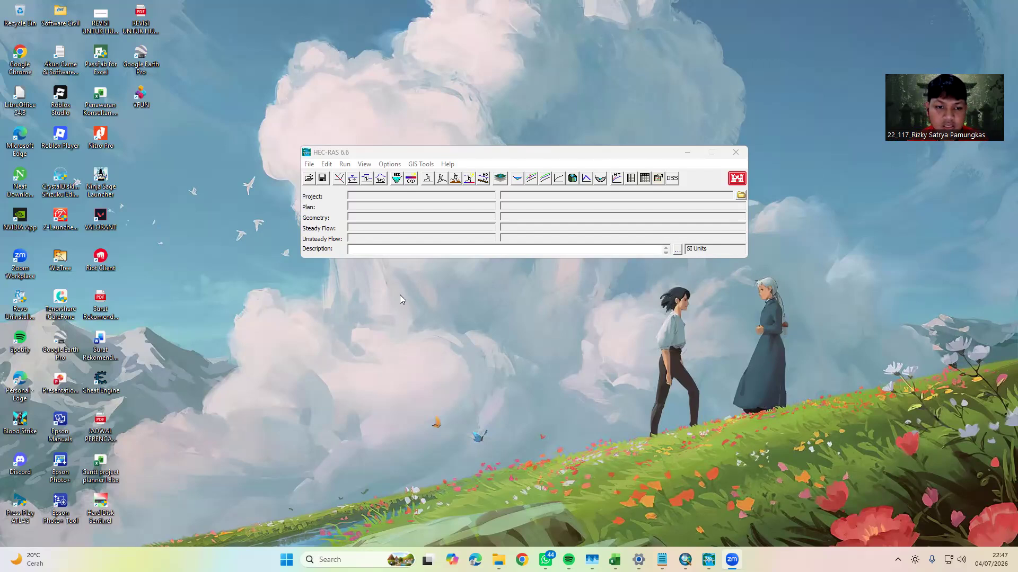
Start a new project and set its location to the Kuliah\Semester 4\Aptek 1\AIR\HEC-RAS folder on drive e:
click(307, 165)
click(322, 180)
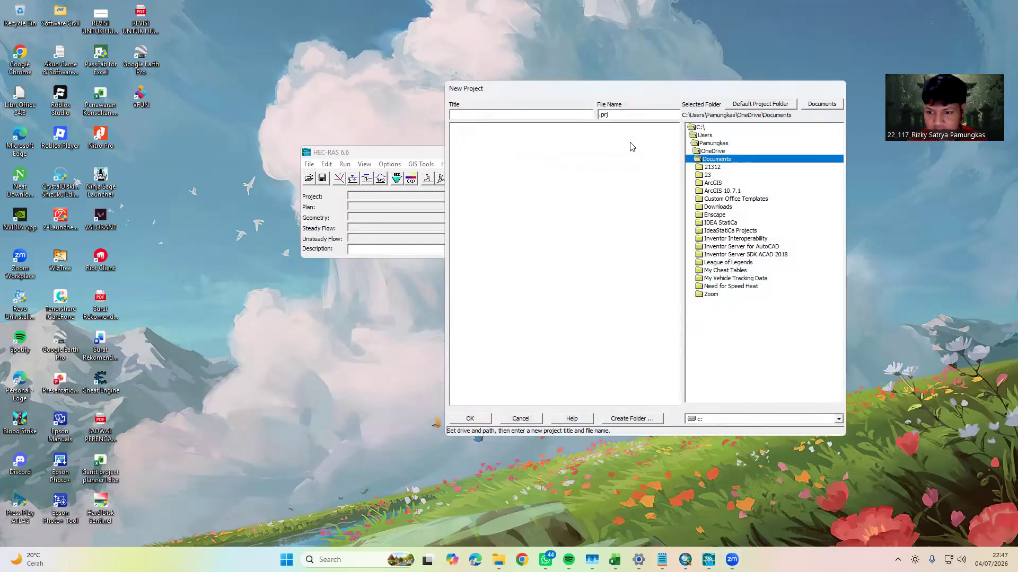
click(760, 421)
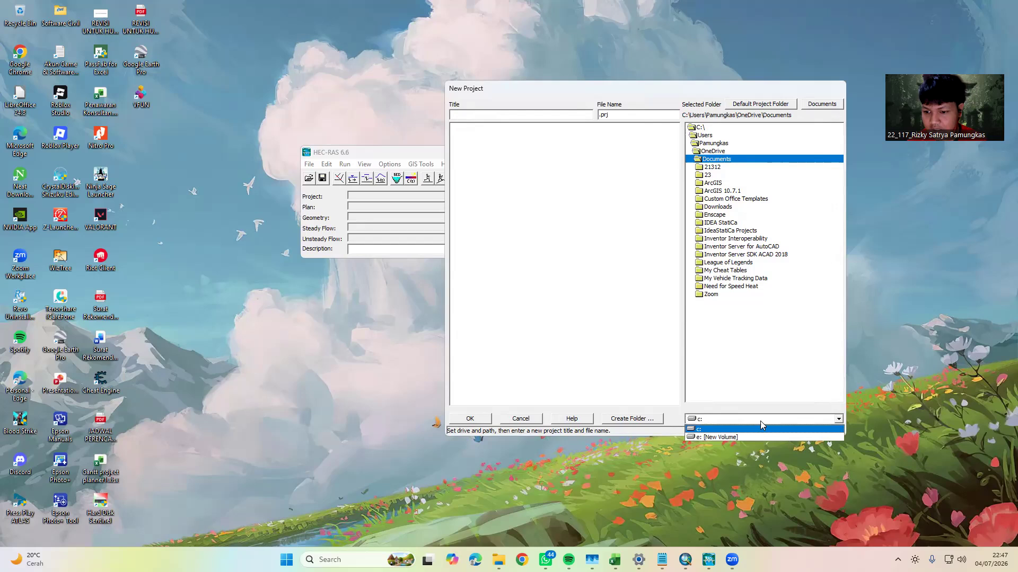
click(737, 437)
double_click(709, 136)
double_click(716, 143)
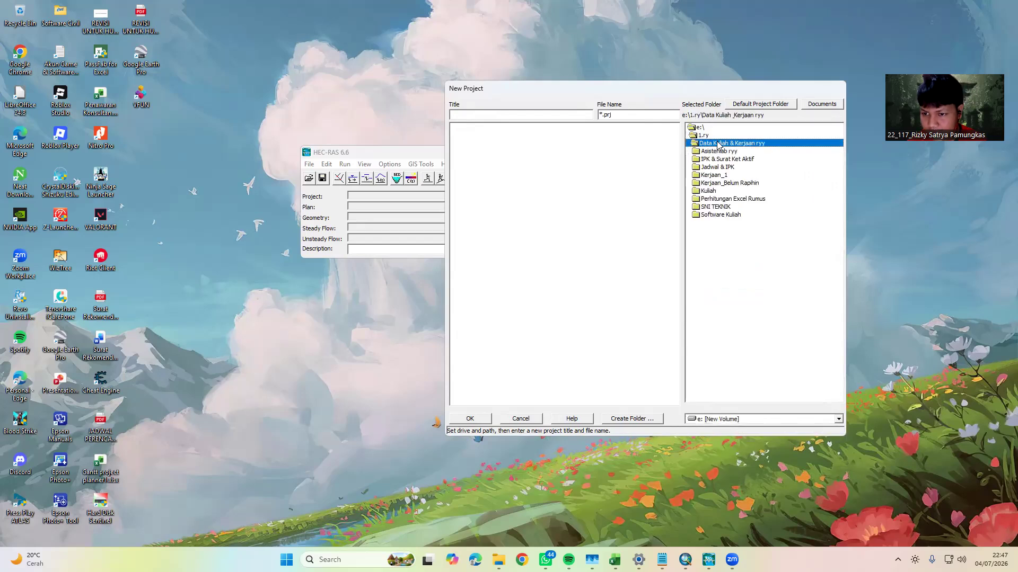
double_click(708, 191)
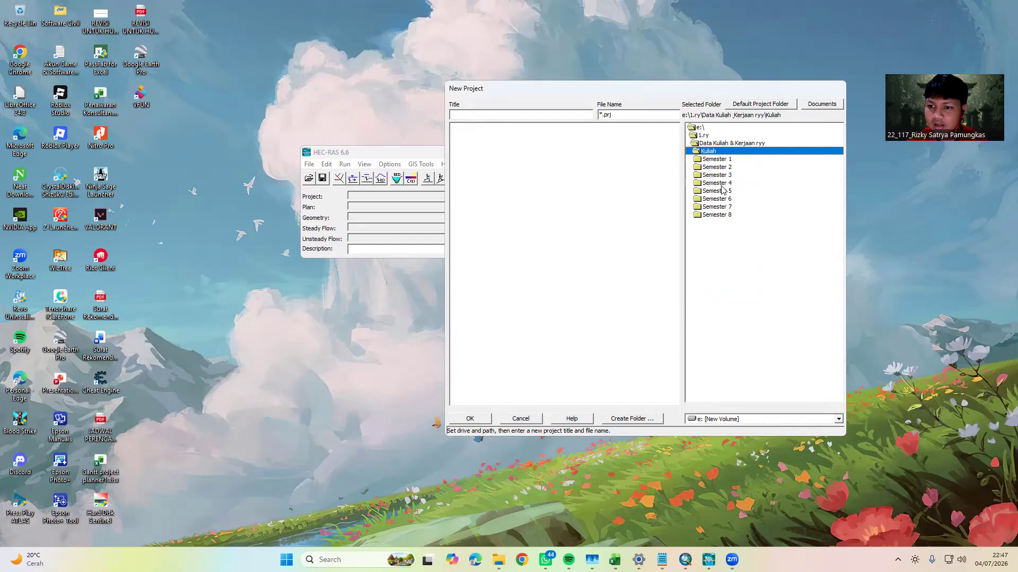
double_click(715, 183)
double_click(713, 167)
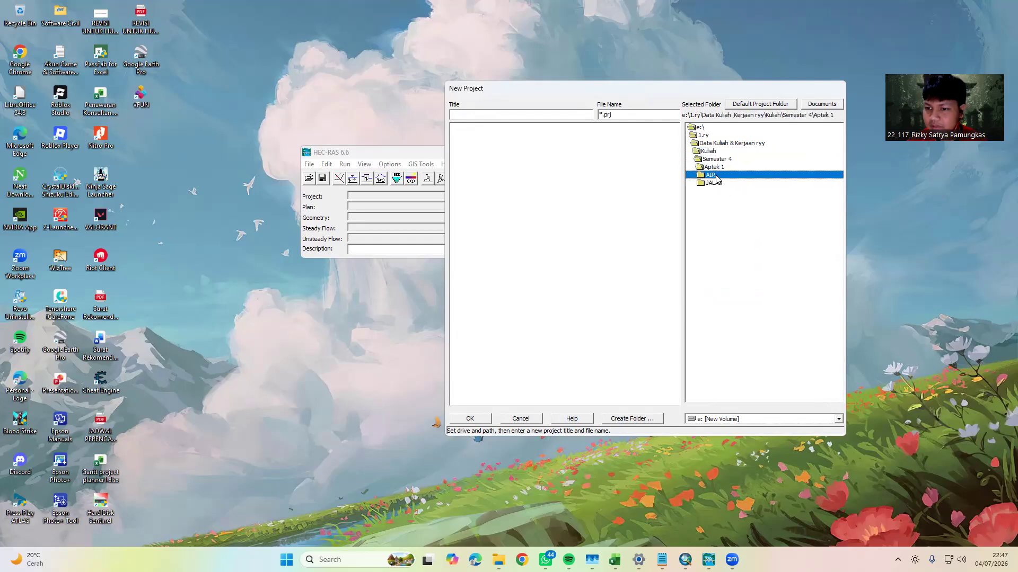
double_click(710, 175)
double_click(717, 215)
Create a subfolder named BIREUN5 inside the HEC-RAS folder for the project
click(724, 207)
click(722, 191)
click(631, 419)
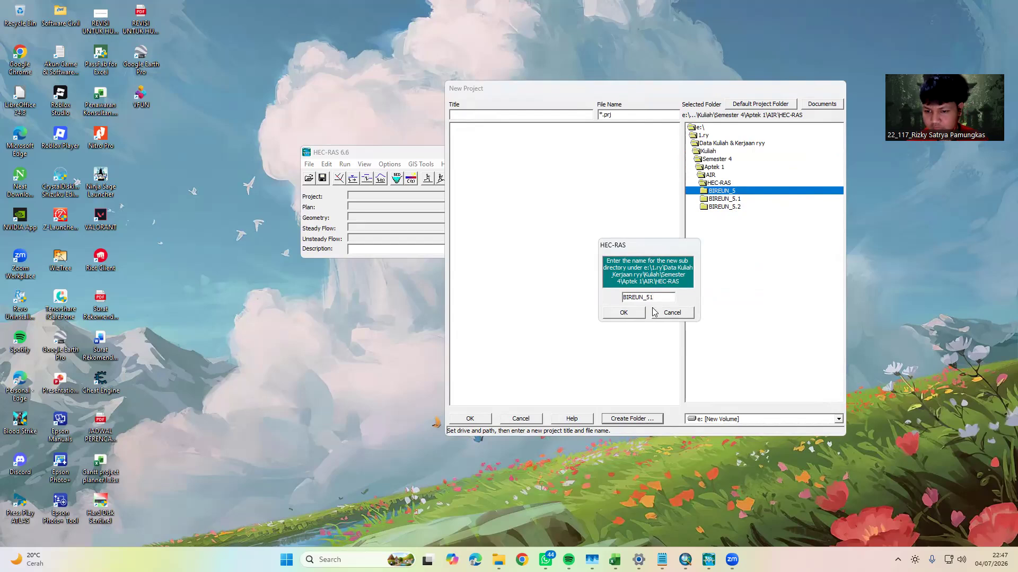
text(5)
click(631, 316)
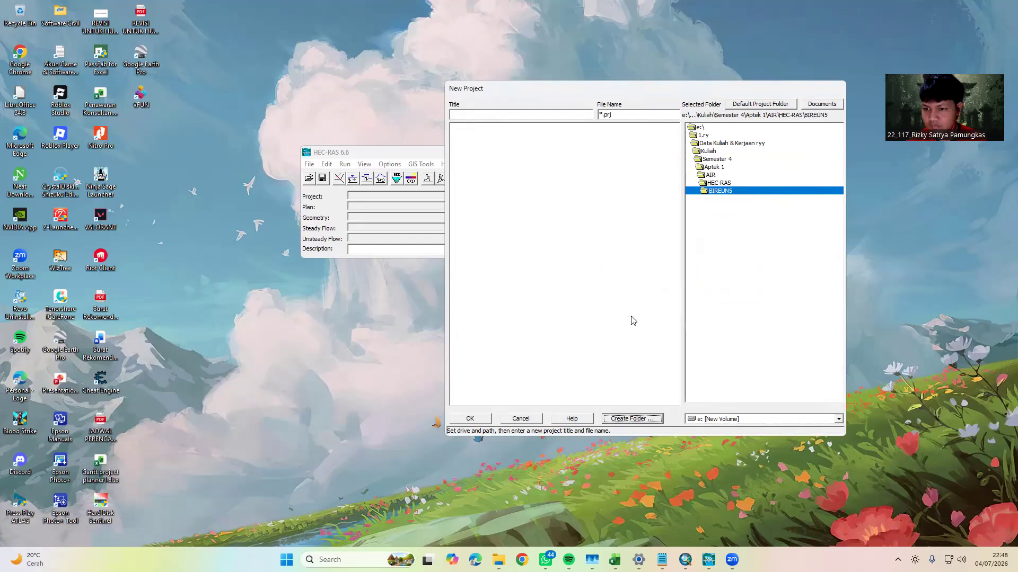
Title the new project BIREUN5 and create it in the BIREUN5 folder
click(495, 113)
text(BIREUN5)
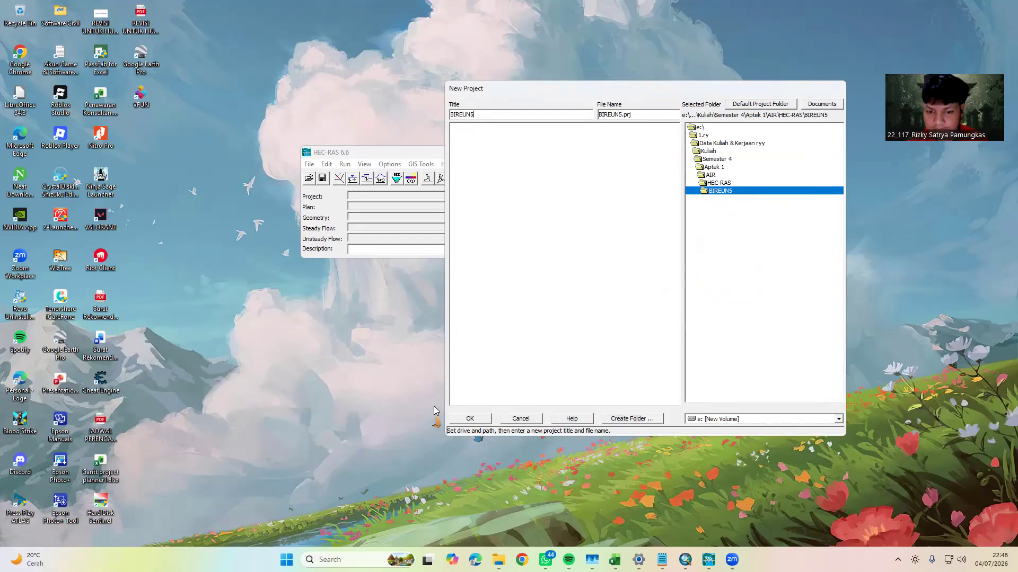
click(471, 418)
click(542, 326)
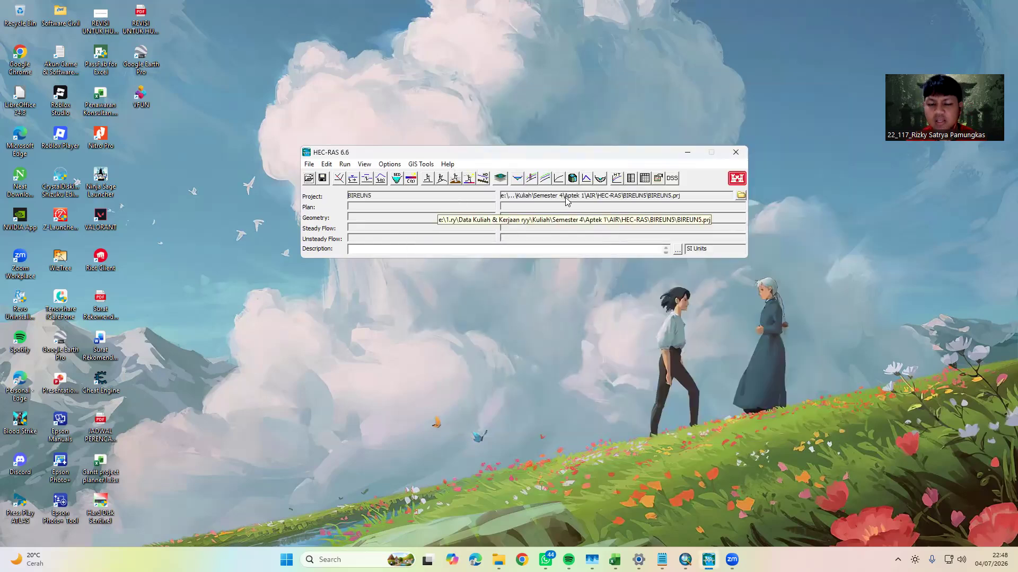
Set the units system to System International (Metric System) and make it the default for new projects
click(390, 165)
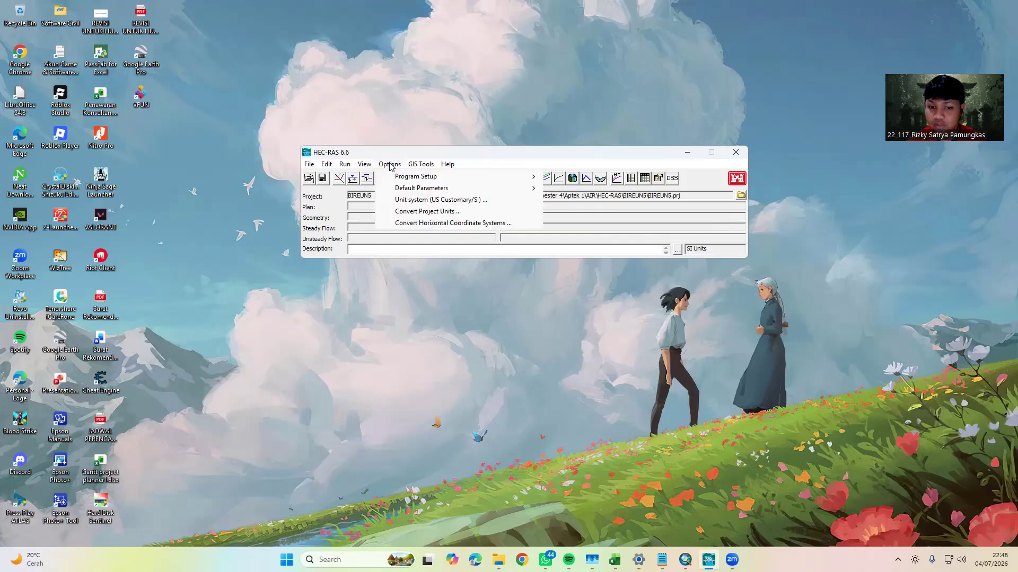
click(414, 201)
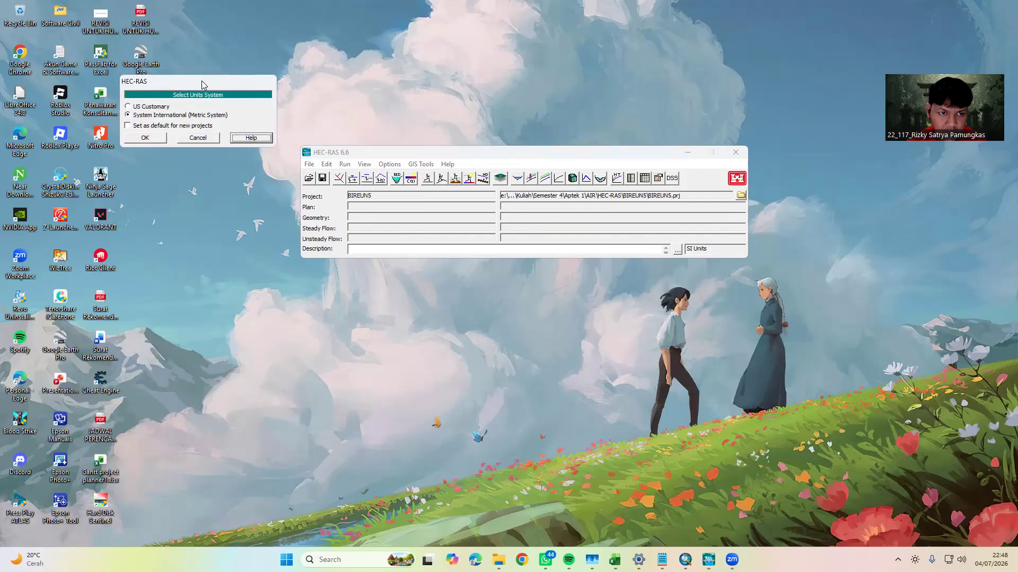
drag(201, 81, 339, 71)
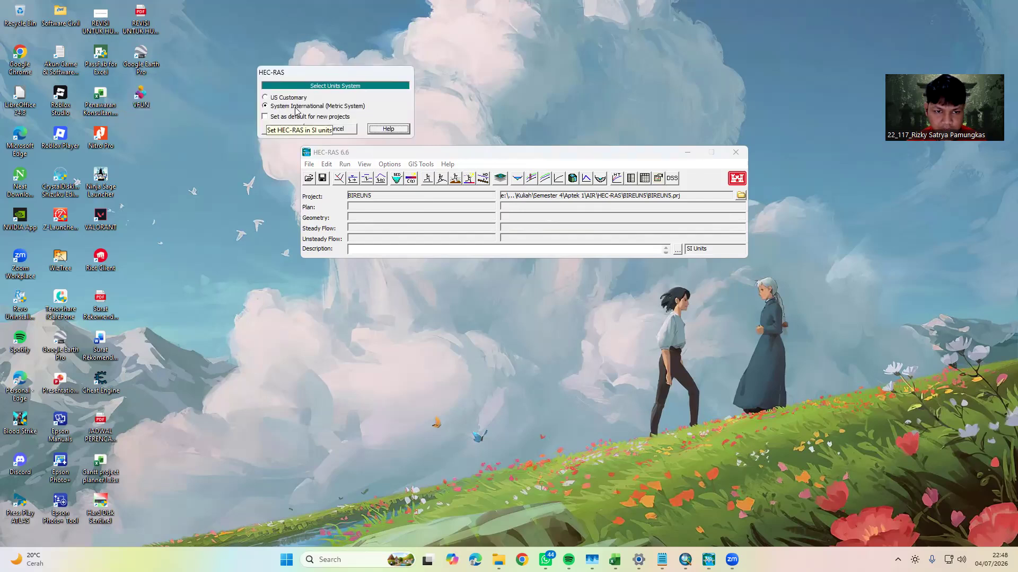
click(276, 118)
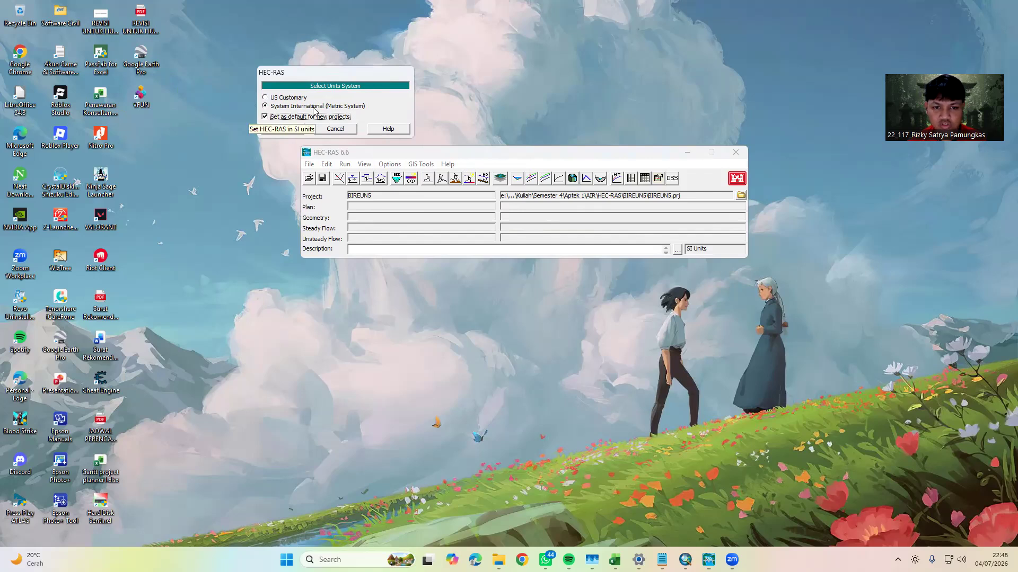
click(292, 131)
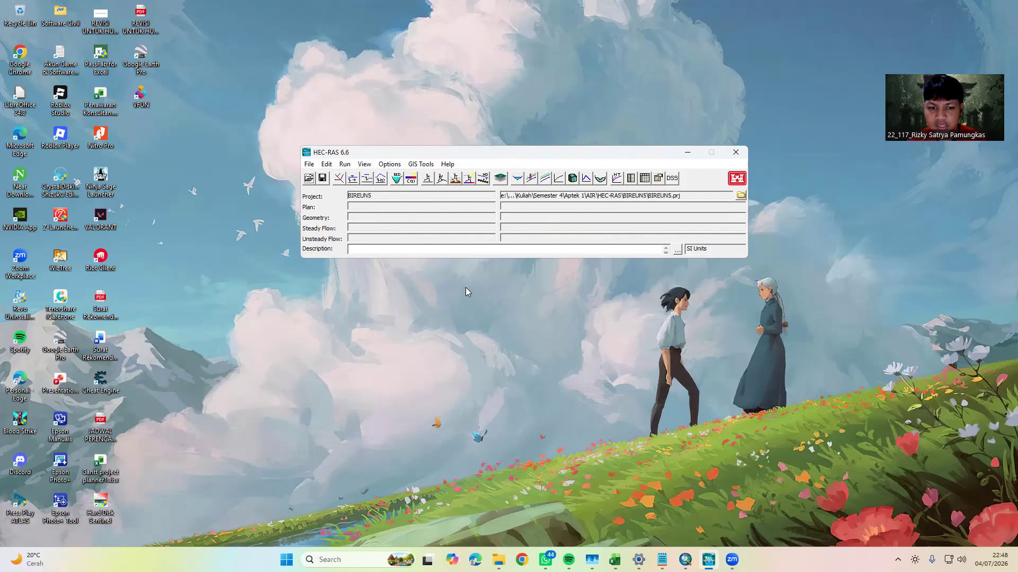
Open RAS Mapper and set the project's coordinate reference system to TitikBendung.prj from the AIR\ARCGIS\Bireun_5 folder, applying the change
click(500, 178)
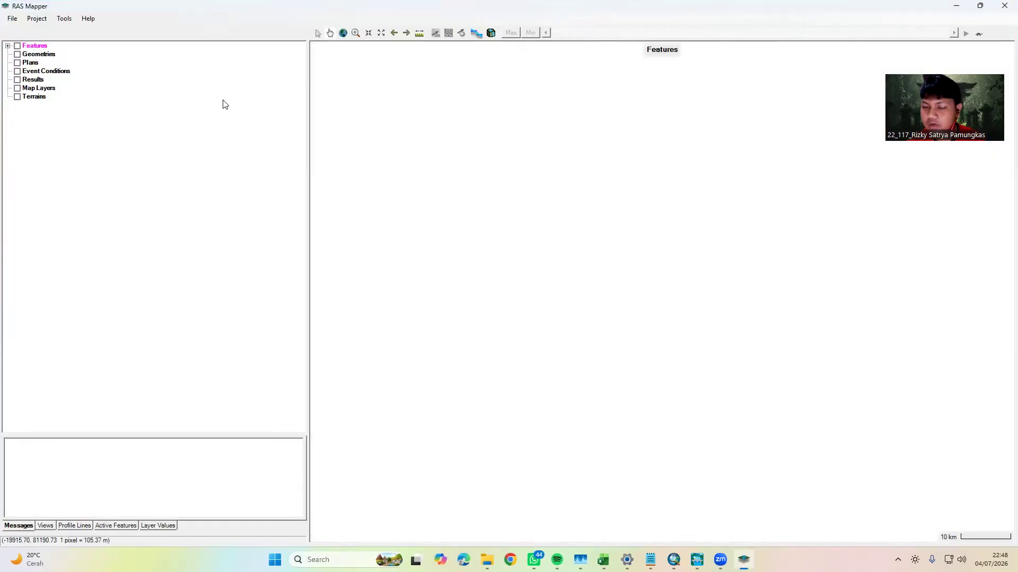
click(37, 18)
click(73, 40)
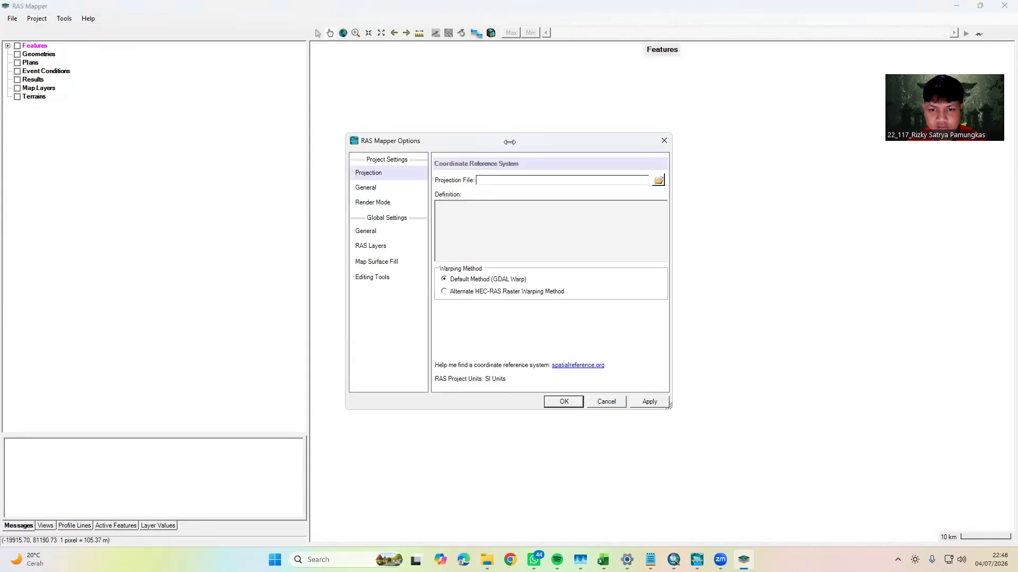
click(647, 157)
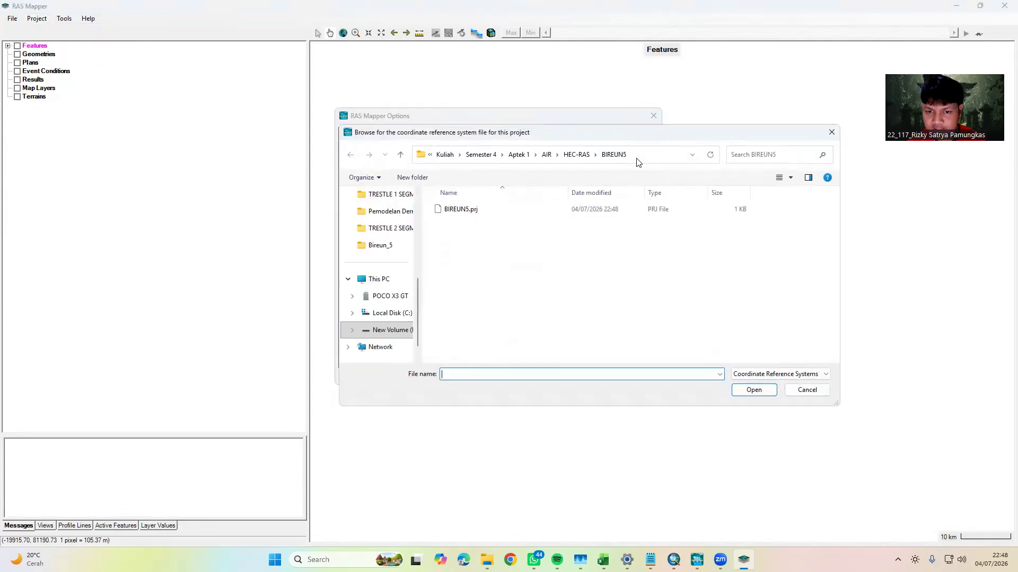
click(517, 155)
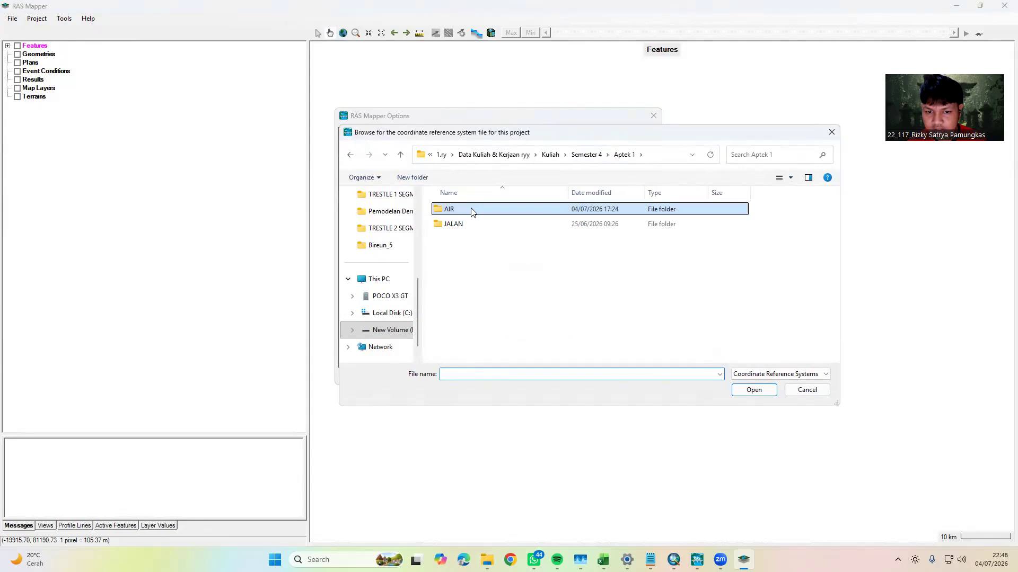
double_click(471, 209)
double_click(463, 212)
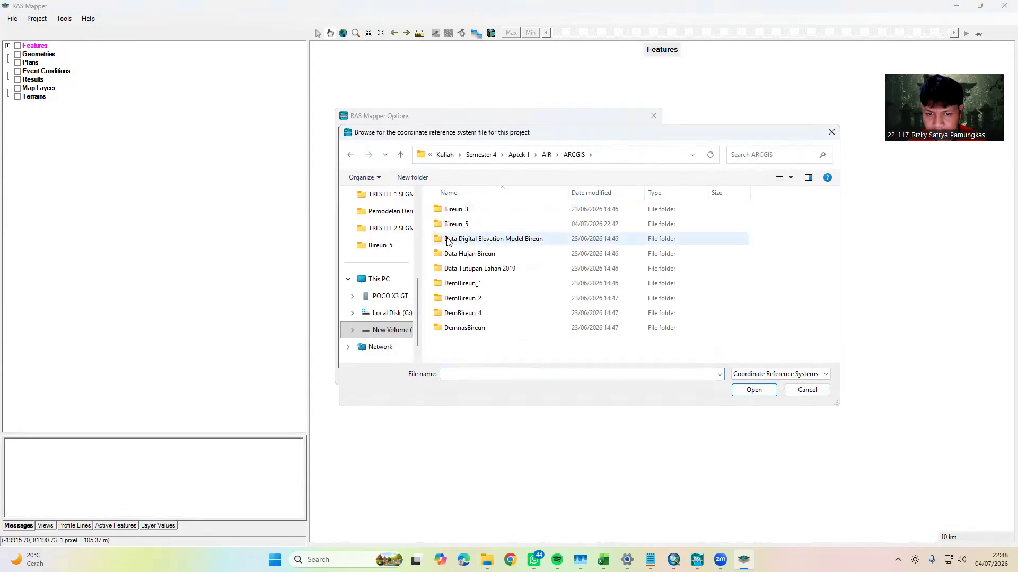
double_click(455, 224)
click(496, 248)
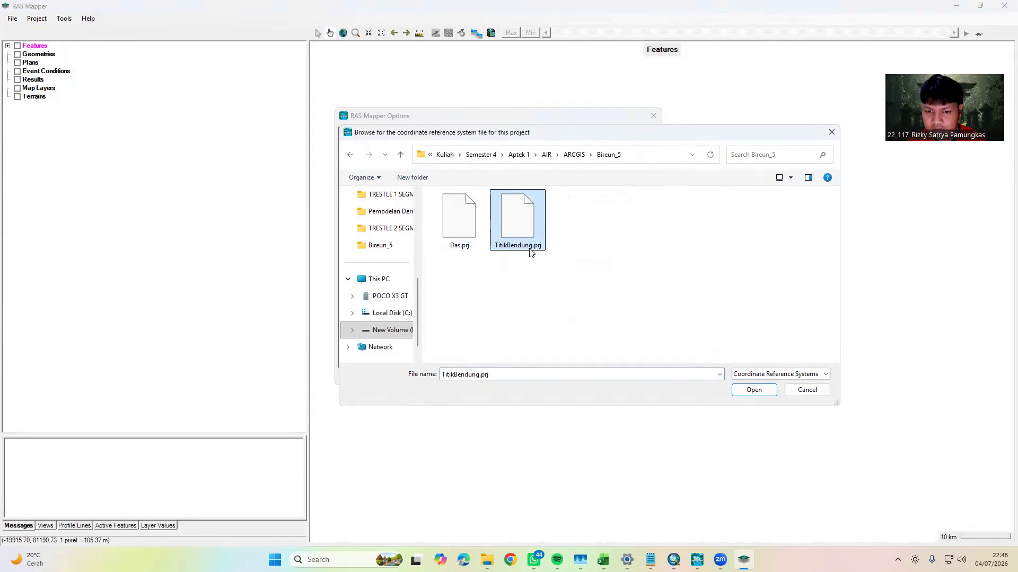
click(739, 395)
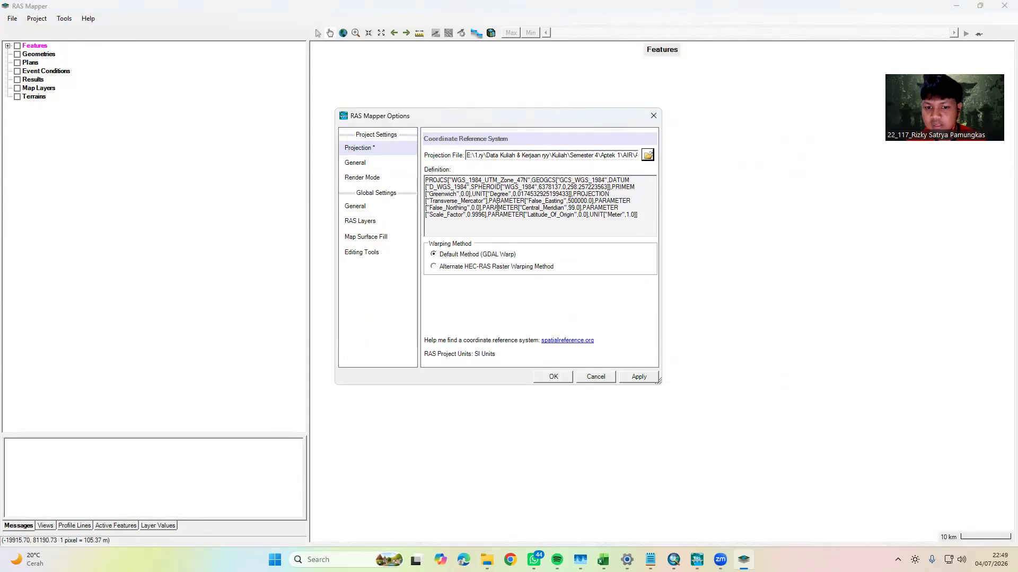
click(633, 378)
click(553, 377)
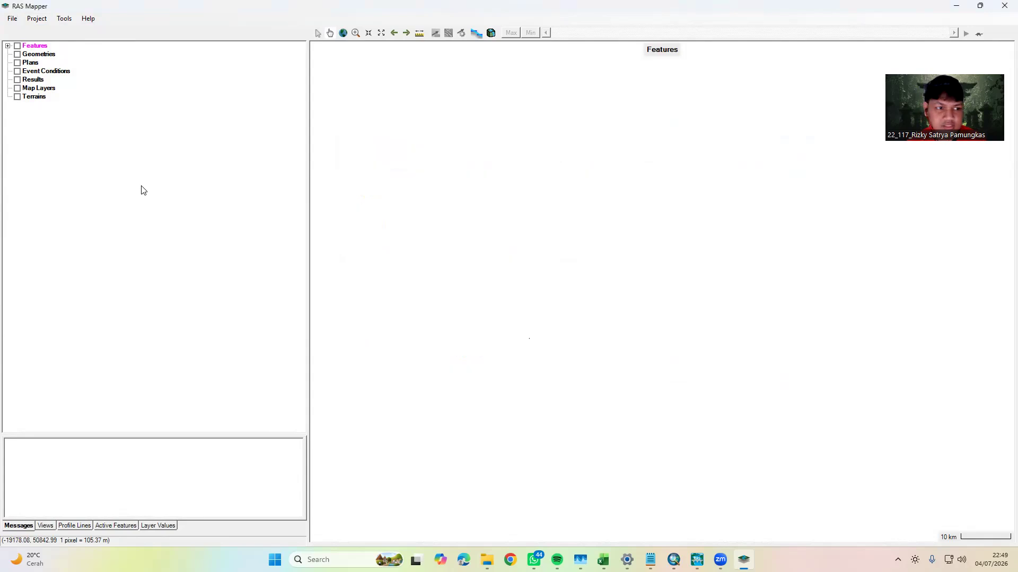
Start a new RAS terrain layer and add Fill.tif from the AIR\ARCGIS\Bireun_5 folder as its input raster
click(33, 99)
right_click(32, 100)
click(73, 121)
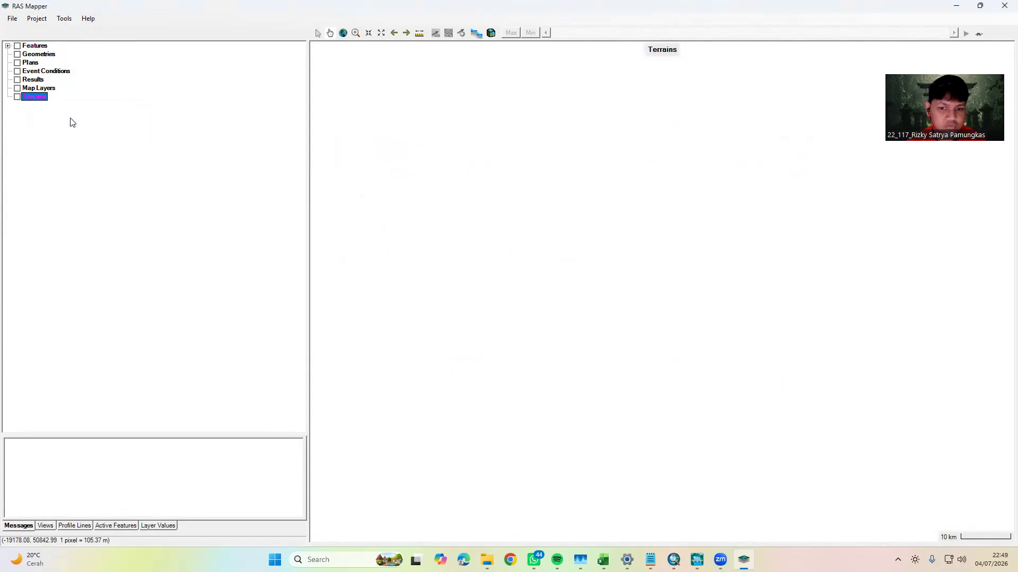
click(332, 223)
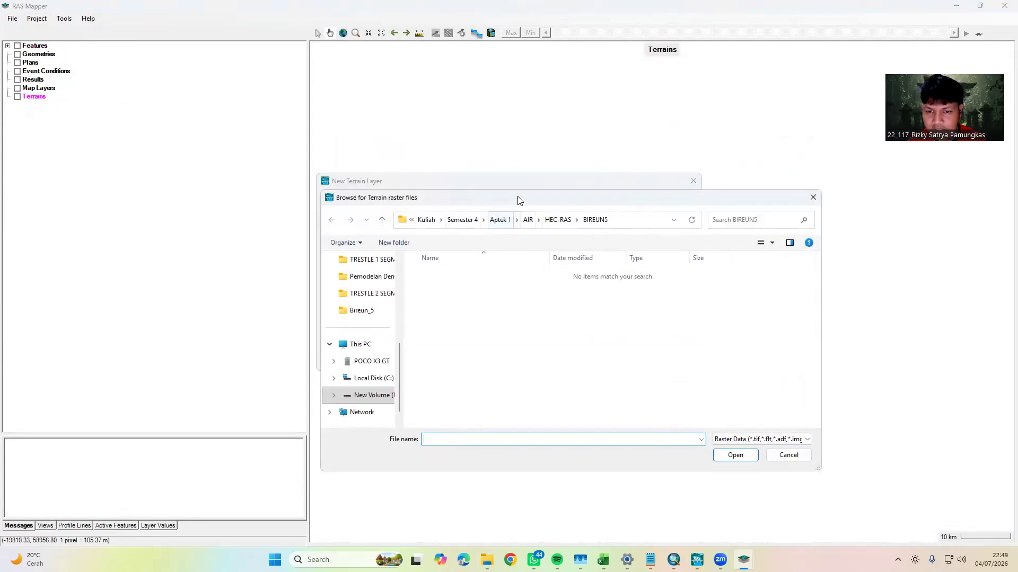
drag(519, 200, 522, 147)
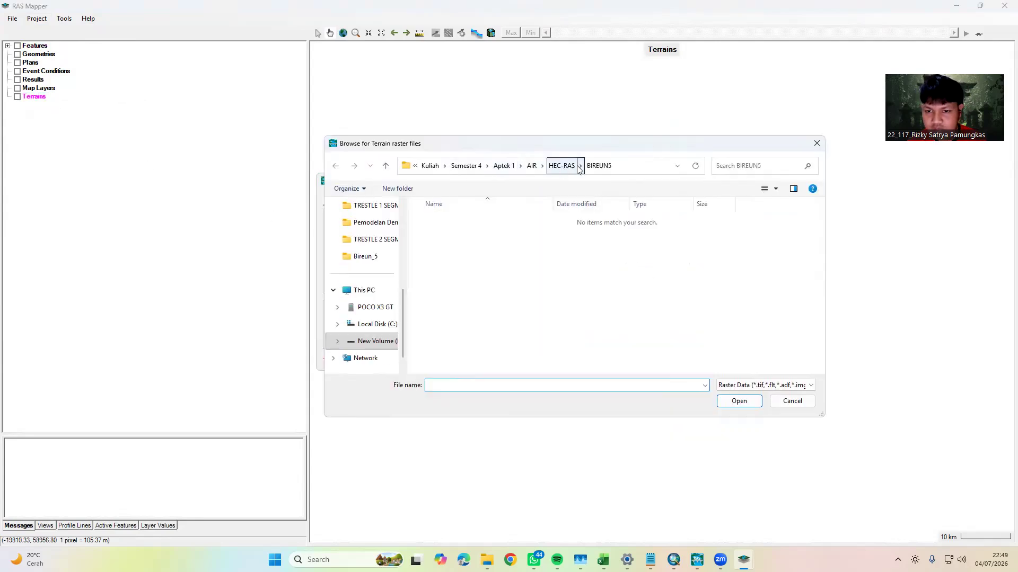
click(504, 165)
double_click(440, 220)
double_click(443, 222)
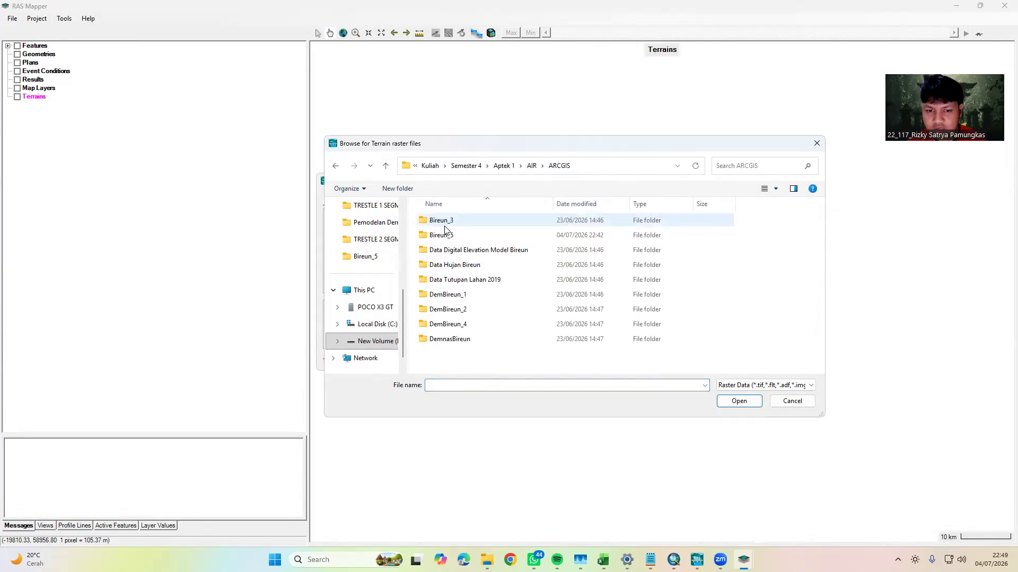
double_click(450, 235)
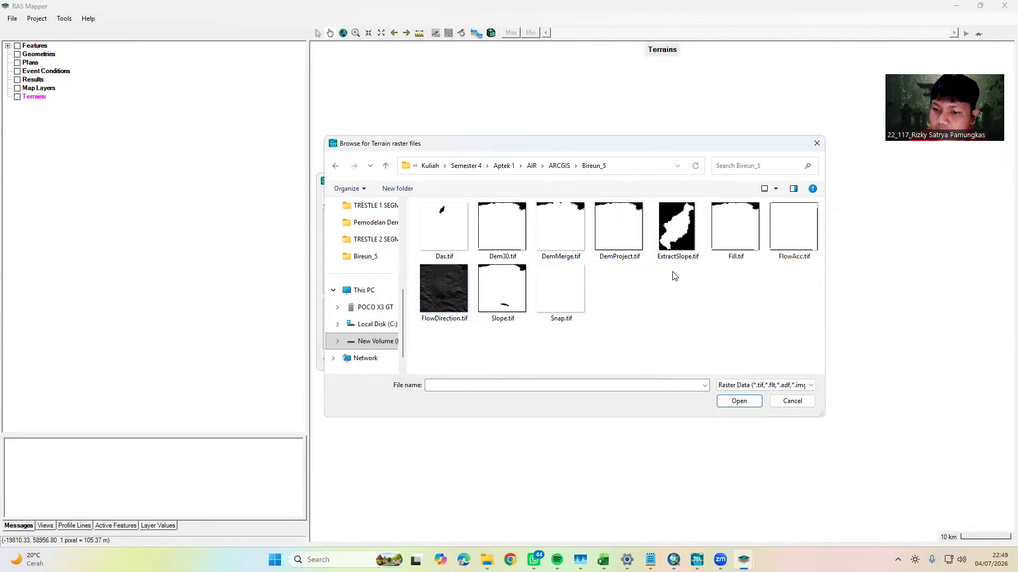
click(737, 240)
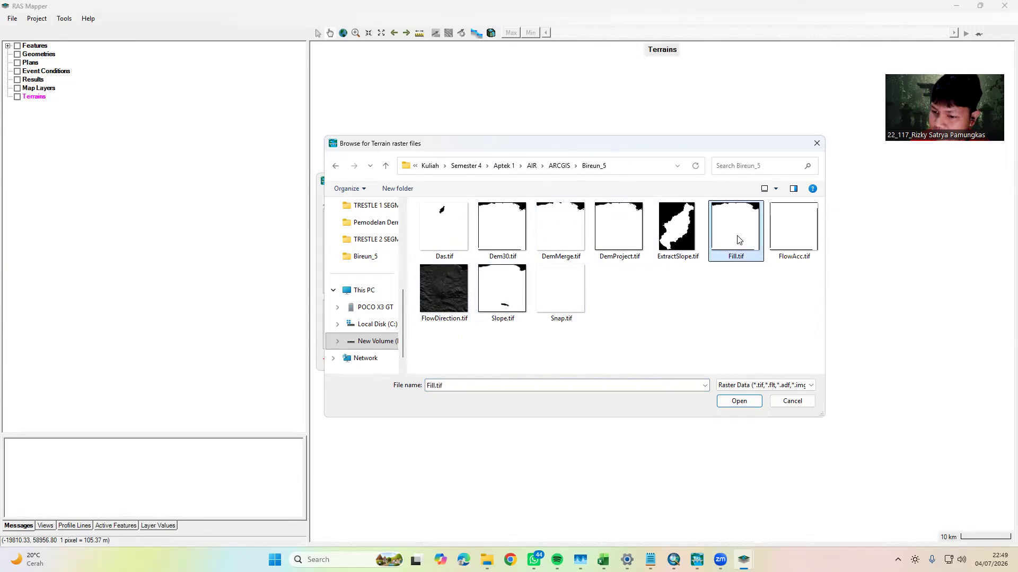
click(737, 402)
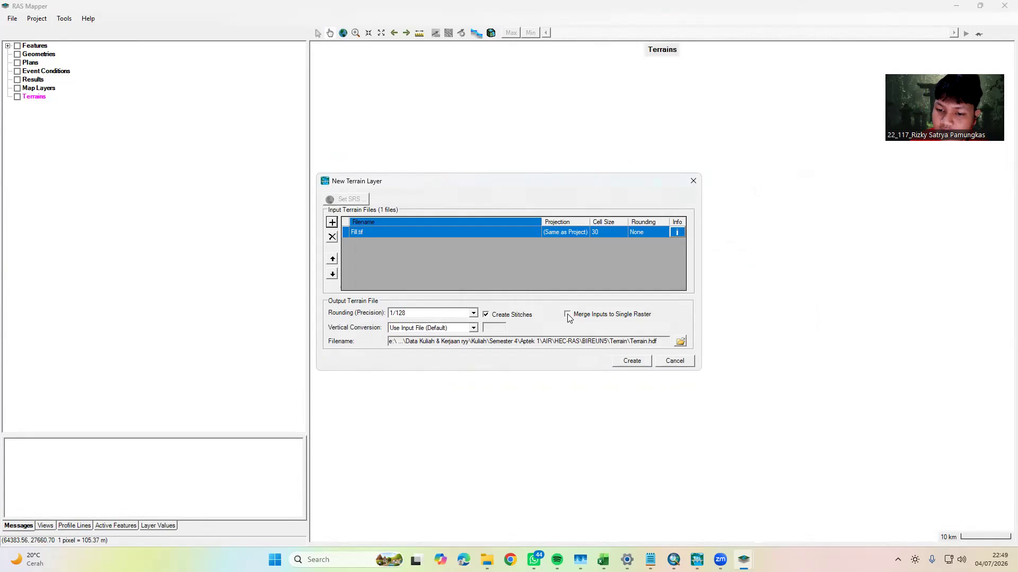
Enable merging inputs to a single raster, create the terrain layer and close the finished computation report
click(567, 314)
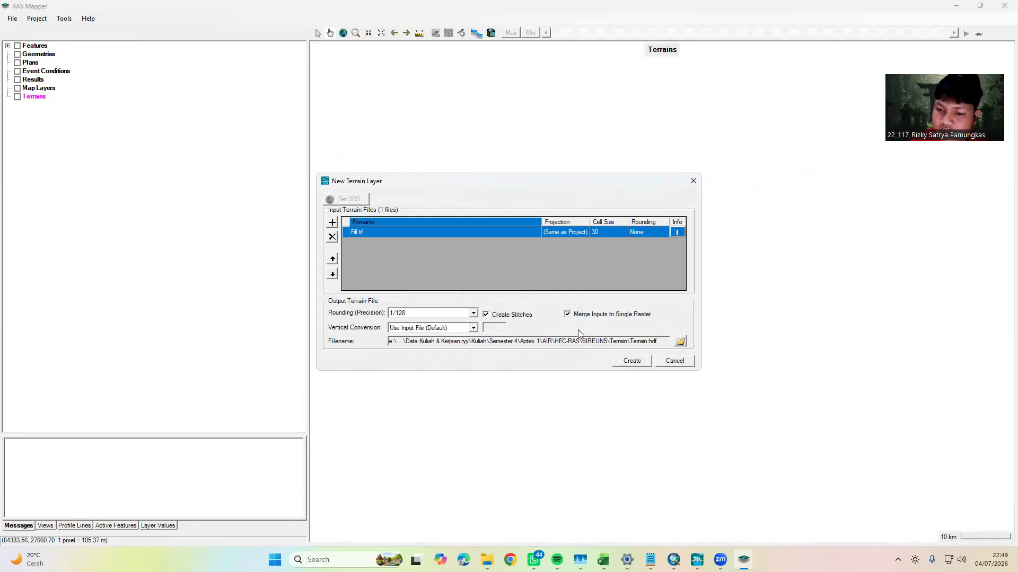
click(631, 361)
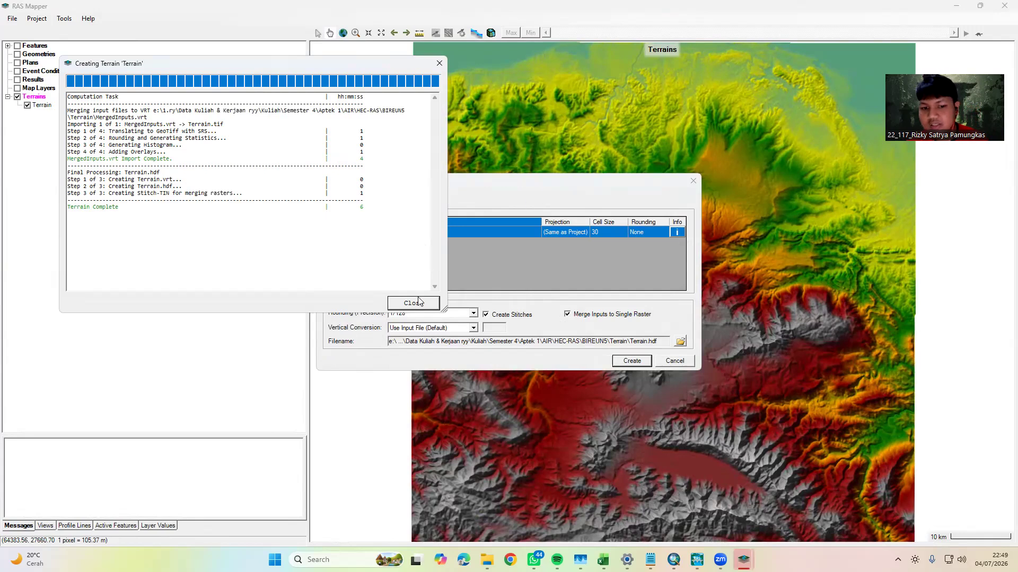
click(418, 305)
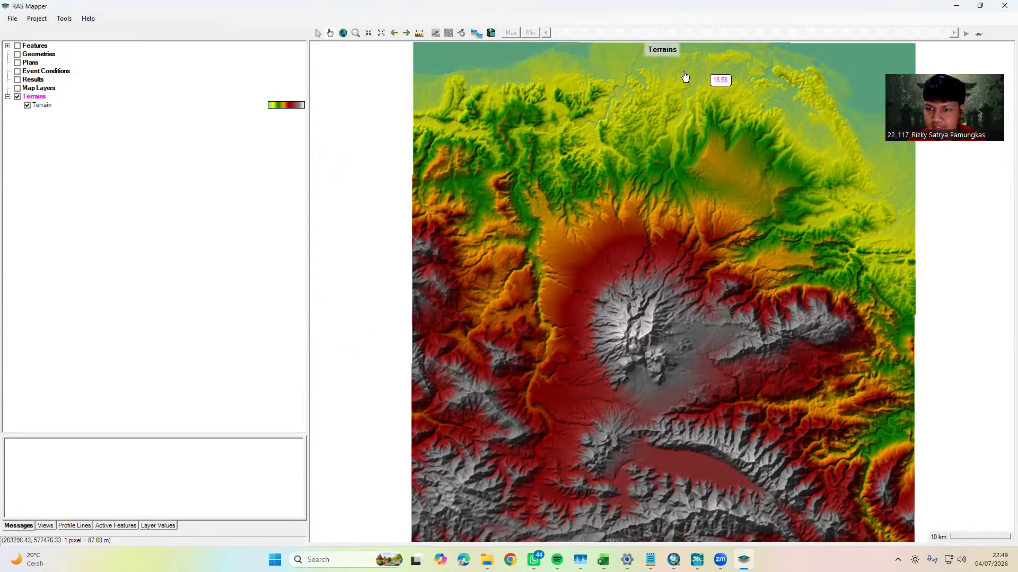
click(39, 89)
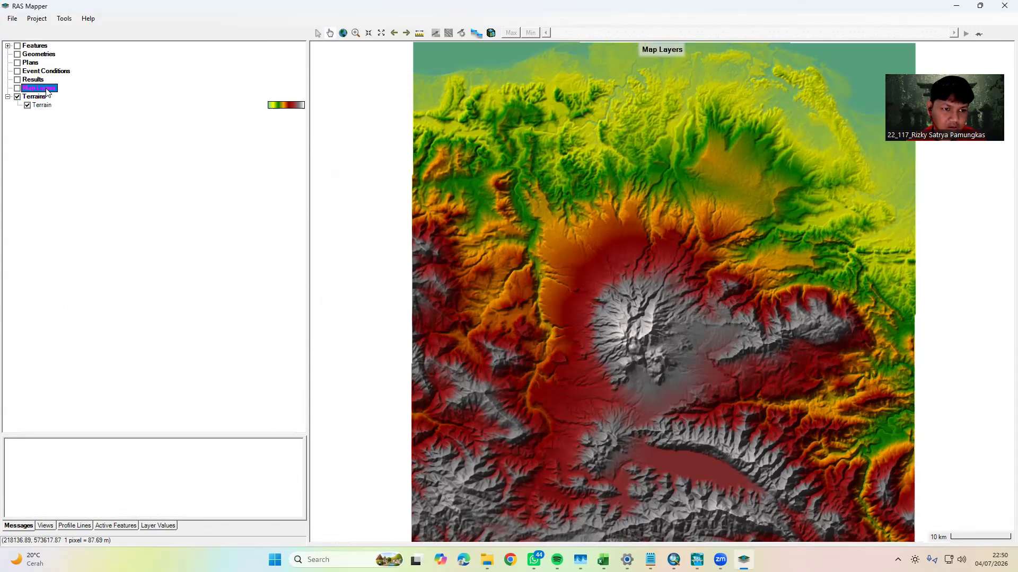
right_click(47, 93)
click(202, 234)
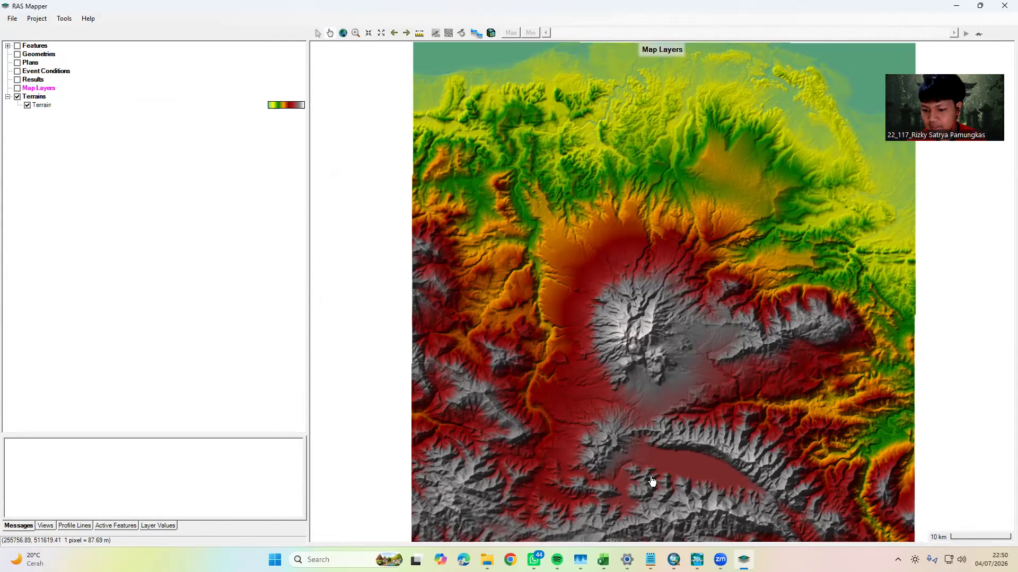
click(673, 560)
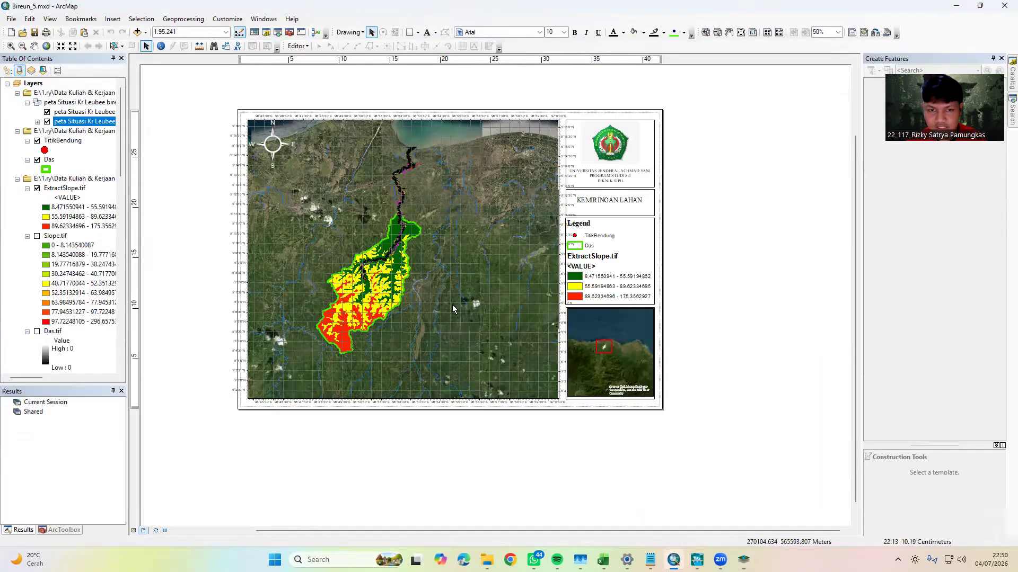
drag(370, 437, 401, 436)
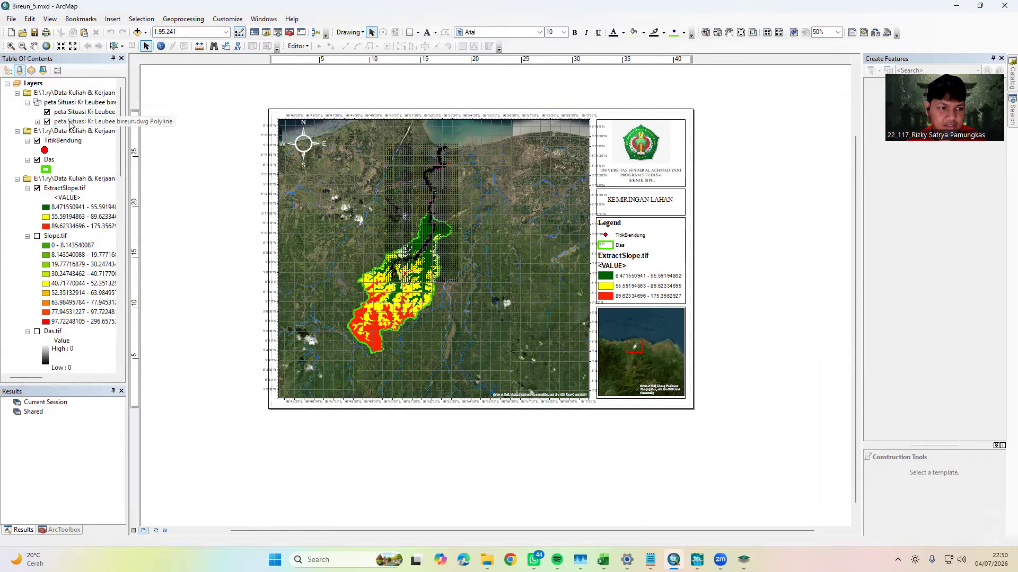
right_click(62, 125)
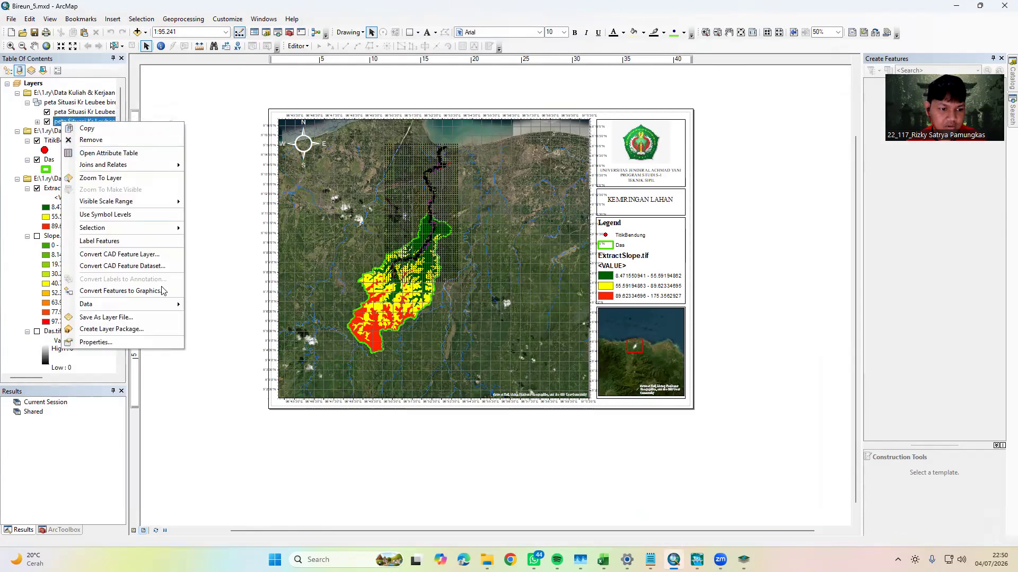
mouse_move(161, 304)
click(221, 317)
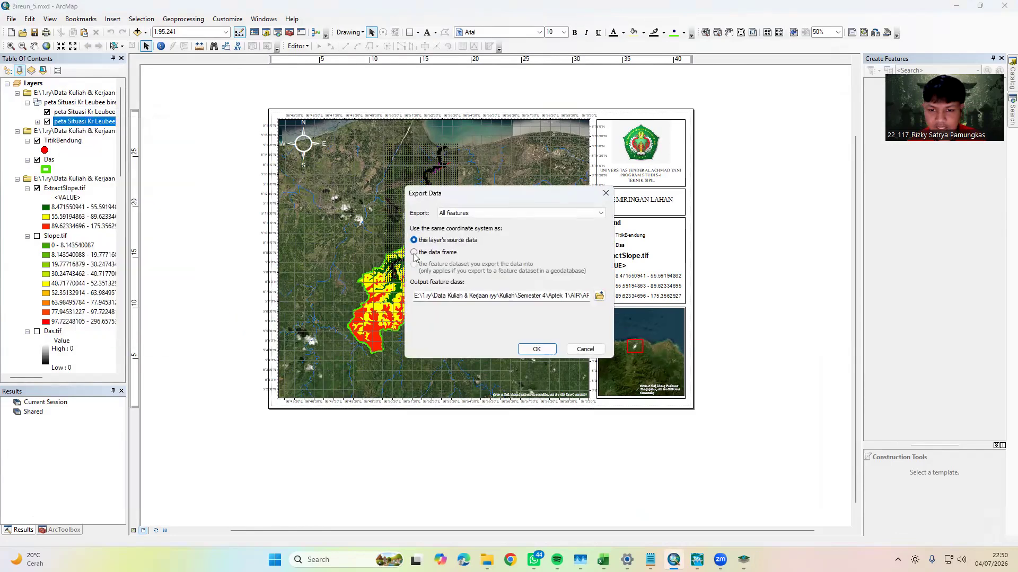
click(599, 295)
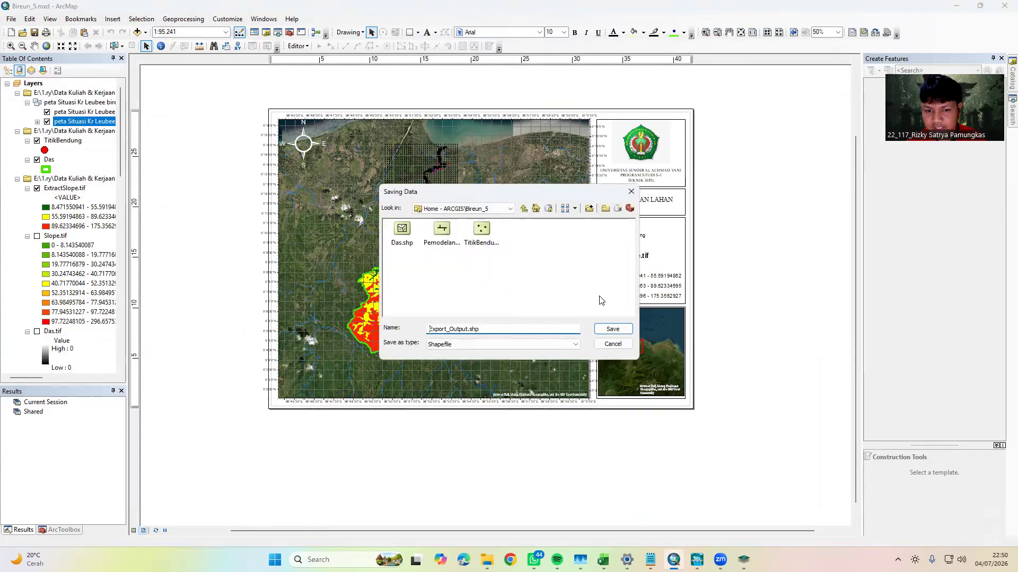
click(443, 233)
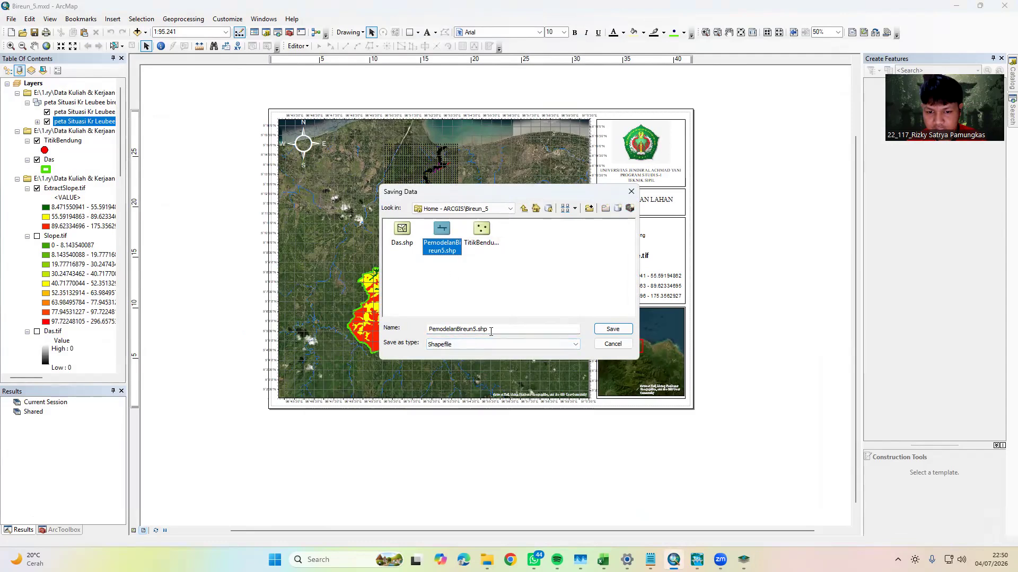
click(468, 346)
click(452, 360)
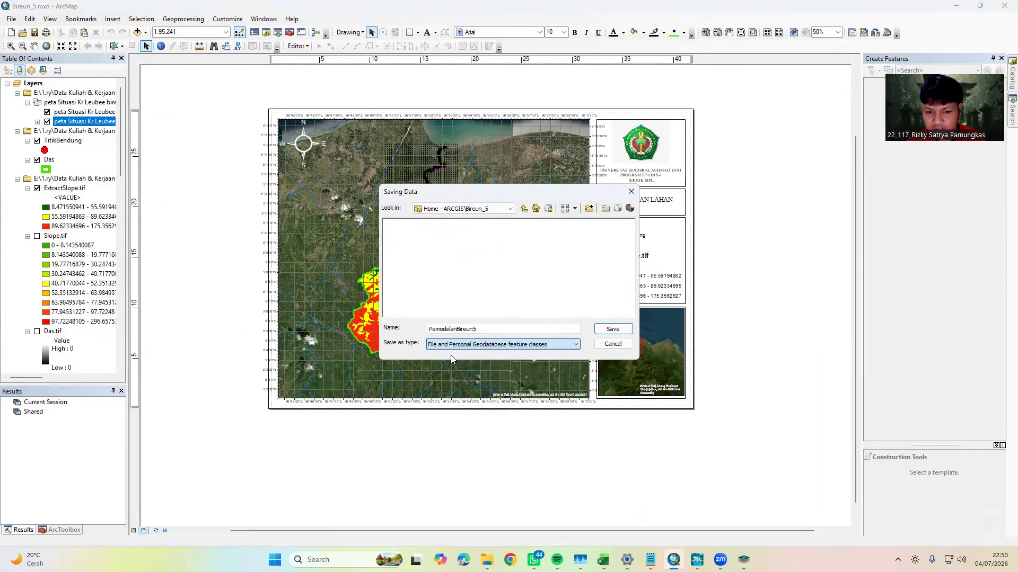
click(462, 350)
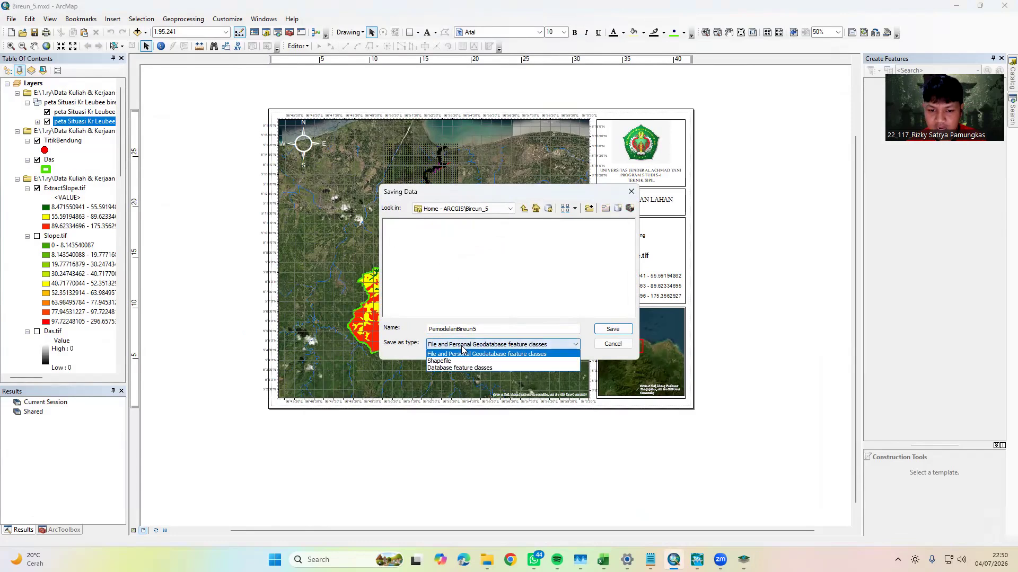
click(444, 361)
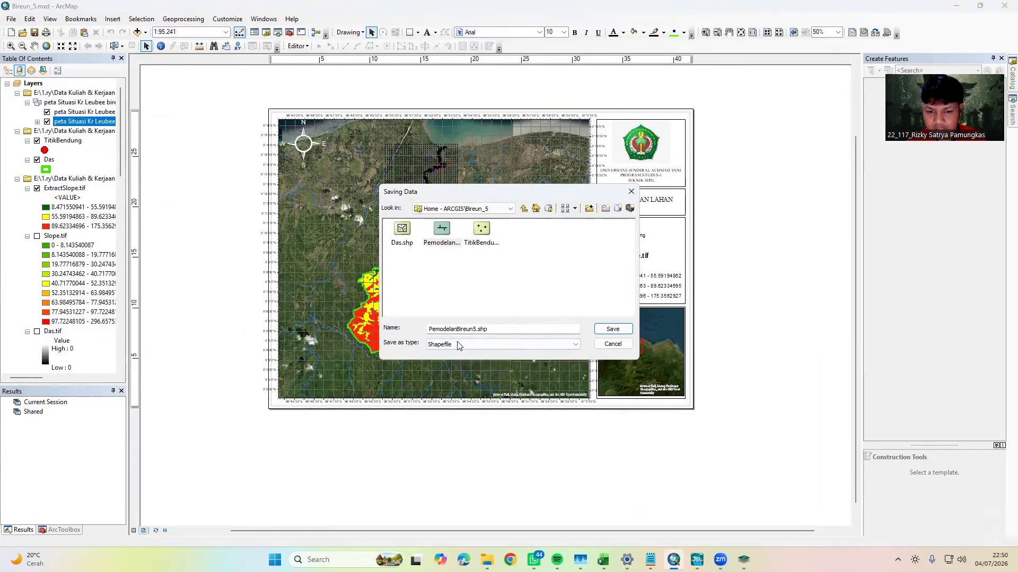
click(487, 330)
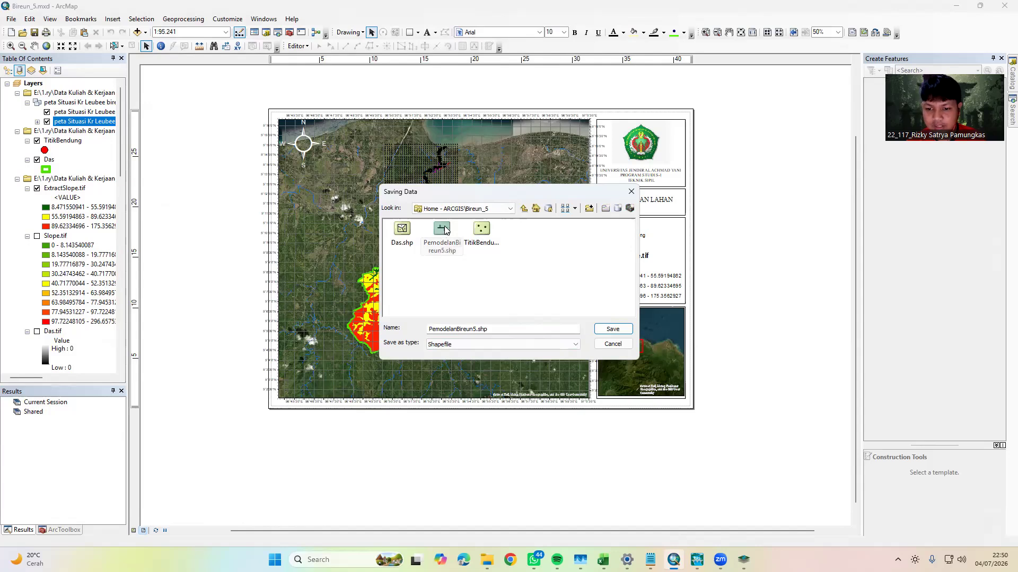
click(611, 345)
click(585, 348)
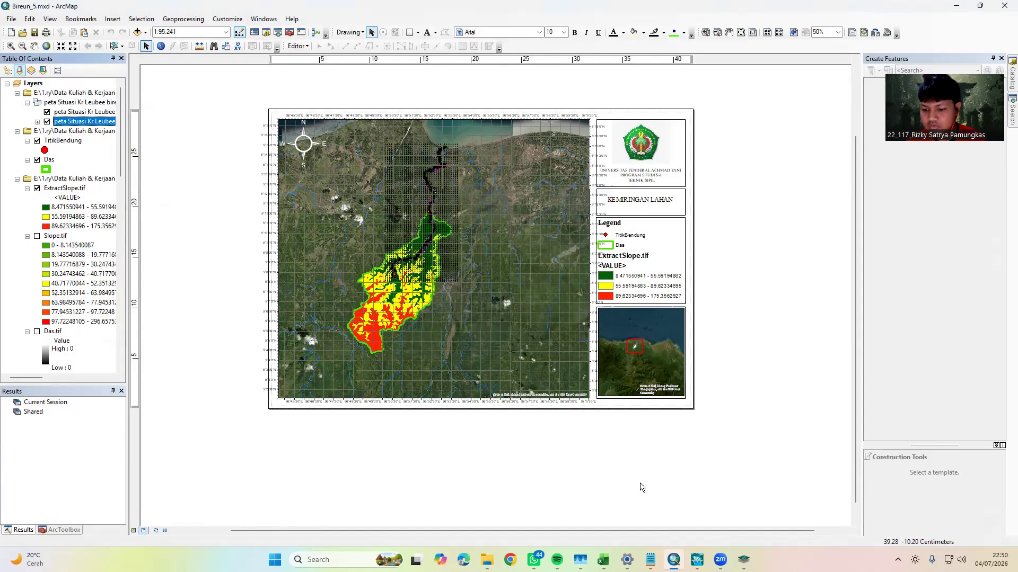
click(697, 559)
click(697, 559)
click(744, 559)
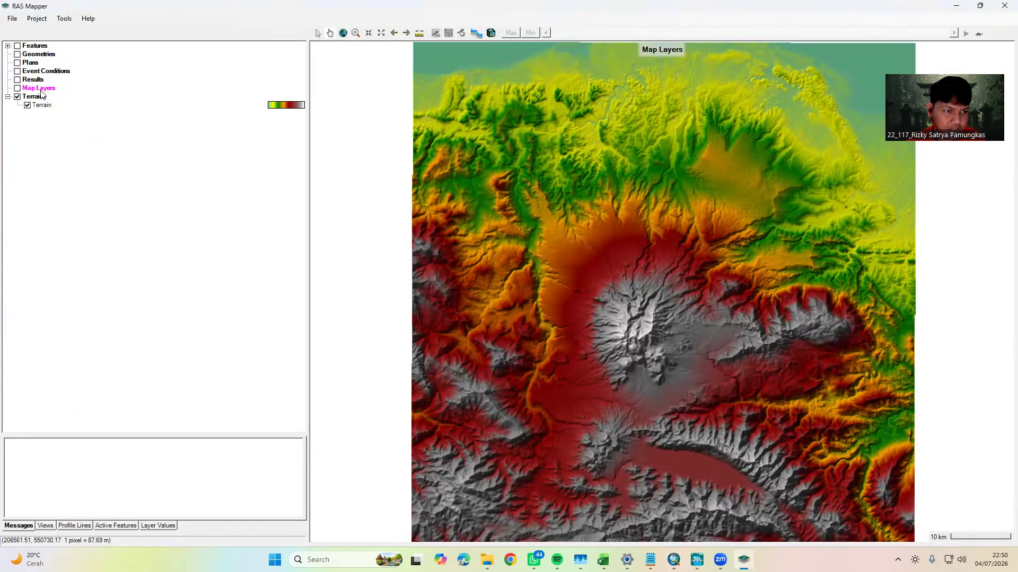
Add PemodelanBireun5.shp from the AIR\ARCGIS\Bireun_5 folder as a reference layer under Map Layers
right_click(41, 90)
mouse_move(73, 112)
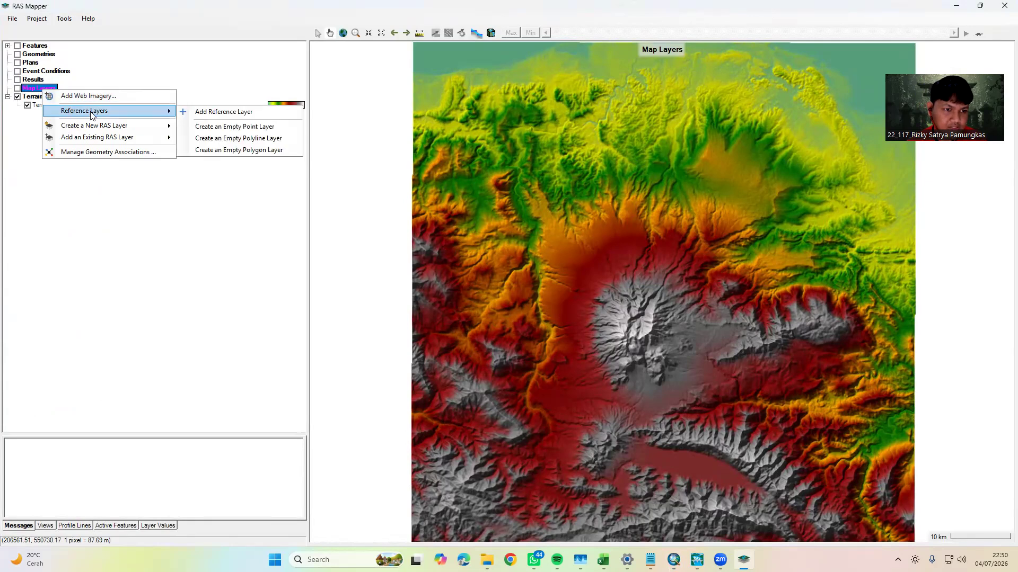
click(219, 113)
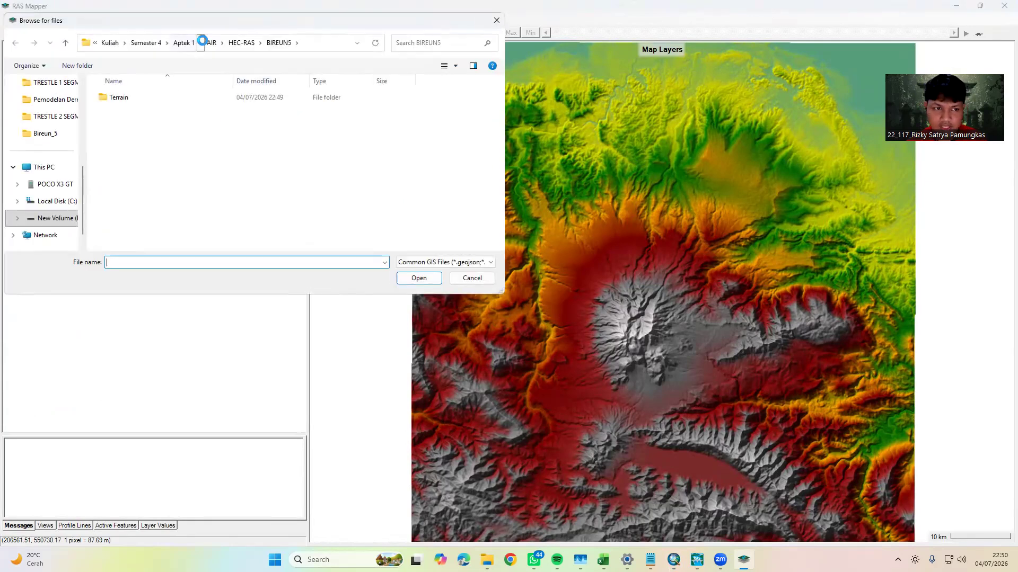
click(275, 61)
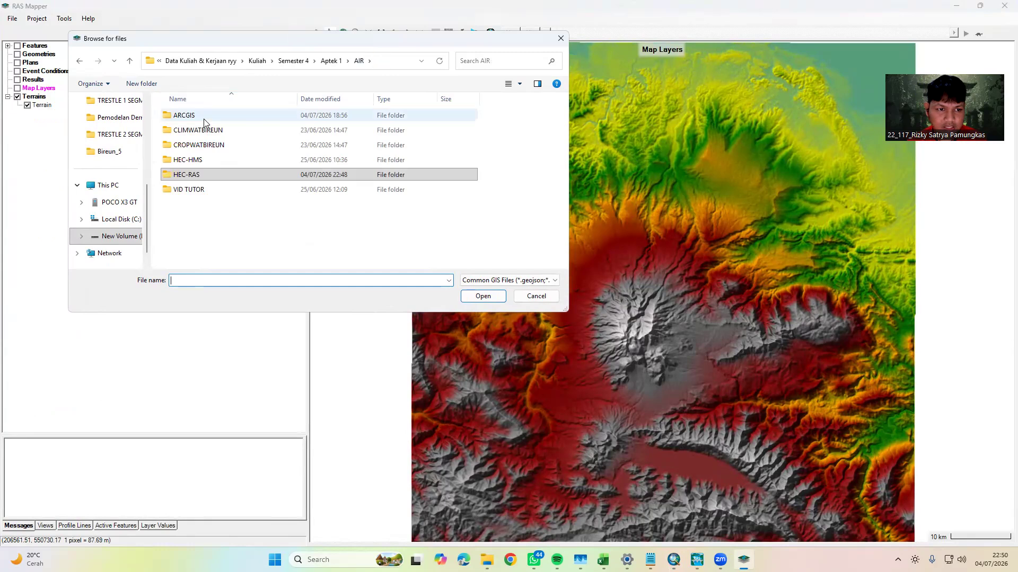
double_click(244, 121)
click(184, 132)
double_click(184, 133)
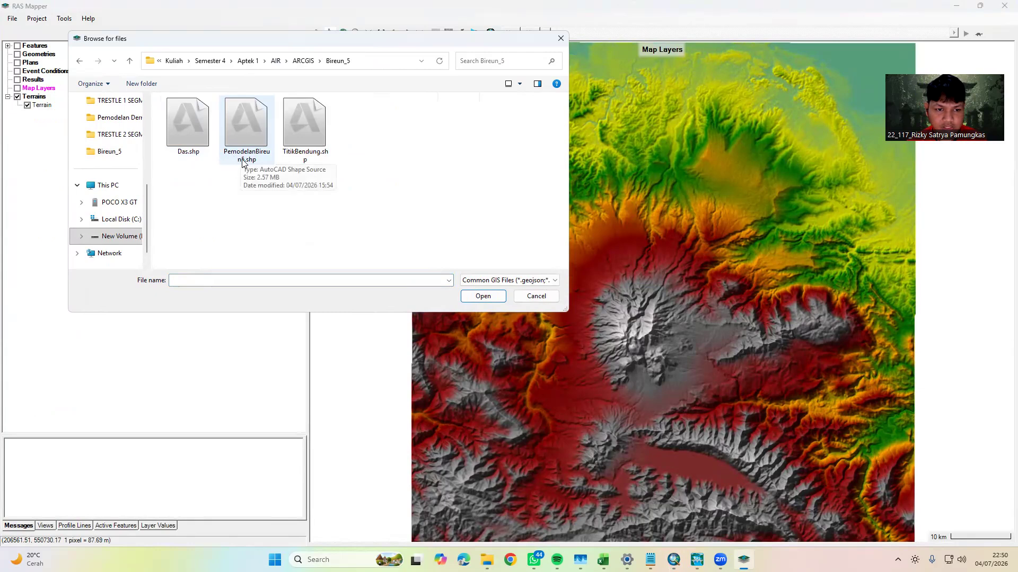
click(255, 162)
click(476, 297)
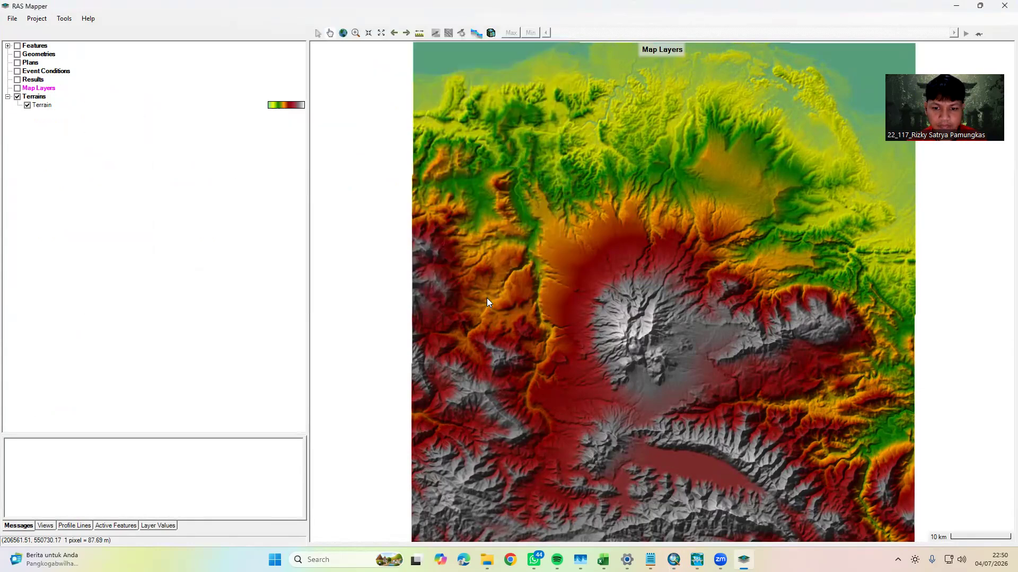
scroll(657, 83, up, 4)
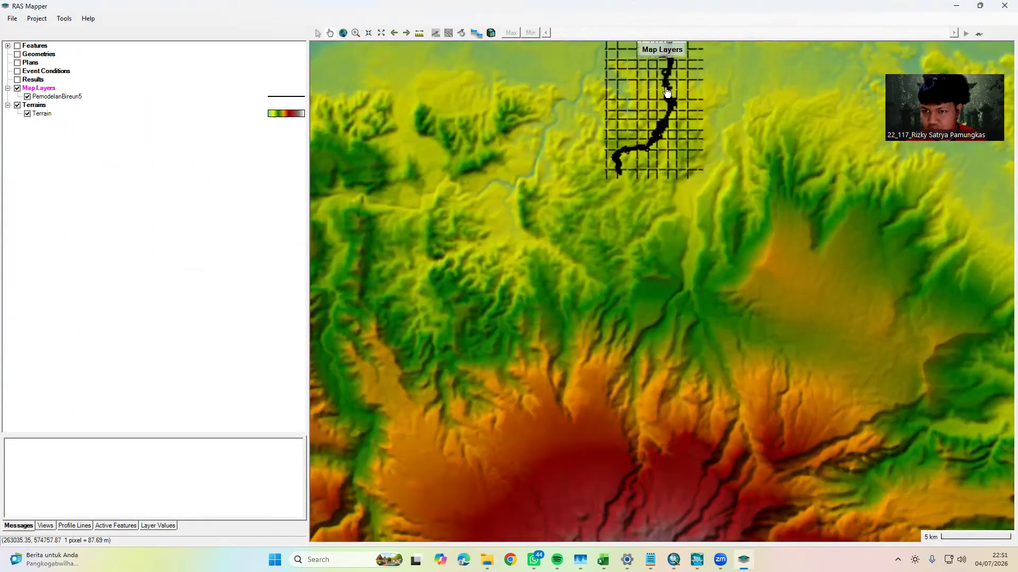
drag(686, 142, 674, 283)
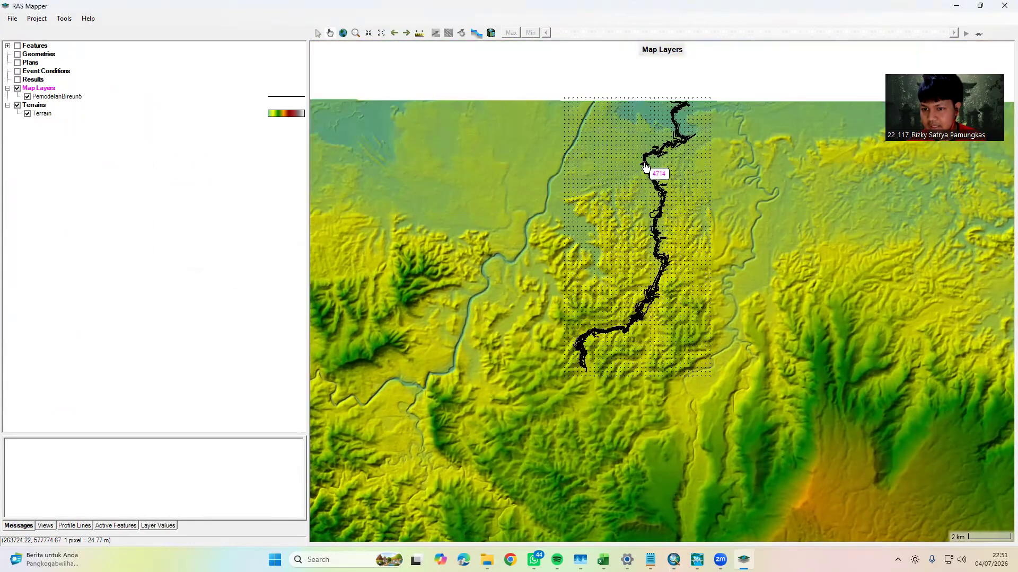
scroll(657, 118, up, 1)
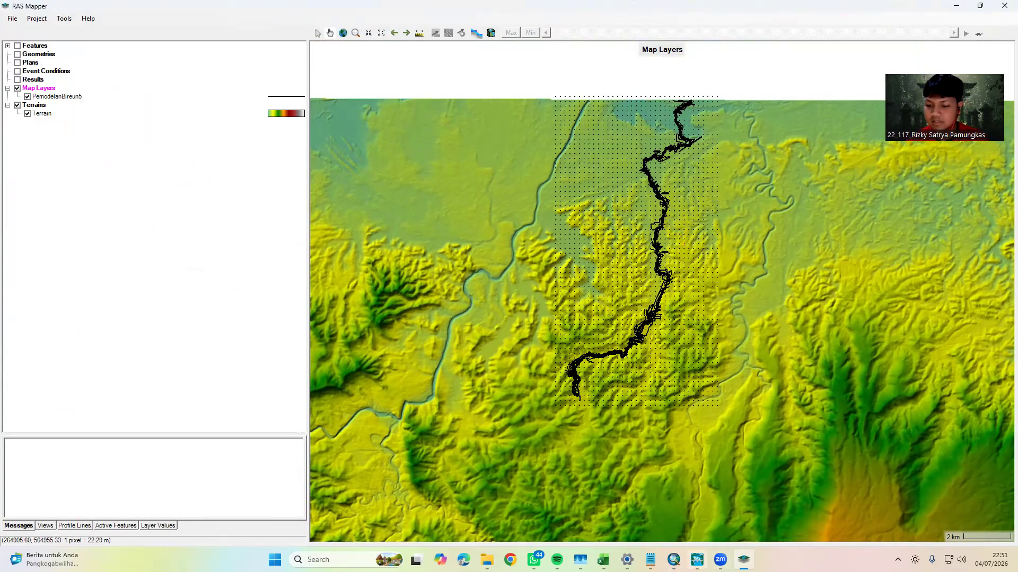
click(697, 560)
click(697, 560)
click(674, 560)
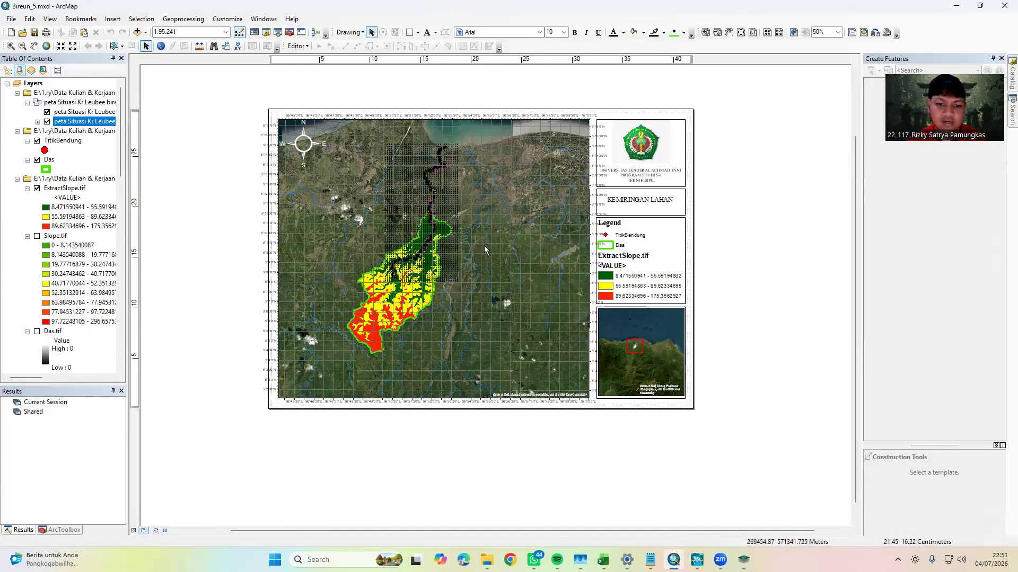
click(955, 6)
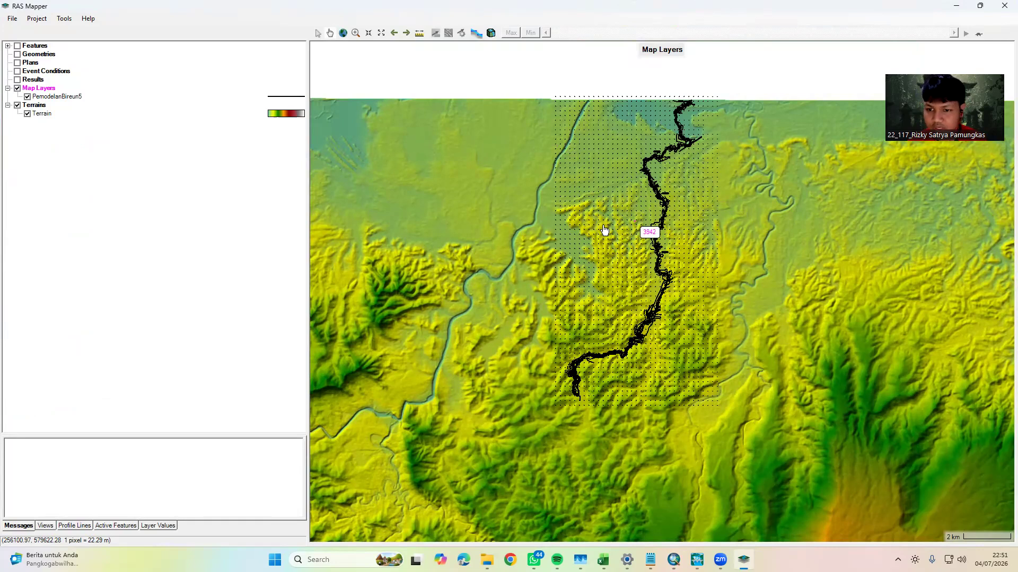
Select the PemodelanBireun5 layer and examine its river alignment and the structure outlines beside the channel up close
click(292, 99)
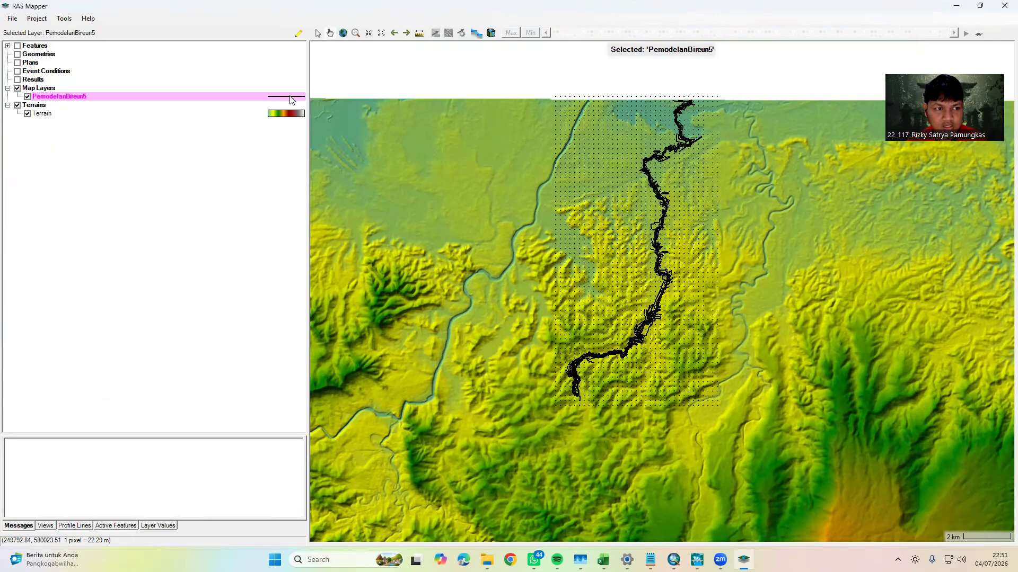
scroll(674, 207, up, 5)
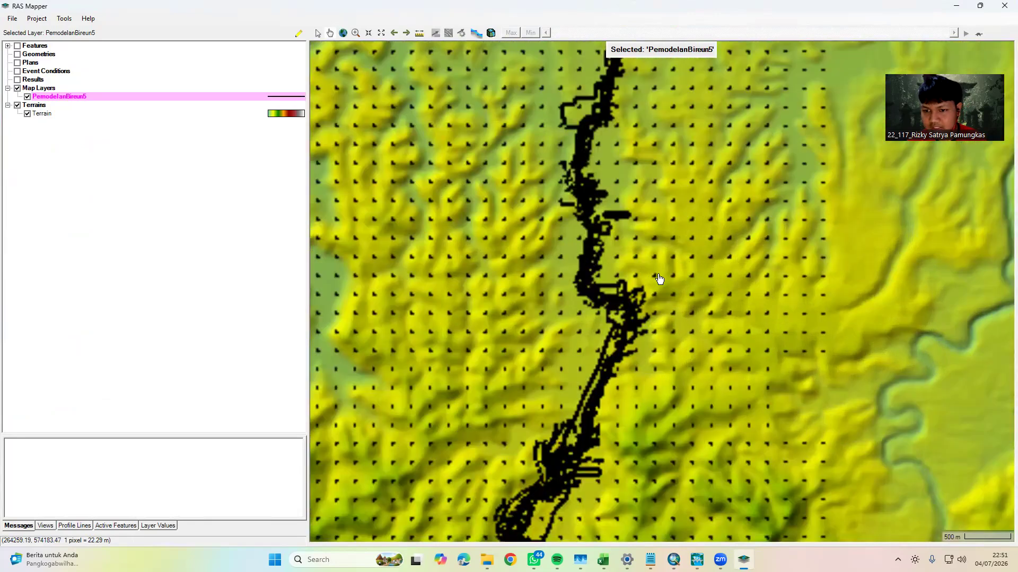
drag(610, 299, 626, 188)
drag(610, 277, 622, 145)
drag(613, 64, 587, 260)
scroll(581, 215, up, 3)
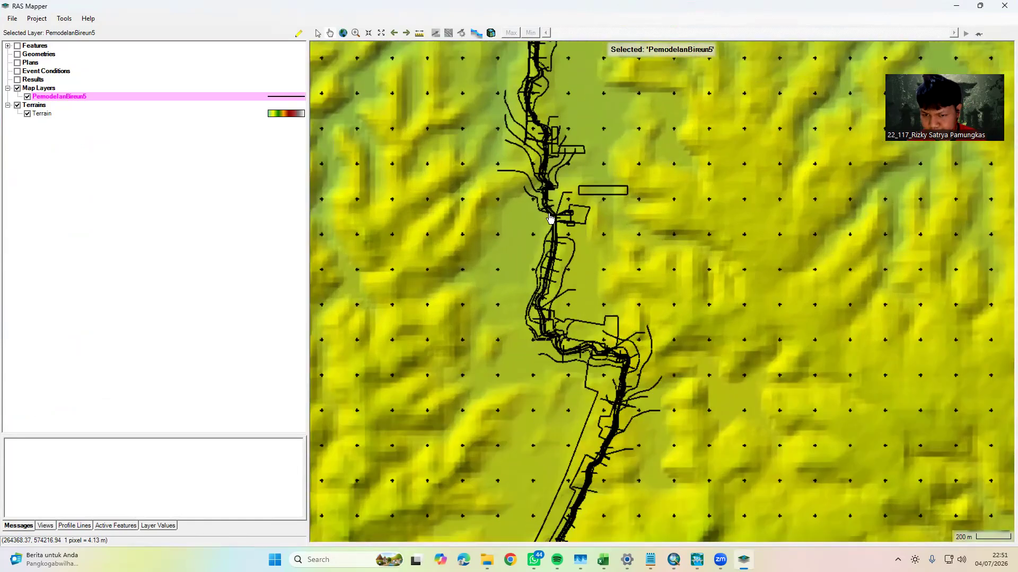
scroll(572, 221, up, 2)
drag(546, 207, 575, 276)
scroll(578, 272, up, 1)
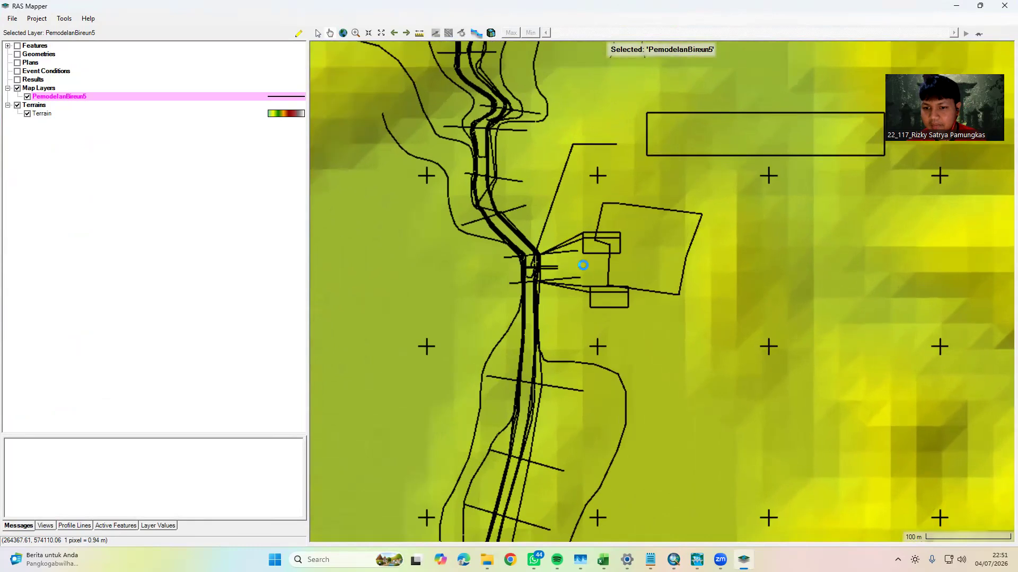
scroll(626, 298, up, 1)
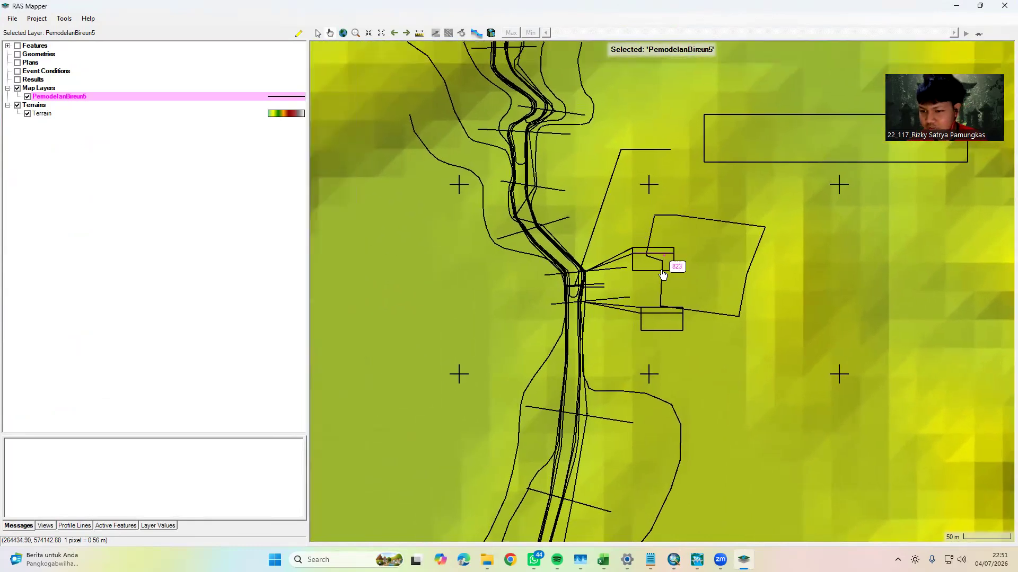
drag(645, 260, 626, 278)
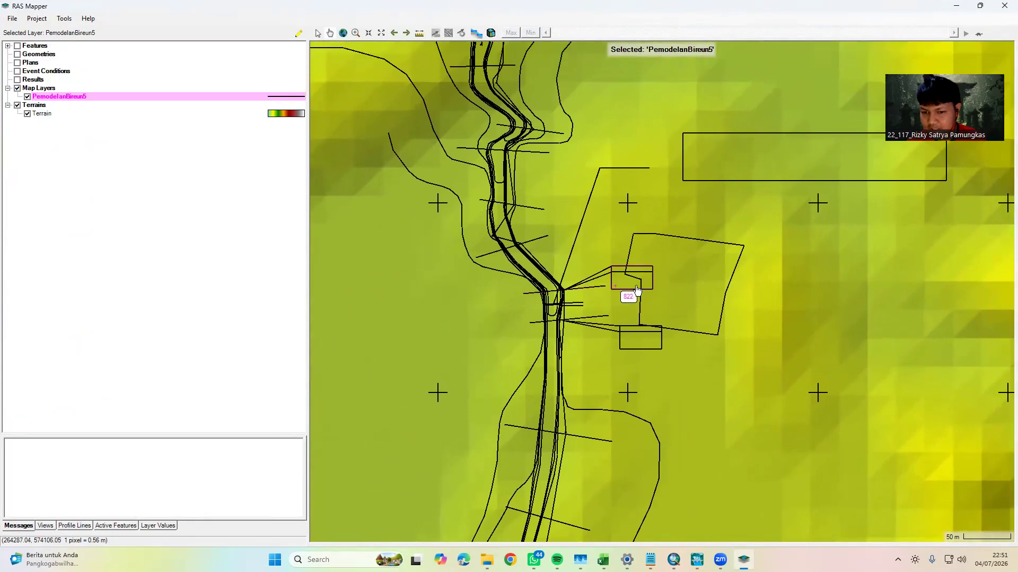
drag(696, 316, 667, 319)
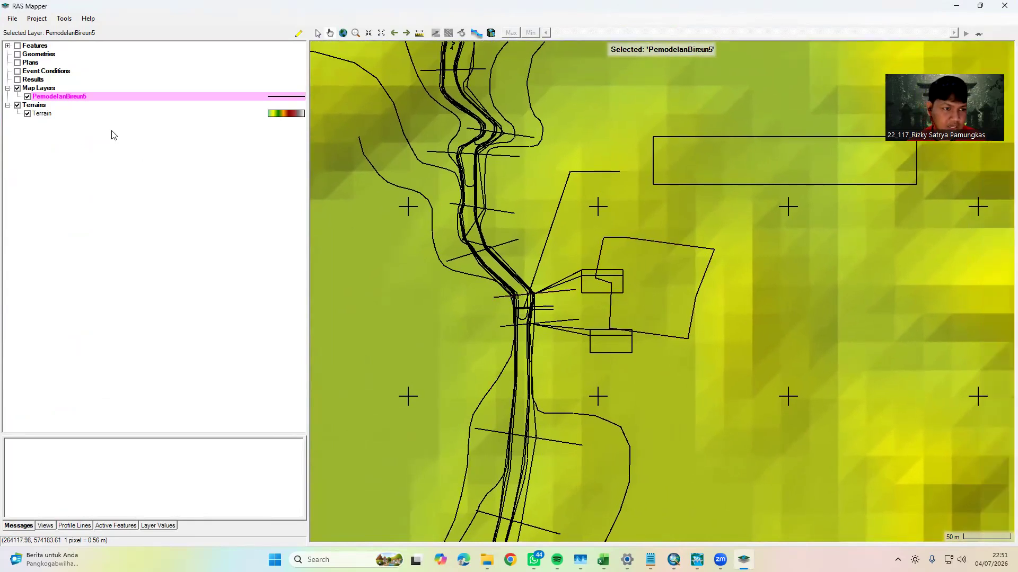
Create a new point layer under Features, accepting the name Point Layer
click(34, 47)
right_click(37, 46)
mouse_move(66, 55)
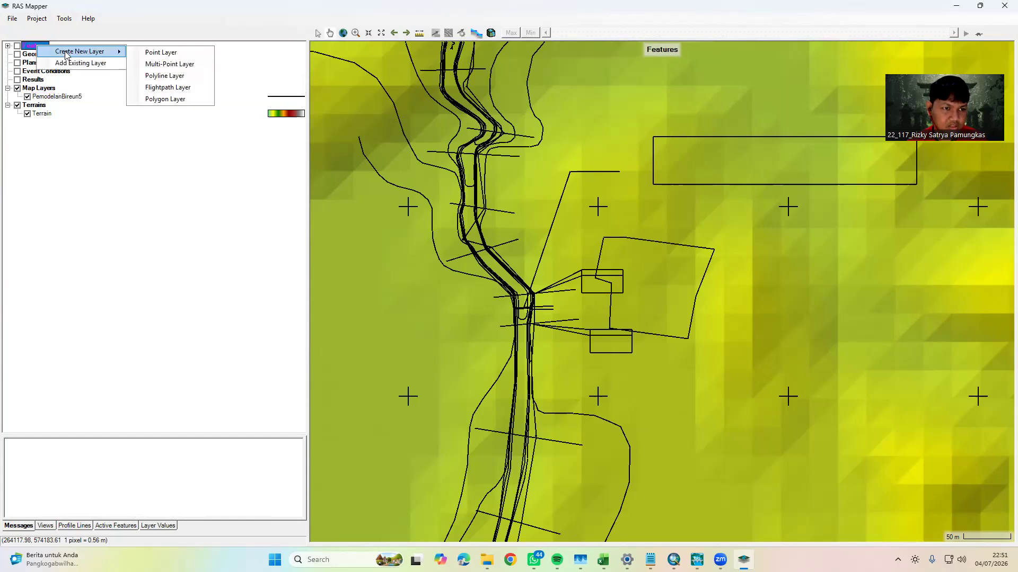
click(165, 53)
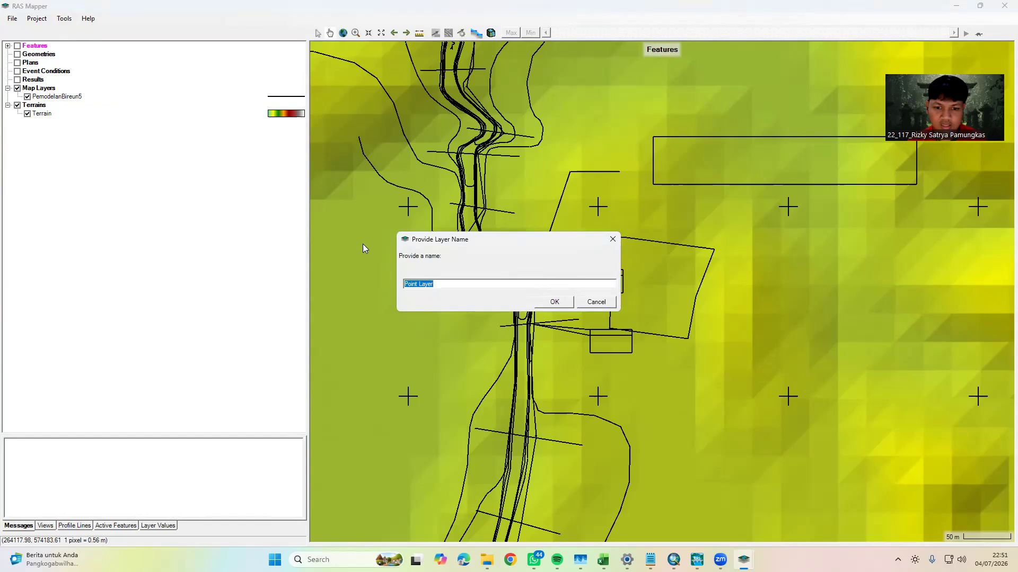
click(553, 301)
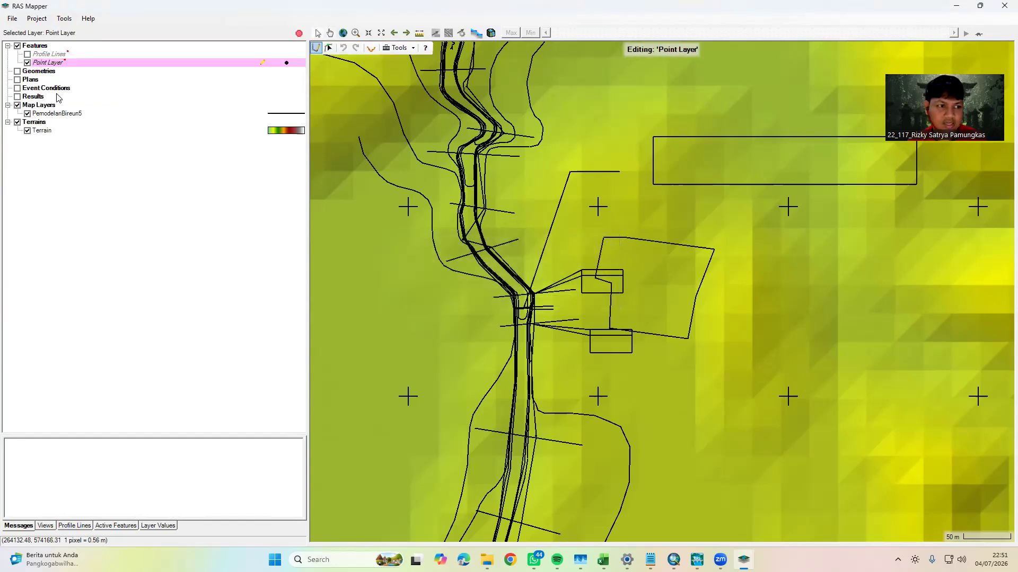
Show the Profile Lines layer and set its line colour to Brown in the layer properties
click(27, 54)
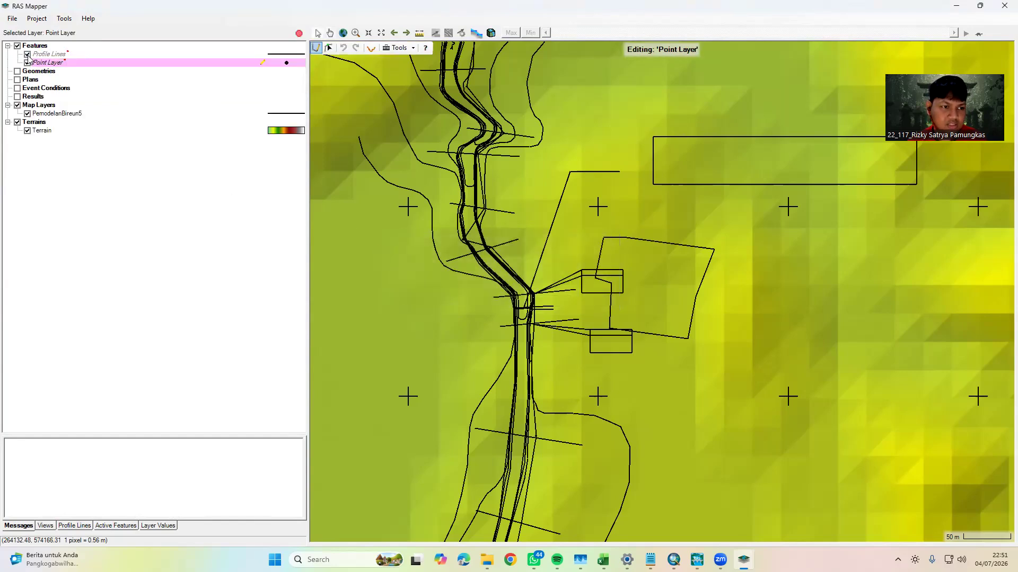
click(295, 55)
double_click(294, 55)
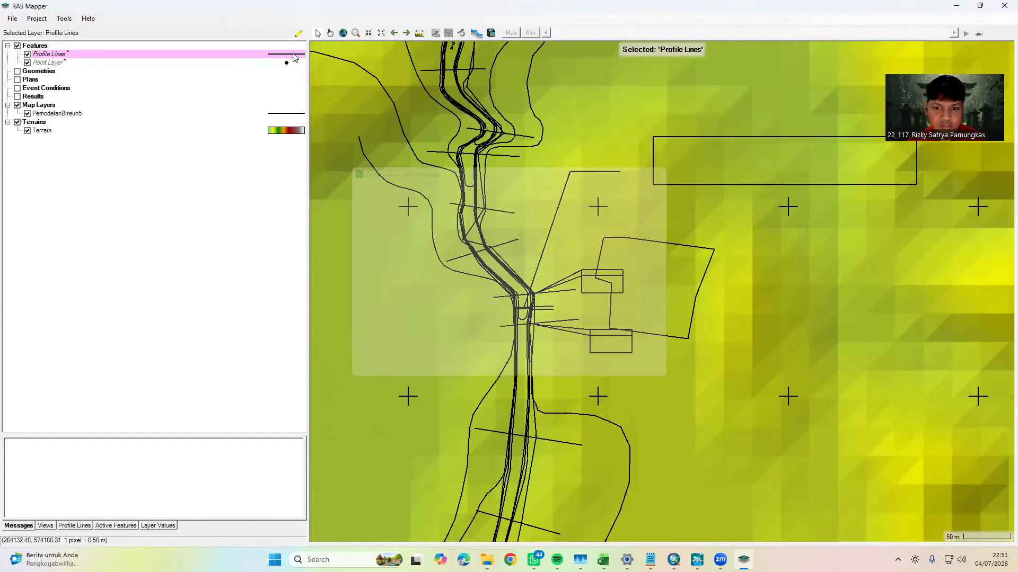
click(431, 197)
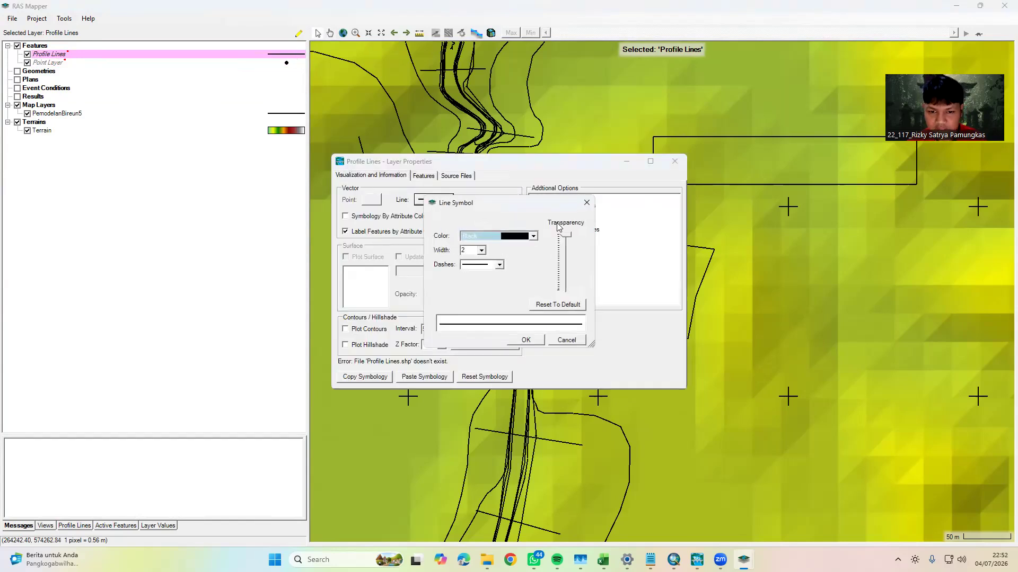
click(534, 235)
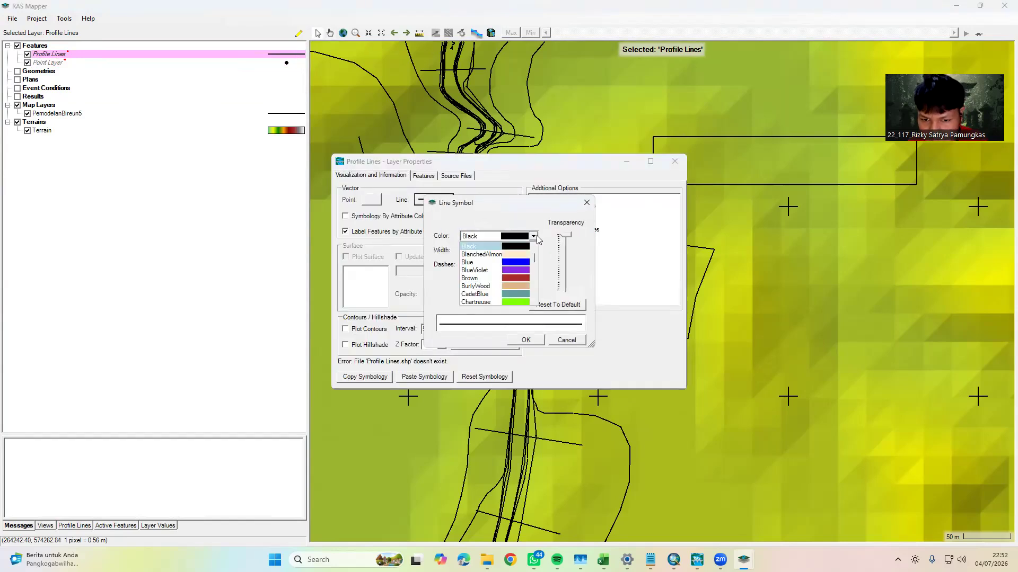
click(487, 279)
click(526, 340)
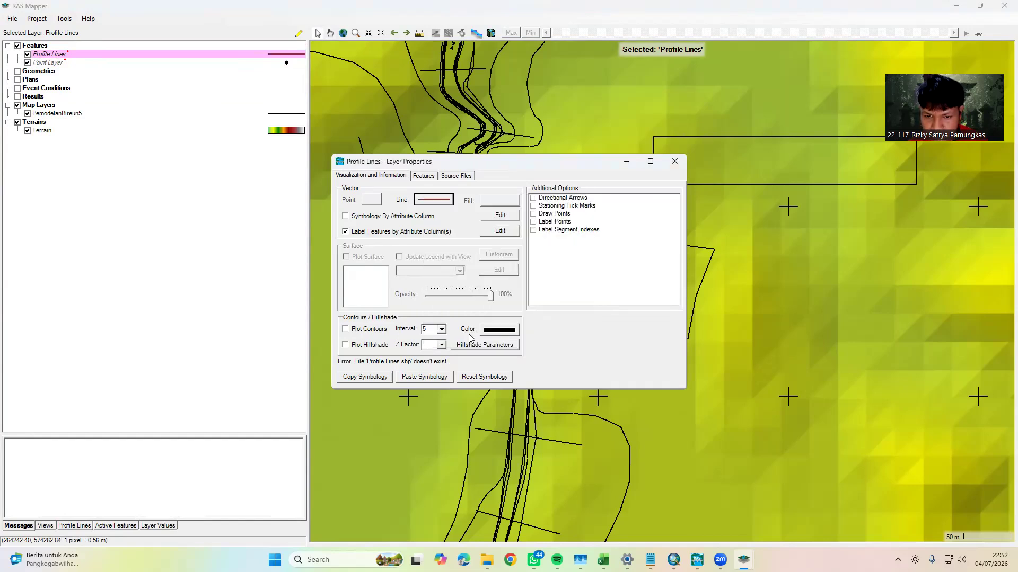
click(674, 161)
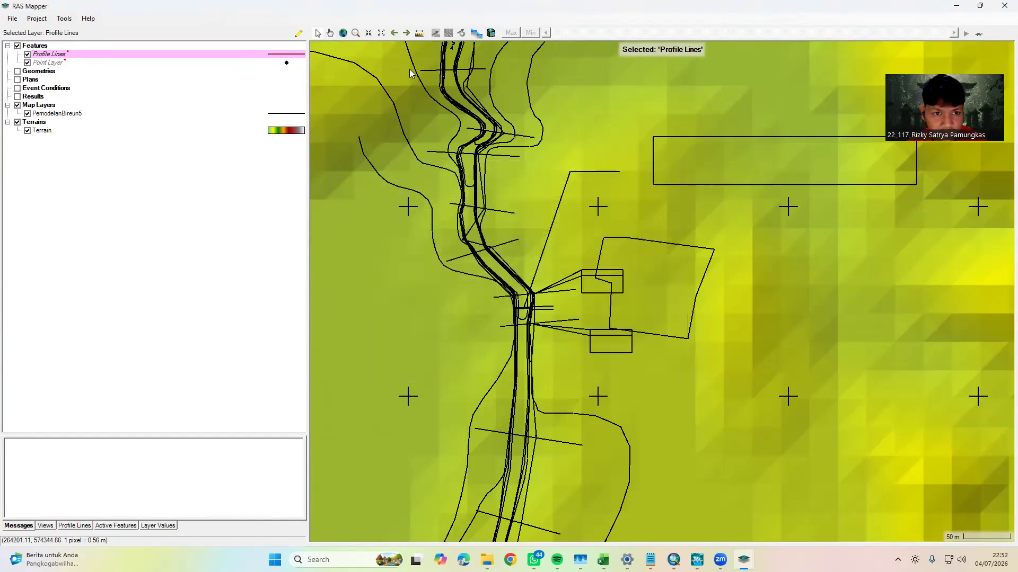
Start editing Profile Lines and draw a profile line along the cross-section at the upper intake structure, naming it TITIK BENDUNG
click(298, 34)
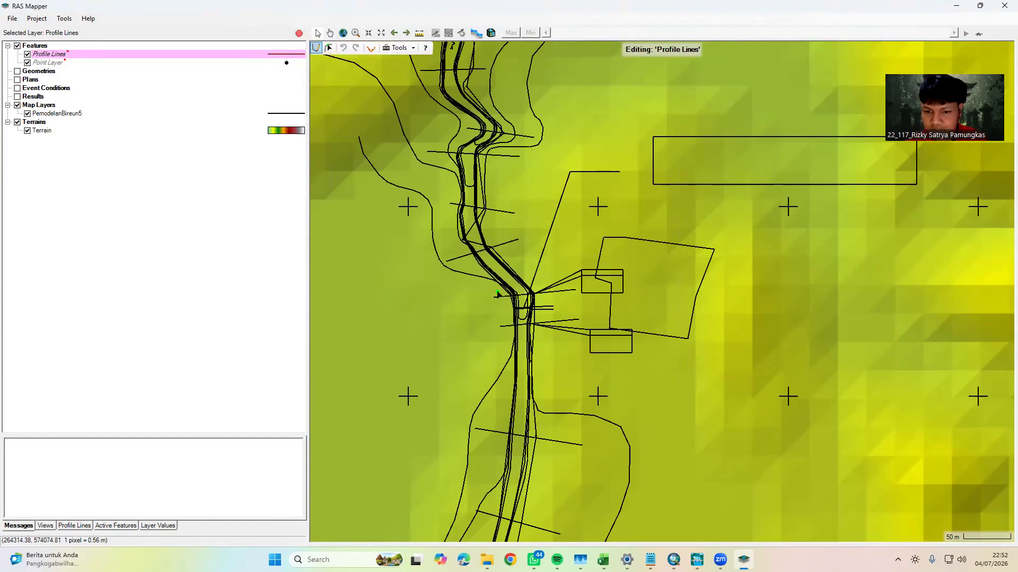
scroll(497, 294, up, 3)
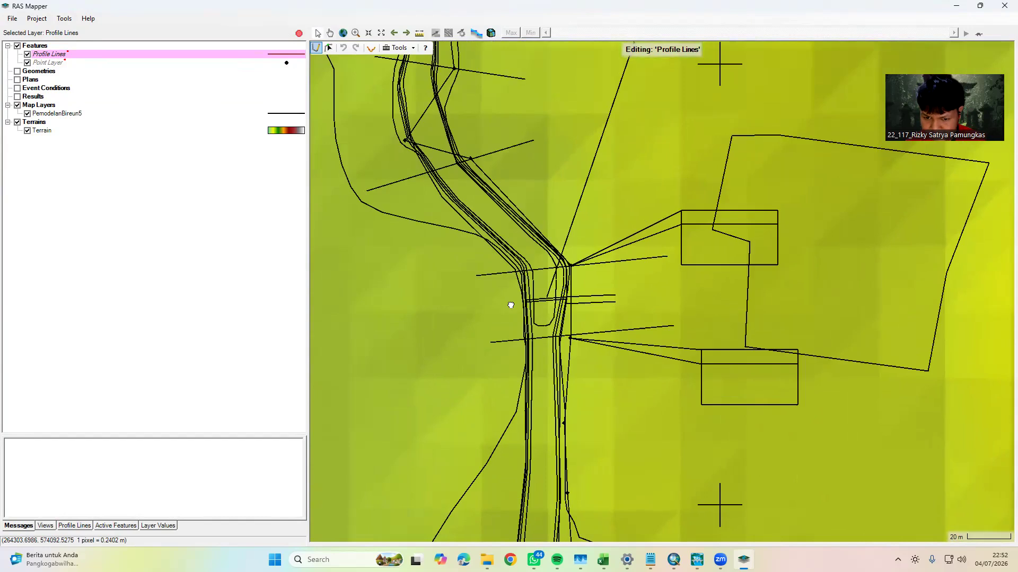
drag(511, 305, 492, 317)
click(457, 287)
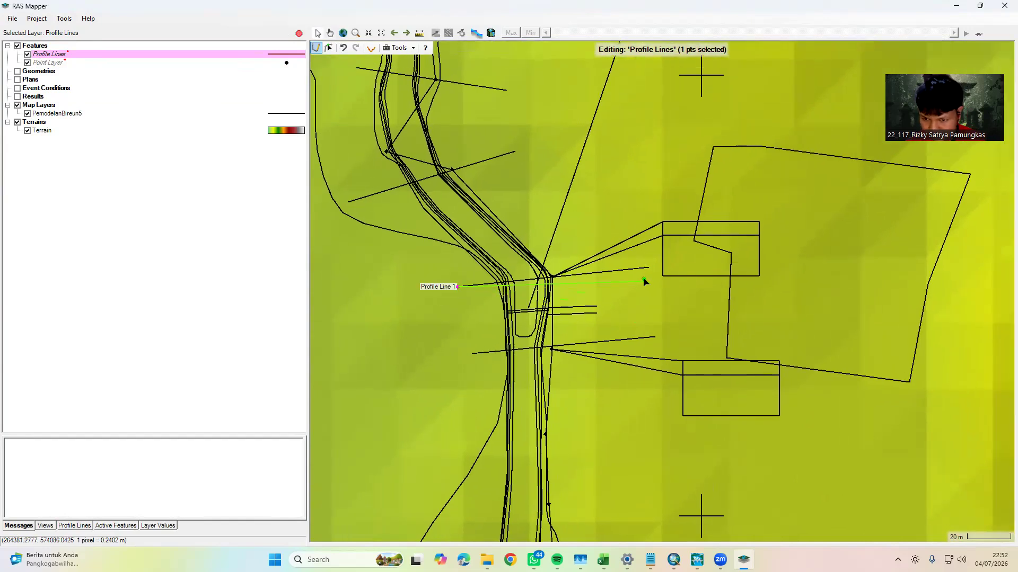
click(646, 269)
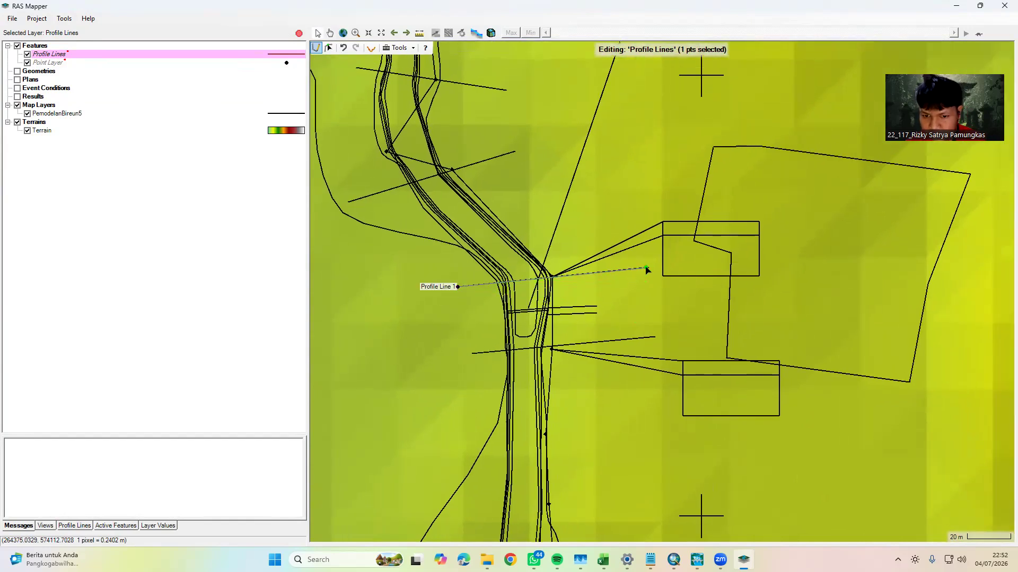
double_click(647, 287)
text(TITIK BEND)
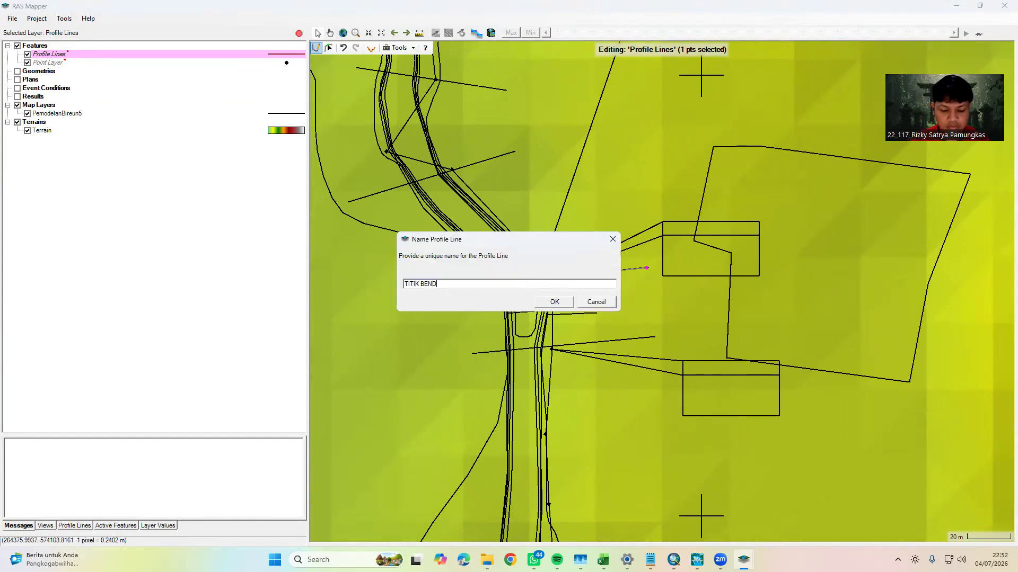
text(UNG)
click(553, 302)
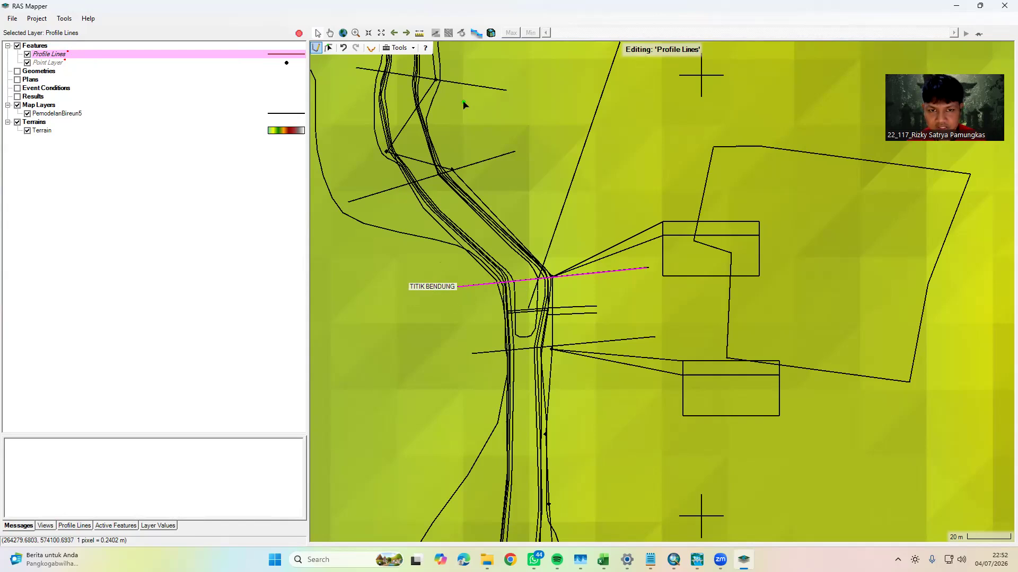
Measure the river centreline southward from TITIK BENDUNG, through the bends, to the second cross-section on the eastward reach
click(420, 34)
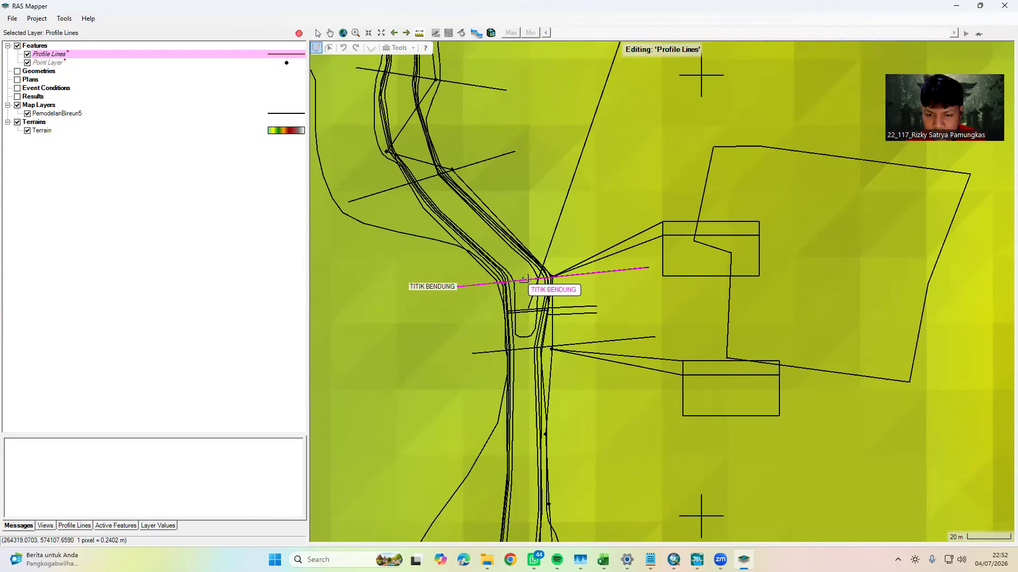
mouse_move(523, 276)
mouse_down()
mouse_move(529, 420)
mouse_move(515, 294)
mouse_up()
click(511, 362)
click(506, 450)
drag(500, 459, 503, 420)
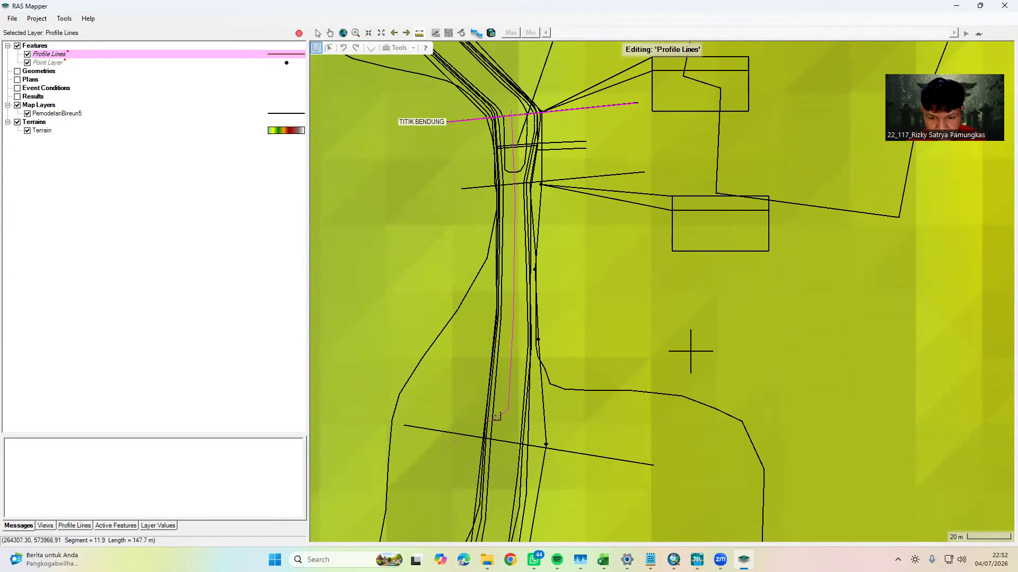
click(501, 476)
drag(501, 475, 513, 235)
click(499, 377)
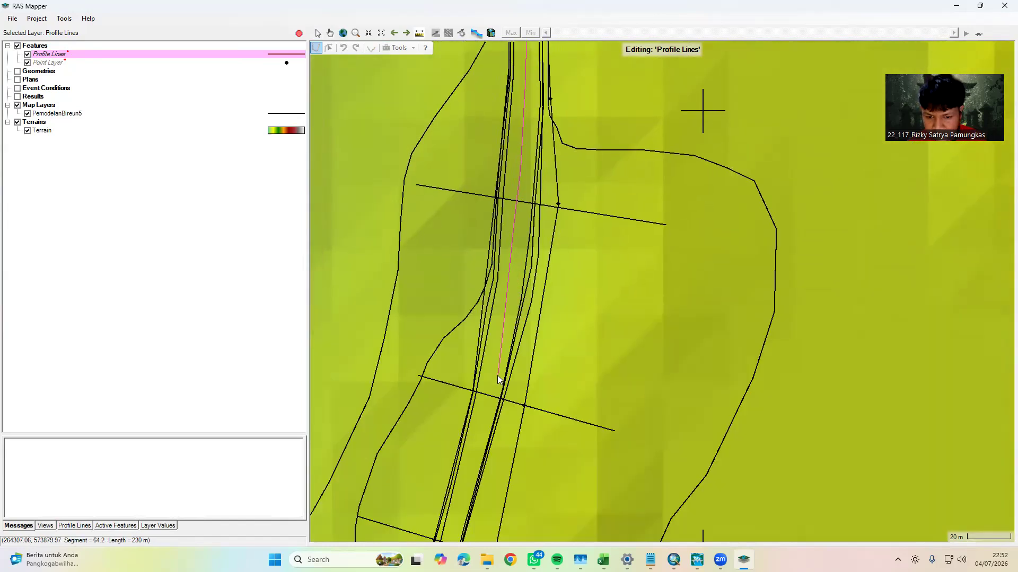
drag(486, 477, 513, 277)
click(481, 331)
click(459, 423)
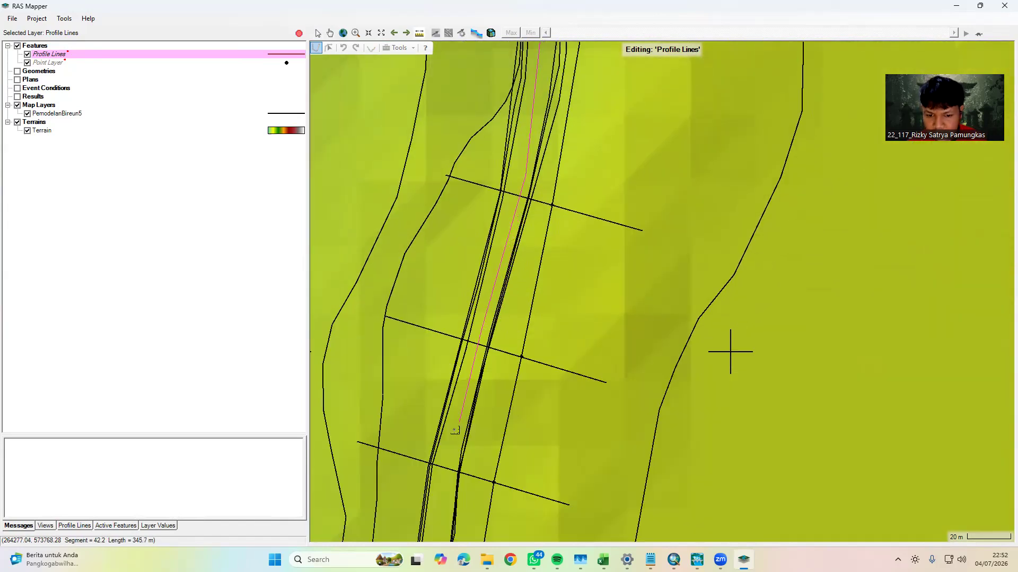
drag(438, 474, 503, 258)
click(498, 345)
drag(461, 439, 534, 368)
click(535, 369)
click(480, 426)
drag(472, 475, 471, 279)
click(474, 298)
click(488, 355)
drag(517, 448, 483, 306)
click(493, 314)
click(504, 371)
drag(512, 451, 476, 234)
click(477, 275)
click(493, 322)
click(538, 333)
click(605, 332)
click(638, 337)
click(660, 368)
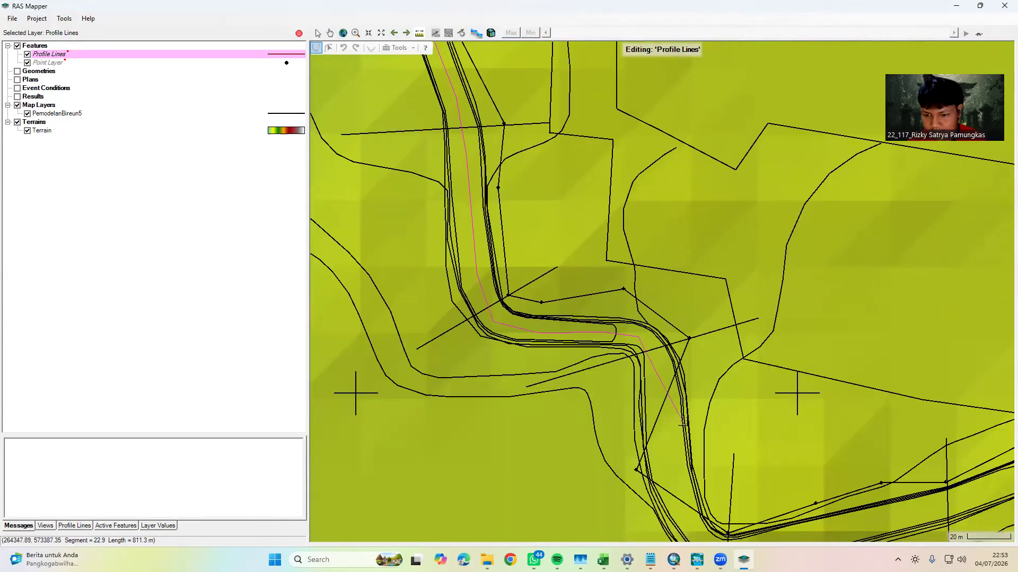
drag(680, 489, 553, 308)
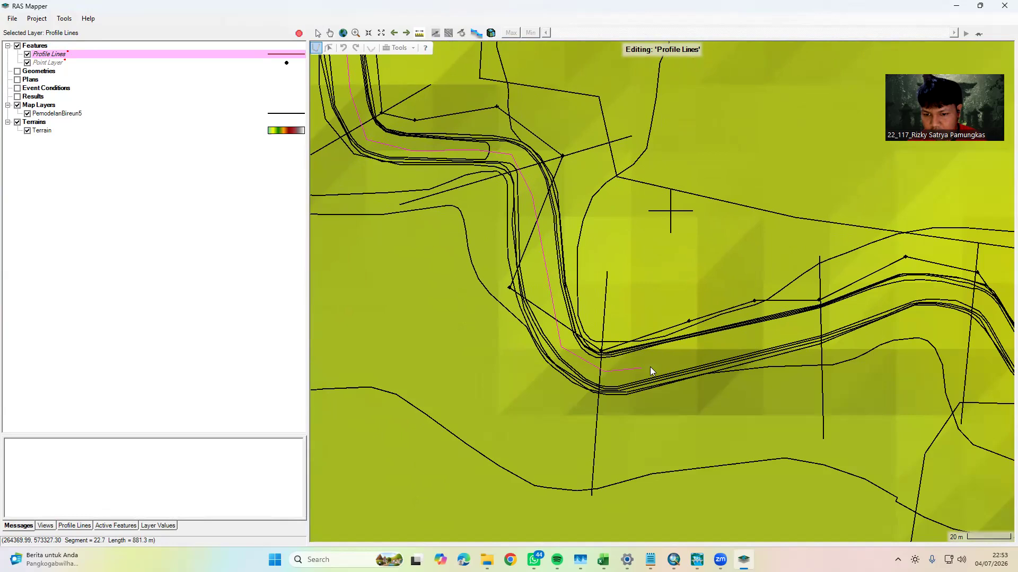
click(749, 338)
drag(828, 324, 513, 328)
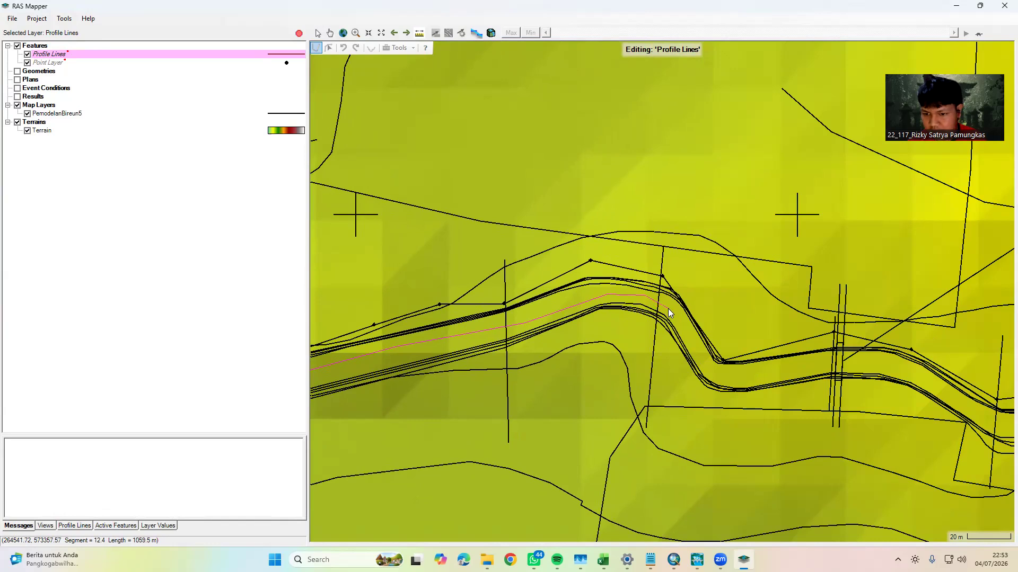
click(667, 308)
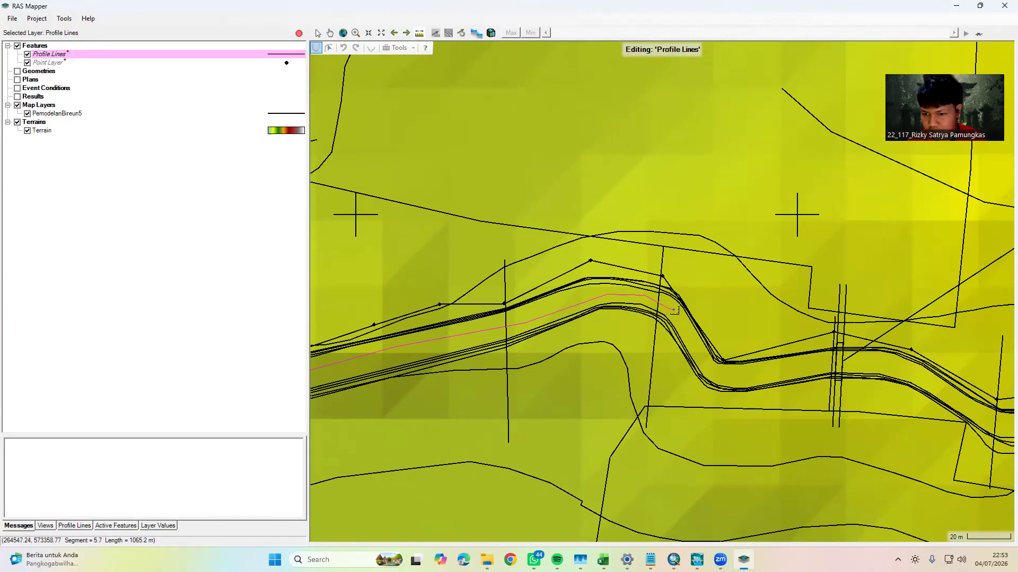
right_click(669, 312)
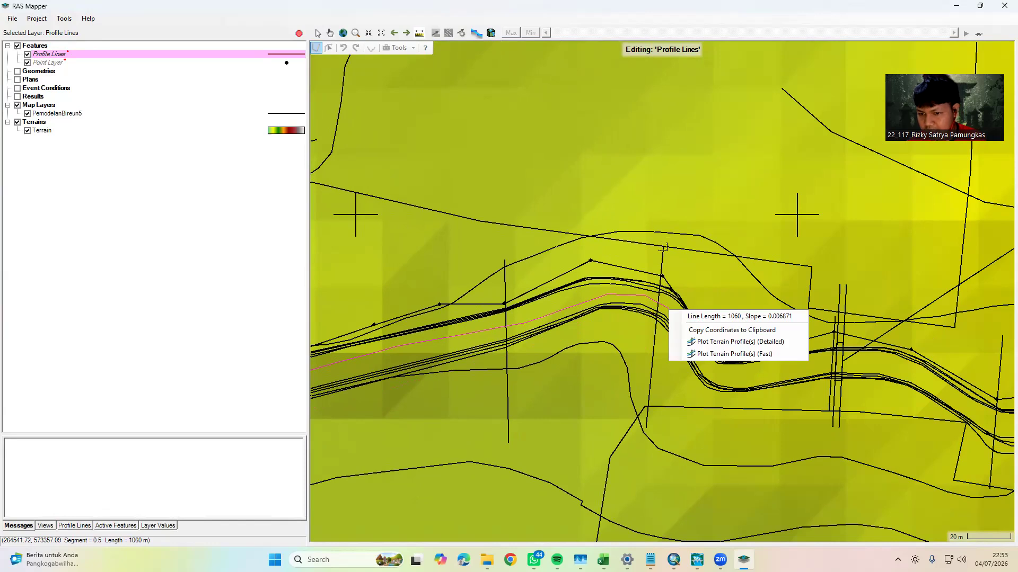
click(664, 333)
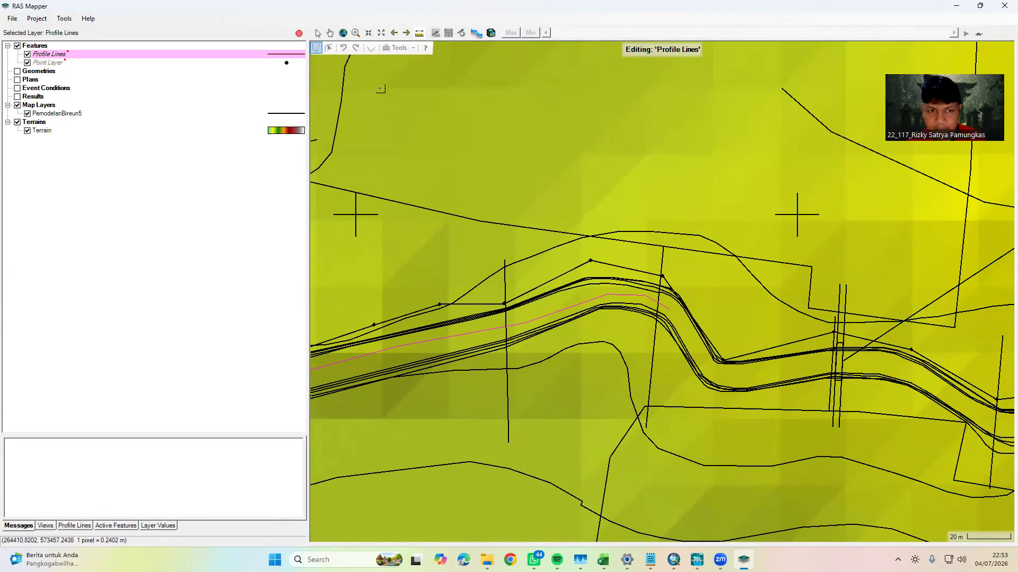
Draw a profile line along the cross-section where the southern river measurement ends and name it HULU
click(318, 47)
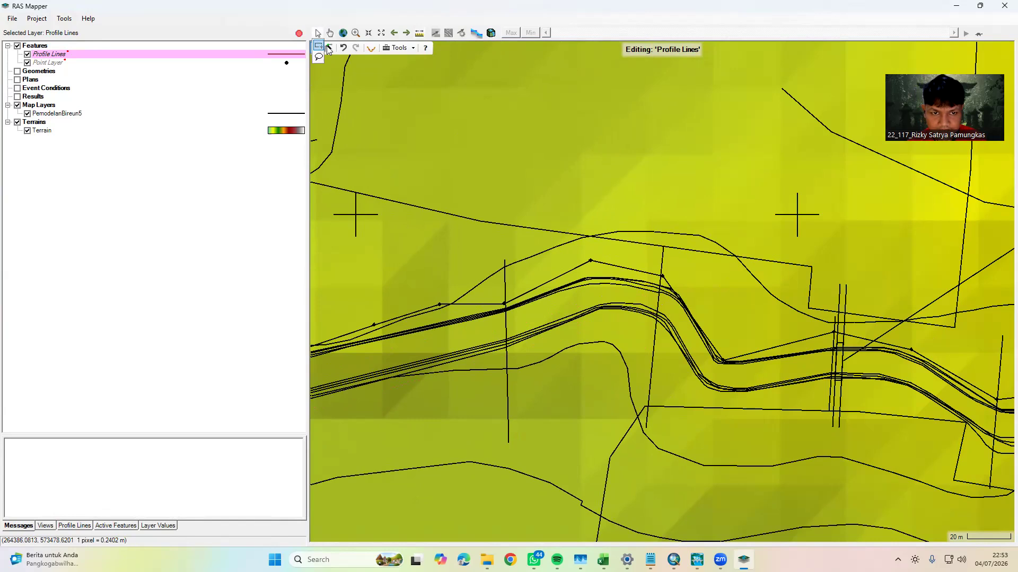
click(314, 48)
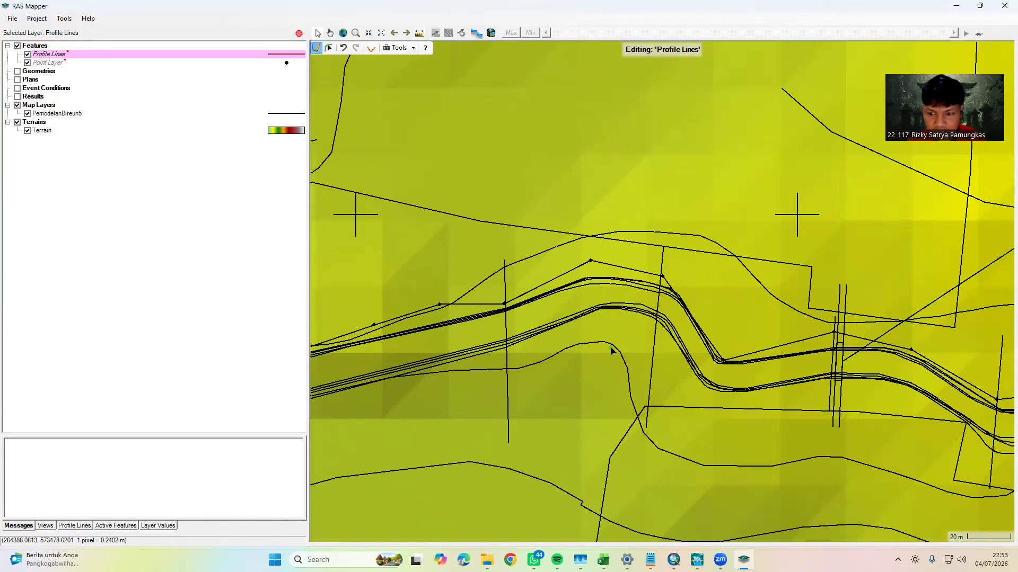
click(645, 427)
double_click(663, 248)
text(H)
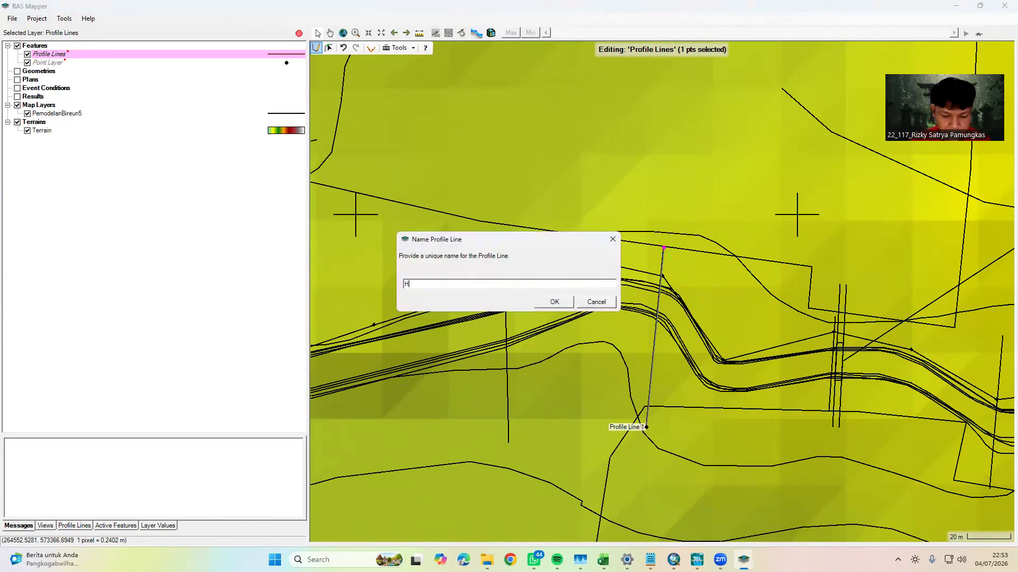
text(ULU)
click(551, 301)
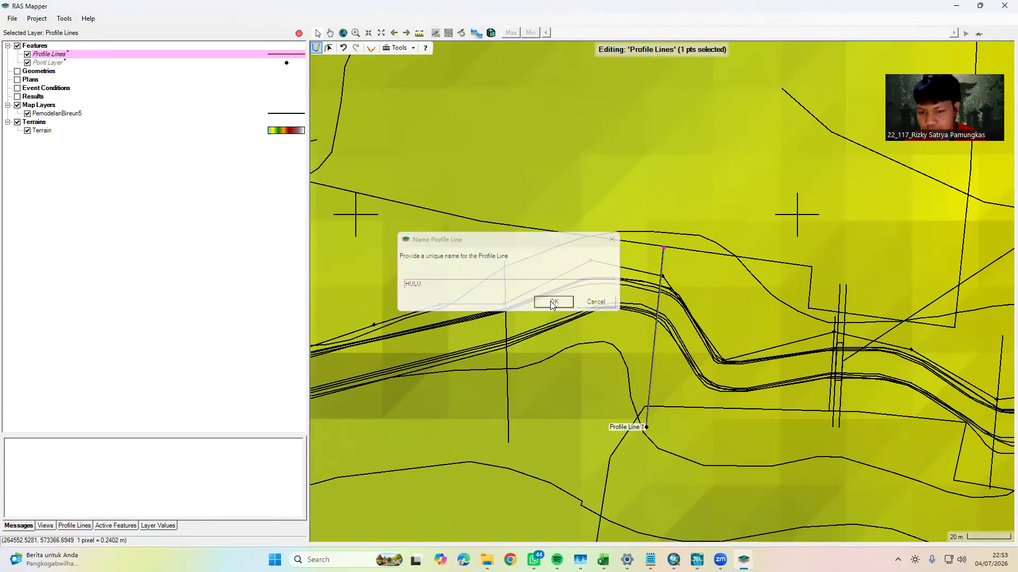
Measure the river centreline northward from TITIK BENDUNG, through the bends, to the cross-section on the straight reach beyond the last northern bend
scroll(644, 414, down, 2)
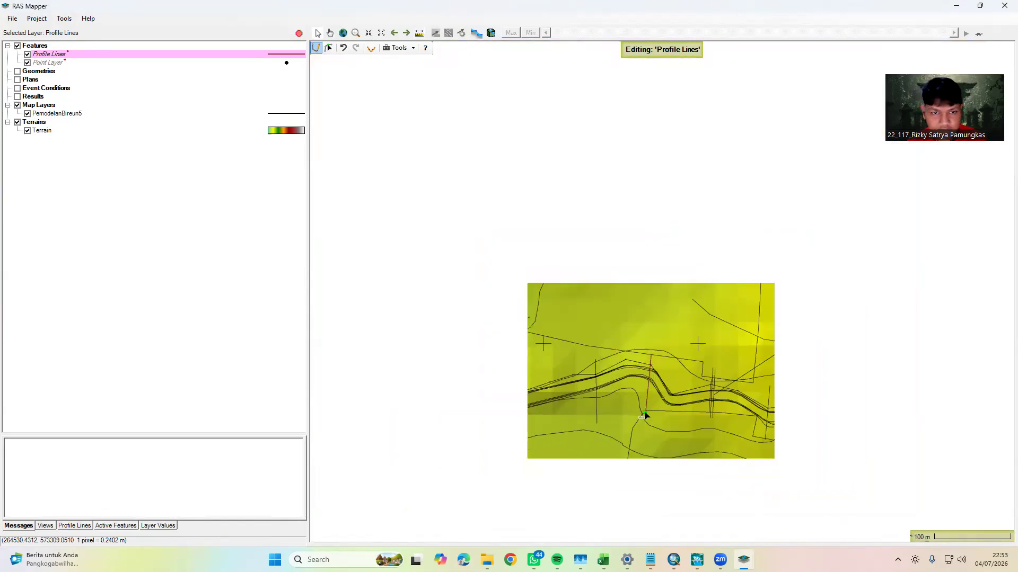
scroll(534, 279, down, 2)
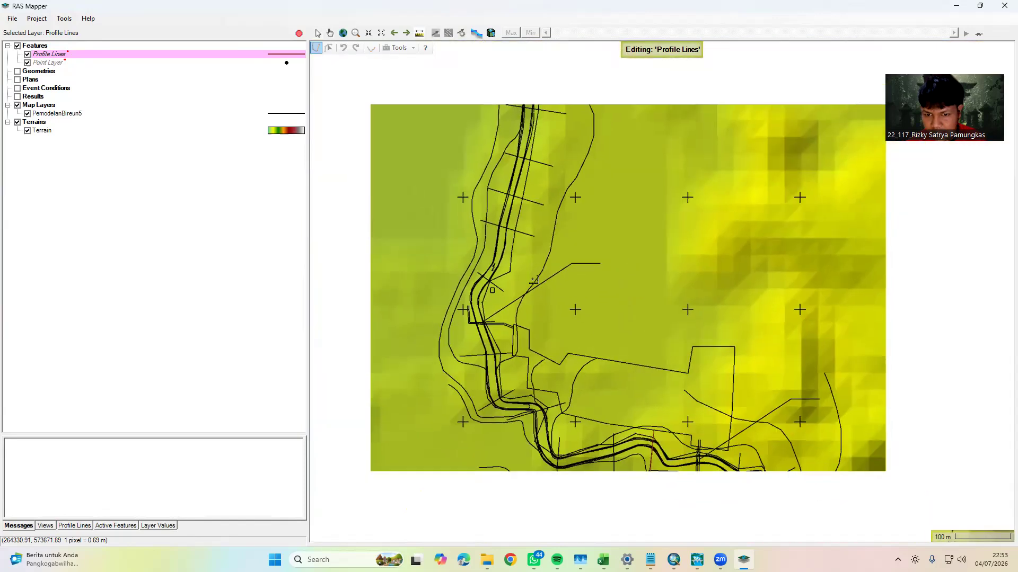
scroll(544, 346, up, 3)
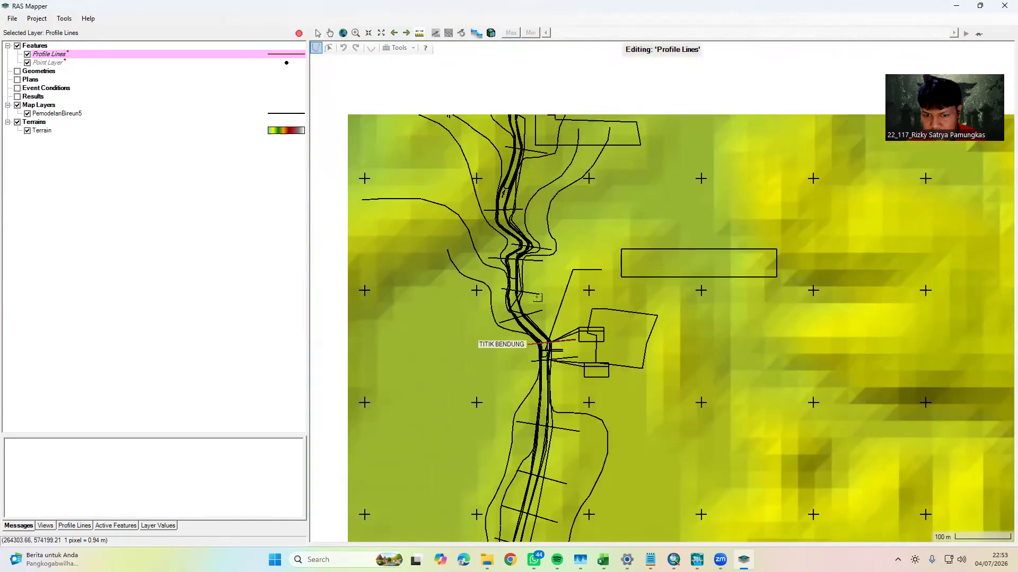
scroll(544, 345, up, 4)
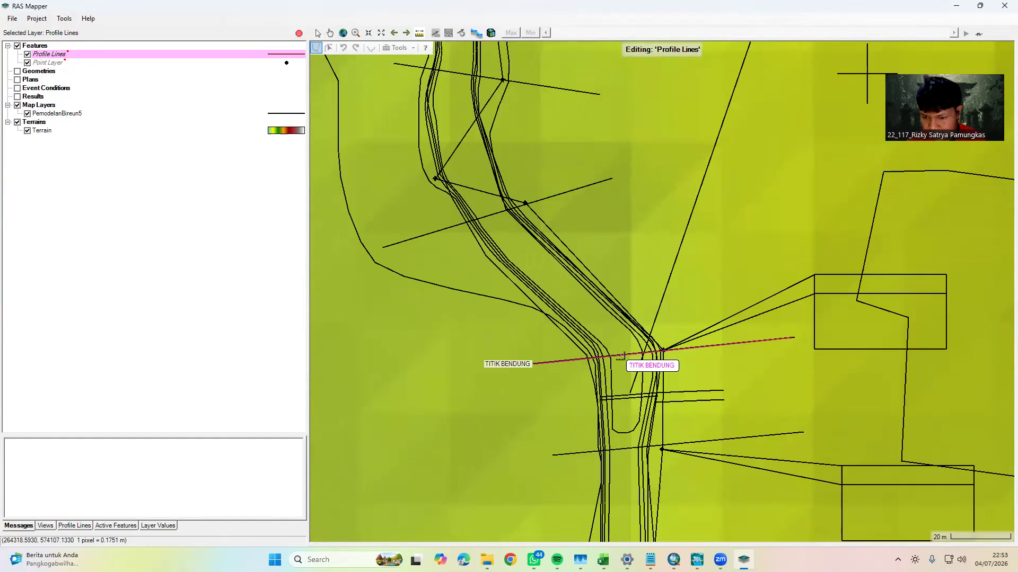
click(624, 362)
click(604, 324)
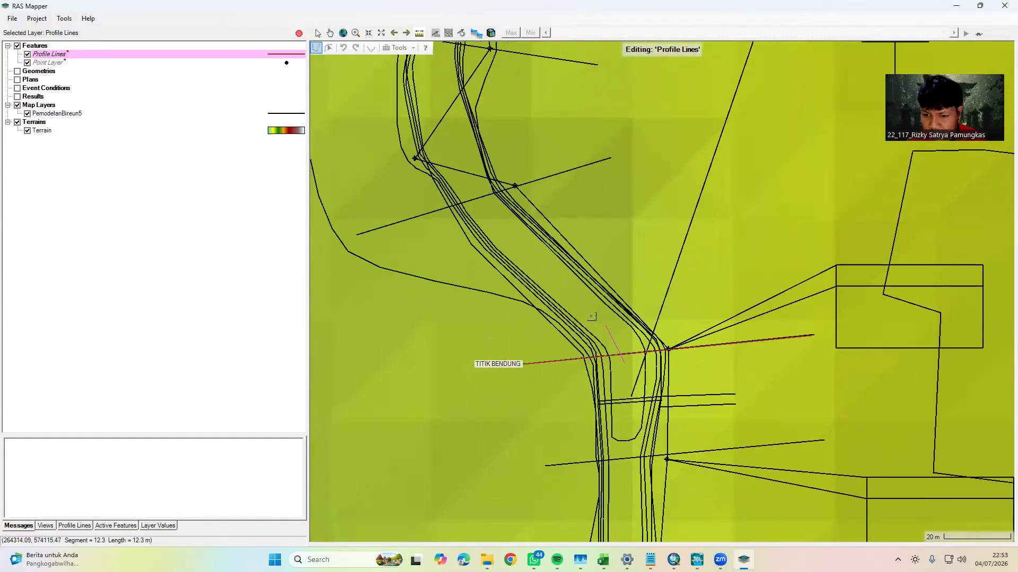
click(517, 238)
drag(480, 203, 581, 341)
click(556, 301)
drag(523, 192, 541, 283)
click(554, 237)
drag(554, 149, 562, 269)
click(565, 226)
drag(578, 175, 543, 279)
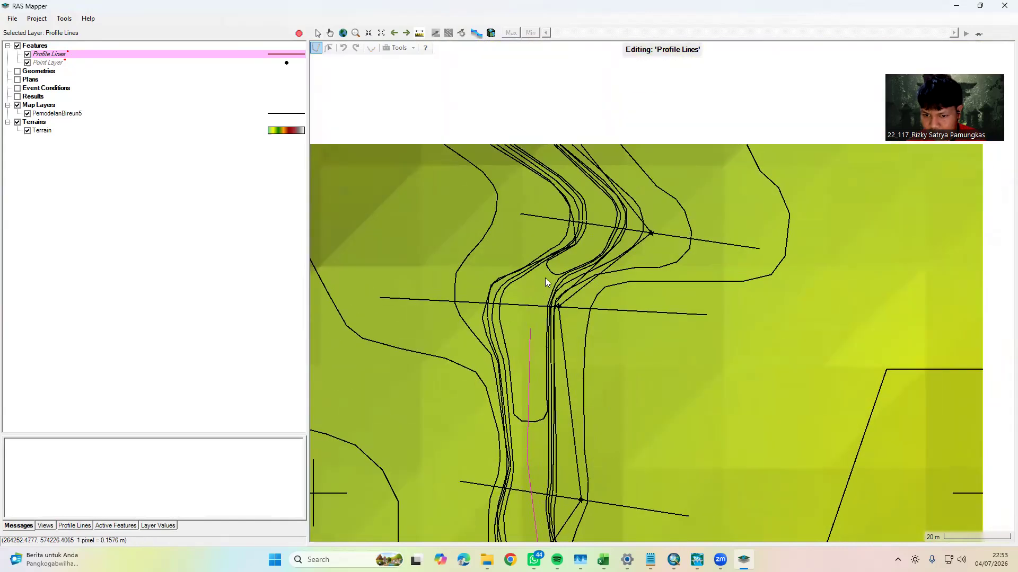
click(602, 220)
drag(601, 199, 647, 304)
drag(511, 60, 549, 225)
click(552, 199)
drag(556, 161, 547, 278)
click(576, 225)
drag(586, 180, 552, 297)
click(583, 222)
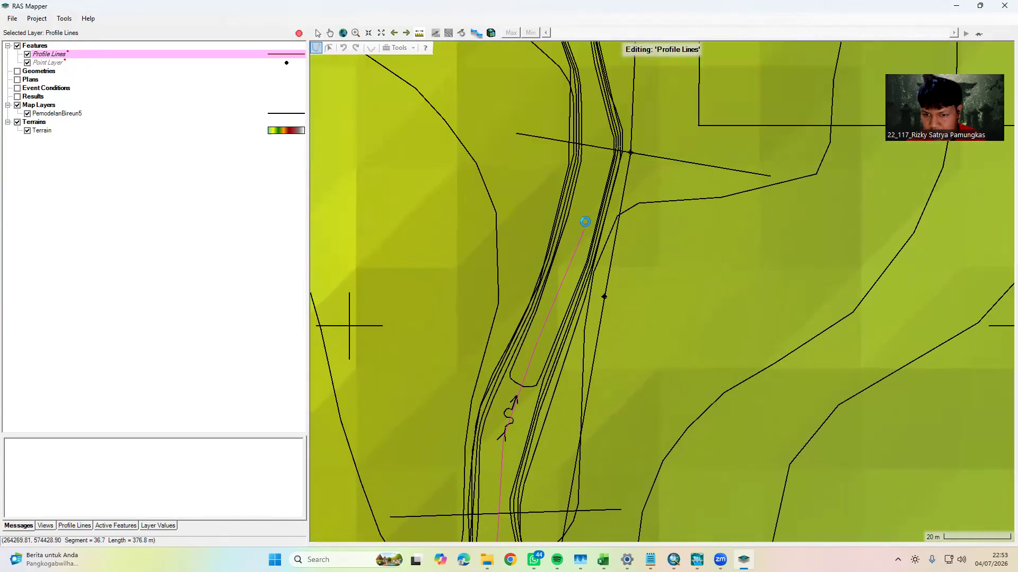
drag(586, 190, 545, 311)
drag(542, 202, 537, 337)
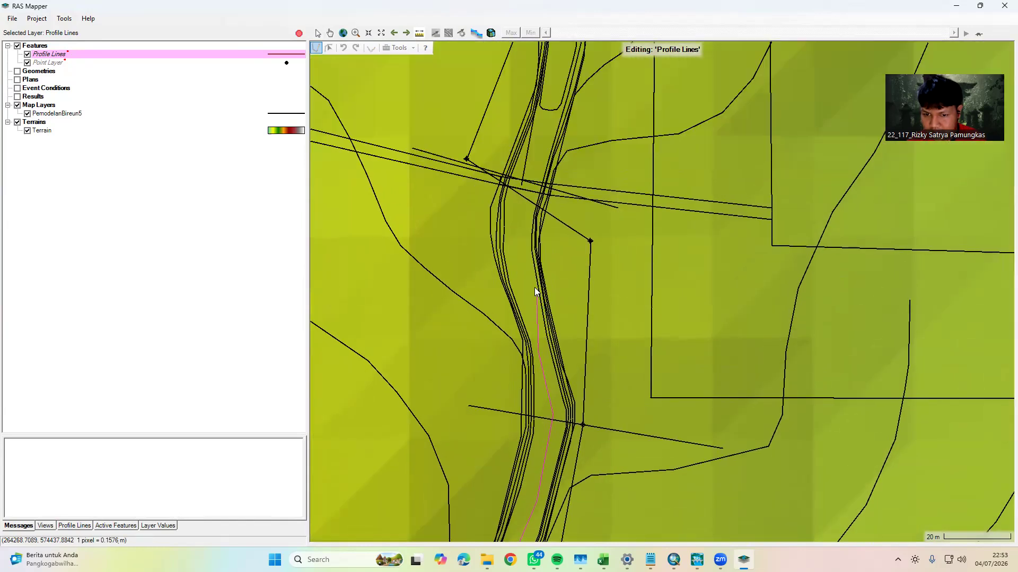
click(521, 175)
drag(521, 174, 518, 346)
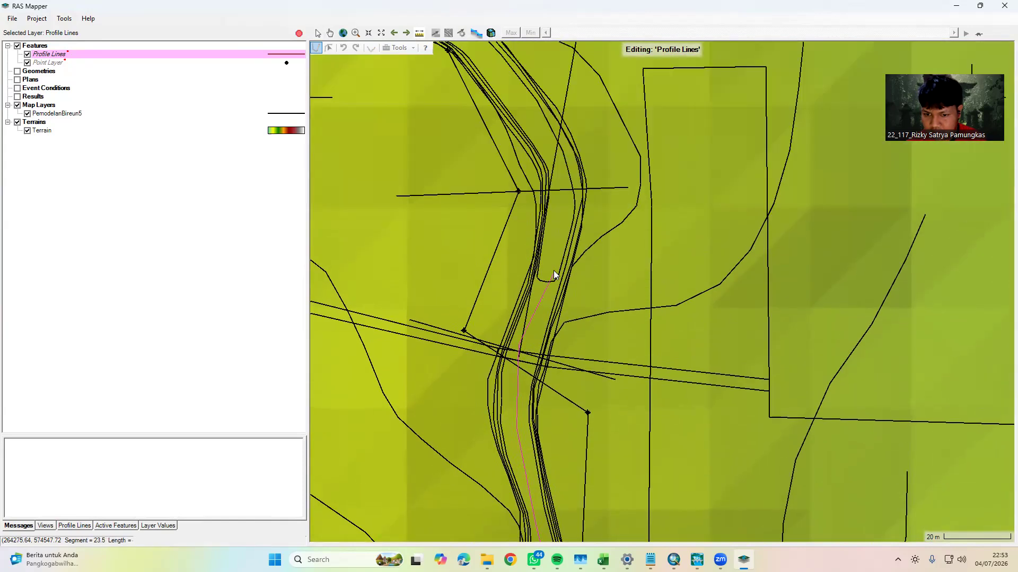
drag(533, 106, 541, 190)
click(521, 165)
drag(460, 119, 577, 277)
click(579, 271)
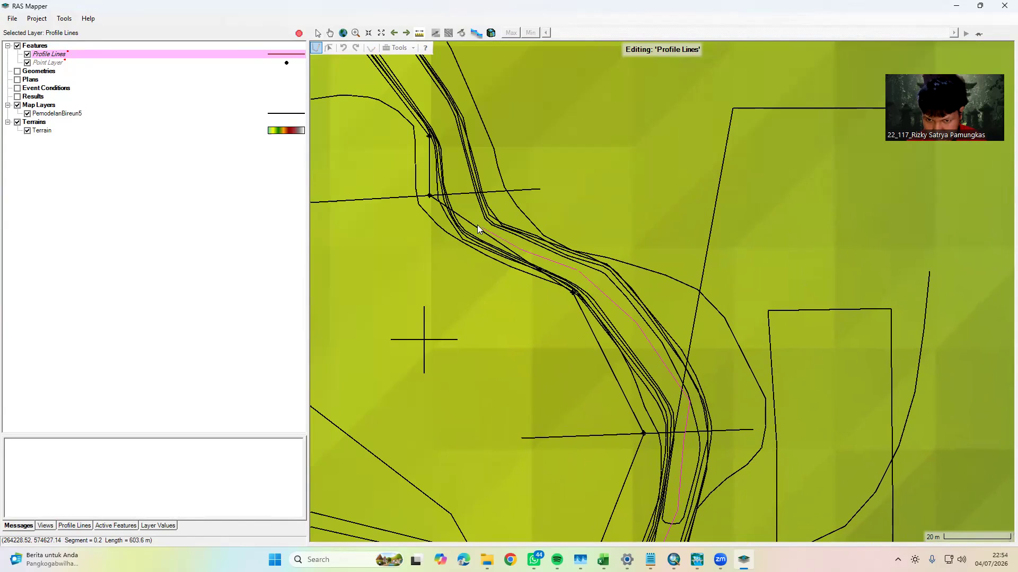
drag(448, 133, 530, 312)
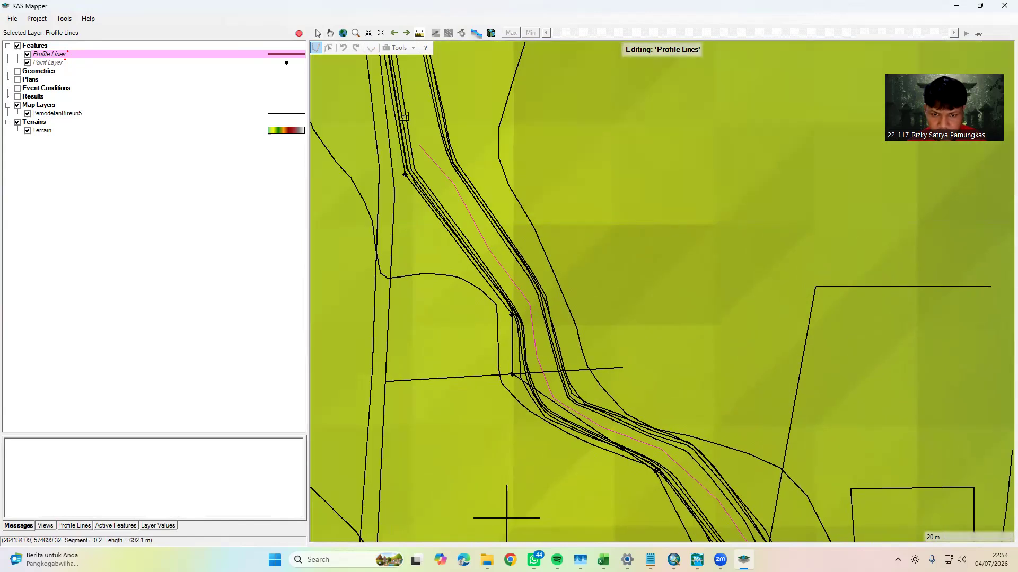
drag(452, 193, 499, 298)
key(ctrl+z)
click(499, 271)
click(478, 175)
drag(478, 142, 512, 301)
click(512, 255)
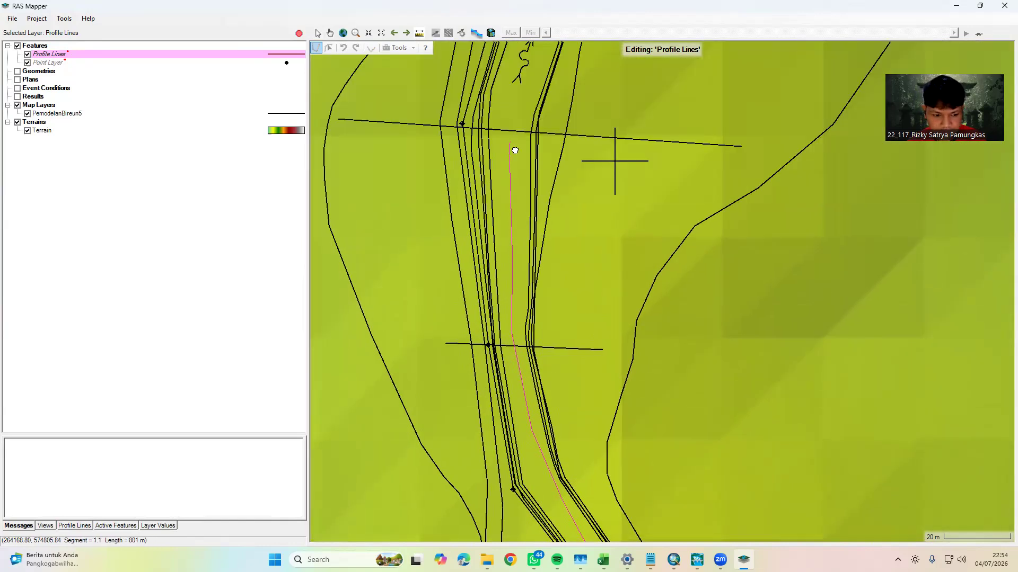
drag(514, 151, 517, 286)
click(520, 225)
click(548, 144)
drag(549, 142, 499, 344)
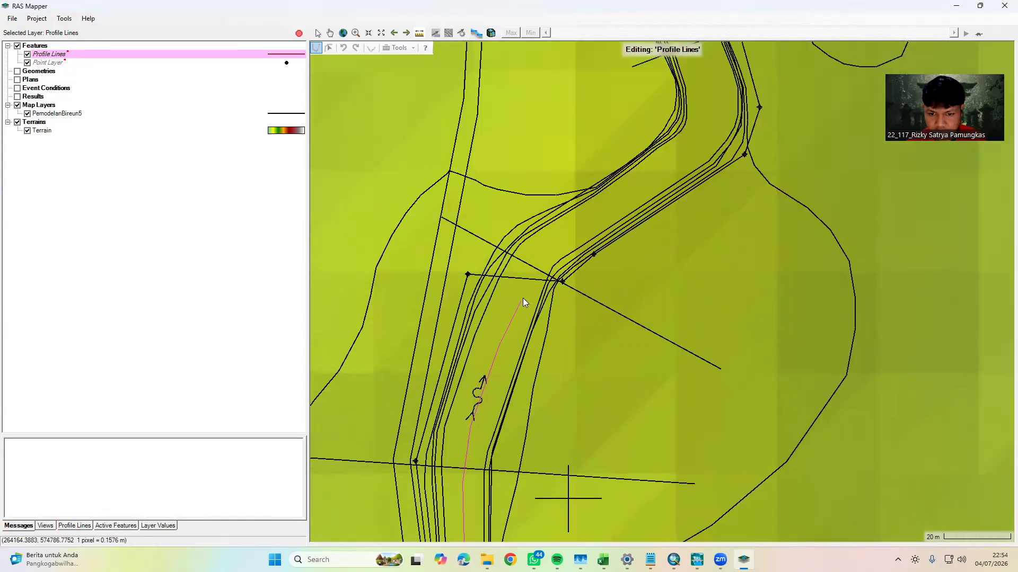
click(550, 241)
drag(603, 197, 517, 295)
click(570, 272)
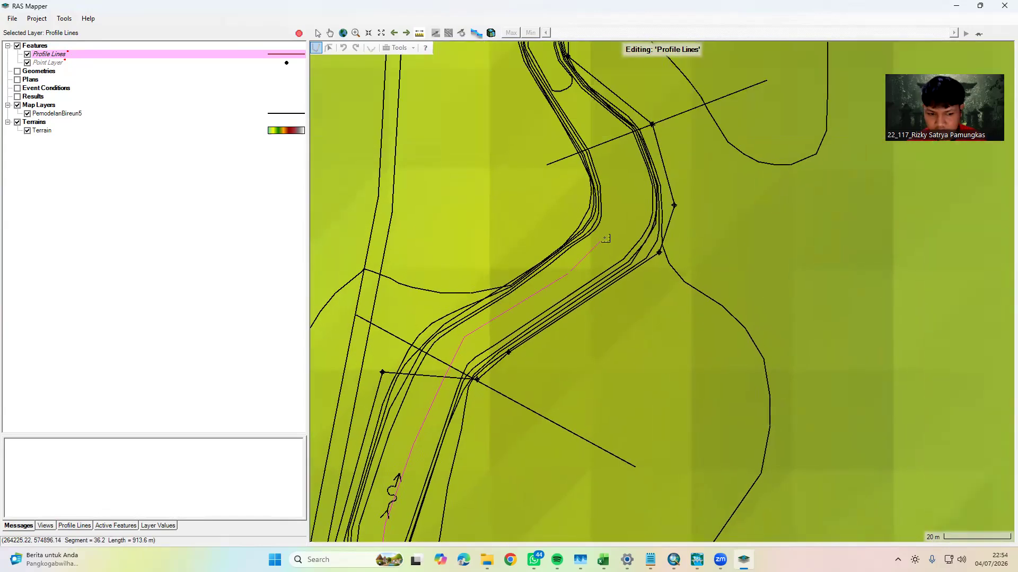
drag(625, 209, 561, 294)
click(571, 272)
click(553, 230)
click(529, 209)
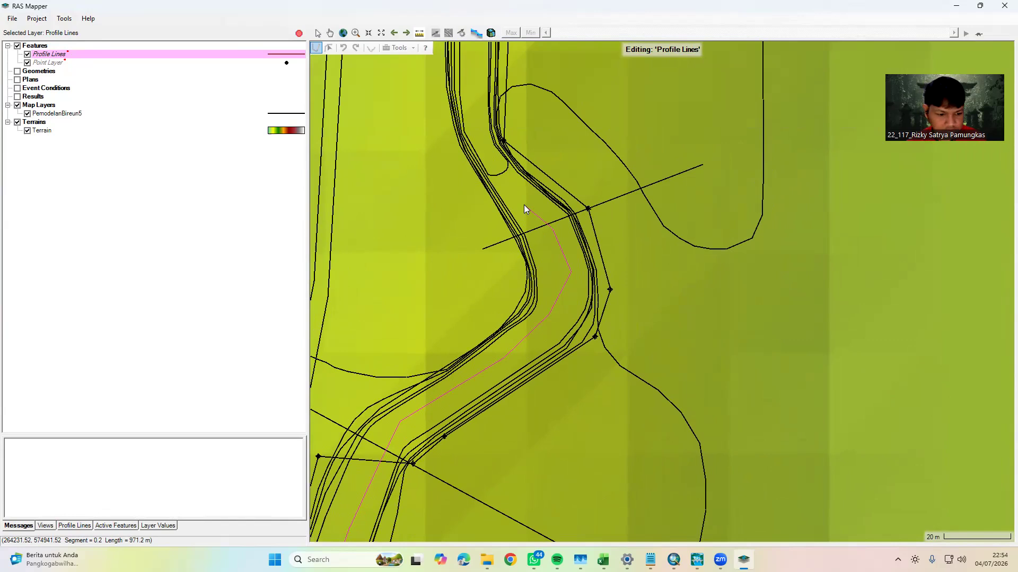
drag(527, 208, 552, 321)
click(514, 256)
drag(503, 240, 512, 372)
click(499, 331)
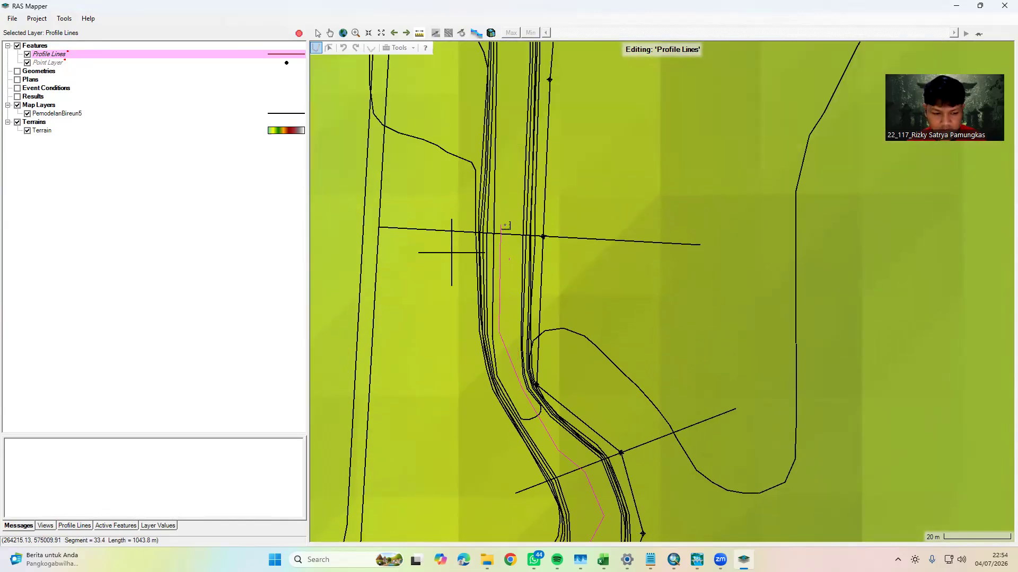
double_click(509, 222)
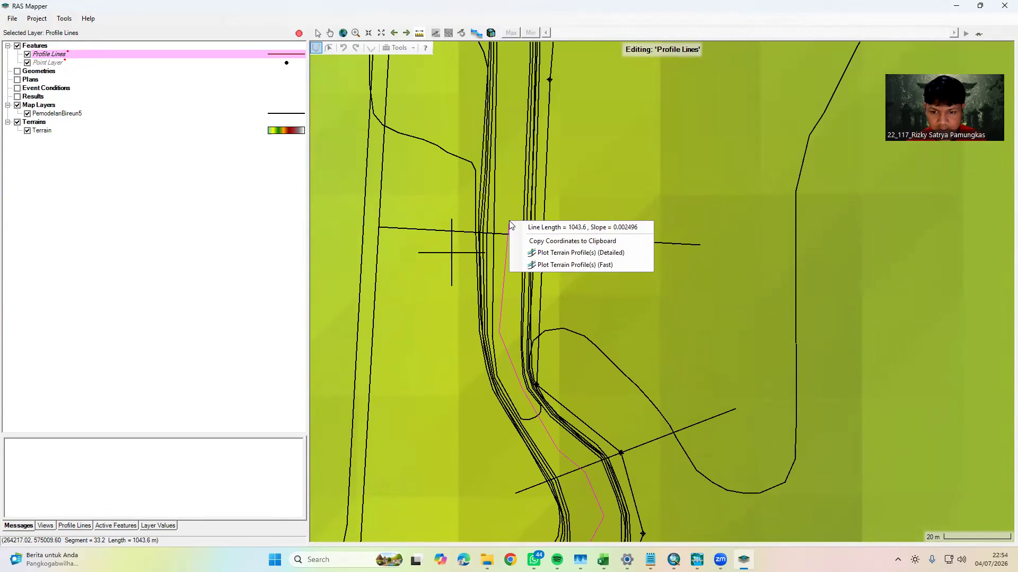
click(583, 239)
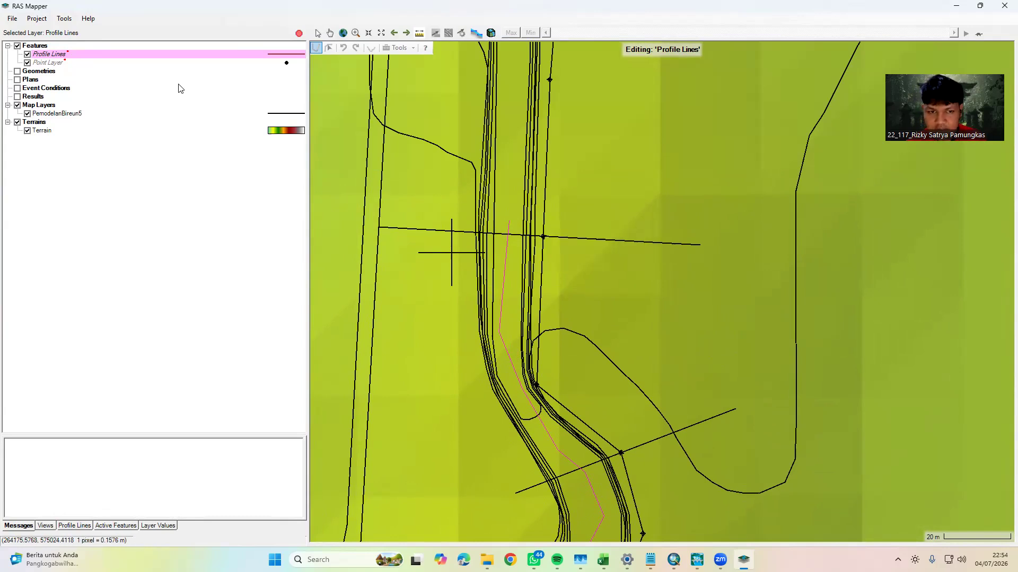
Draw a profile line along the cross-section where the northern river measurement ends and name it HILIR
click(317, 34)
click(317, 47)
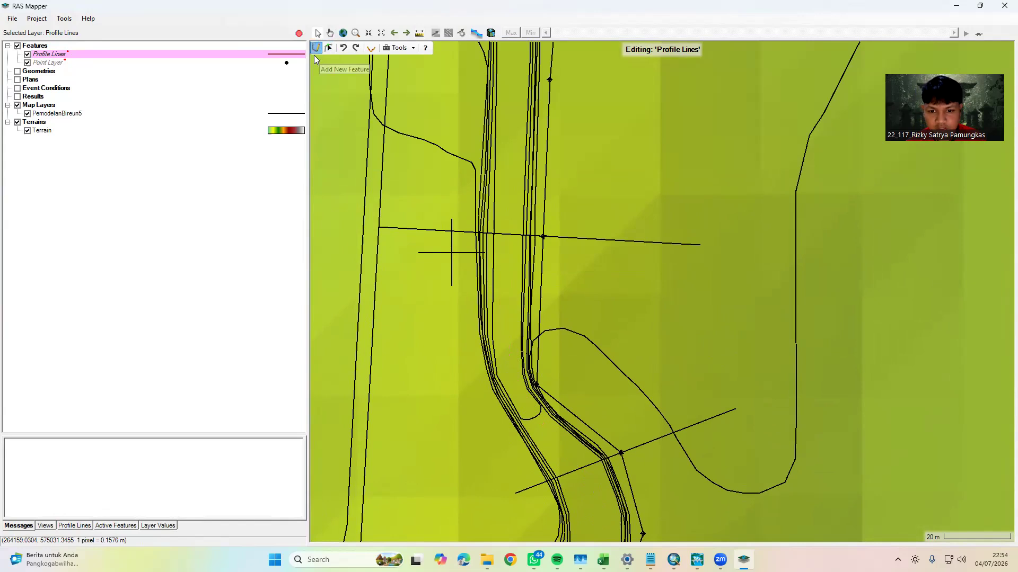
click(378, 229)
click(700, 245)
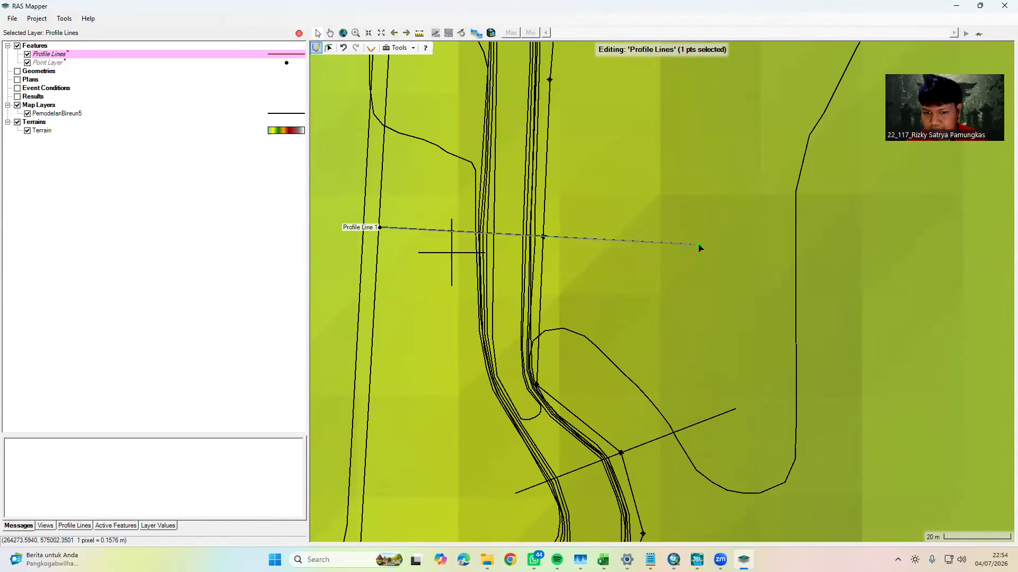
double_click(691, 296)
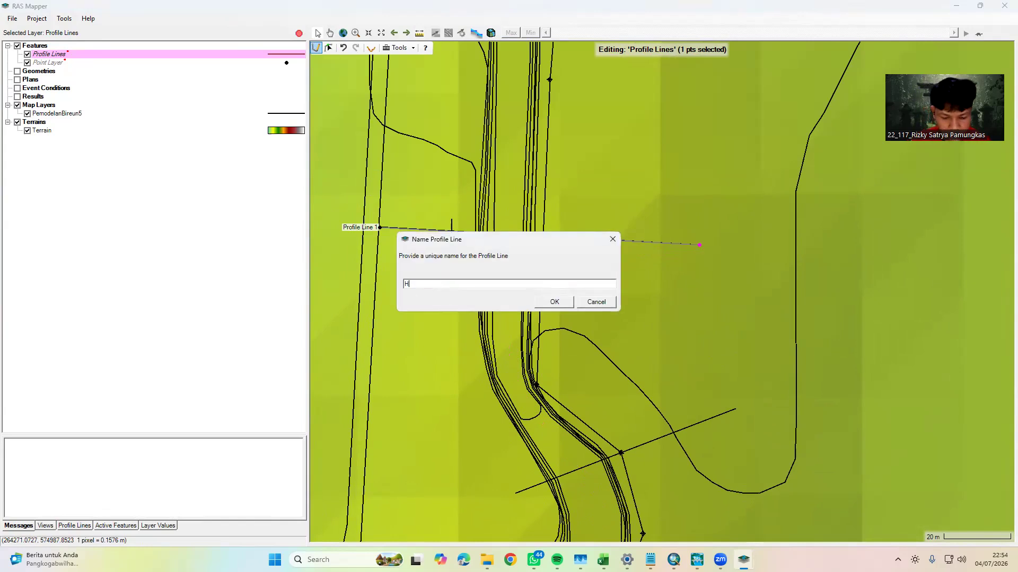
text(HILIR)
click(555, 302)
Examine the river from HILIR past TITIK BENDUNG to the eastward and southern reaches to check the placed profile lines
scroll(575, 337, down, 4)
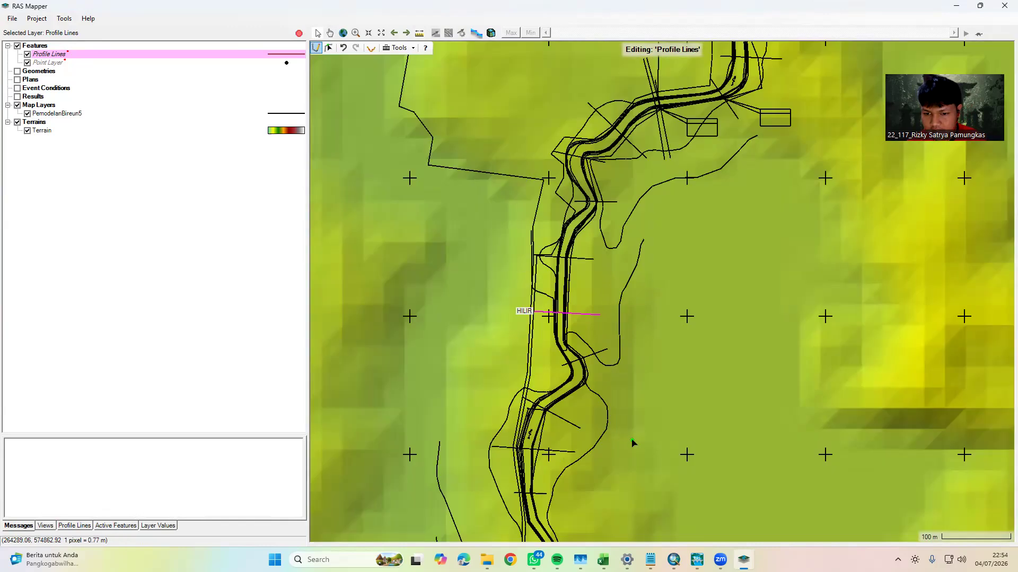
drag(632, 443, 557, 154)
drag(636, 424, 624, 233)
scroll(642, 360, down, 5)
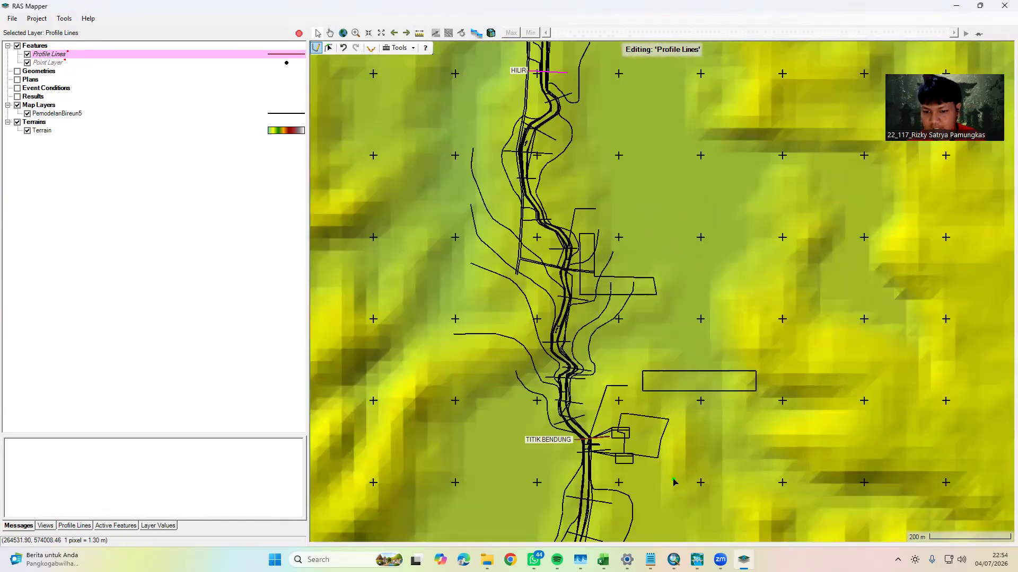
drag(670, 516, 607, 297)
drag(613, 353, 613, 166)
drag(674, 443, 667, 285)
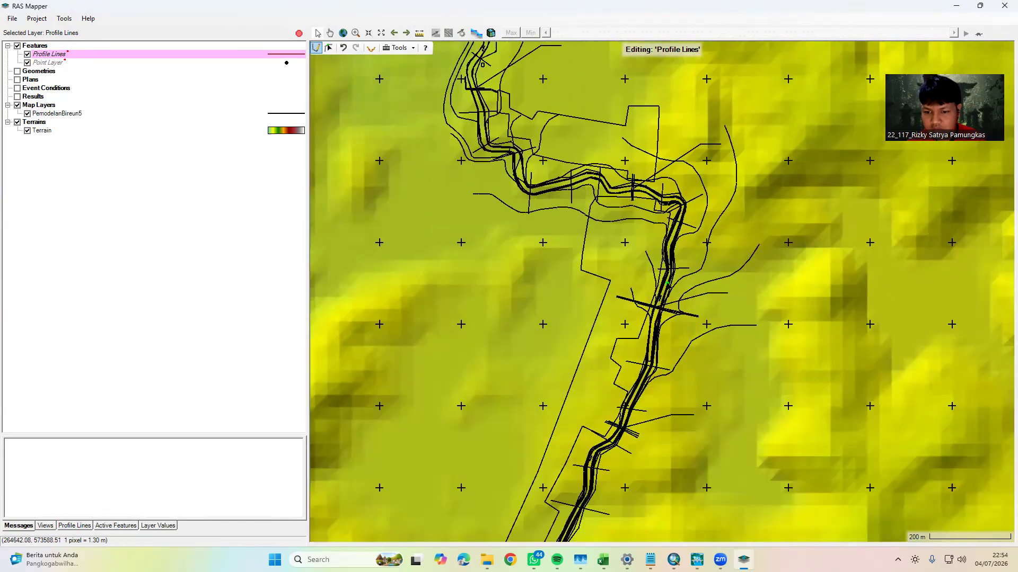
scroll(668, 286, down, 3)
drag(684, 365, 654, 230)
drag(652, 273, 647, 519)
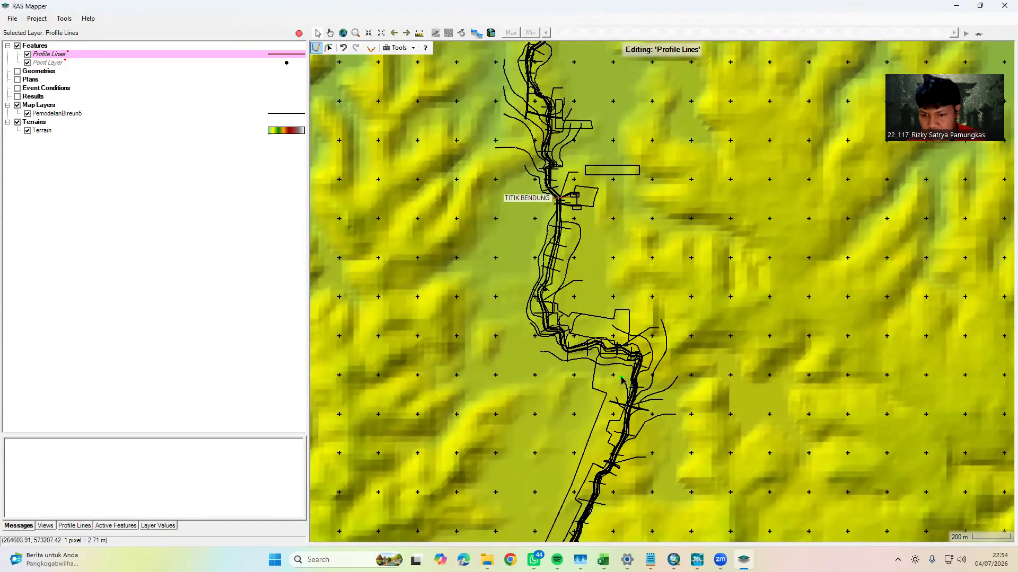
scroll(596, 359, up, 6)
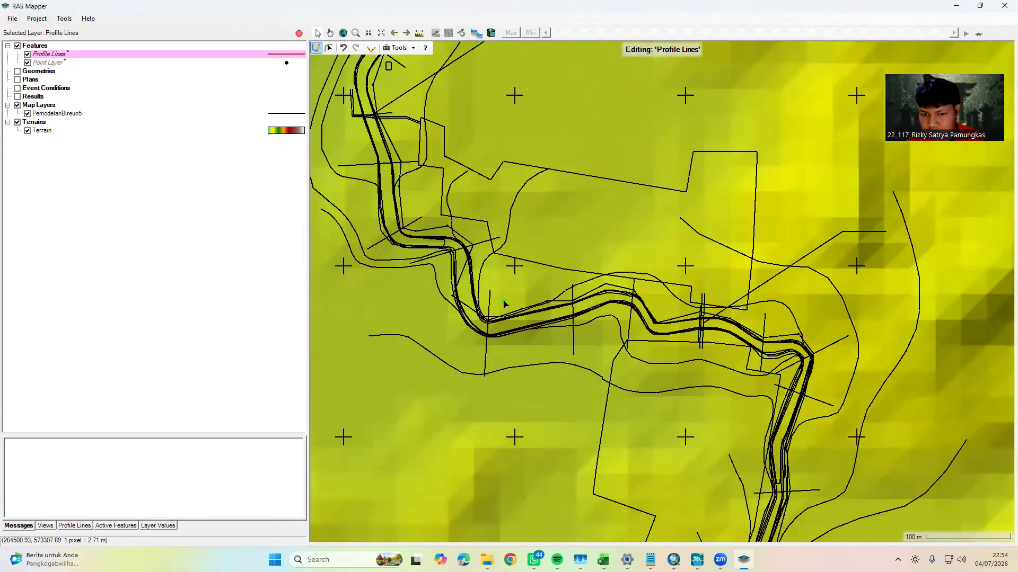
scroll(511, 313, down, 6)
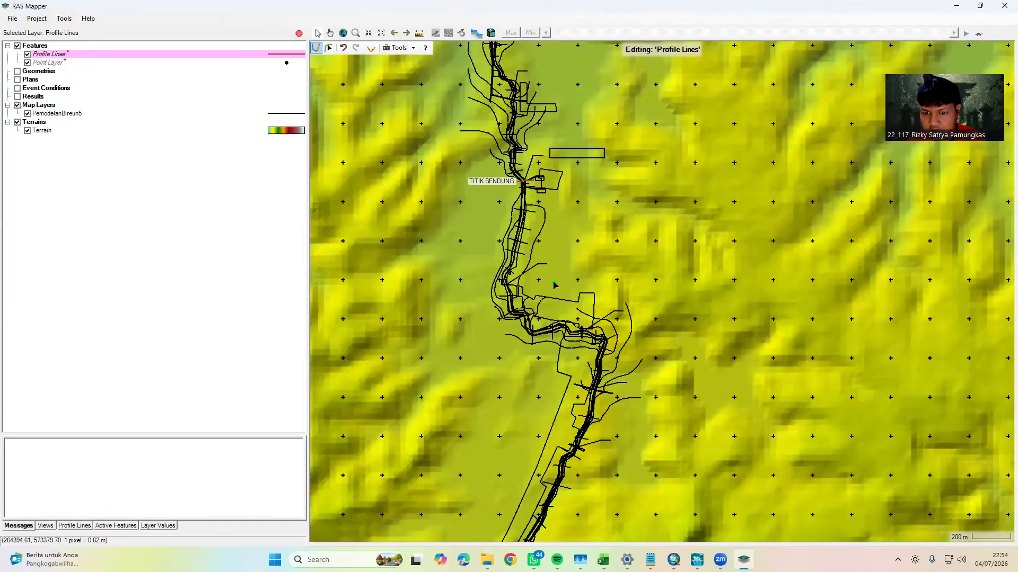
drag(554, 238, 557, 406)
drag(562, 456, 546, 148)
drag(604, 356, 577, 141)
drag(581, 328, 562, 414)
drag(596, 164, 564, 366)
drag(557, 247, 540, 318)
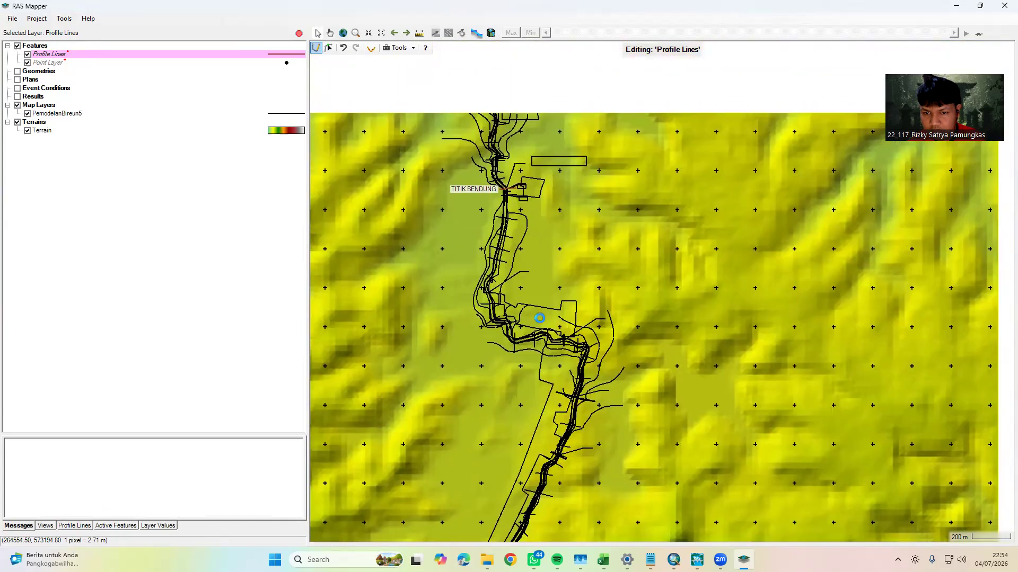
scroll(540, 318, up, 4)
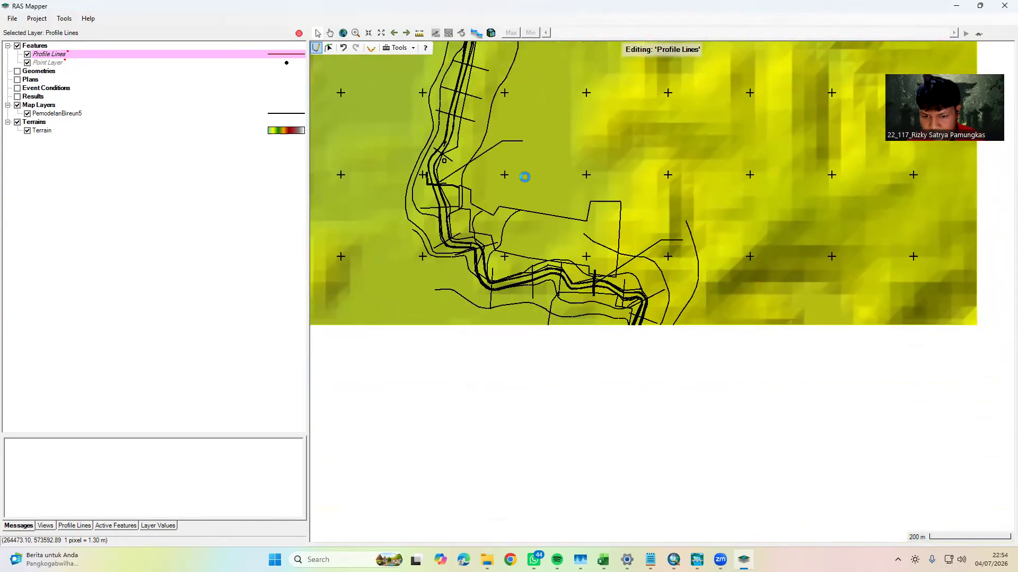
scroll(546, 291, up, 4)
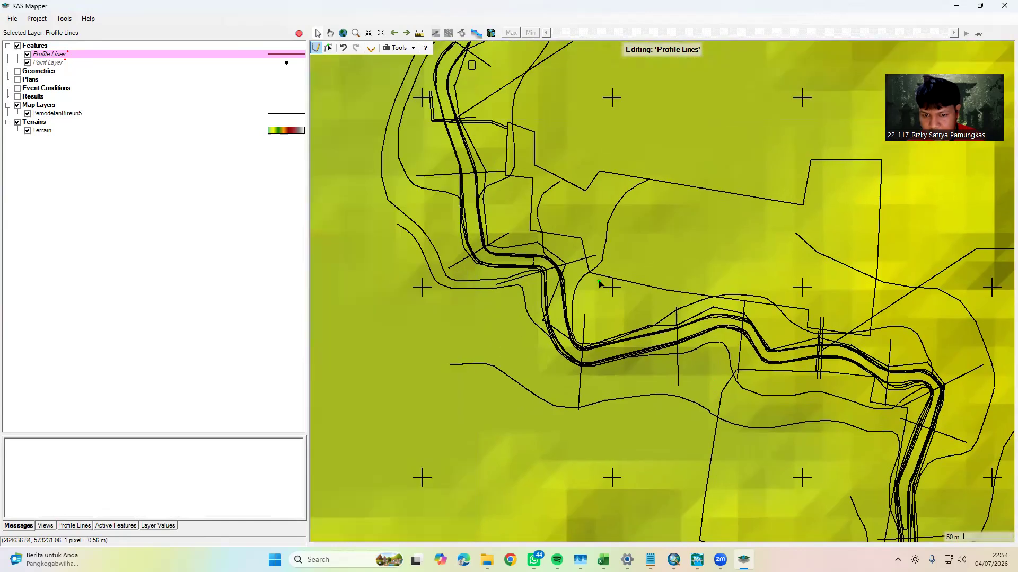
scroll(599, 285, down, 3)
drag(609, 239, 538, 348)
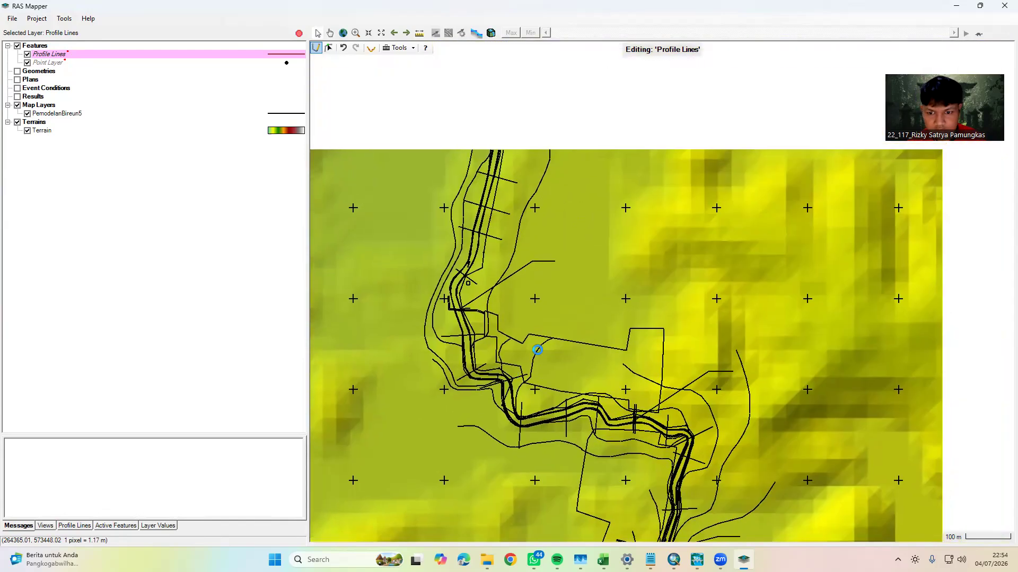
drag(540, 149, 507, 284)
drag(466, 184, 508, 418)
drag(514, 364, 522, 396)
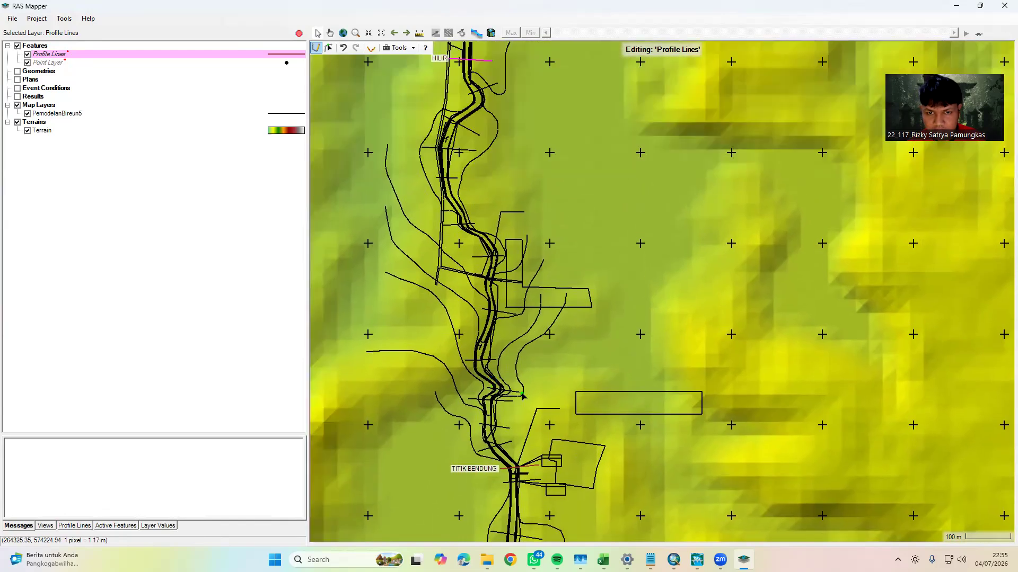
Measure the river centreline southward from TITIK BENDUNG along the straight reach to the bend beside the flow arrow
drag(508, 465, 478, 210)
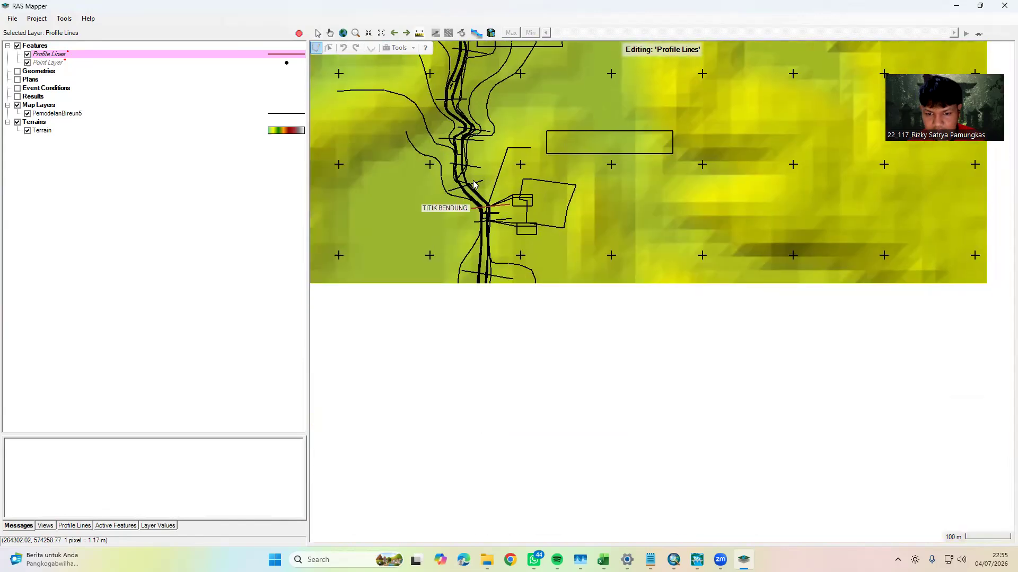
scroll(478, 209, up, 2)
scroll(466, 193, up, 4)
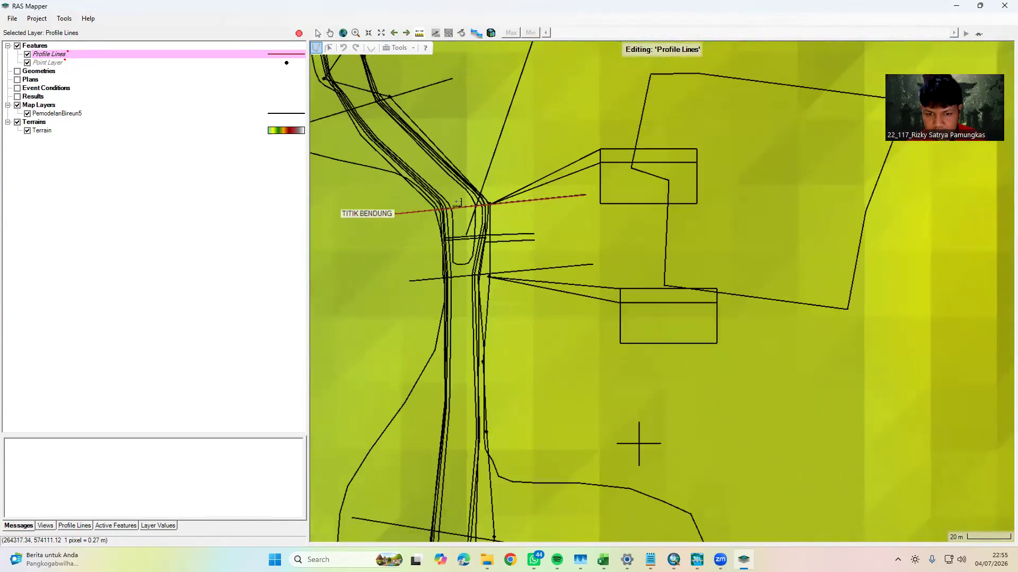
click(457, 197)
click(461, 398)
drag(464, 448, 499, 99)
click(480, 288)
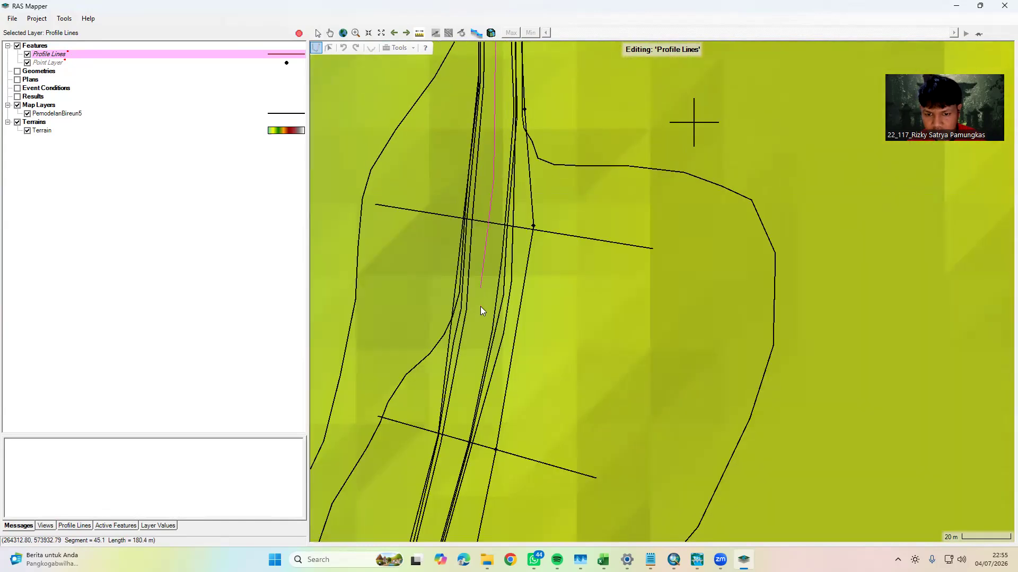
scroll(479, 371, down, 1)
drag(482, 329, 524, 124)
click(497, 248)
drag(455, 378, 534, 218)
click(533, 234)
drag(490, 443, 572, 212)
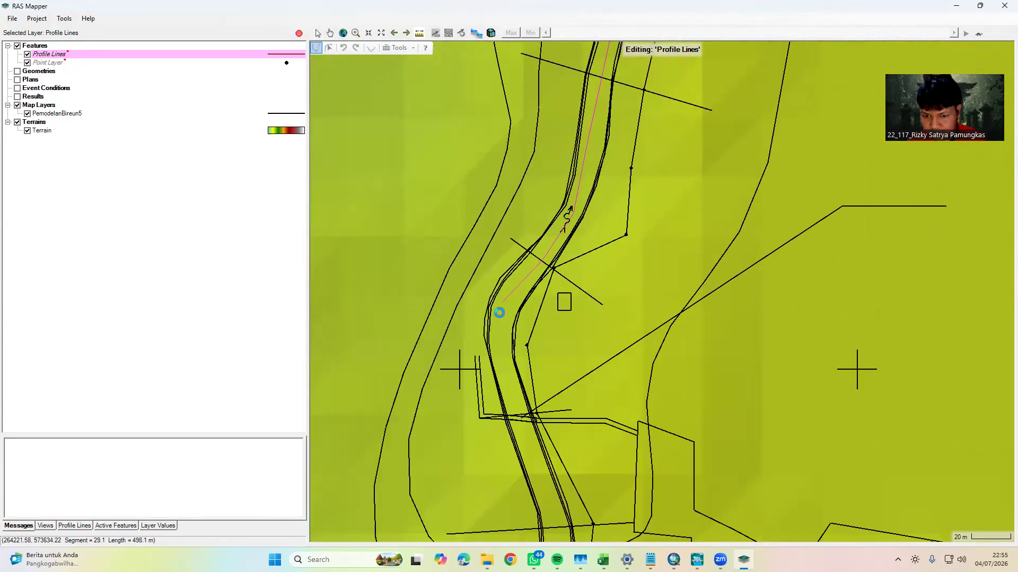
Continue the centreline measurement south across the channel crossing and through the stepped bends to the turn toward the east
drag(504, 397, 499, 230)
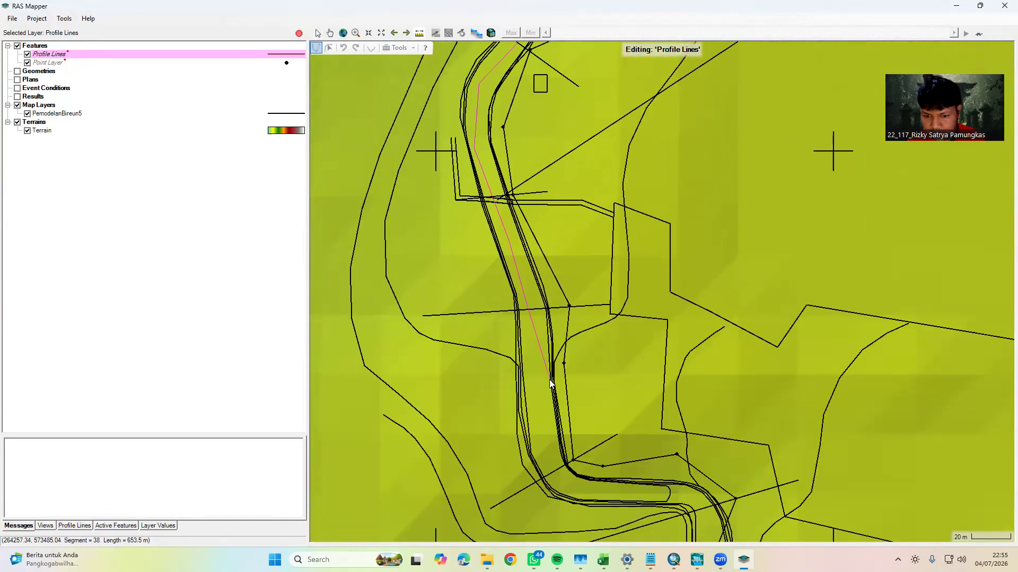
drag(537, 422, 507, 216)
click(510, 232)
click(661, 290)
click(685, 326)
drag(692, 428, 630, 304)
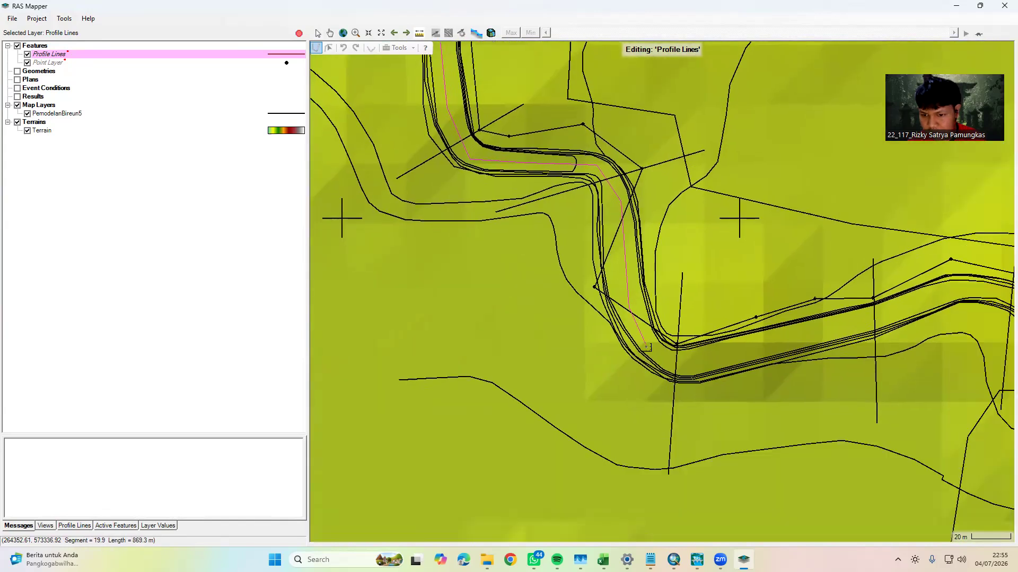
Finish the centreline measurement along the eastward reach, just past the cross-section before the river dips southeast
drag(837, 325, 514, 316)
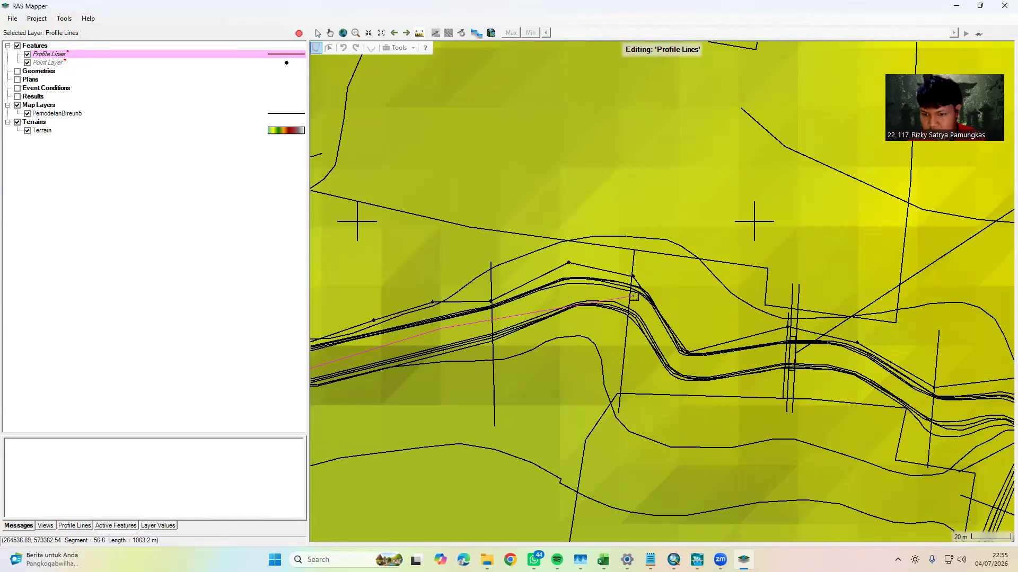
scroll(608, 289, up, 1)
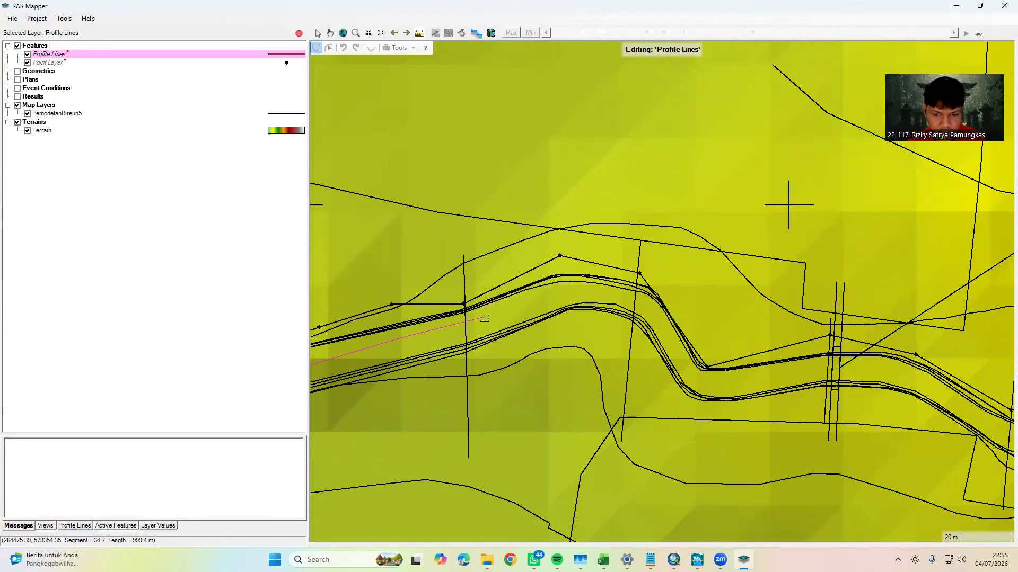
click(482, 318)
click(567, 286)
click(620, 289)
right_click(644, 305)
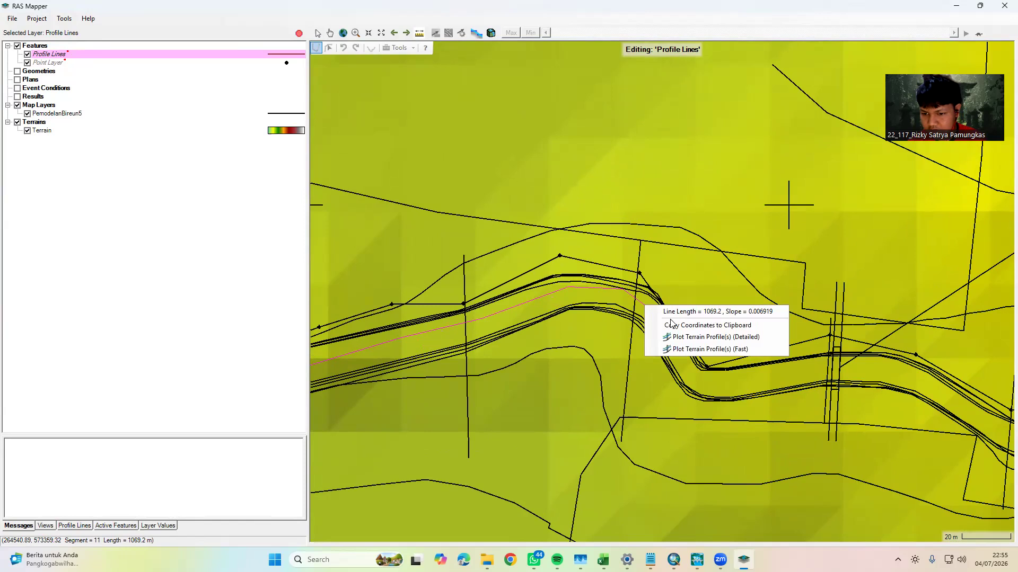
click(671, 324)
Draw a profile line along the cross-section where the eastward measurement ends and name it HULU
drag(655, 351, 563, 282)
click(318, 33)
click(328, 48)
click(315, 48)
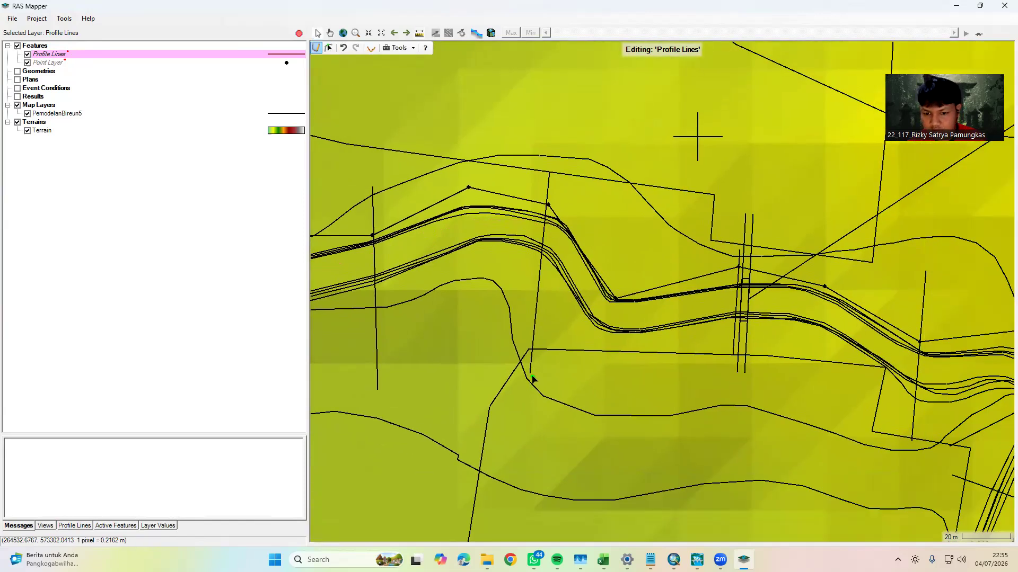
click(530, 375)
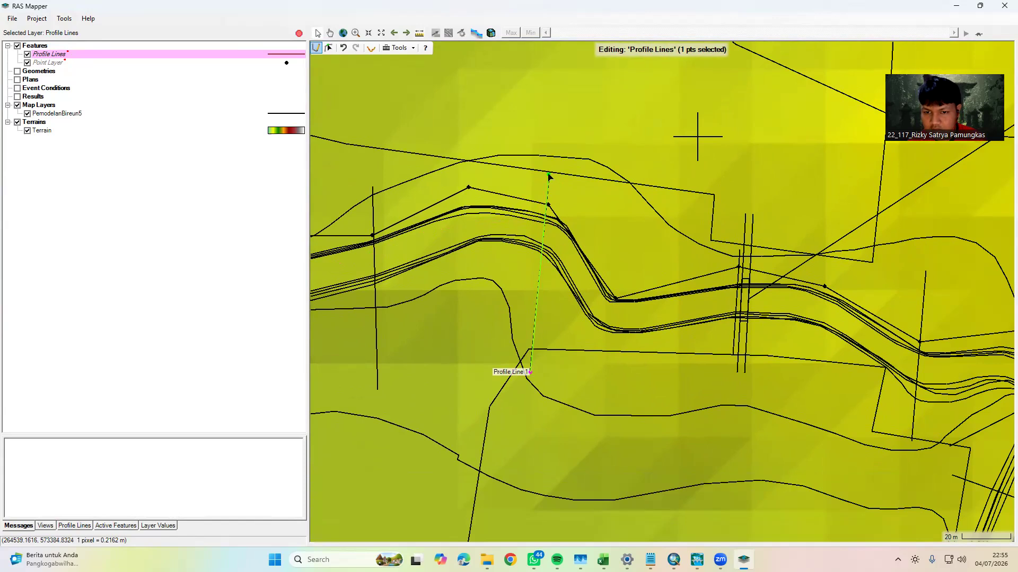
double_click(549, 176)
text(HULU)
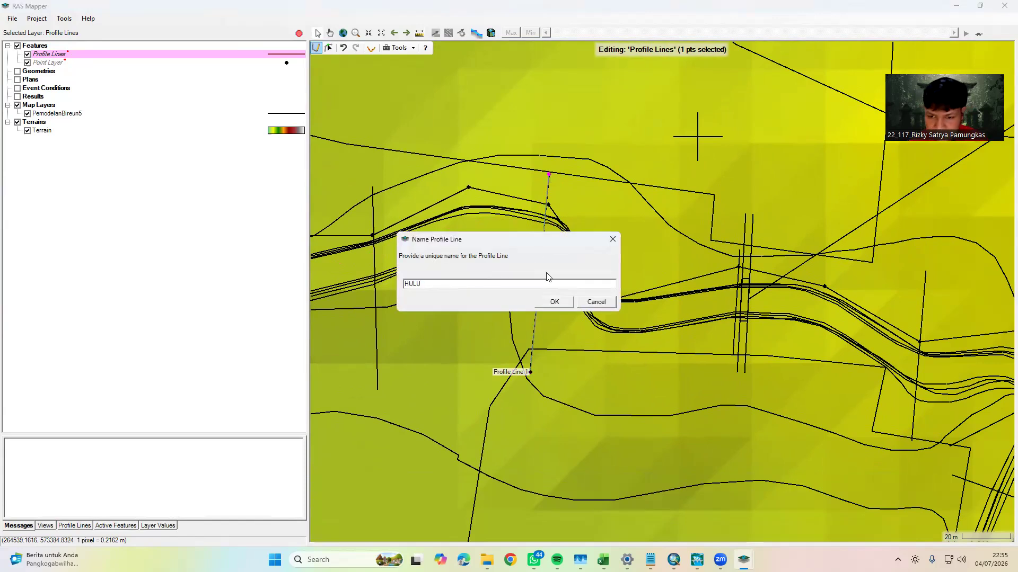
click(561, 304)
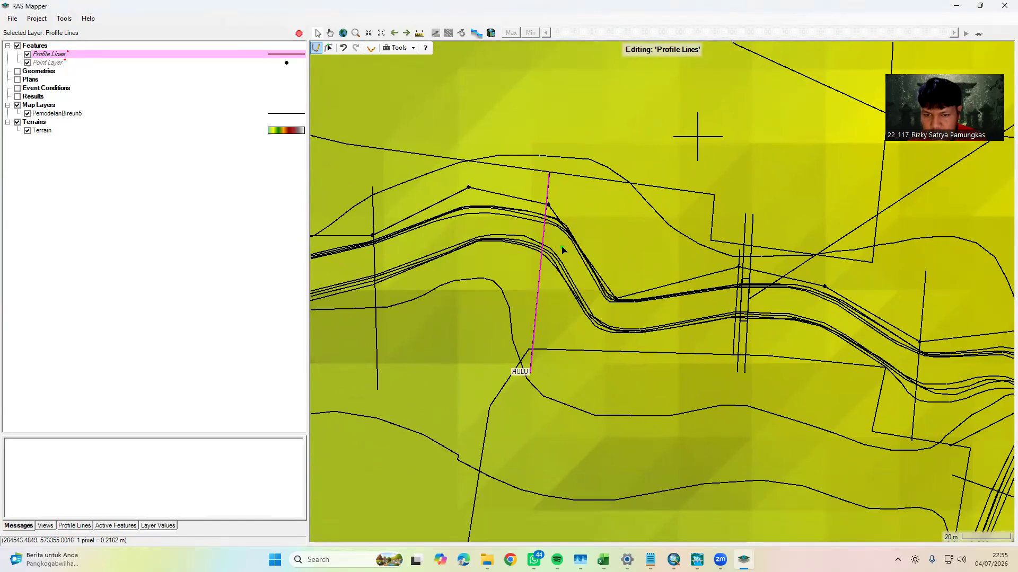
Create a new geometry named BIREUN and keep its layer association with Terrain
click(39, 71)
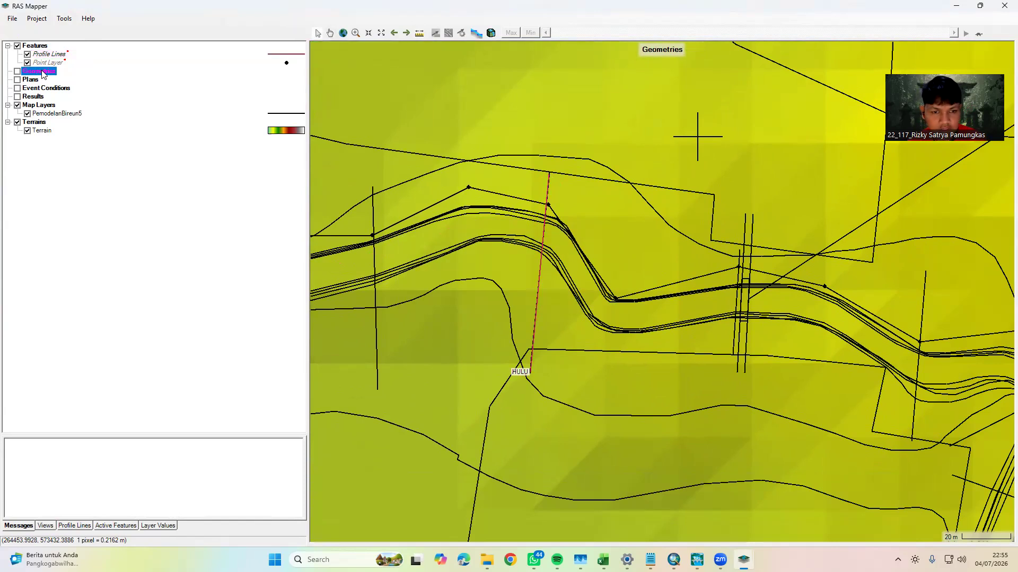
scroll(564, 274, down, 3)
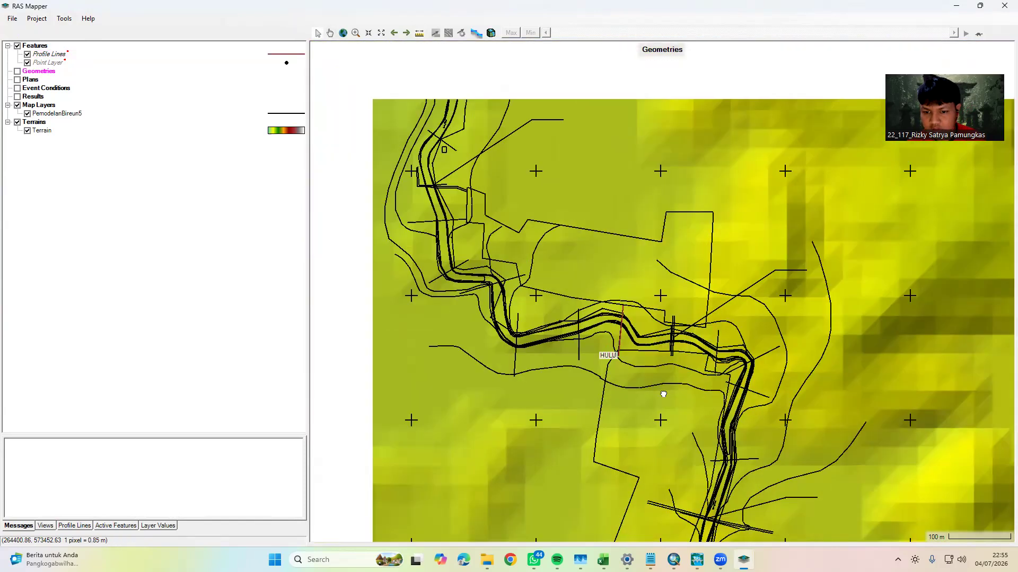
scroll(639, 304, down, 3)
scroll(583, 342, down, 3)
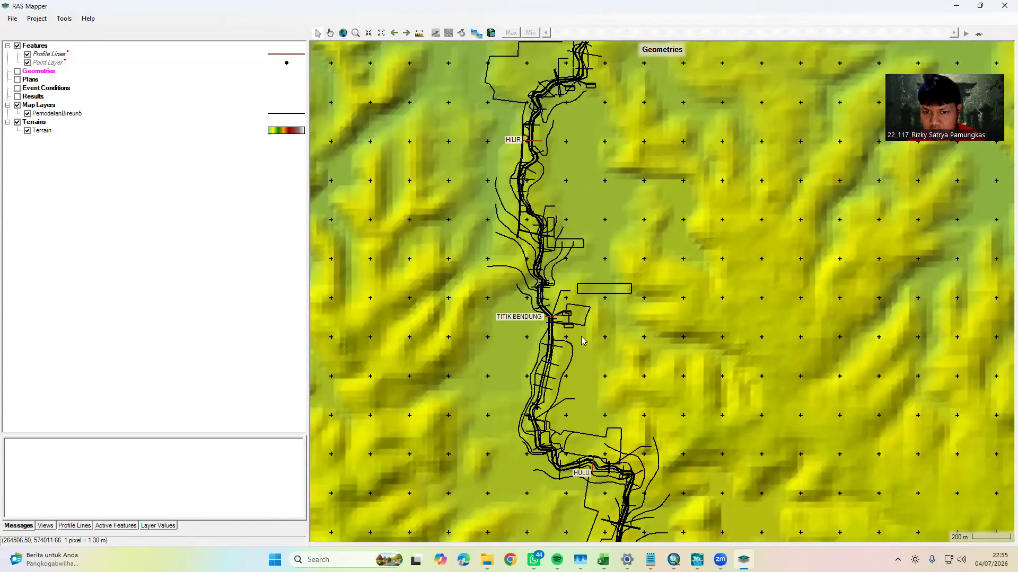
drag(662, 370, 633, 264)
drag(548, 299, 576, 363)
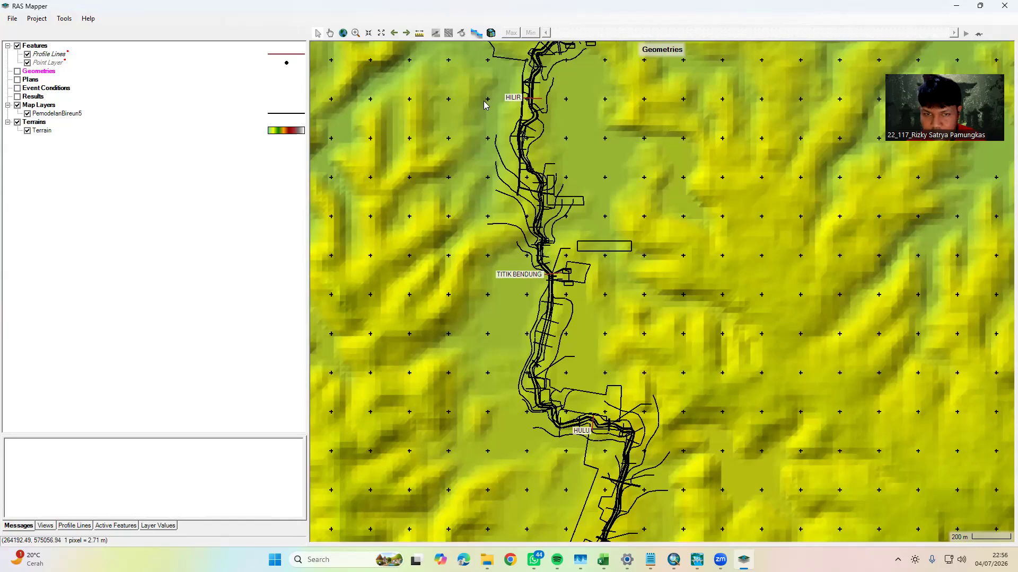
right_click(36, 72)
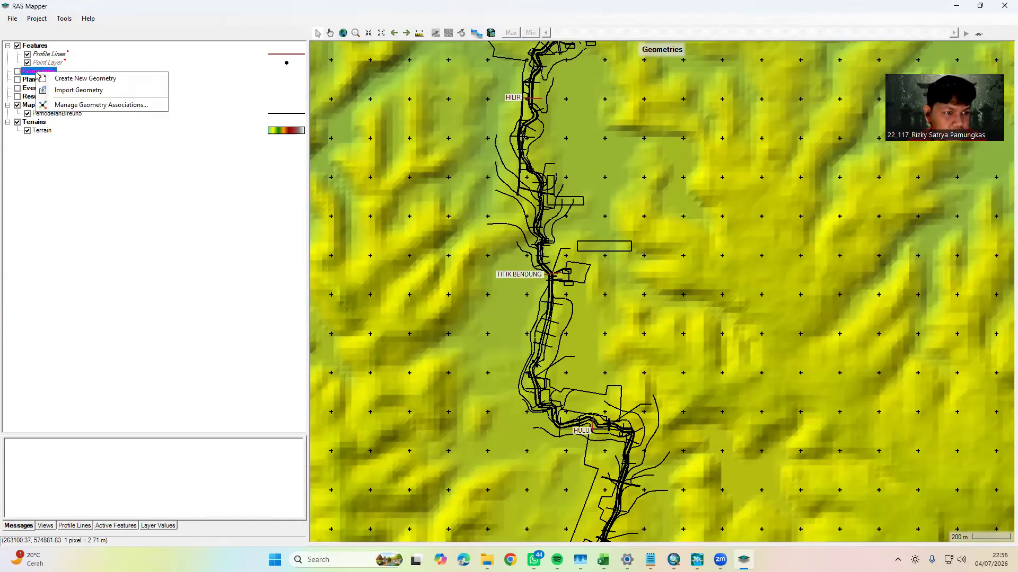
click(63, 79)
text(BIREUN)
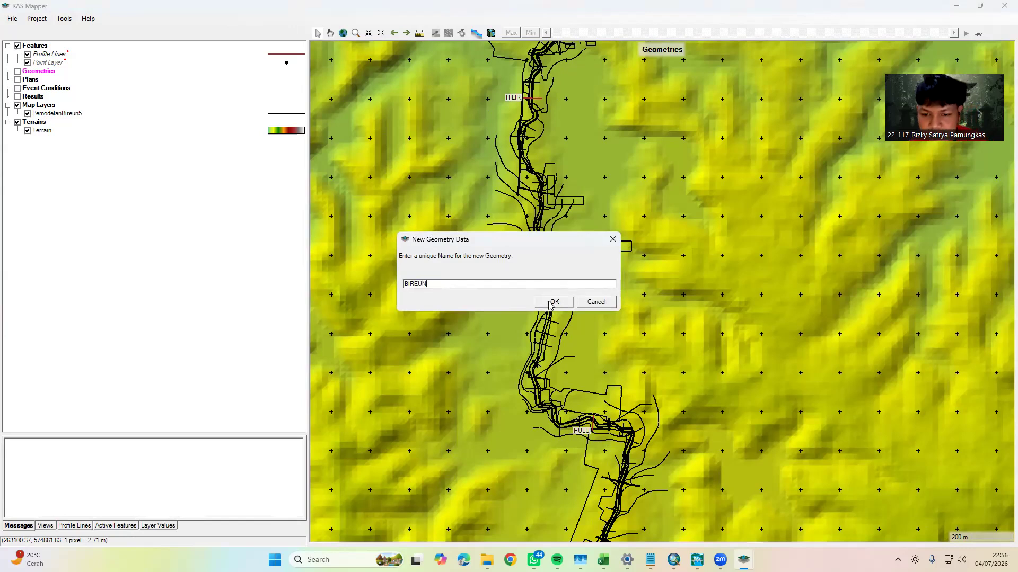
click(552, 302)
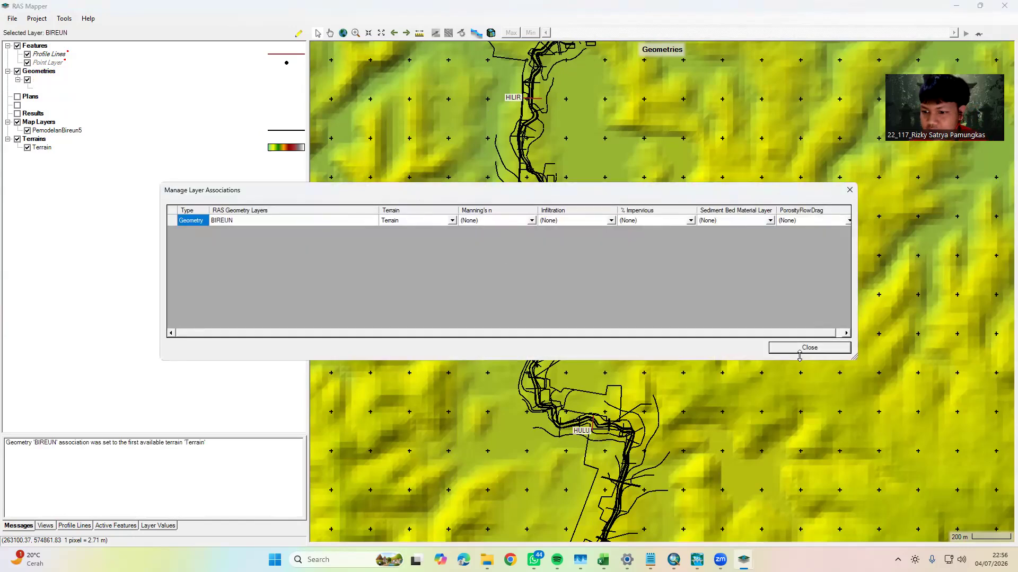
click(805, 348)
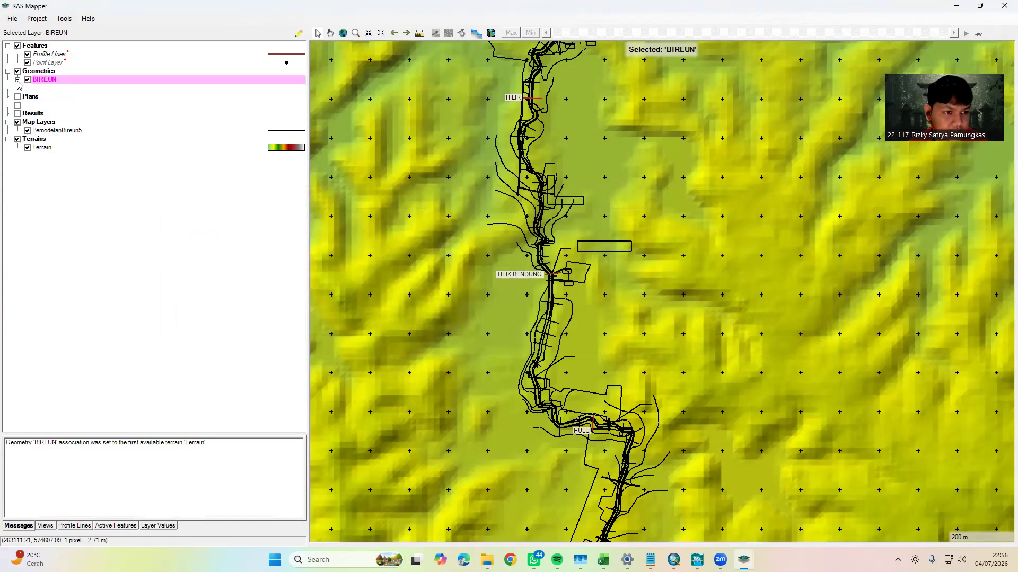
Start editing the BIREUN geometry and make Rivers the active layer
right_click(41, 81)
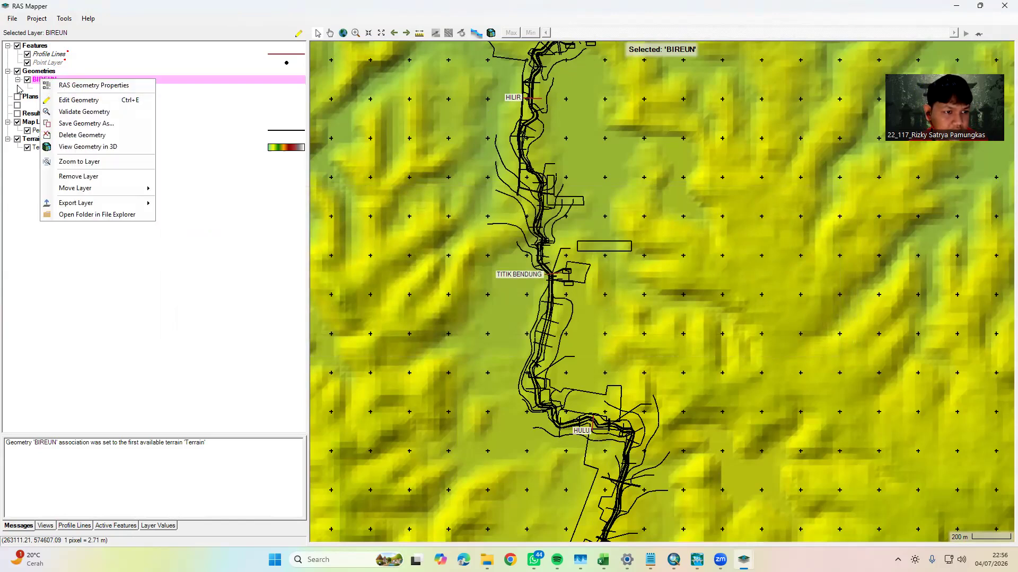
click(79, 101)
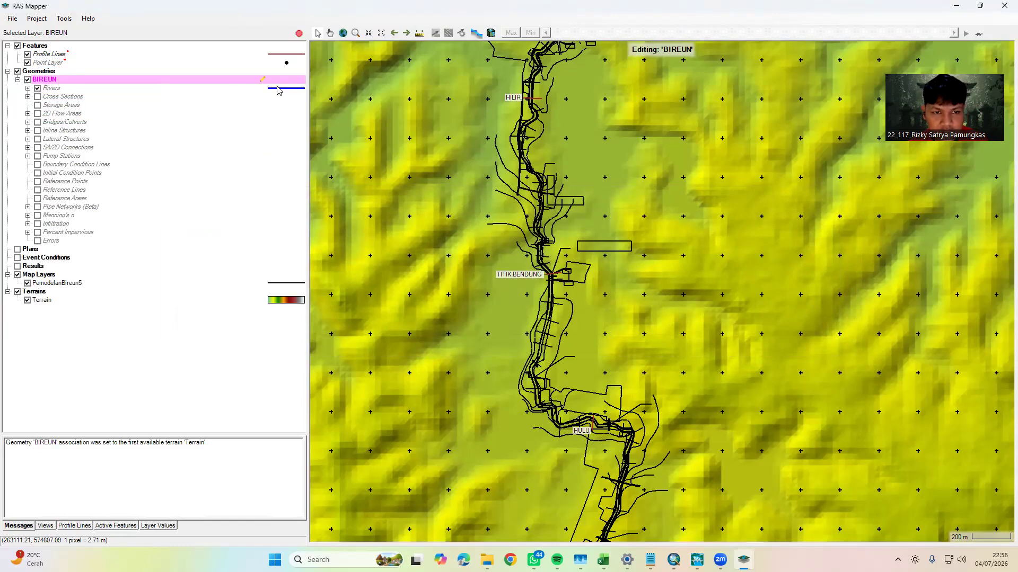
click(278, 90)
Start a river centreline just upstream of the HULU line and trace it downstream along the westward reach
scroll(588, 432, up, 5)
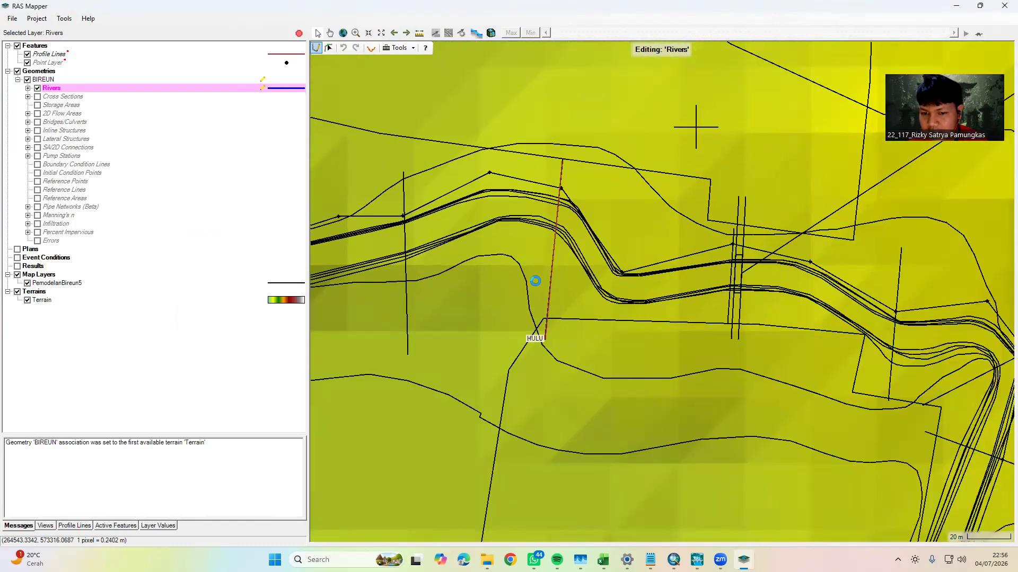
scroll(532, 279, up, 2)
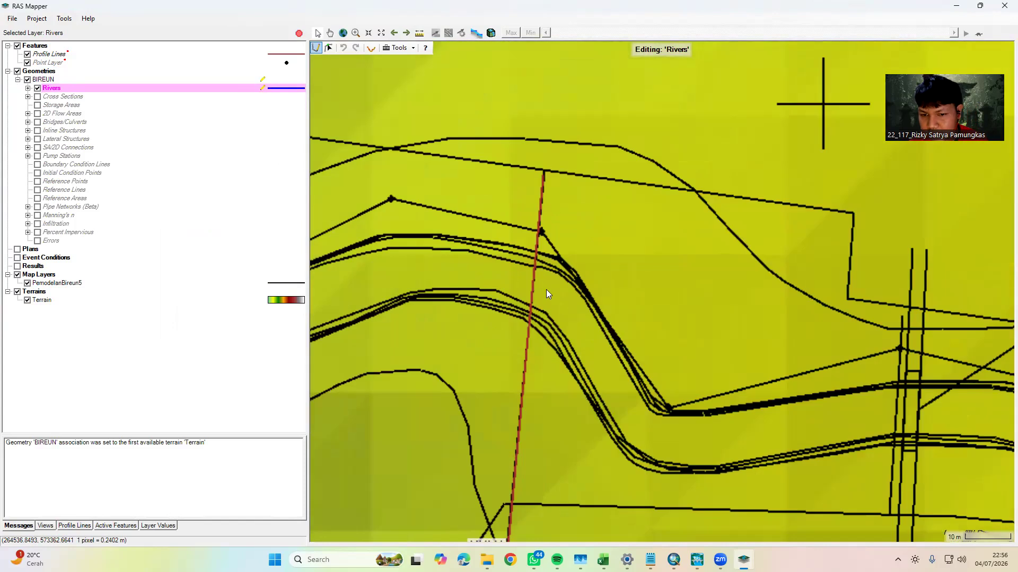
drag(559, 294, 430, 261)
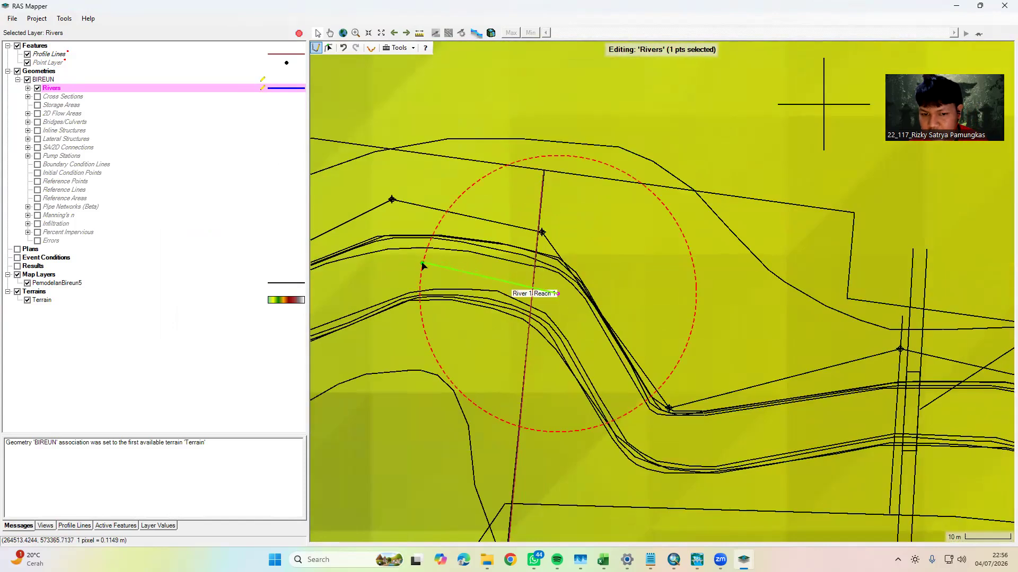
click(424, 266)
click(507, 267)
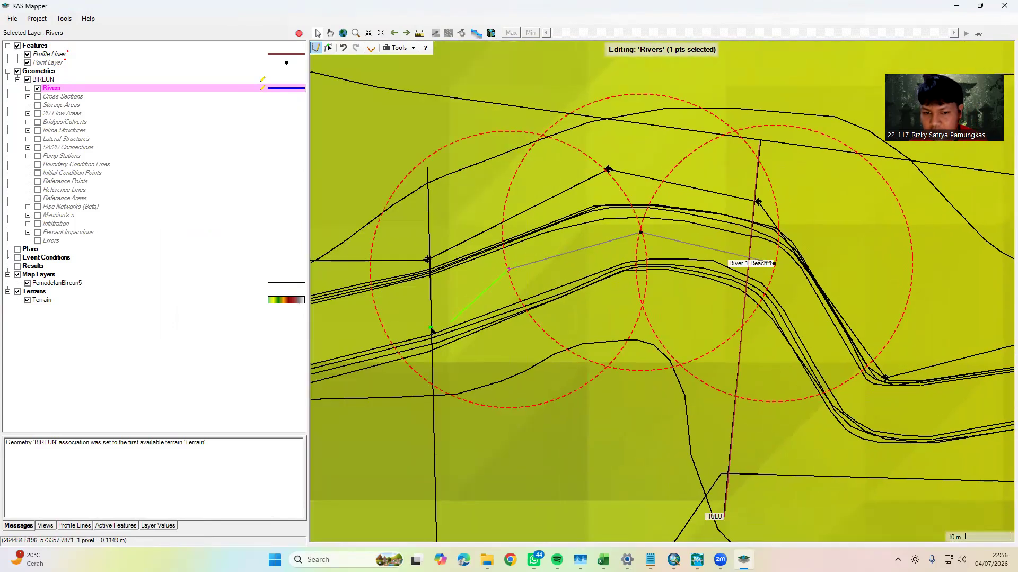
click(380, 321)
drag(336, 318, 707, 289)
click(616, 308)
click(480, 341)
Extend the river centreline around the northward bend and west along the short reach to the next corner
drag(347, 359, 767, 386)
click(569, 323)
click(534, 202)
drag(525, 171, 580, 403)
click(575, 295)
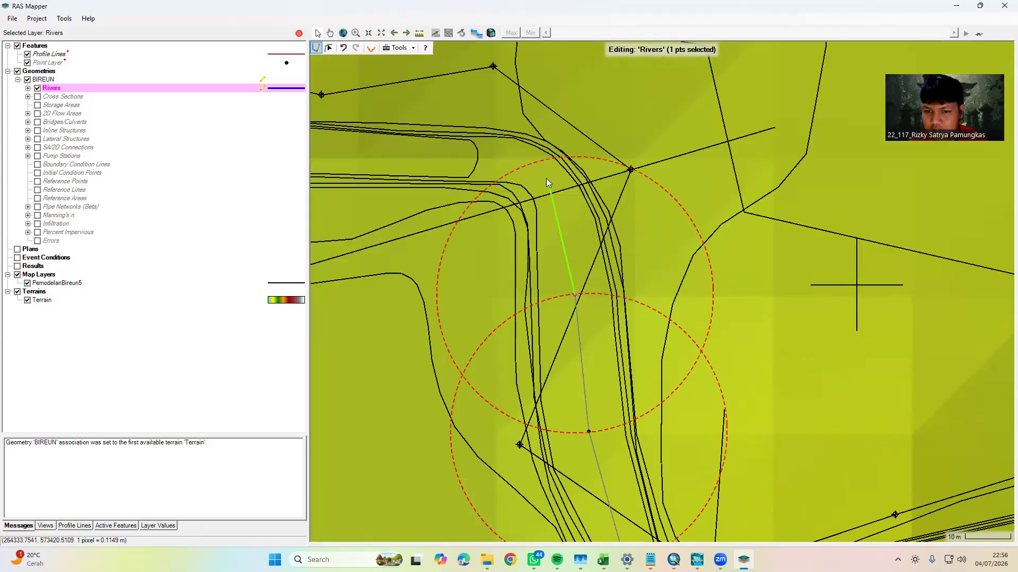
click(538, 164)
drag(435, 153, 762, 259)
click(763, 250)
click(629, 245)
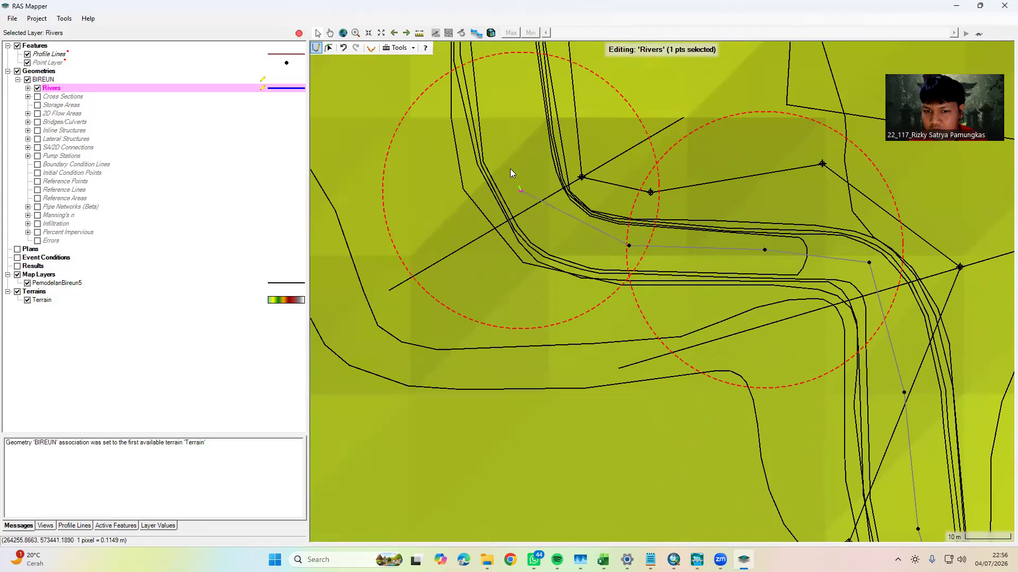
Trace the river centreline around the corner and north along the reach to the channel crossing
drag(500, 101, 520, 185)
click(521, 143)
drag(506, 75, 543, 279)
click(543, 216)
click(534, 85)
drag(539, 96, 577, 354)
click(540, 214)
drag(523, 215, 586, 341)
click(552, 220)
drag(545, 198, 592, 327)
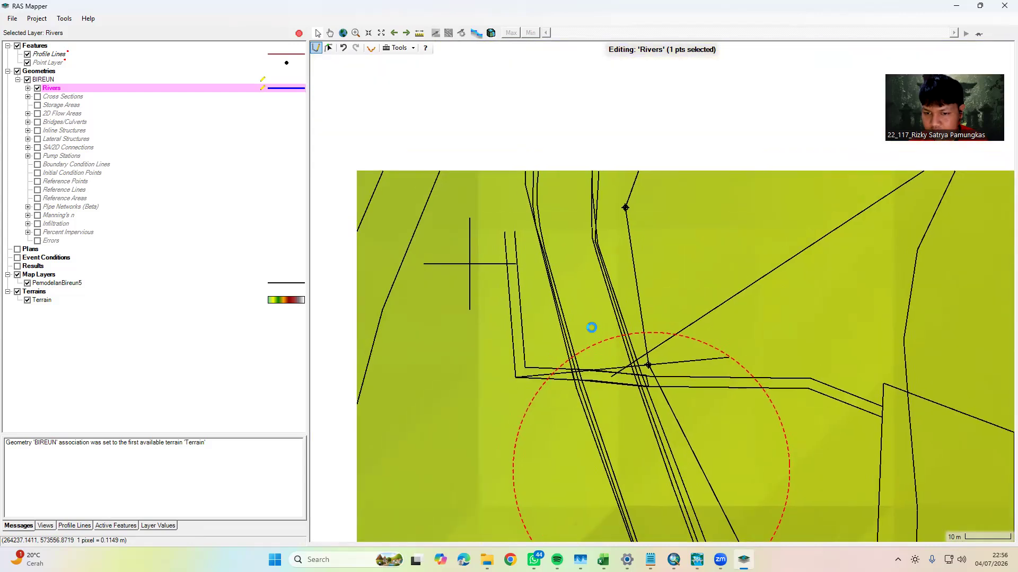
Carry the river centreline past the channel crossing and through the northeast bend to the flow arrow
click(564, 223)
drag(563, 183, 551, 337)
click(571, 241)
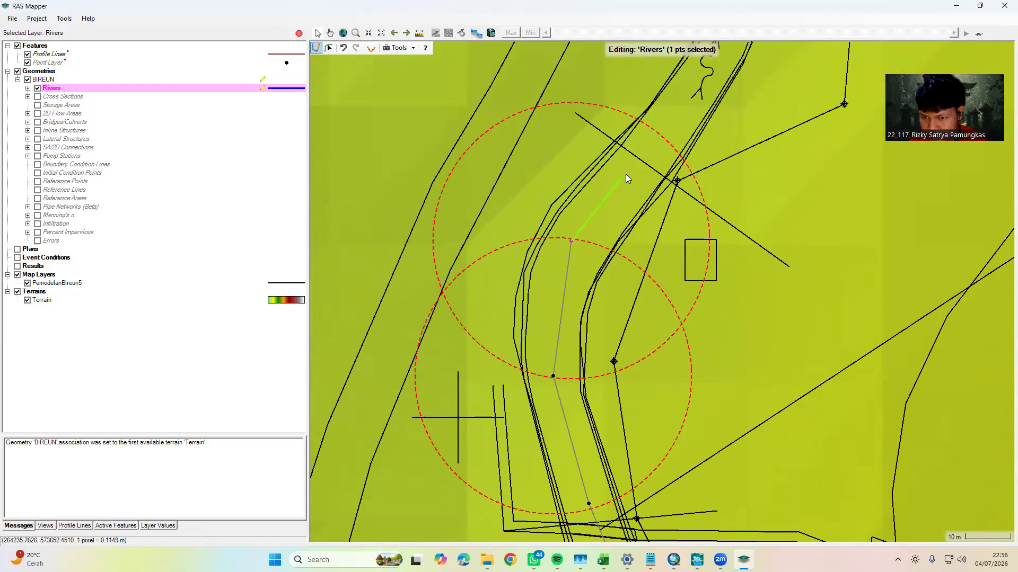
click(657, 139)
drag(665, 127, 559, 279)
click(619, 181)
drag(634, 168, 554, 293)
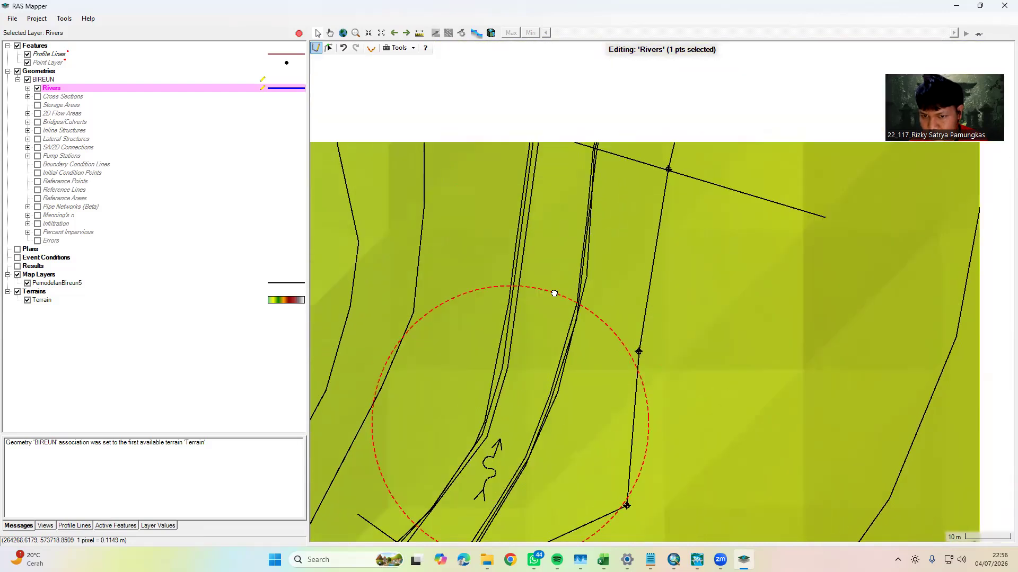
Extend the river centreline north from the flow arrow along the straight reach, midway between the banks, past the successive section lines
click(561, 172)
drag(561, 173, 534, 318)
click(557, 184)
drag(557, 183, 516, 320)
click(557, 195)
drag(557, 195, 517, 309)
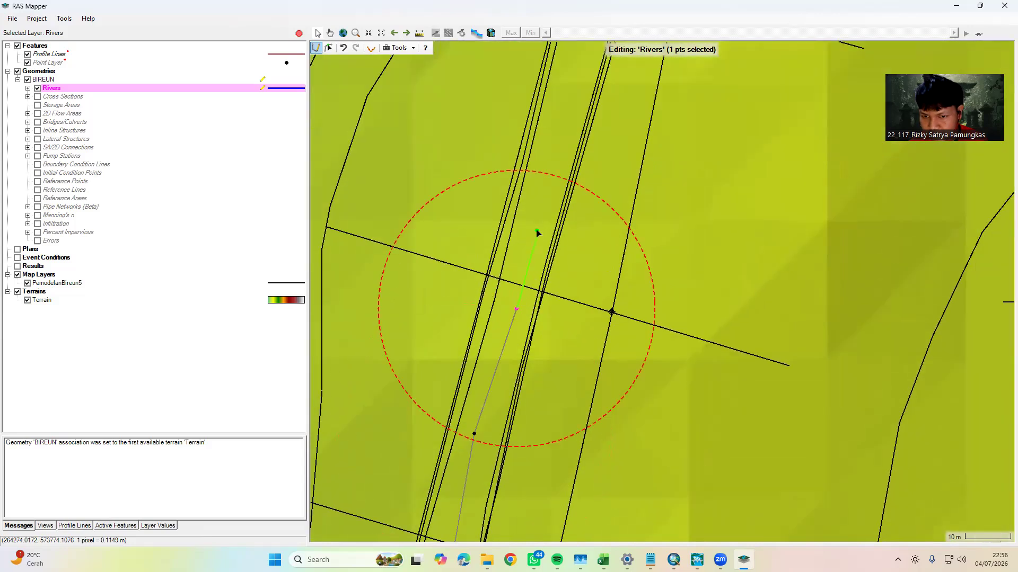
click(548, 182)
drag(547, 182, 504, 351)
click(541, 206)
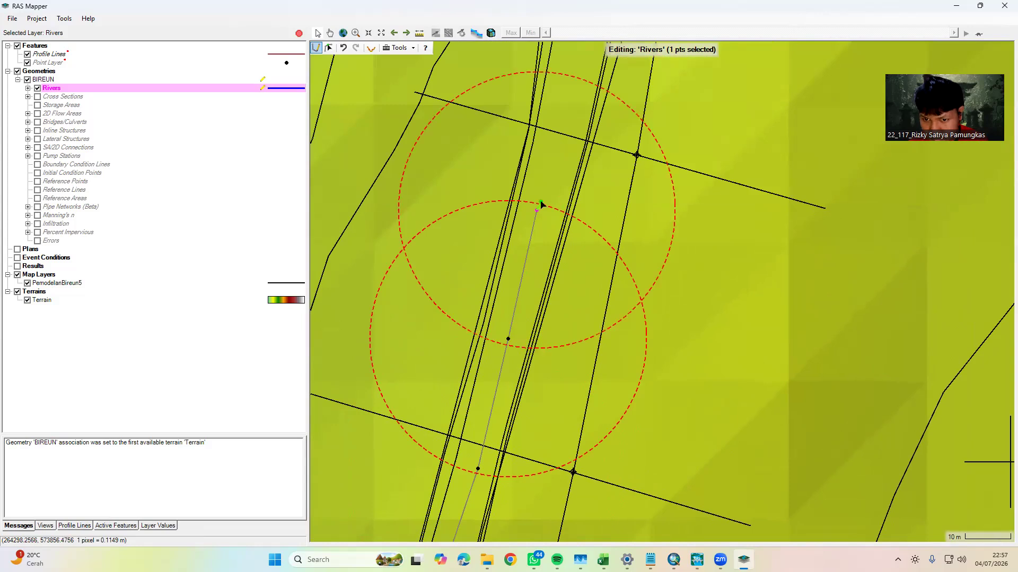
drag(541, 205, 479, 367)
click(513, 241)
click(501, 229)
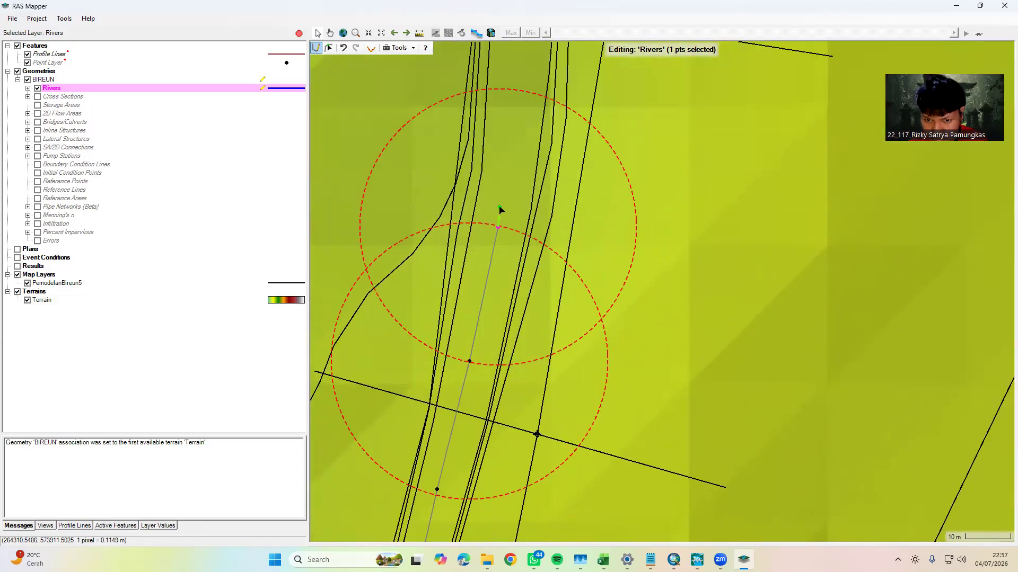
Continue the river centreline north through the gently curving reach to just south of the TITIK BENDUNG structure
click(495, 223)
drag(495, 223, 474, 370)
click(484, 235)
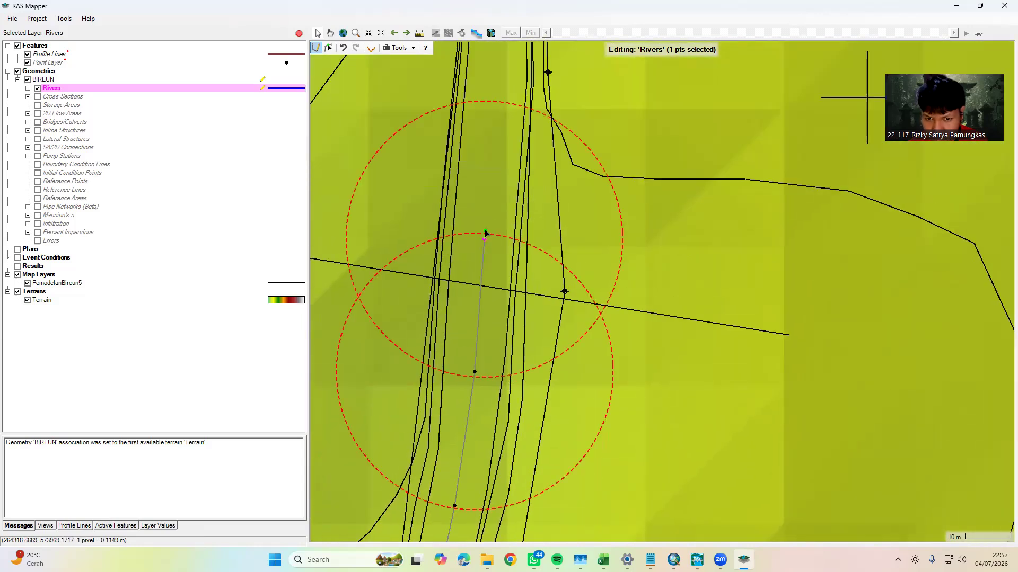
drag(484, 234, 464, 363)
click(477, 235)
drag(476, 235, 457, 358)
click(461, 222)
drag(461, 226, 447, 354)
click(442, 209)
drag(442, 210, 475, 386)
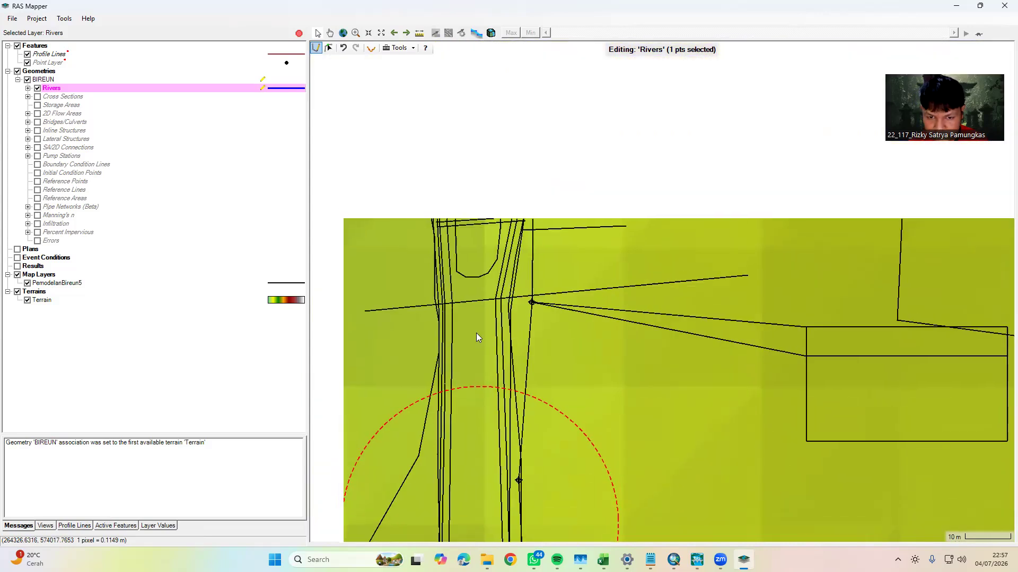
Carry the river centreline across the TITIK BENDUNG line and northwest along the diagonal reach to the next section line
click(475, 253)
click(465, 126)
drag(466, 126, 539, 294)
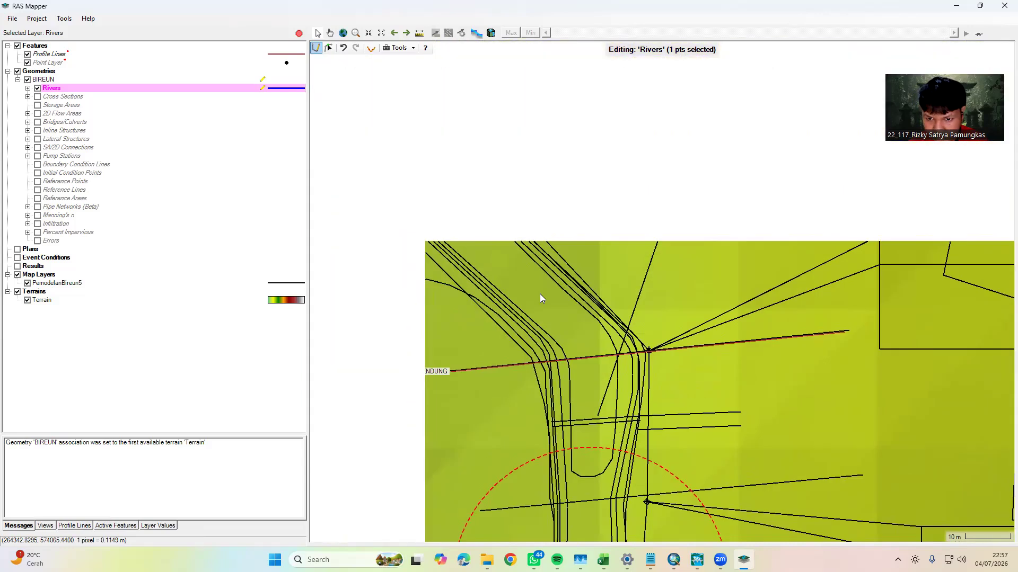
click(473, 234)
drag(459, 226, 529, 281)
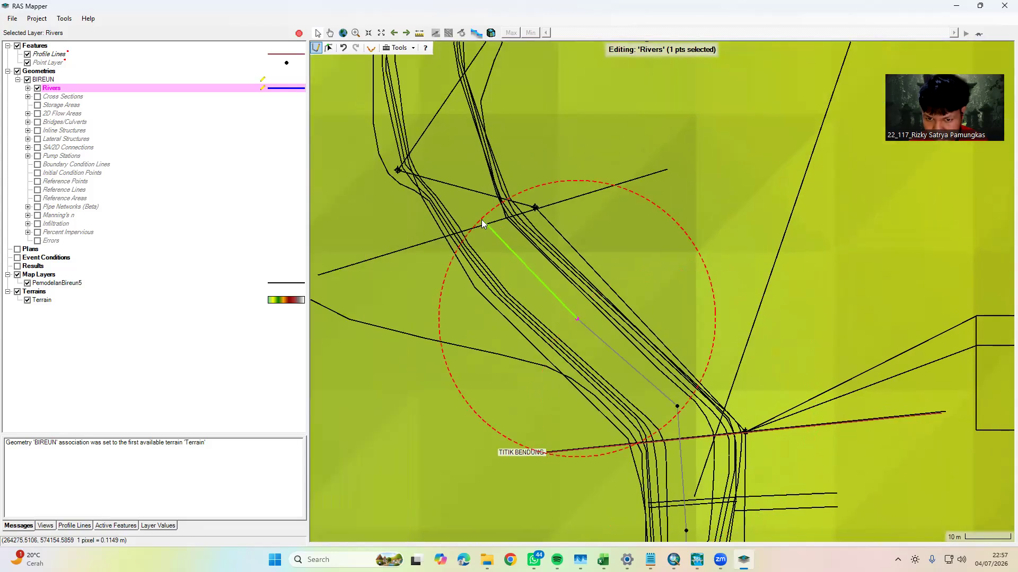
click(481, 220)
Turn the river centreline north and trace it along the reach to the start of the S-bend
drag(482, 220, 604, 364)
drag(564, 277, 579, 378)
click(566, 231)
drag(565, 236, 567, 365)
click(567, 227)
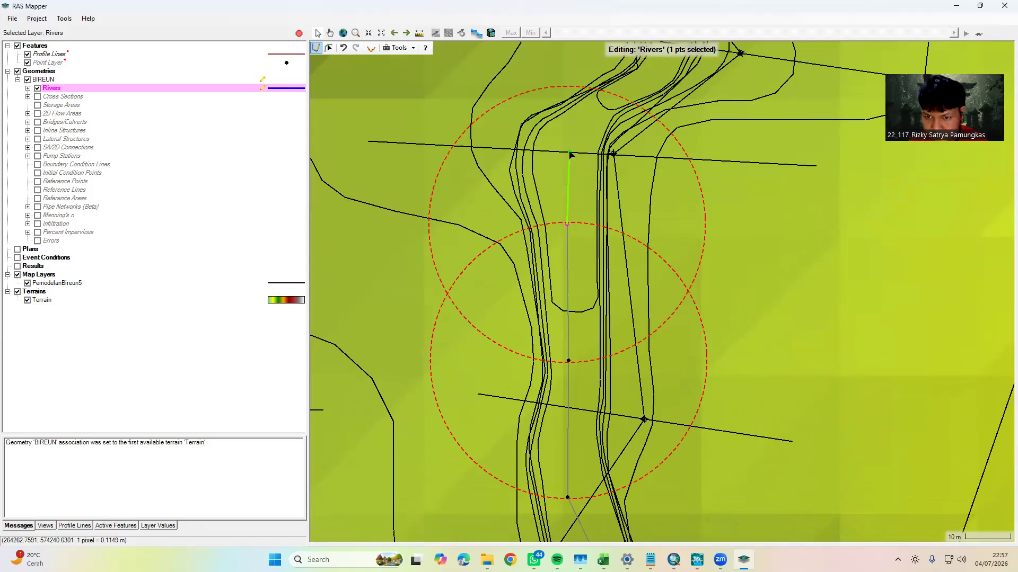
click(578, 120)
Trace the river centreline through the S-bend and northwest to the point where the channel turns north
drag(578, 120, 465, 240)
click(548, 187)
click(542, 114)
drag(555, 177, 606, 303)
click(490, 154)
drag(489, 153, 628, 302)
click(554, 202)
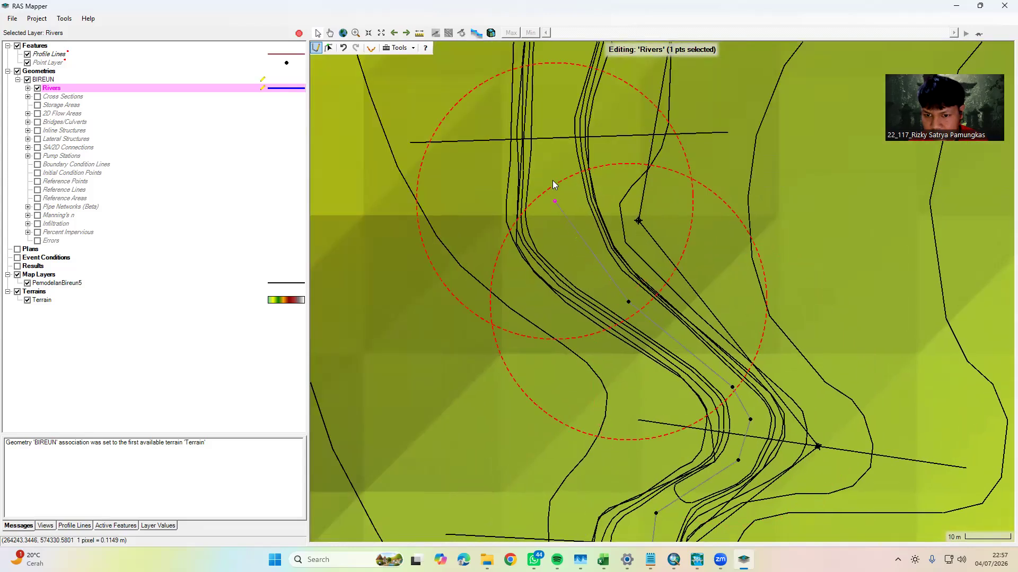
Extend the river centreline north past the section line and through the flow arrow, midway between the banks
drag(553, 185, 565, 325)
click(567, 222)
drag(569, 199, 552, 320)
click(573, 257)
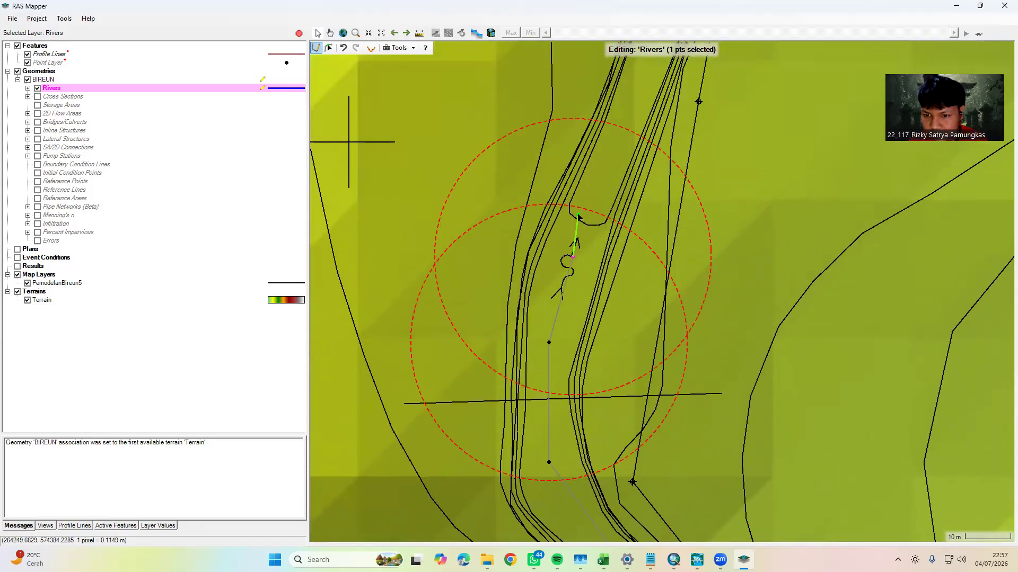
drag(575, 223, 532, 319)
click(568, 244)
Trace the river centreline from beyond the flow arrow north along the reach to the double-line crossing
scroll(568, 243, down, 5)
drag(578, 209, 517, 359)
click(529, 314)
click(526, 274)
click(516, 229)
click(511, 186)
Carry the river centreline from the double-line crossing around the curve that swings toward the northwest
drag(512, 180, 494, 355)
click(512, 309)
click(521, 259)
click(522, 237)
click(514, 211)
click(494, 182)
click(474, 161)
Trace the river centreline through the sharp kink and northwest along the diagonal reach
drag(460, 162, 587, 332)
click(551, 306)
click(519, 287)
click(511, 246)
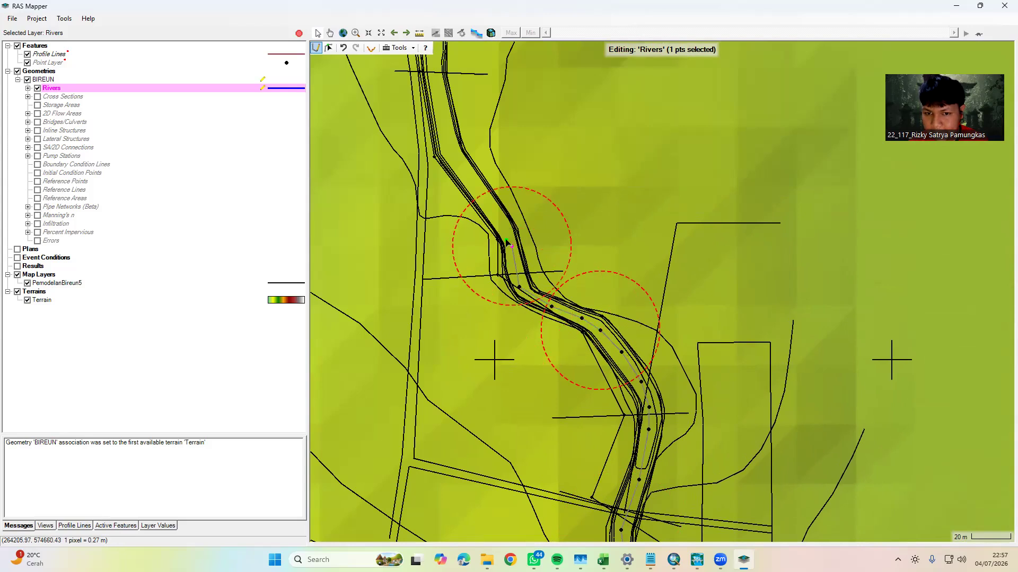
drag(509, 229, 539, 311)
click(540, 309)
click(513, 277)
Extend the river centreline north along the narrow reach to the section line south of the next flow arrow
drag(491, 241, 528, 318)
click(527, 317)
click(510, 282)
click(505, 241)
drag(501, 204, 522, 308)
click(523, 301)
click(519, 244)
drag(521, 244, 544, 415)
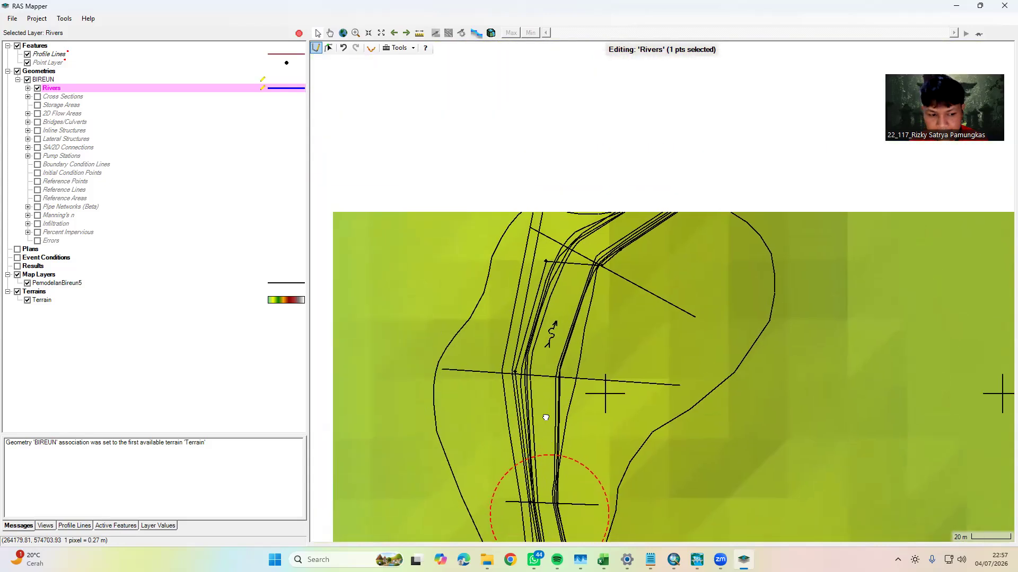
Trace the river centreline past the flow arrow, along the northeast reach and around the bend back toward the northwest
click(544, 363)
click(552, 317)
click(574, 269)
click(597, 245)
drag(651, 223, 580, 299)
click(585, 278)
click(620, 249)
click(613, 204)
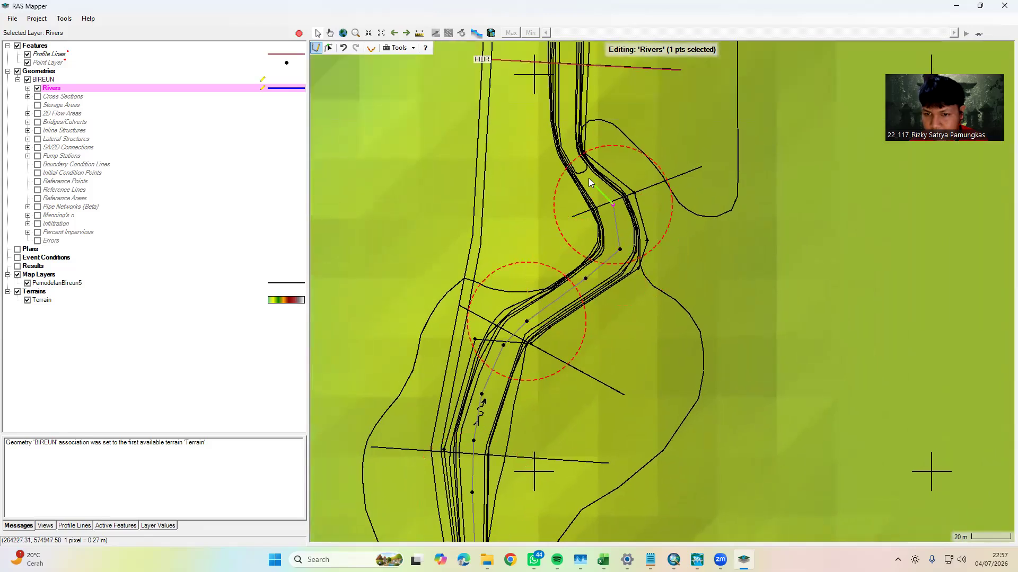
Continue the river centreline through the last bend and north to just before the HILIR line
click(589, 178)
drag(589, 179, 615, 313)
click(596, 280)
click(592, 226)
scroll(594, 223, up, 1)
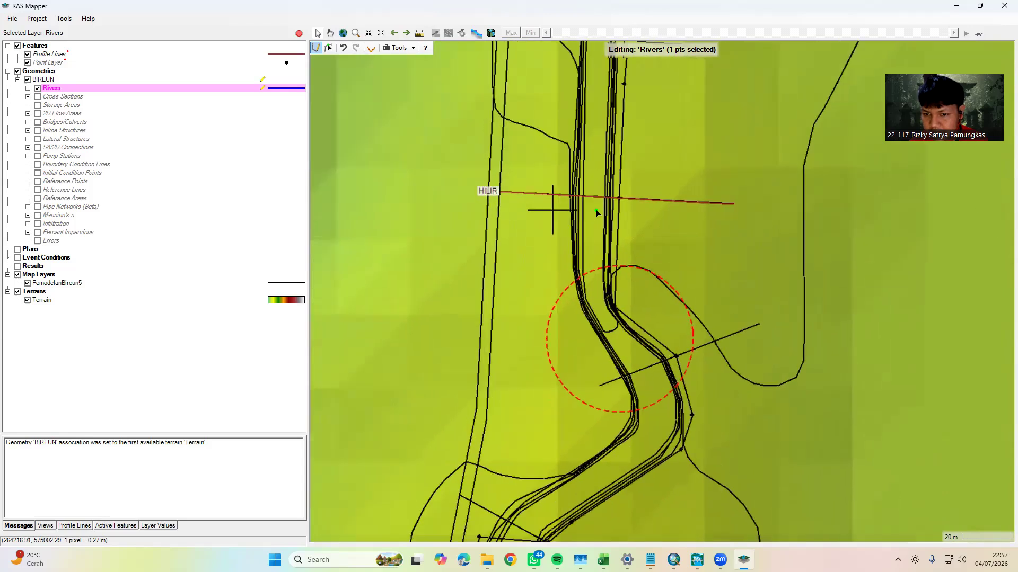
End the river centreline just past the HILIR line and name the river BIREUN, with the reach named Reach 1
double_click(594, 172)
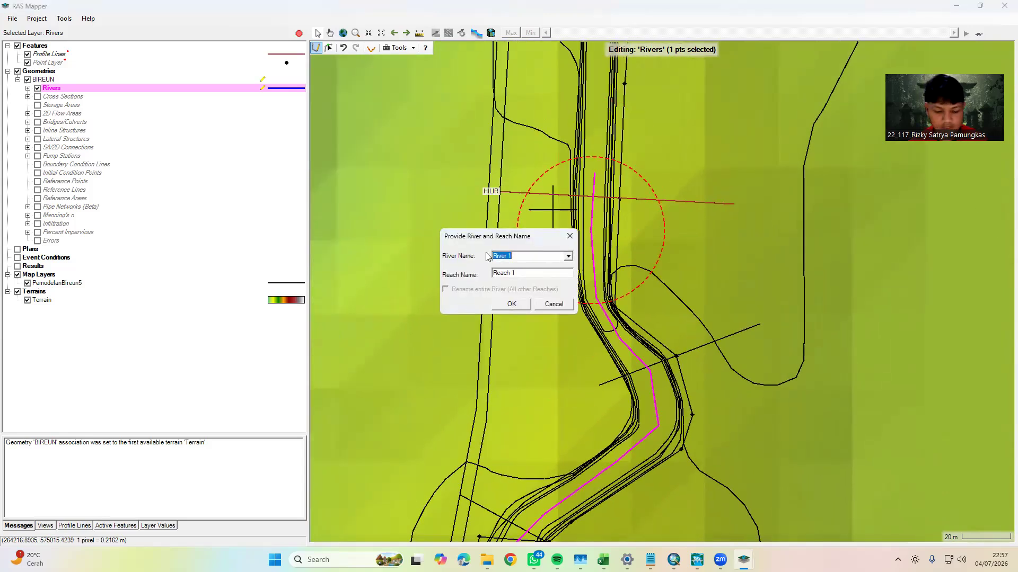
text(BIREUN)
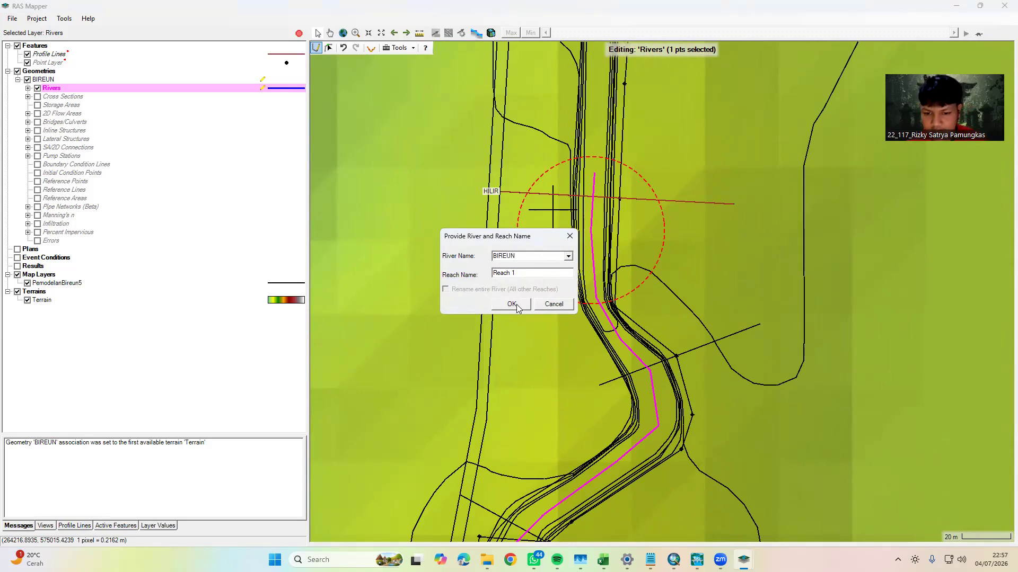
click(512, 304)
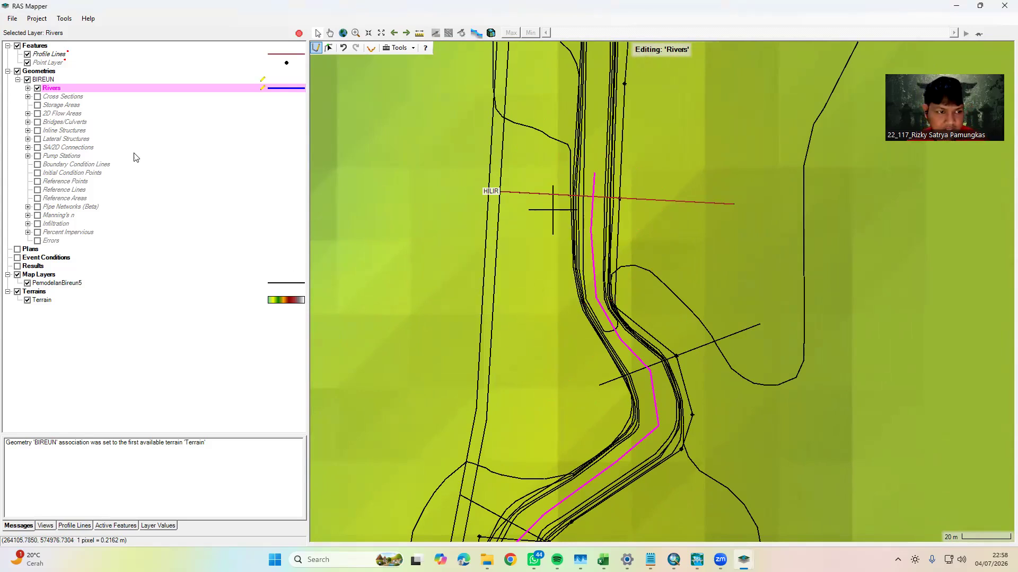
In the Cross Sections layer, draw the first cross section along the HULU line from its south end to its north end
click(60, 96)
scroll(546, 341, down, 3)
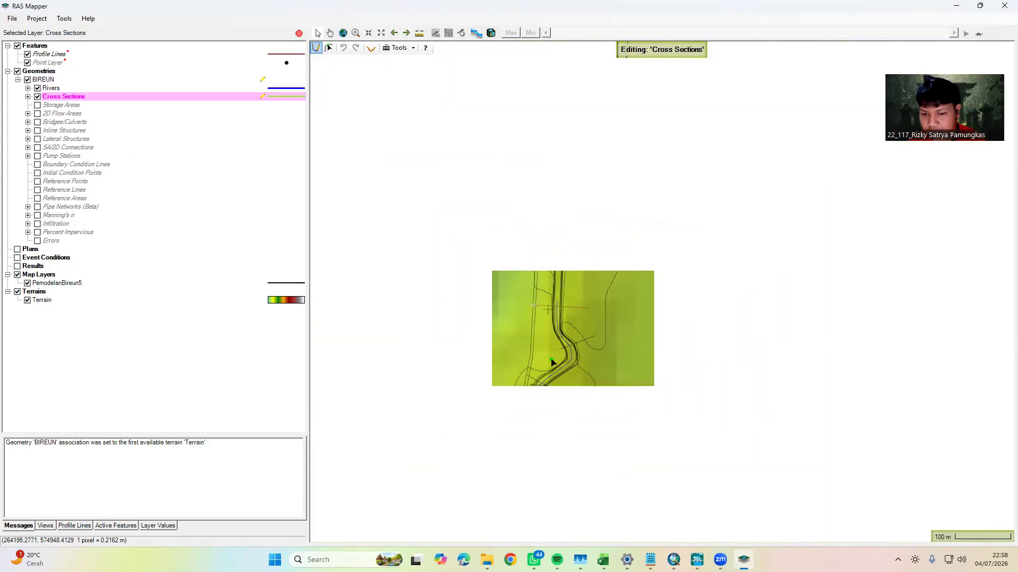
drag(554, 366, 506, 111)
drag(625, 371, 613, 145)
scroll(640, 422, down, 3)
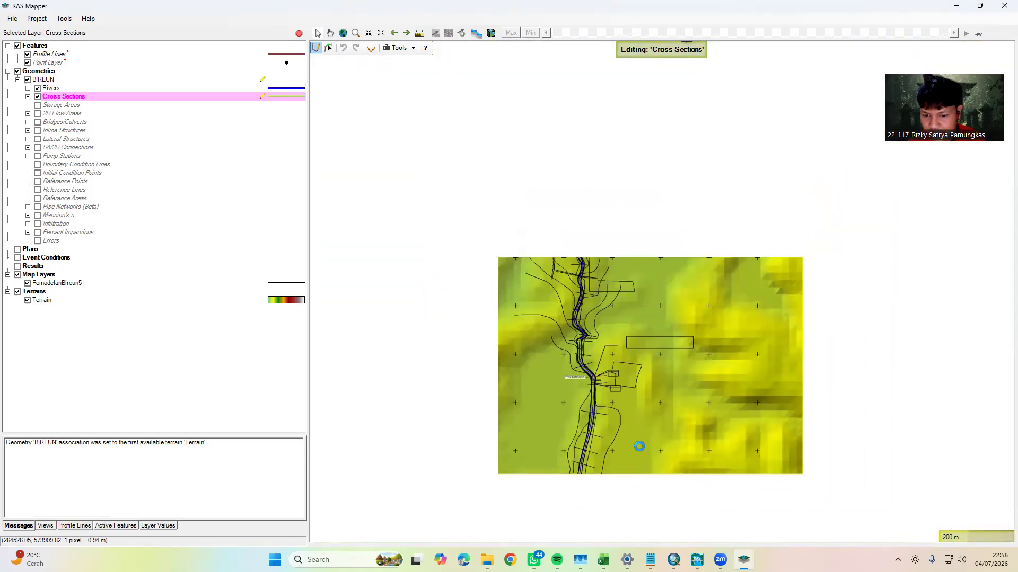
drag(639, 450, 613, 273)
drag(627, 424, 605, 419)
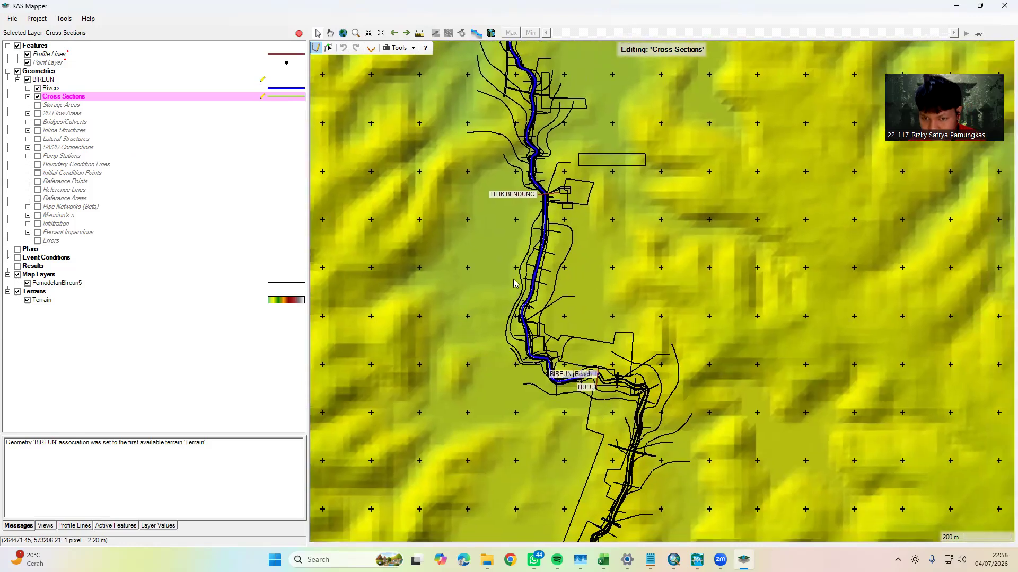
scroll(573, 404, up, 5)
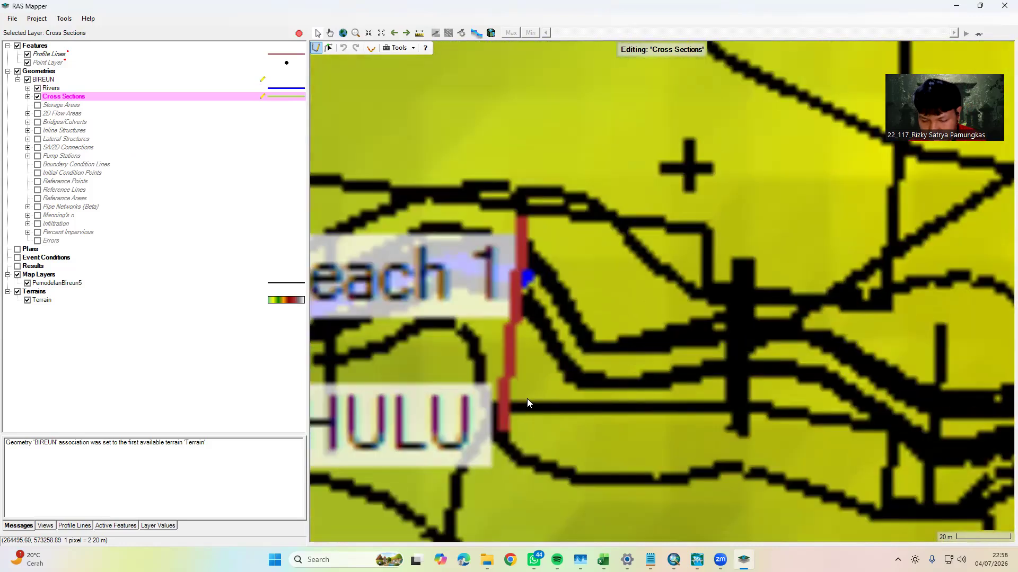
drag(526, 393, 564, 368)
scroll(548, 403, up, 2)
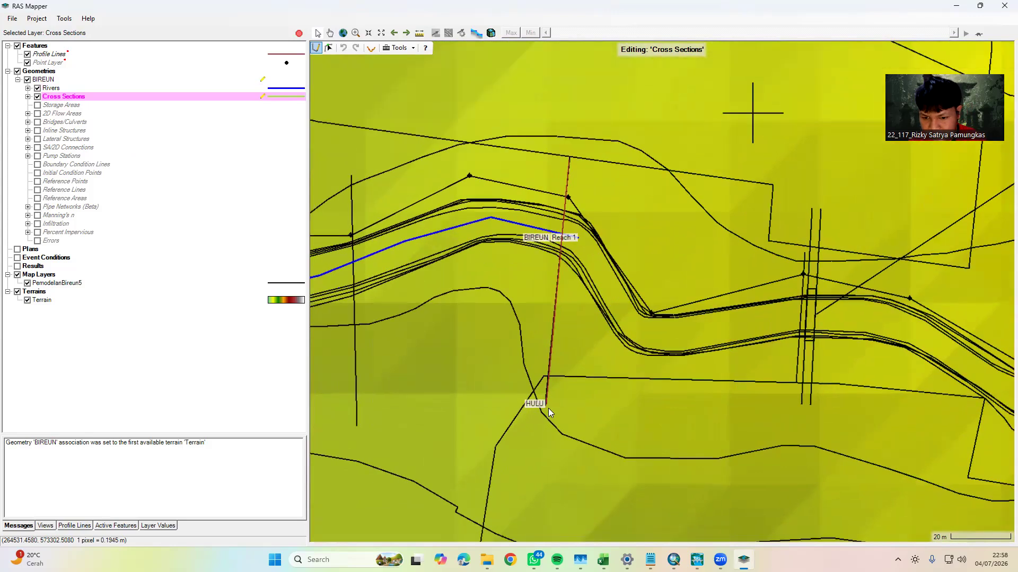
click(546, 406)
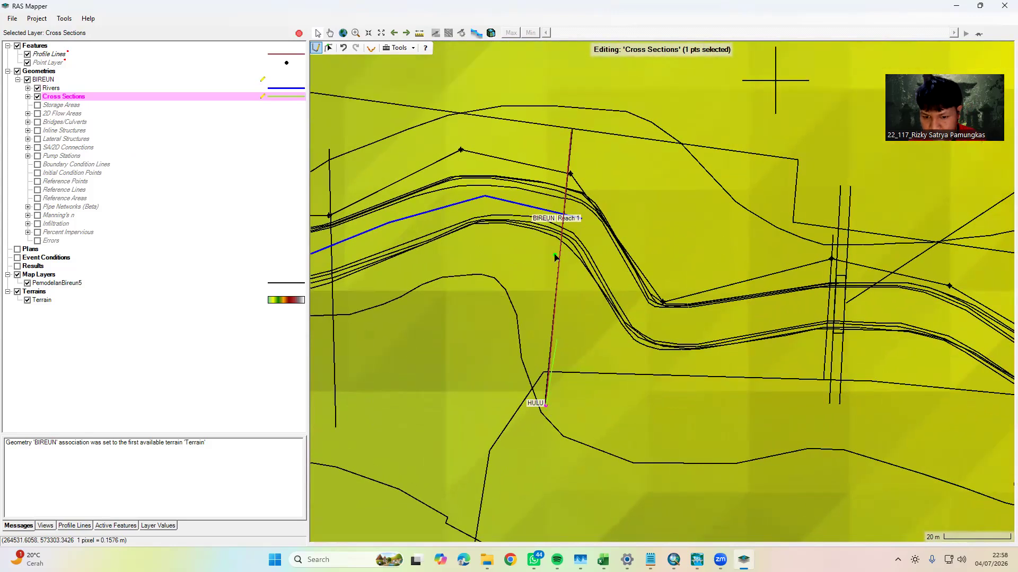
click(573, 131)
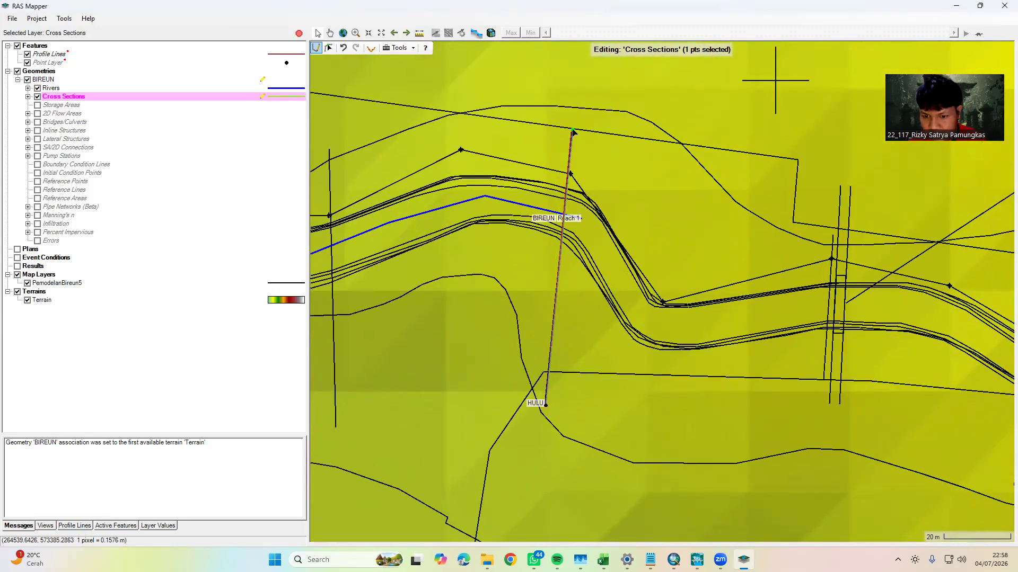
double_click(572, 131)
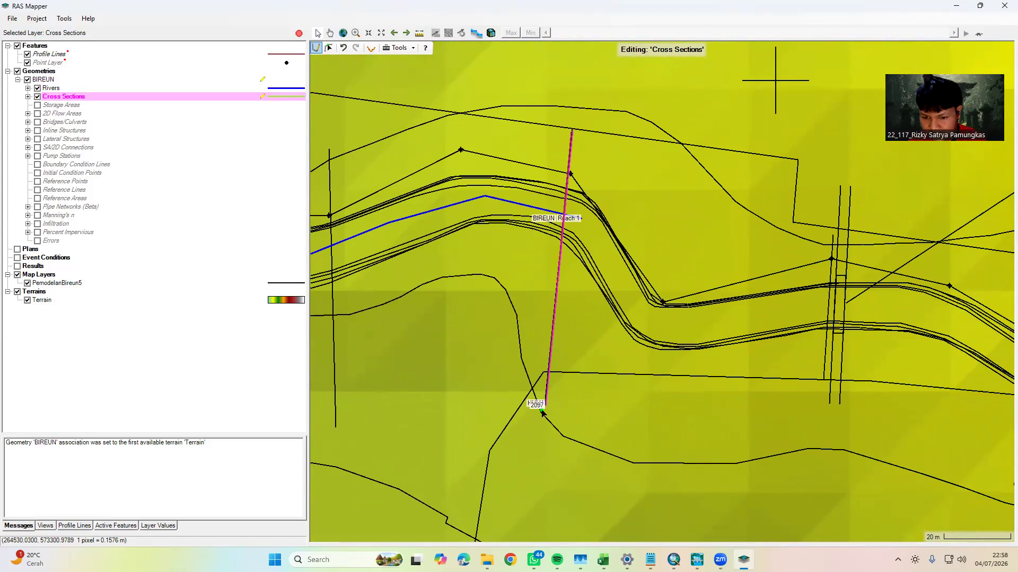
Draw cross sections from south to north along the next section line west of HULU and the one at the northward bend
drag(371, 410, 612, 427)
click(579, 435)
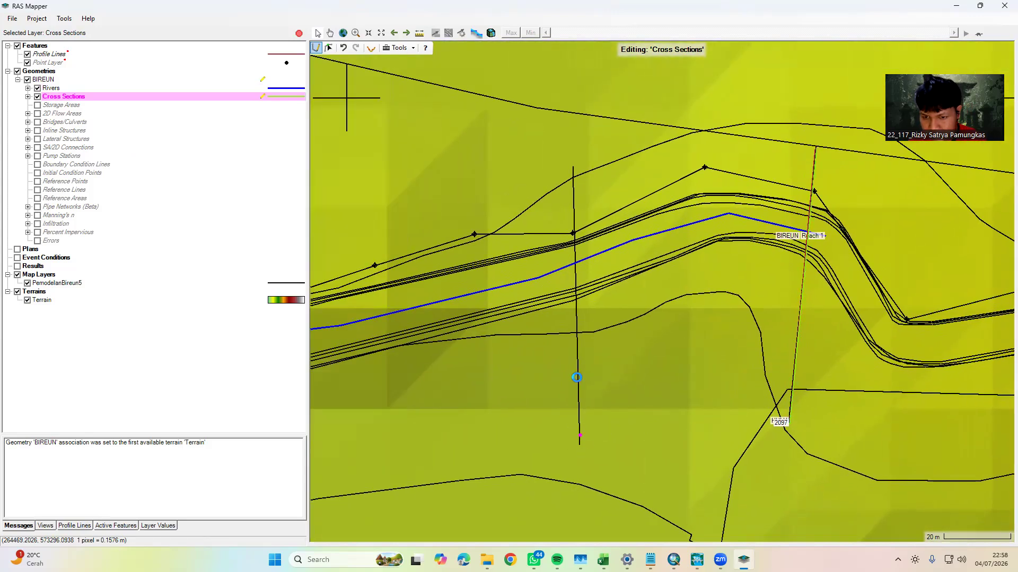
double_click(573, 168)
drag(466, 356, 860, 332)
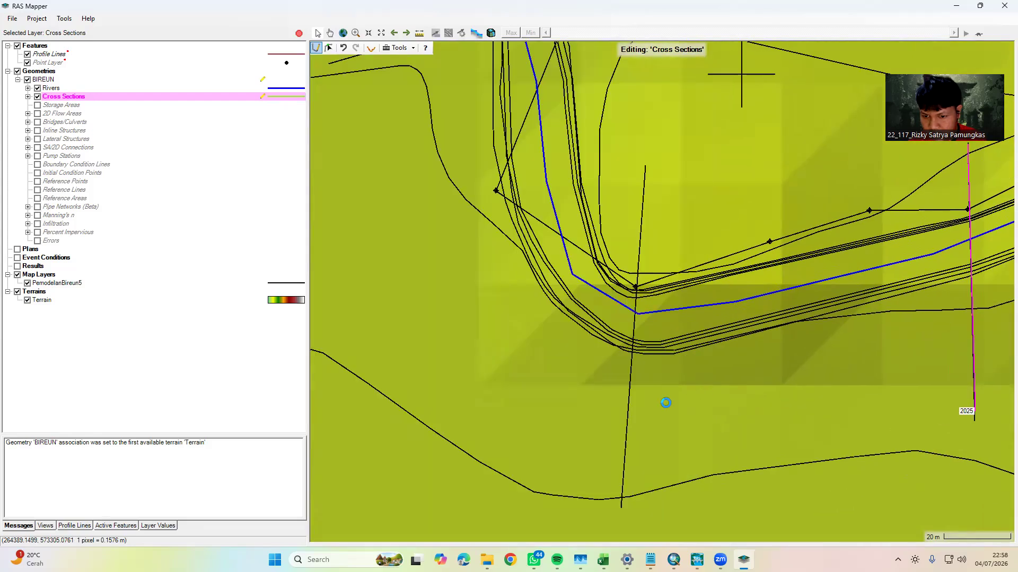
drag(638, 447, 630, 388)
click(612, 450)
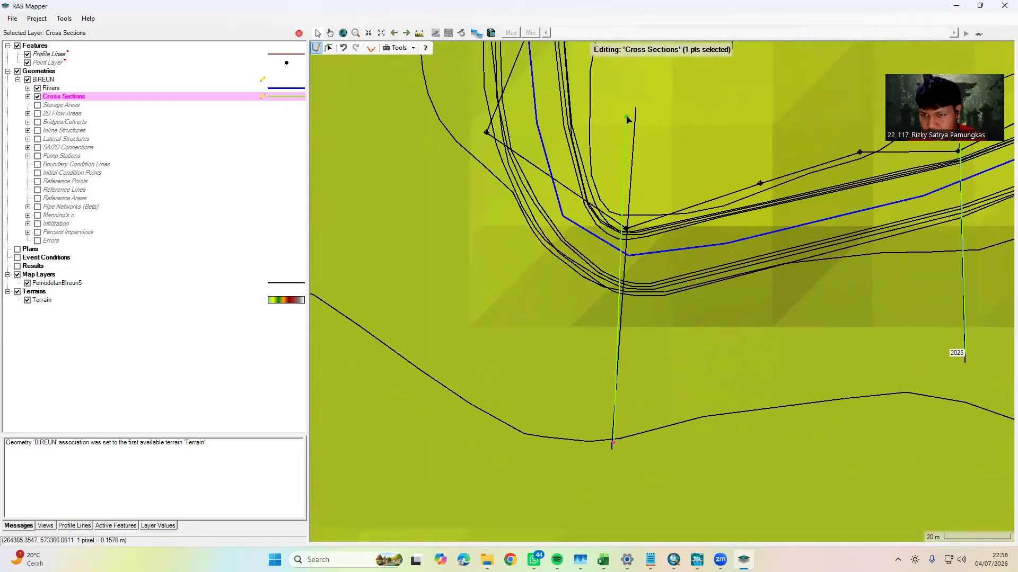
double_click(636, 108)
Draw cross sections along the section lines at both corners of the short westward reach, from the west end to the east end
drag(648, 173, 668, 396)
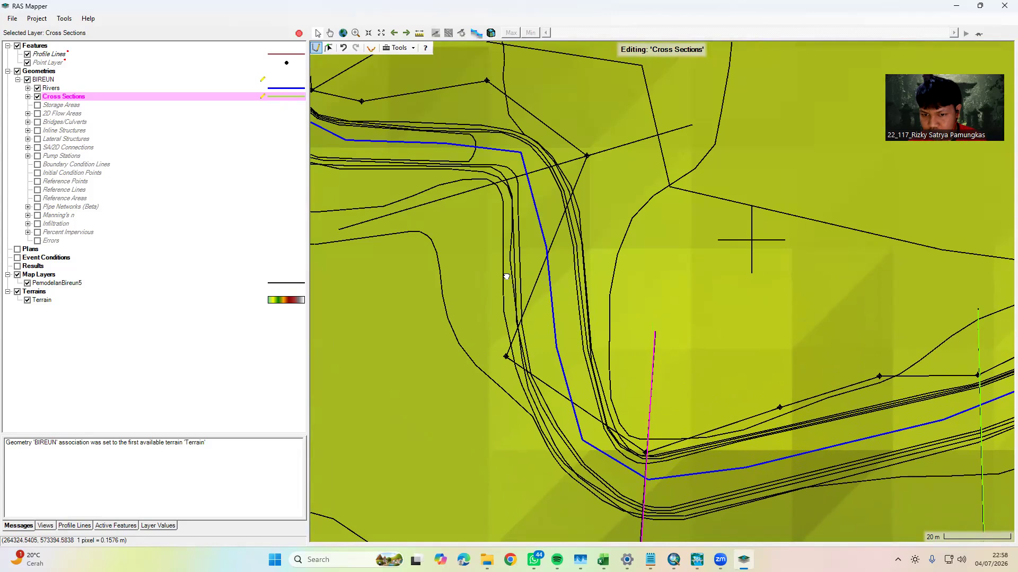
drag(507, 276, 610, 343)
click(443, 297)
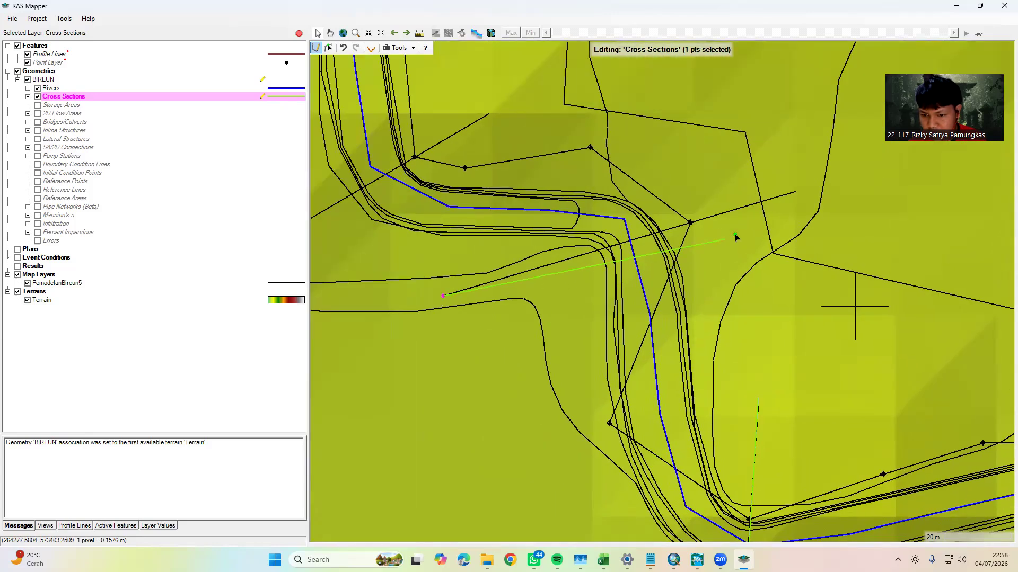
double_click(795, 192)
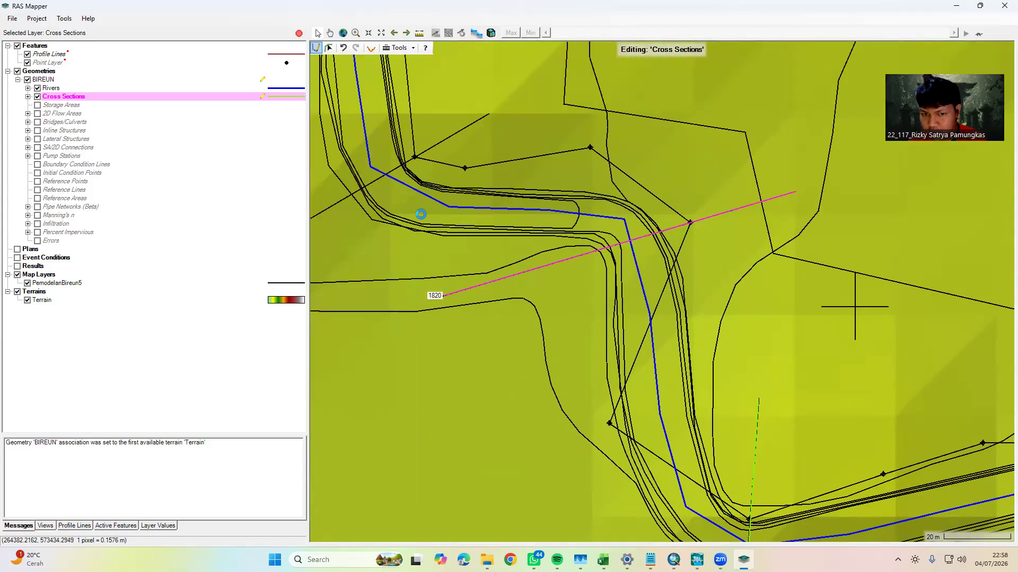
drag(420, 213, 634, 255)
click(487, 281)
double_click(699, 158)
Draw cross sections along the long section line south of the channel crossing and the diagonal one just before the flow arrow
drag(699, 158, 401, 302)
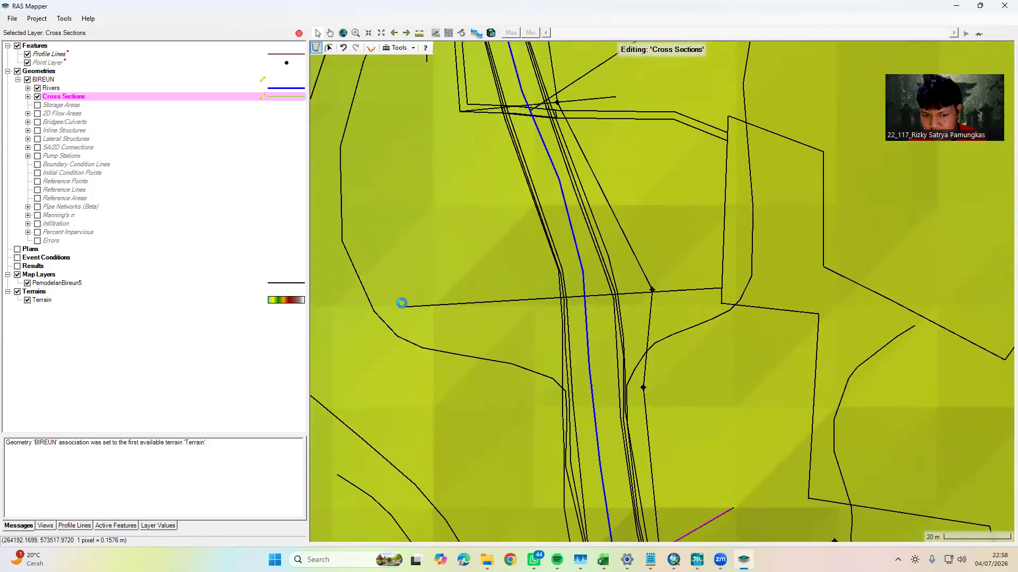
scroll(404, 308, down, 4)
drag(424, 267, 435, 365)
drag(476, 322, 466, 380)
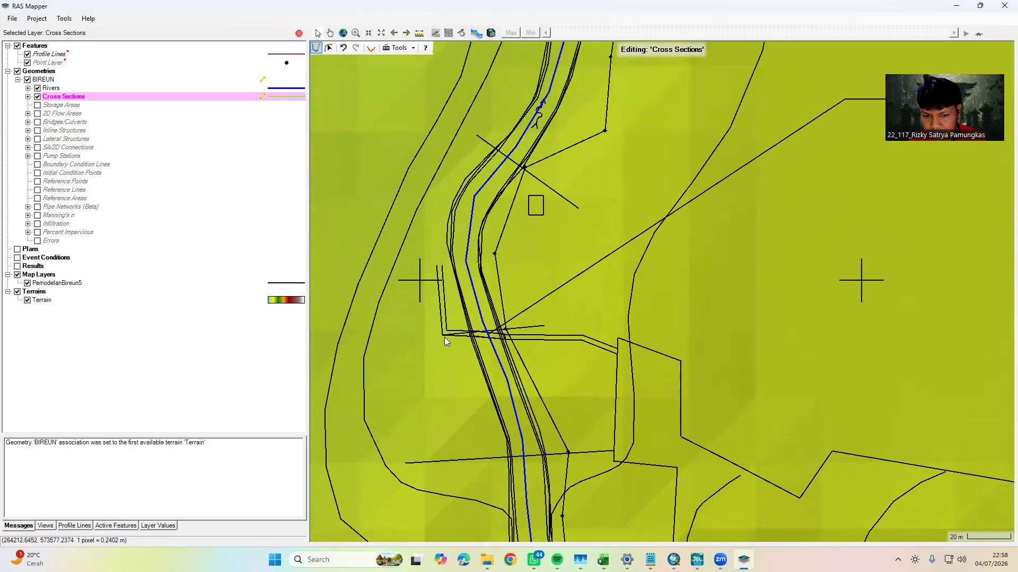
click(453, 460)
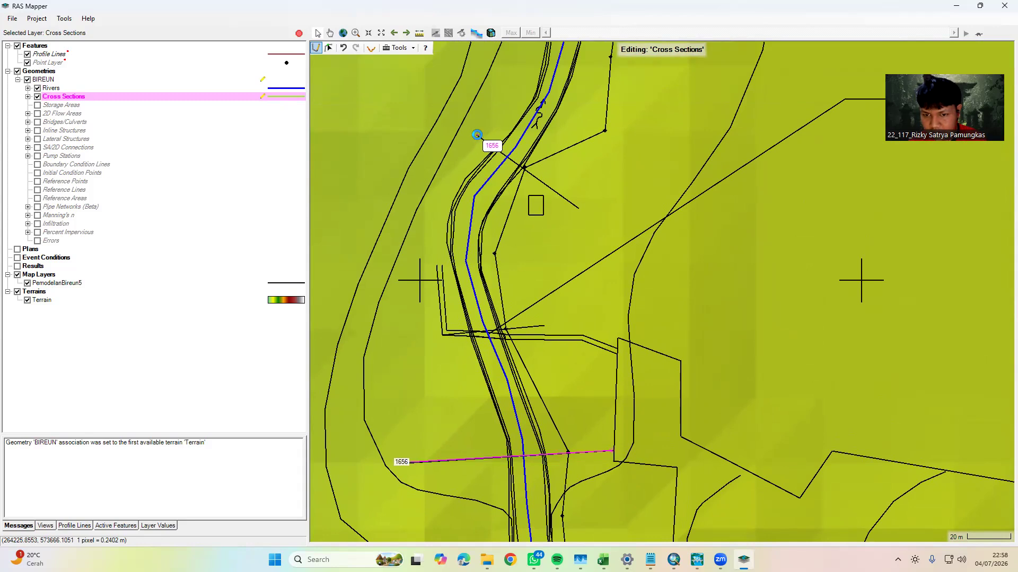
click(479, 137)
drag(607, 133, 568, 387)
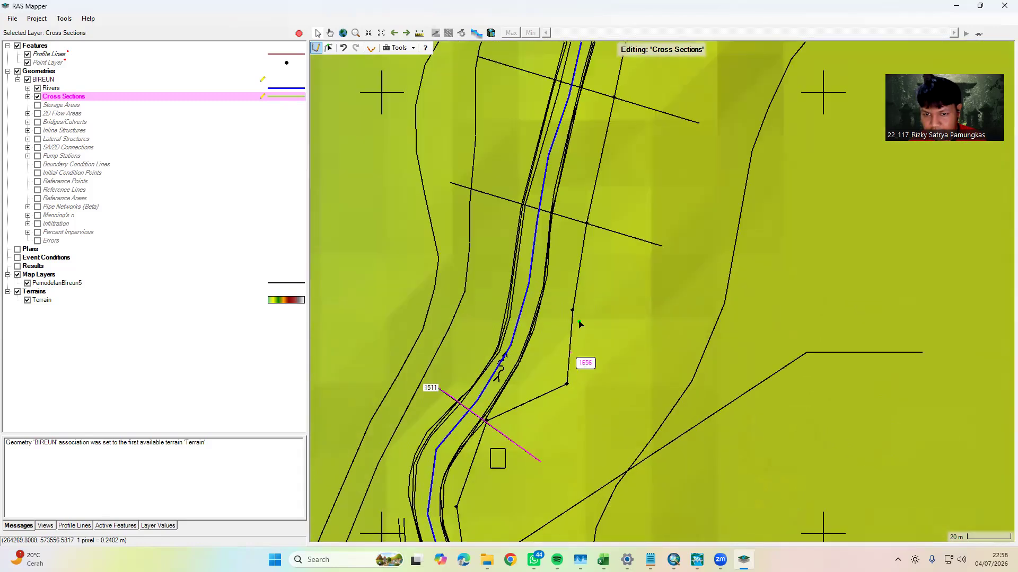
Draw cross sections from west to east along the two section lines just north of the flow arrow
drag(593, 276, 584, 335)
click(443, 243)
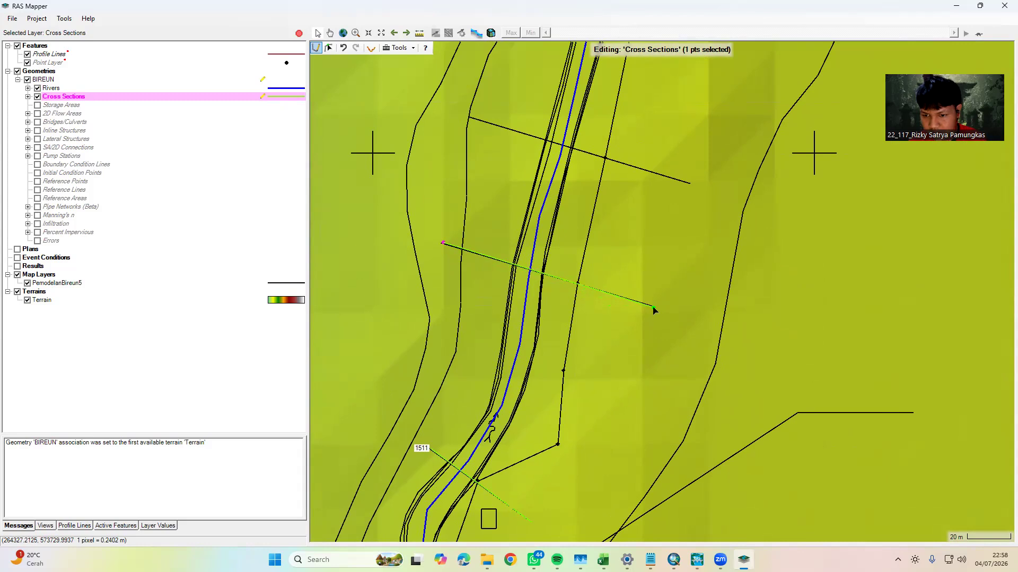
double_click(653, 306)
click(471, 117)
double_click(689, 183)
Draw cross sections from west to east along the next two section lines farther north, the last two well before TITIK BENDUNG
drag(668, 76, 568, 339)
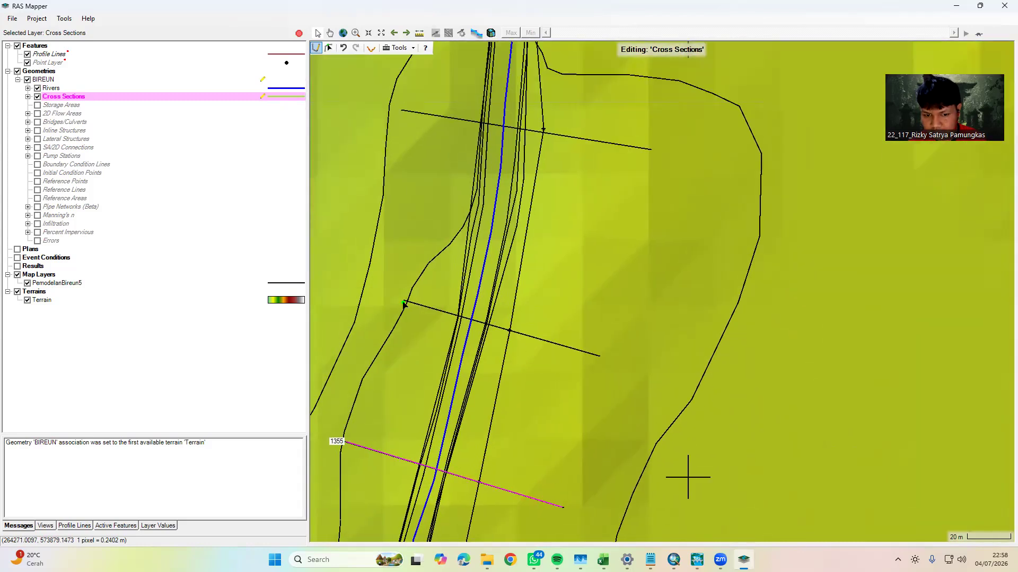
click(405, 303)
double_click(600, 356)
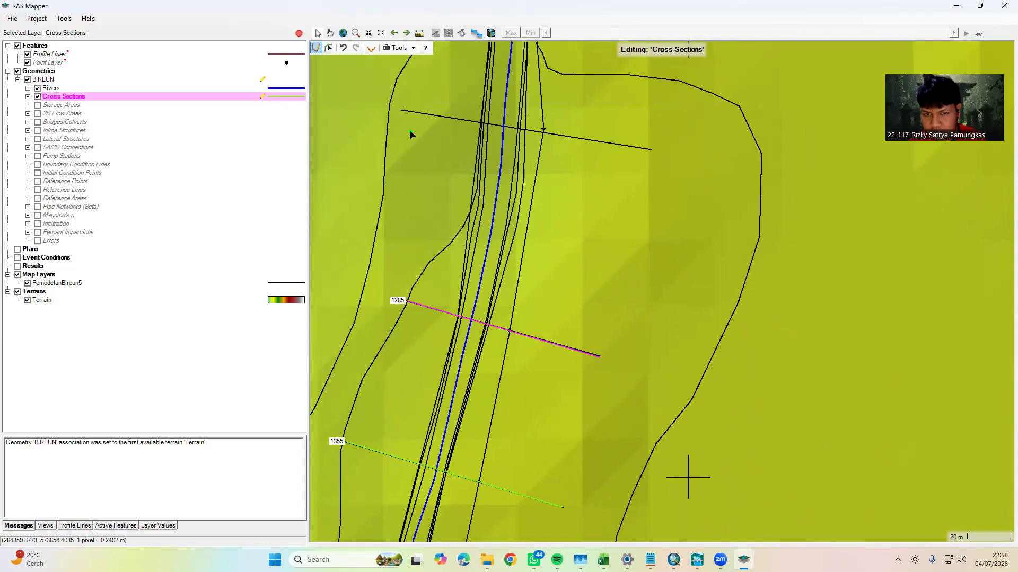
click(404, 110)
double_click(649, 150)
Draw cross sections from west to east along the section line just south of TITIK BENDUNG and the TITIK BENDUNG line itself
drag(539, 204, 520, 289)
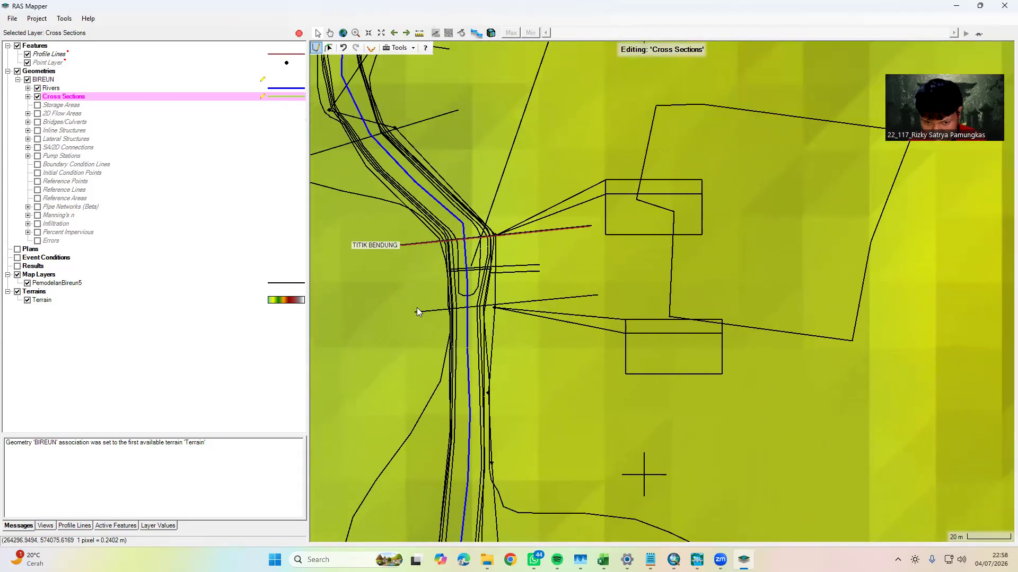
click(415, 312)
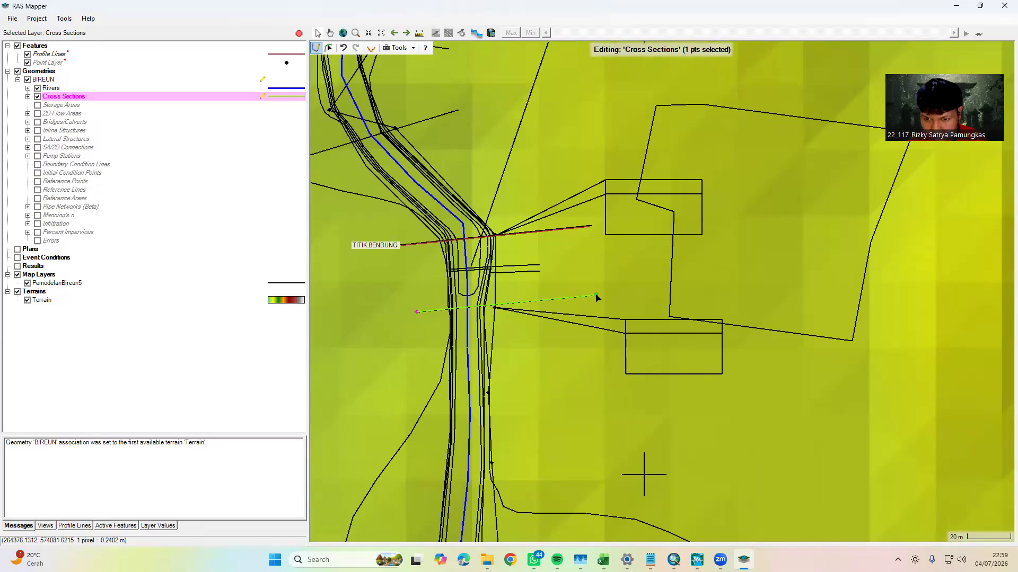
double_click(596, 296)
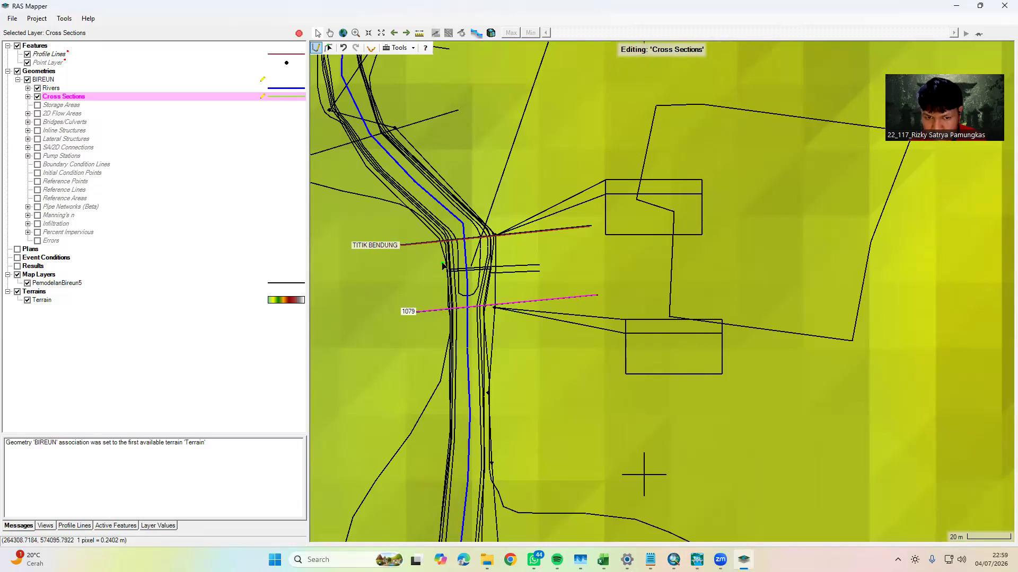
click(402, 245)
double_click(591, 226)
Draw cross sections from west to east along the diagonal section line north of TITIK BENDUNG and the next one upward
drag(455, 222, 667, 332)
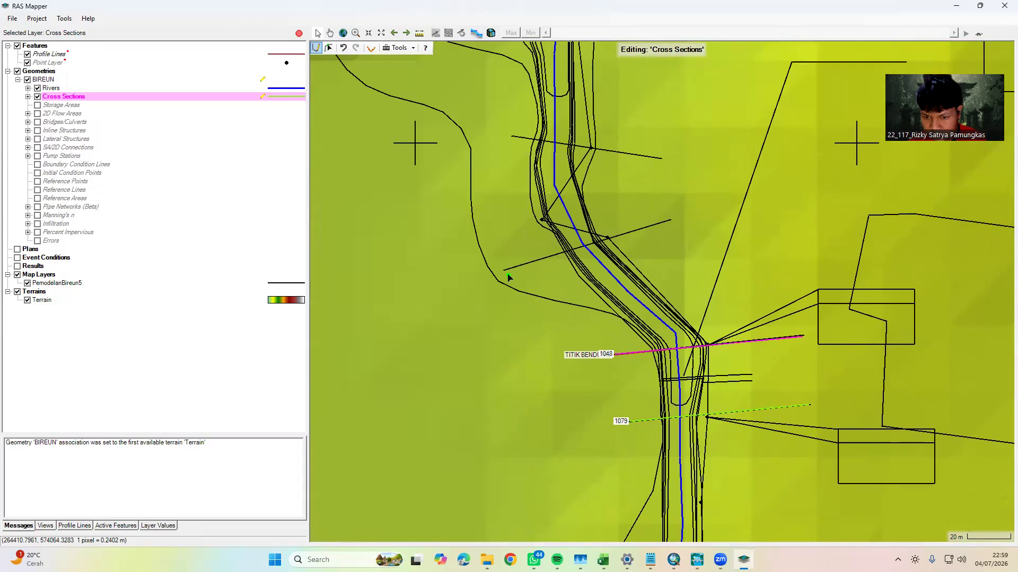
click(504, 271)
click(671, 219)
drag(607, 205, 595, 321)
double_click(659, 337)
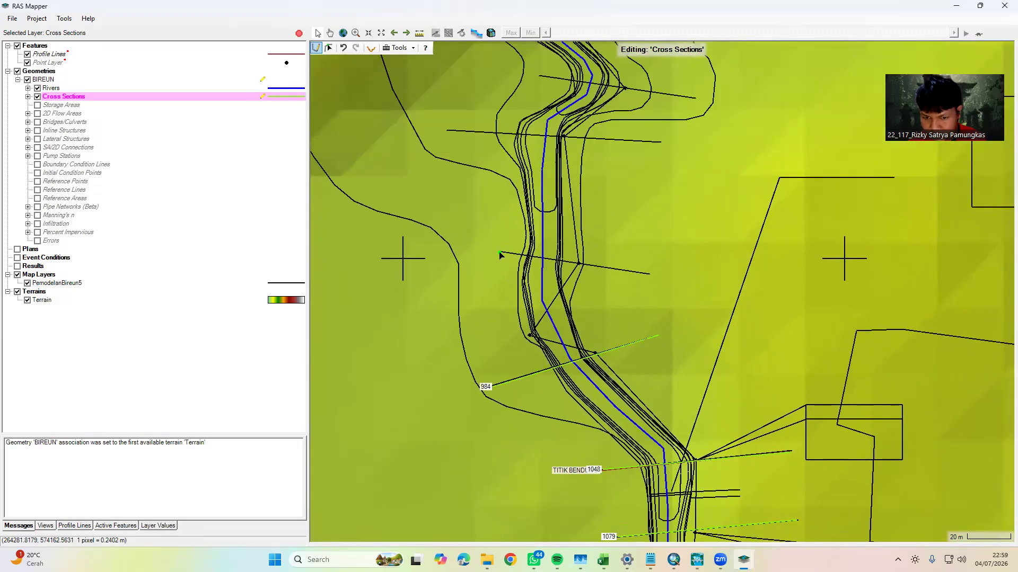
click(499, 253)
double_click(652, 276)
Draw cross sections from west to east along the section line below the sharp eastward kink and the one crossing the kink
drag(447, 132, 431, 251)
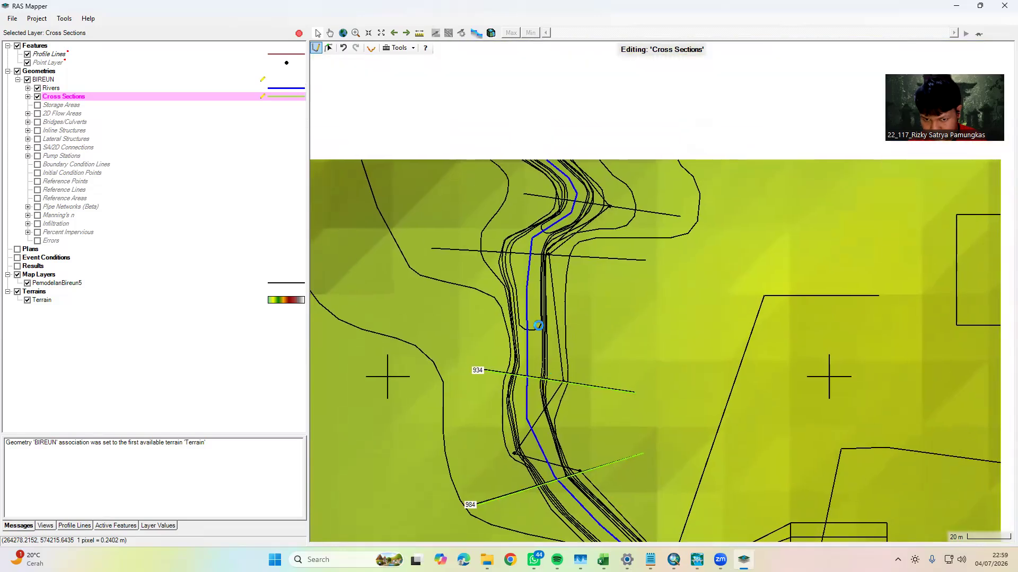
click(429, 252)
double_click(643, 259)
drag(630, 288, 588, 360)
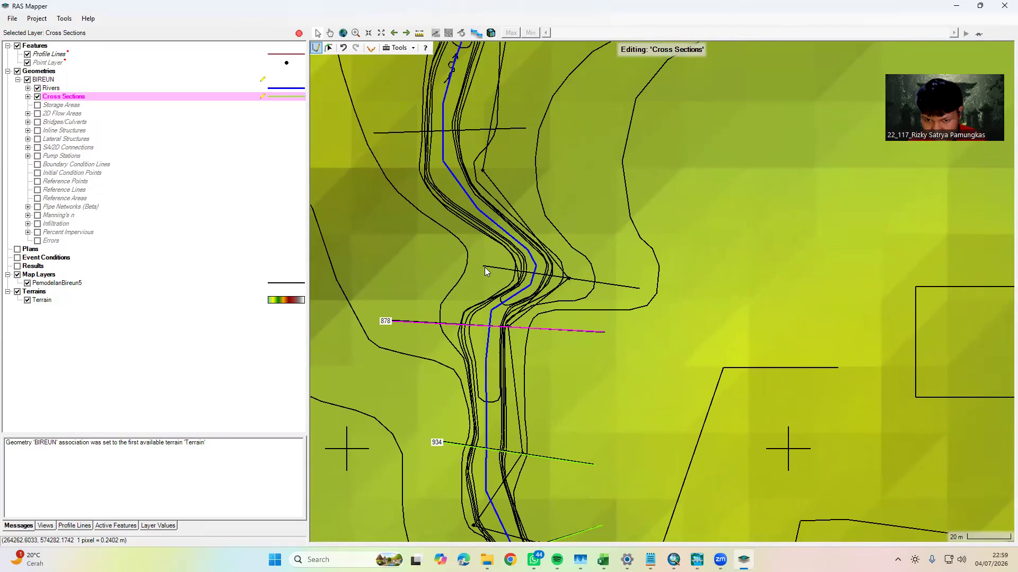
click(485, 268)
double_click(639, 289)
Draw cross sections from west to east along the section lines just south and north of the next flow arrow
drag(378, 129, 416, 277)
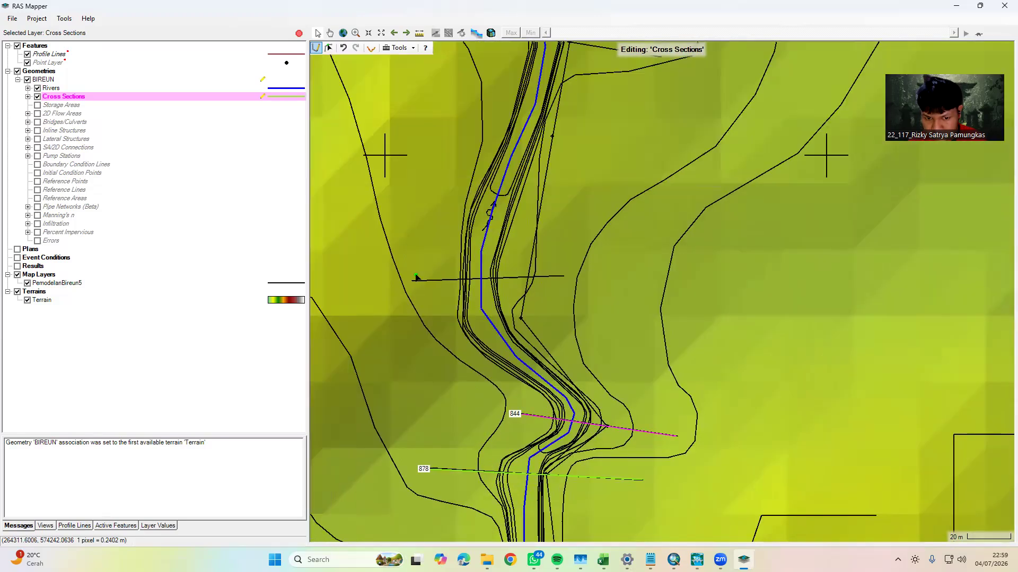
click(413, 281)
double_click(564, 276)
drag(564, 276, 554, 451)
drag(535, 307, 525, 370)
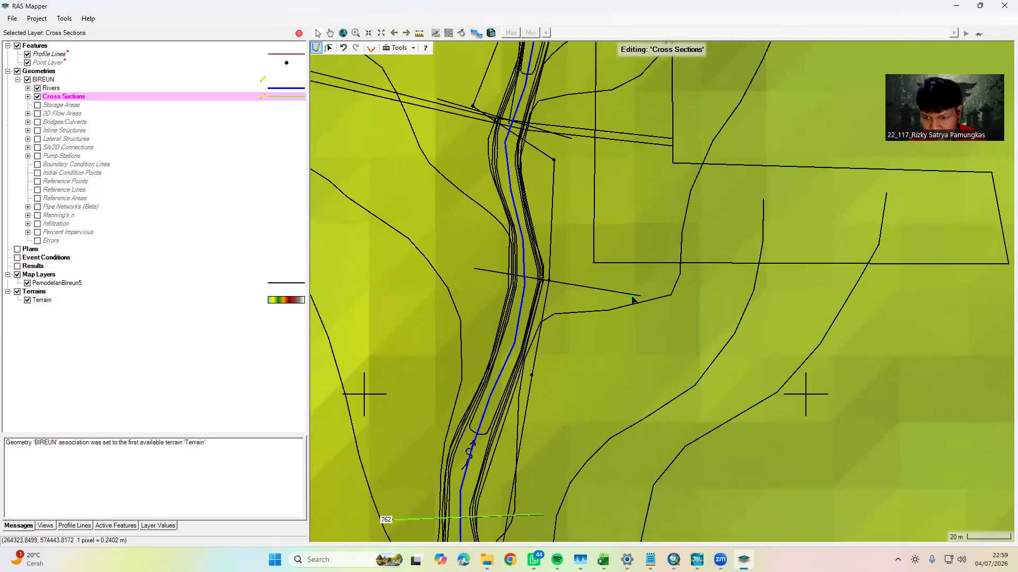
click(475, 271)
double_click(640, 296)
Draw cross sections from west to east along the section line at the double-line crossing and the one at the bend north of it
drag(576, 250, 578, 382)
click(437, 229)
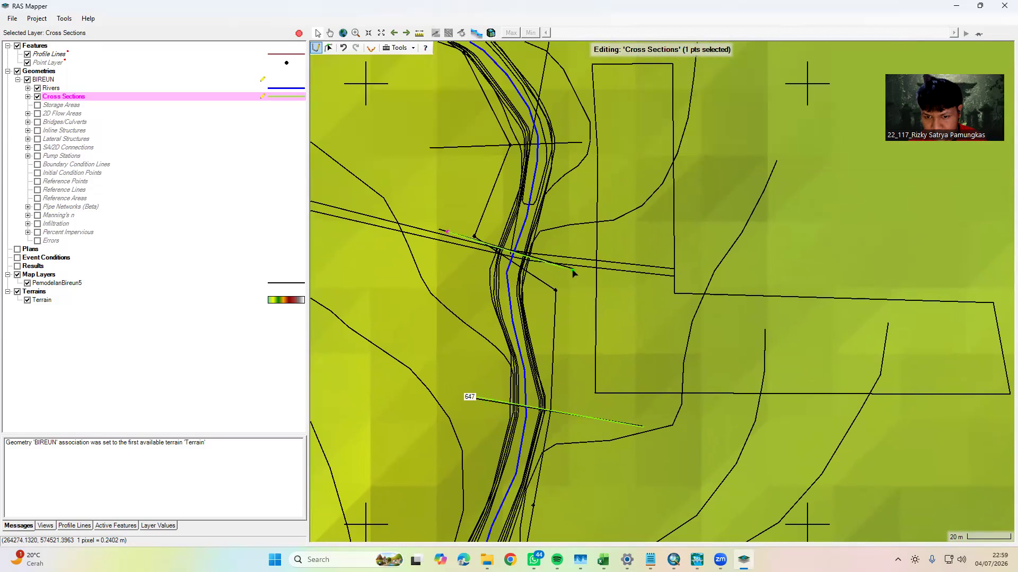
double_click(573, 269)
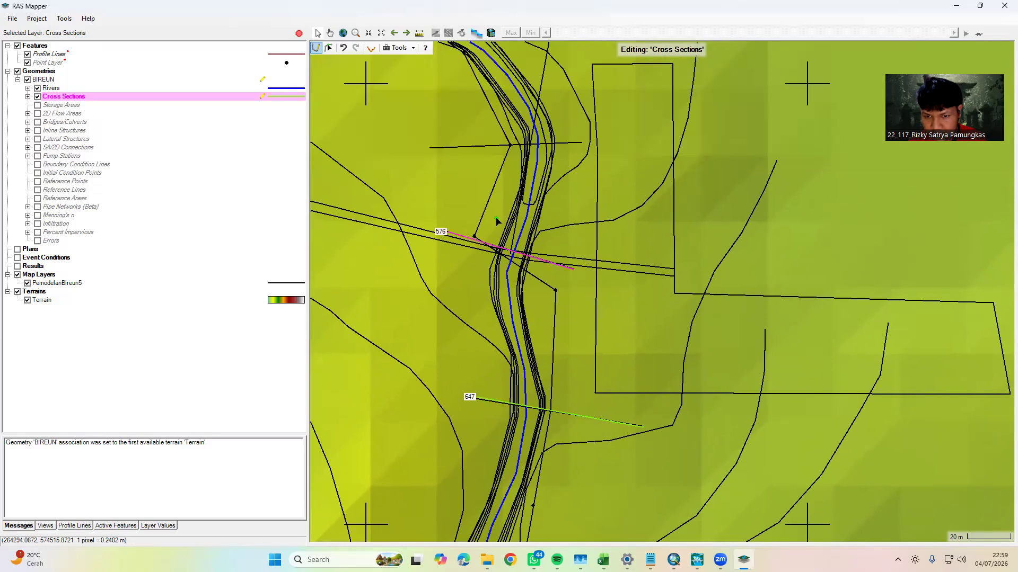
click(430, 149)
double_click(582, 142)
Draw cross sections from west to east along the next section line at the northwest bend and the short one north of it
drag(534, 239, 640, 374)
click(462, 268)
double_click(614, 259)
drag(485, 126, 516, 271)
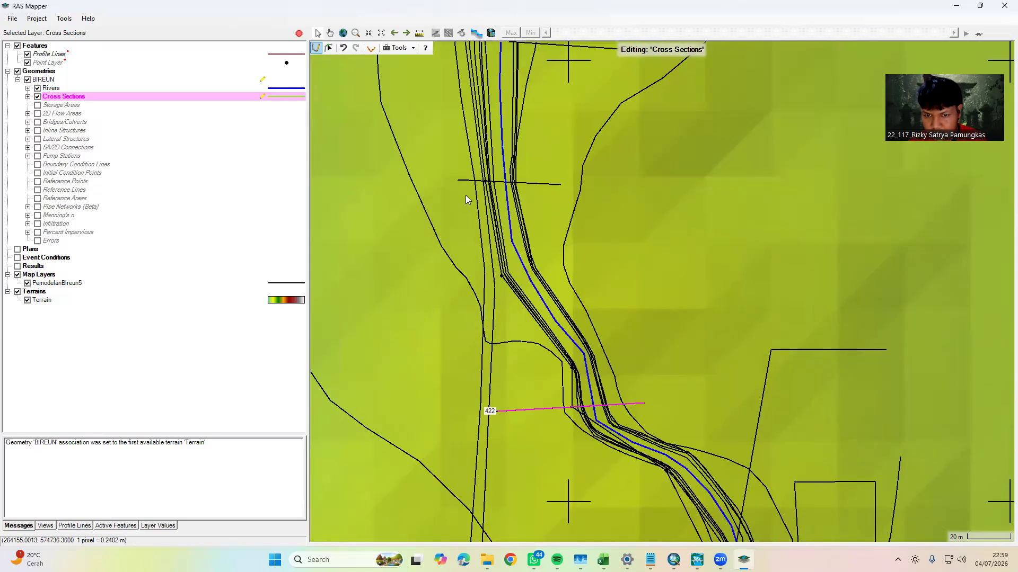
click(456, 179)
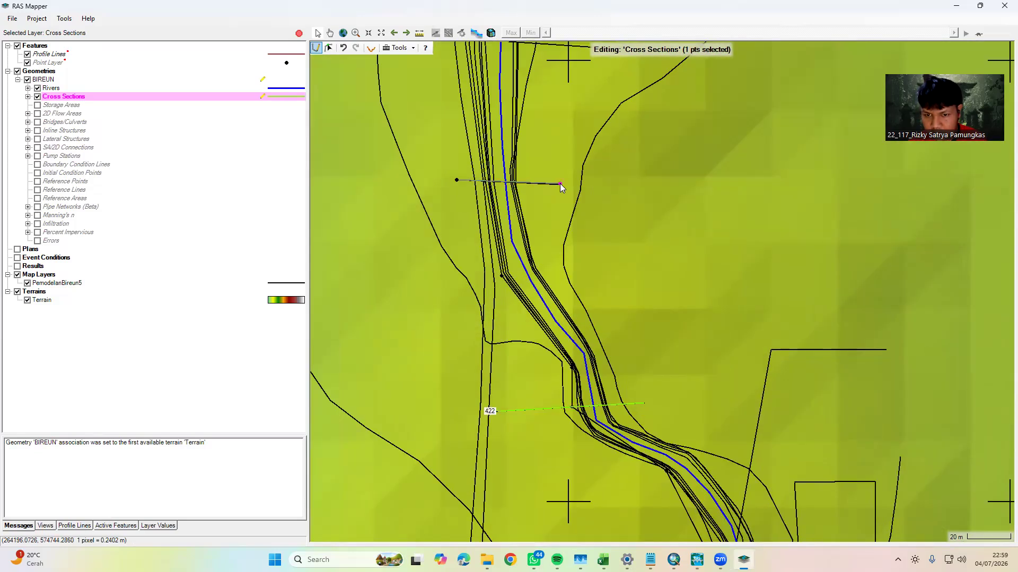
double_click(559, 184)
Draw cross sections from west to east along the long section line below the last flow arrow and the diagonal one above it
drag(522, 229, 546, 321)
drag(490, 110, 519, 265)
click(440, 281)
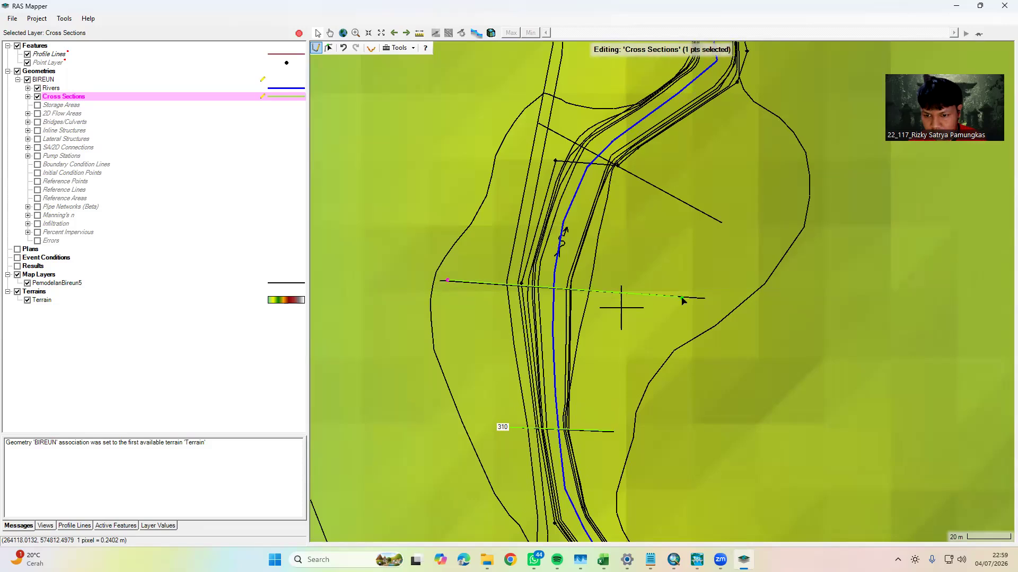
double_click(704, 297)
drag(558, 148, 494, 261)
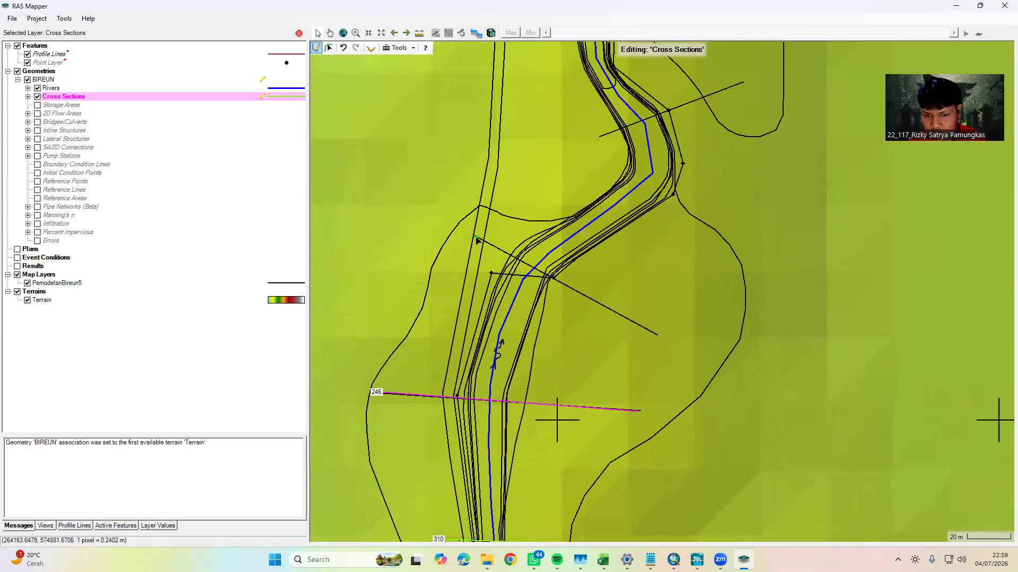
click(476, 240)
double_click(658, 334)
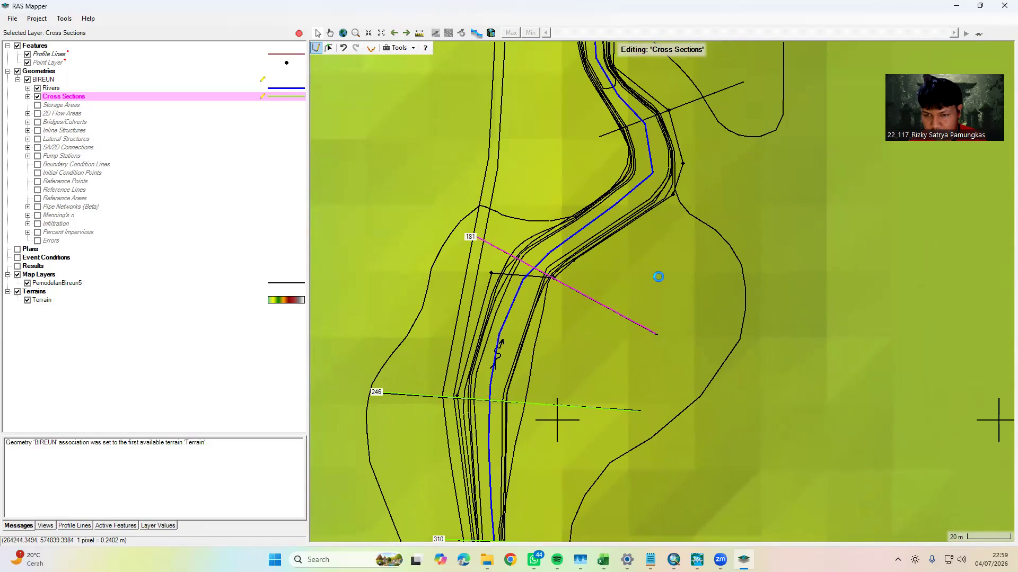
Draw the last cross sections from west to east along the diagonal section line south of HILIR and the HILIR line itself
drag(593, 135, 537, 286)
click(542, 290)
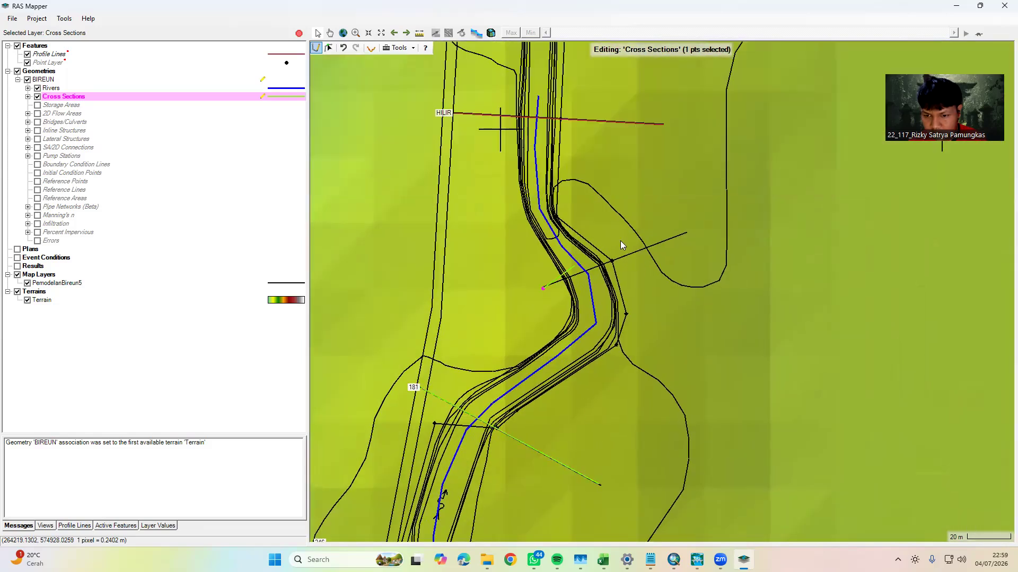
double_click(685, 232)
drag(614, 219, 583, 355)
scroll(421, 274, up, 1)
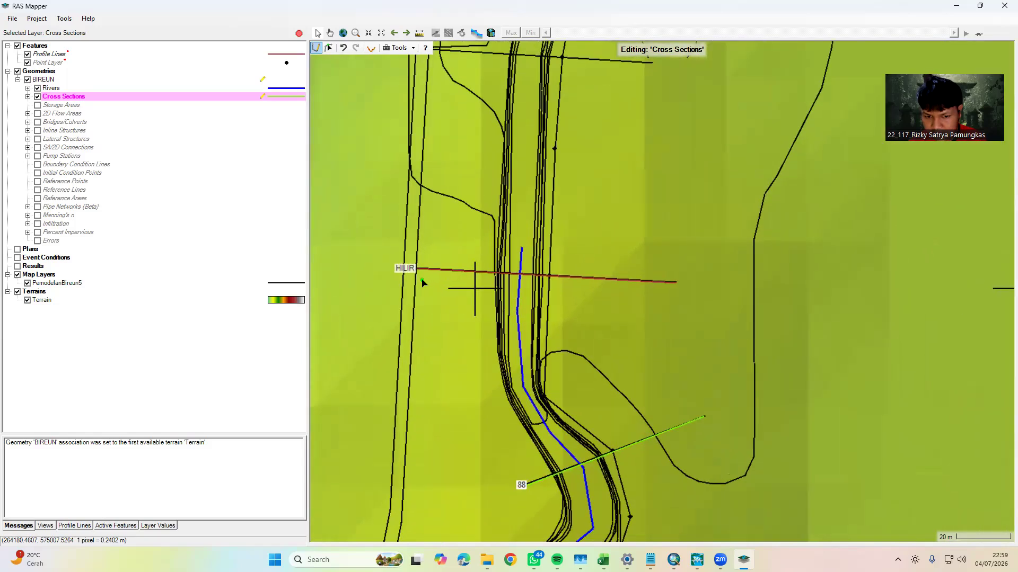
click(418, 271)
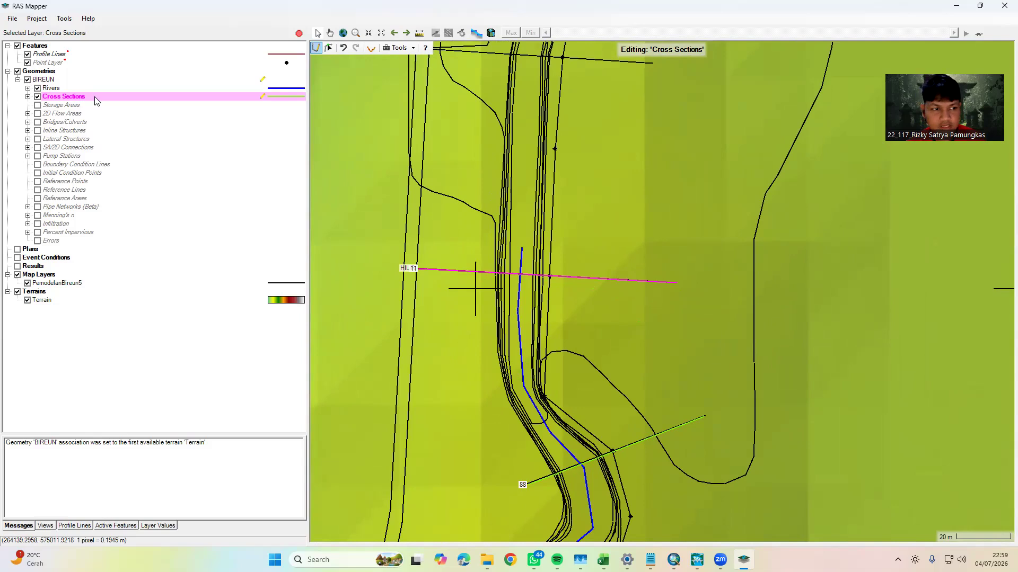
Stop editing geometry BIREUN, saving its edits, and check the finished cross sections along the river
click(39, 71)
click(12, 18)
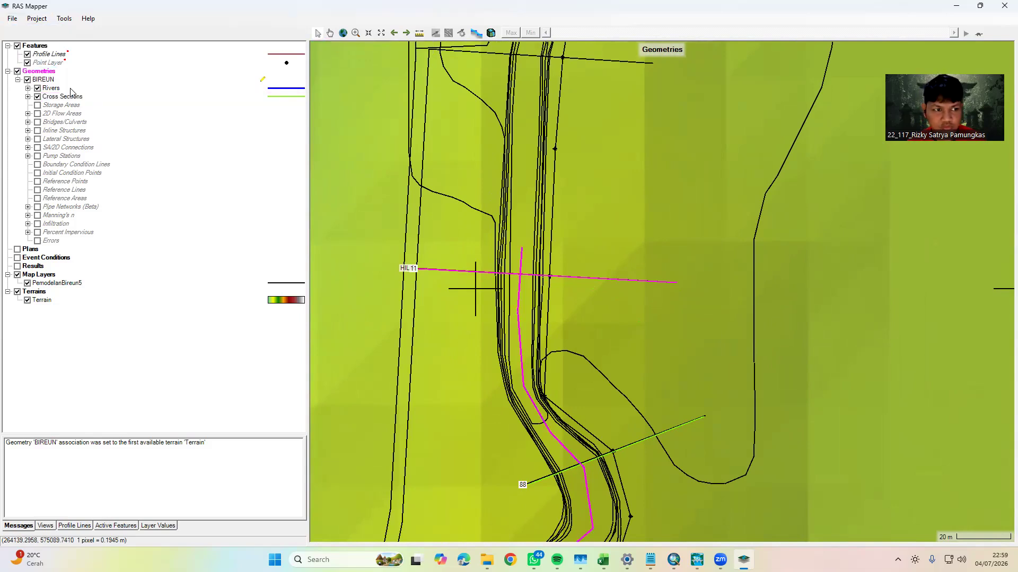
click(48, 80)
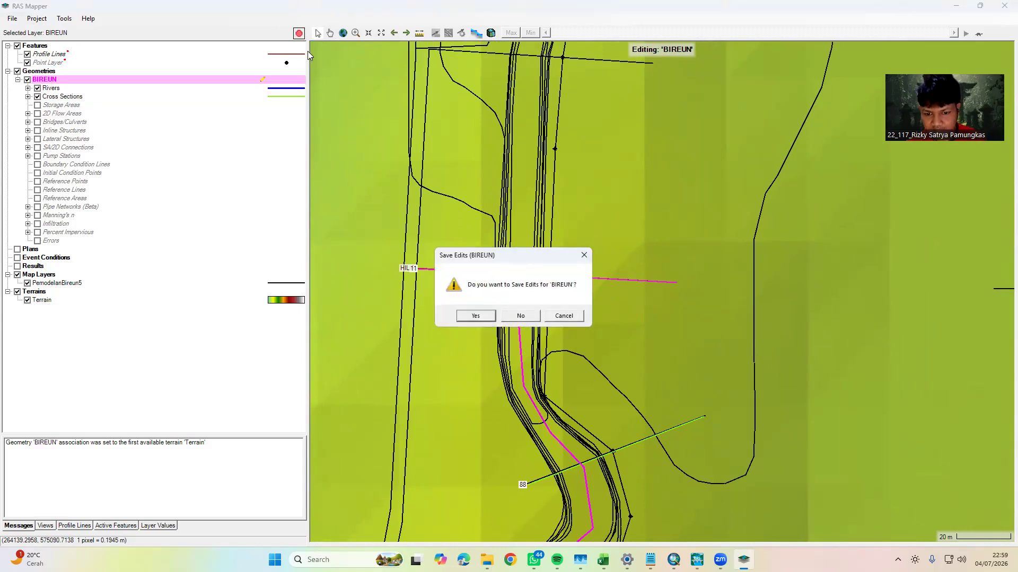
click(476, 316)
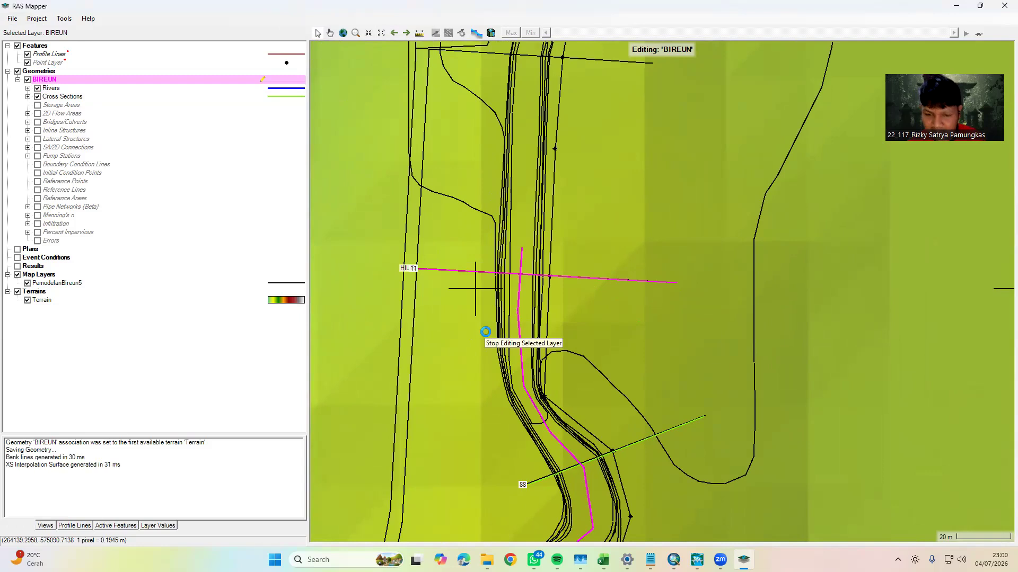
drag(520, 301, 480, 243)
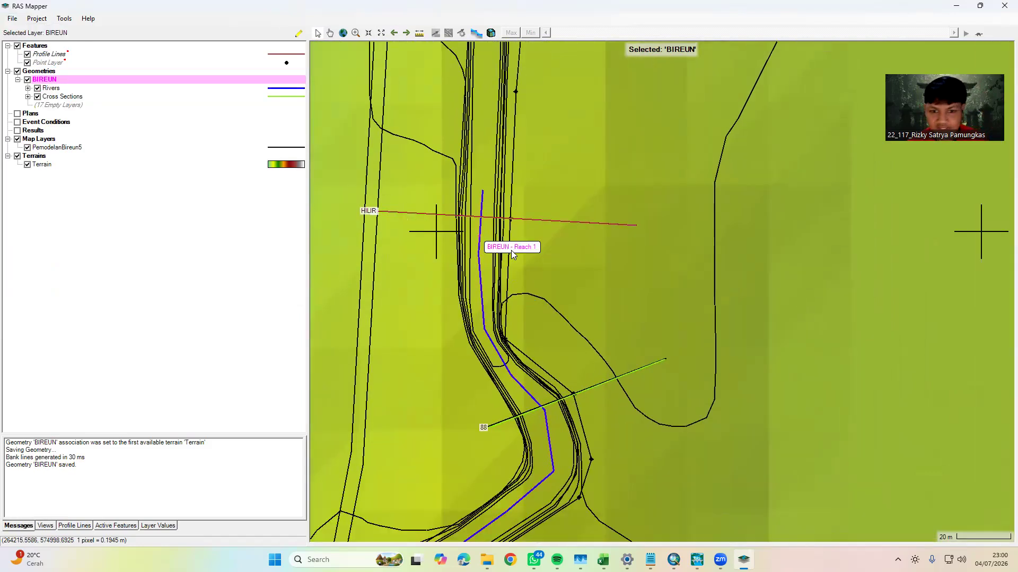
scroll(549, 264, down, 2)
scroll(548, 314, down, 2)
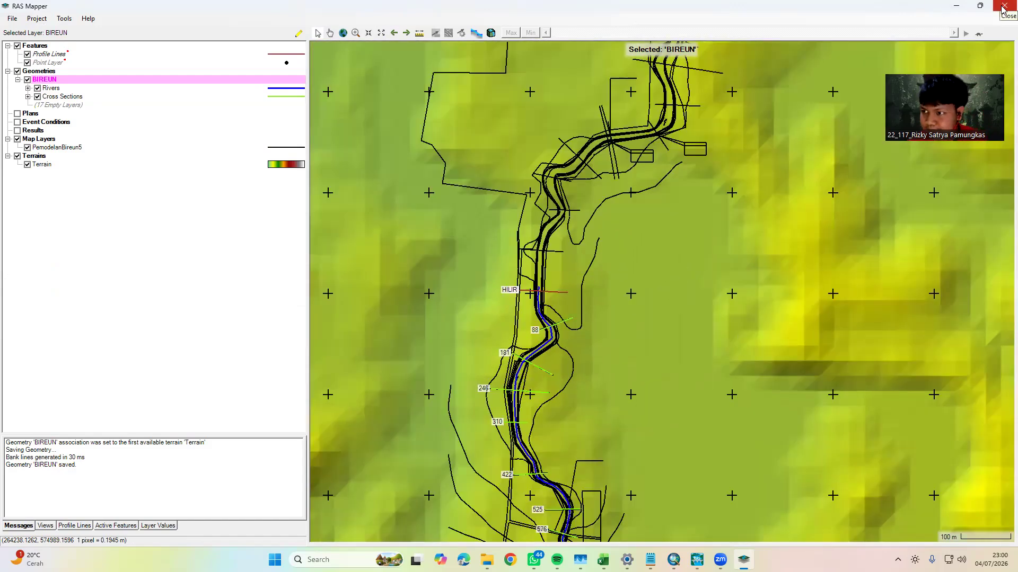
Save the pending profile line edits and close RAS Mapper
click(1003, 9)
click(482, 317)
click(482, 317)
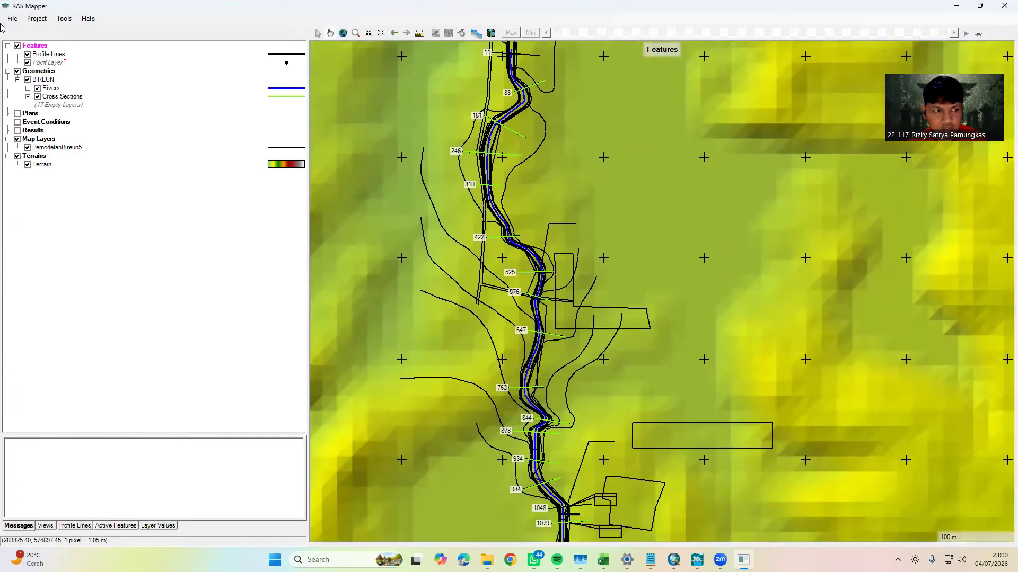
click(12, 19)
click(27, 42)
click(1005, 5)
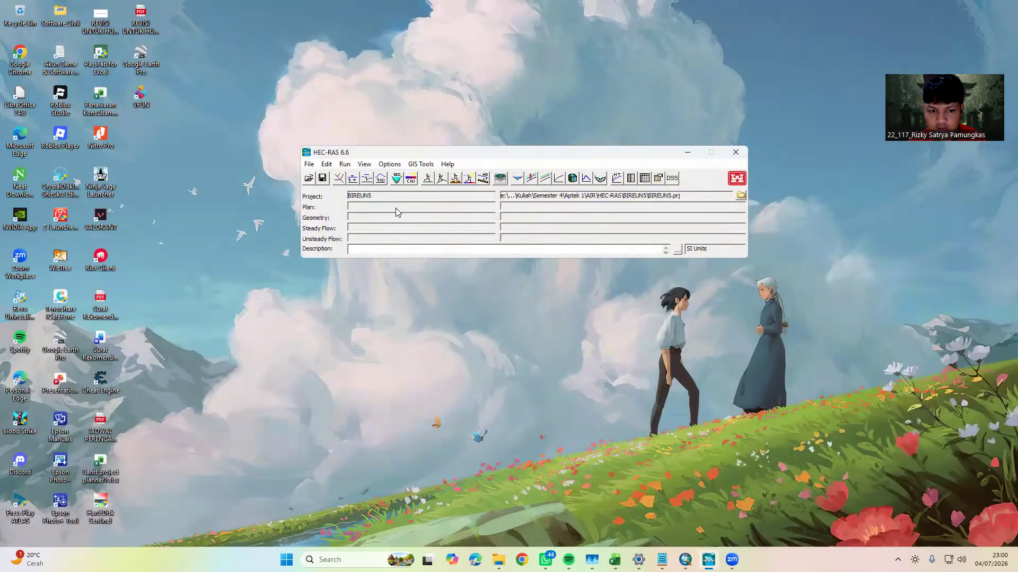
Open the Geometric Data editor maximized and load the BIREUN geometry
click(338, 177)
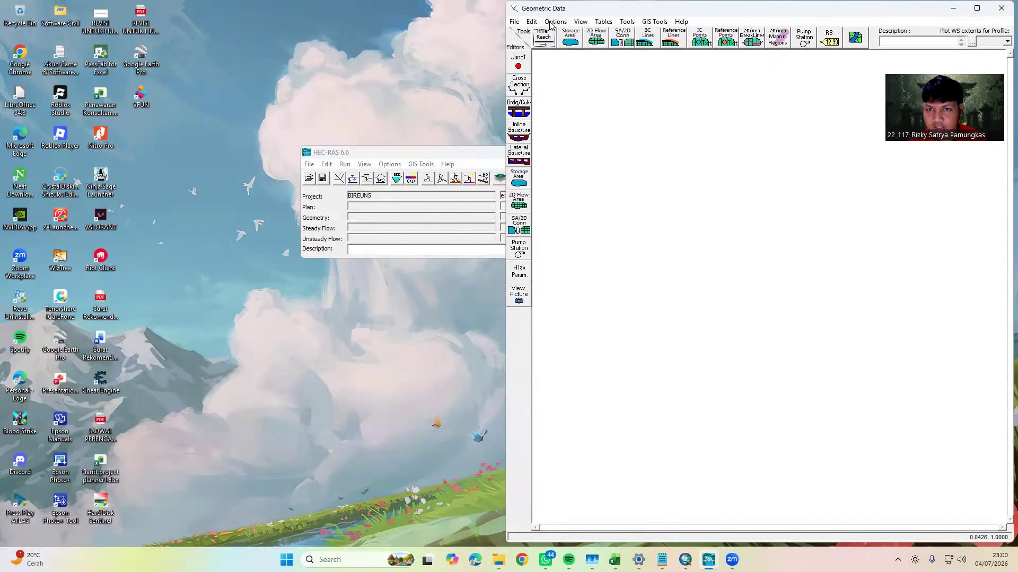
click(1000, 8)
click(339, 178)
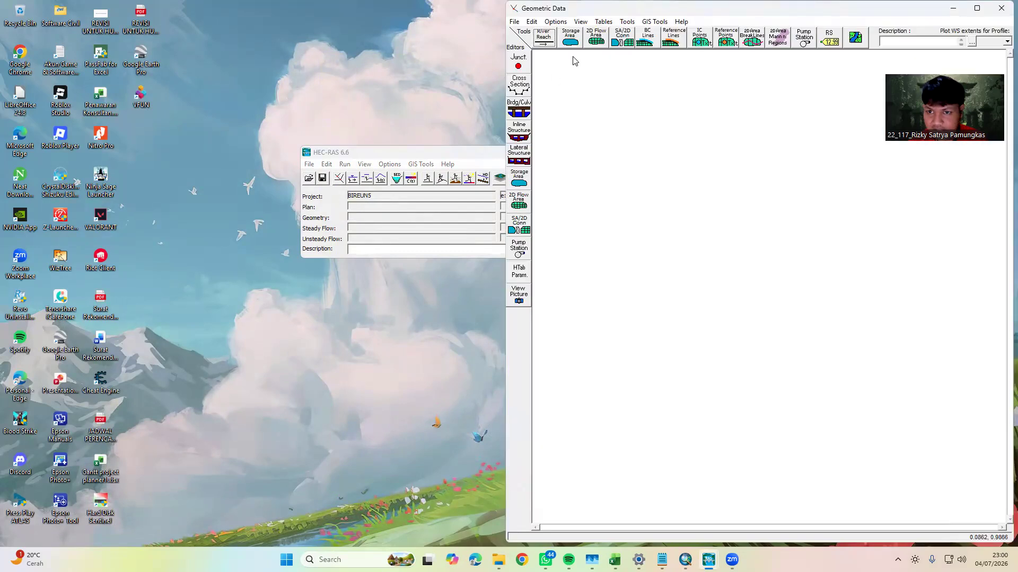
click(977, 8)
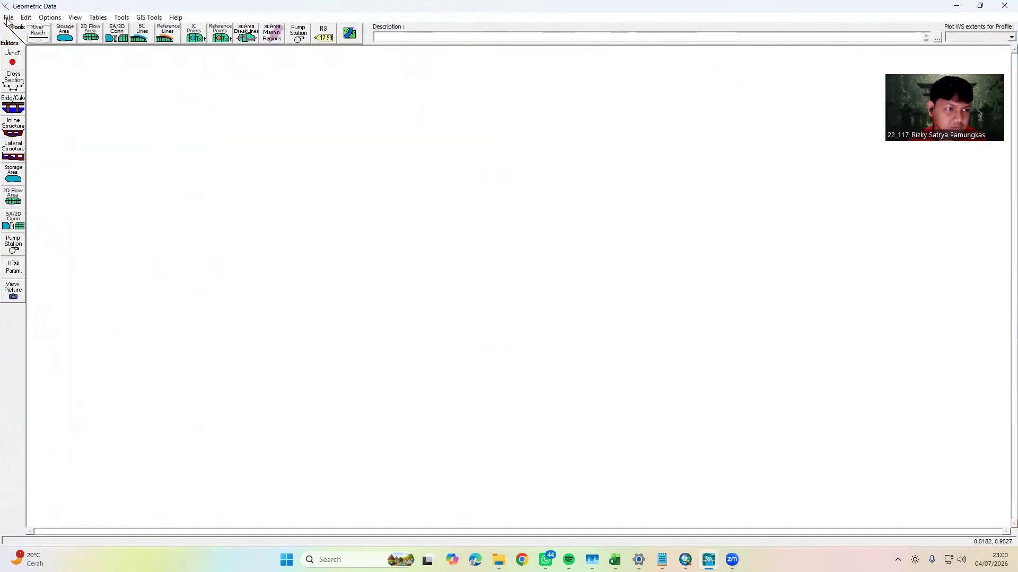
click(8, 18)
click(45, 42)
click(316, 215)
click(646, 393)
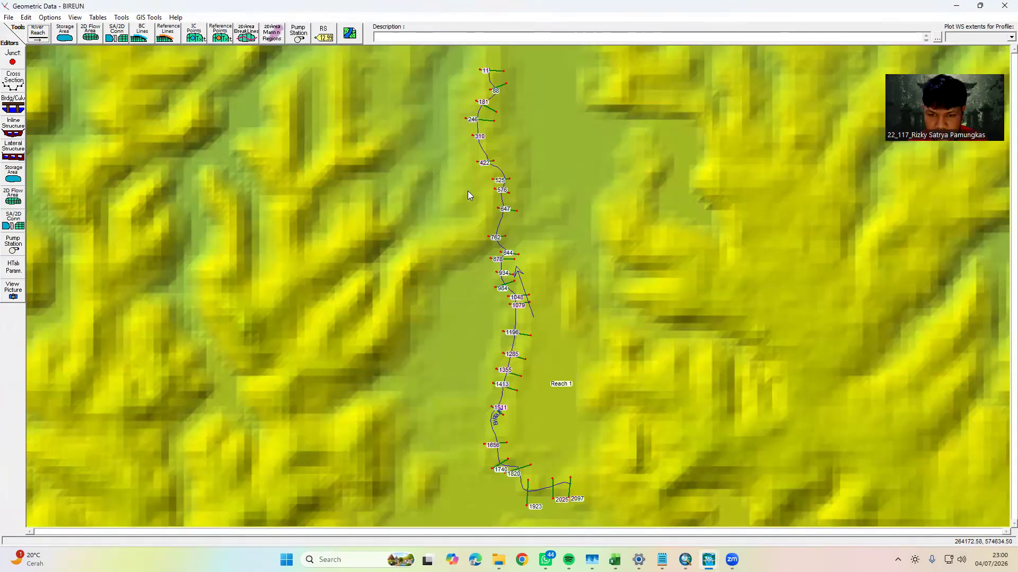
Open the most upstream cross section, river station 2097, in the cross section editor
right_click(574, 353)
click(562, 309)
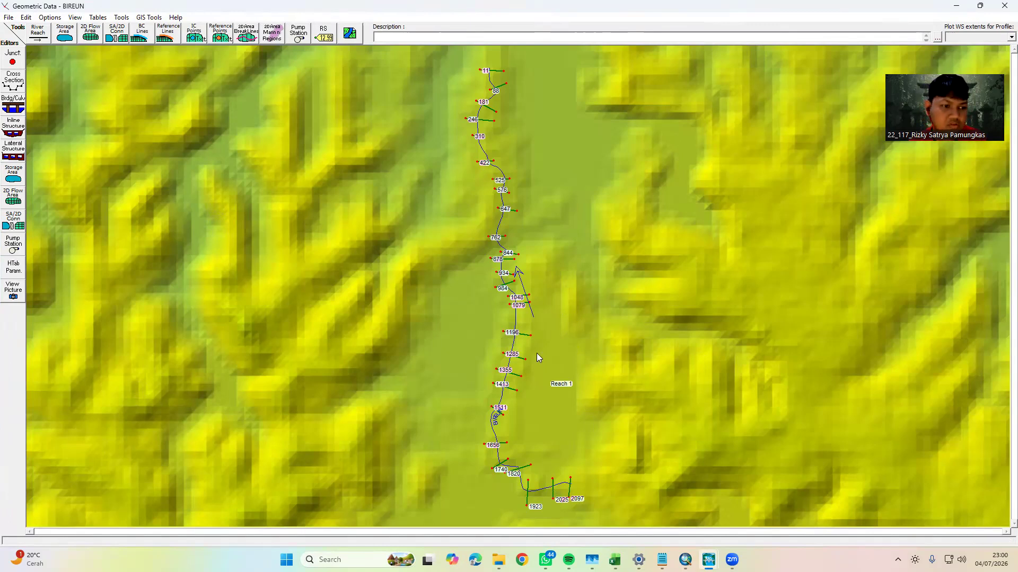
right_click(568, 488)
click(611, 336)
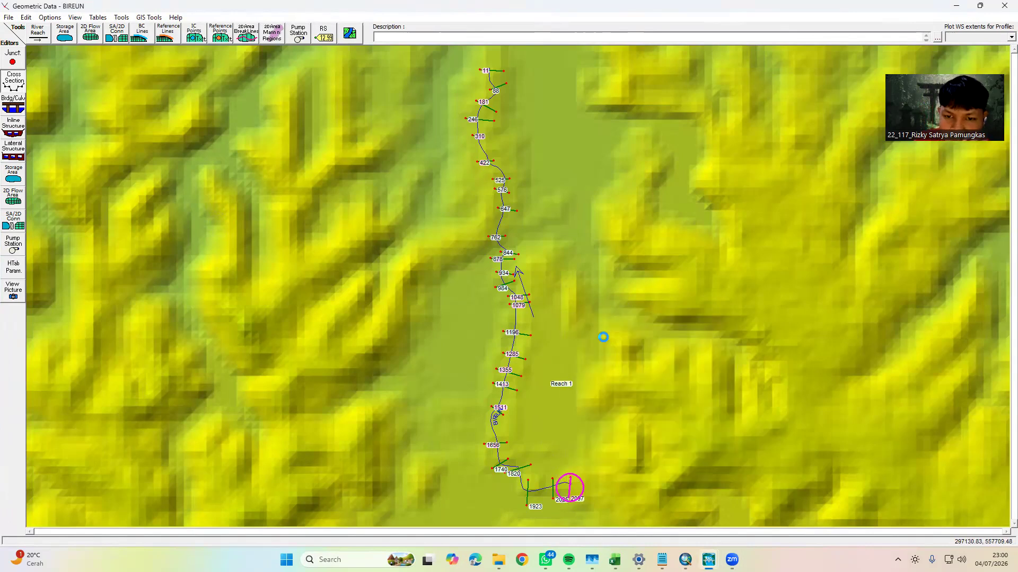
Bring the cross section editor forward, switch to the Excel Long Cross workbook, and copy the L.258 x and y values (B3:C11)
double_click(721, 54)
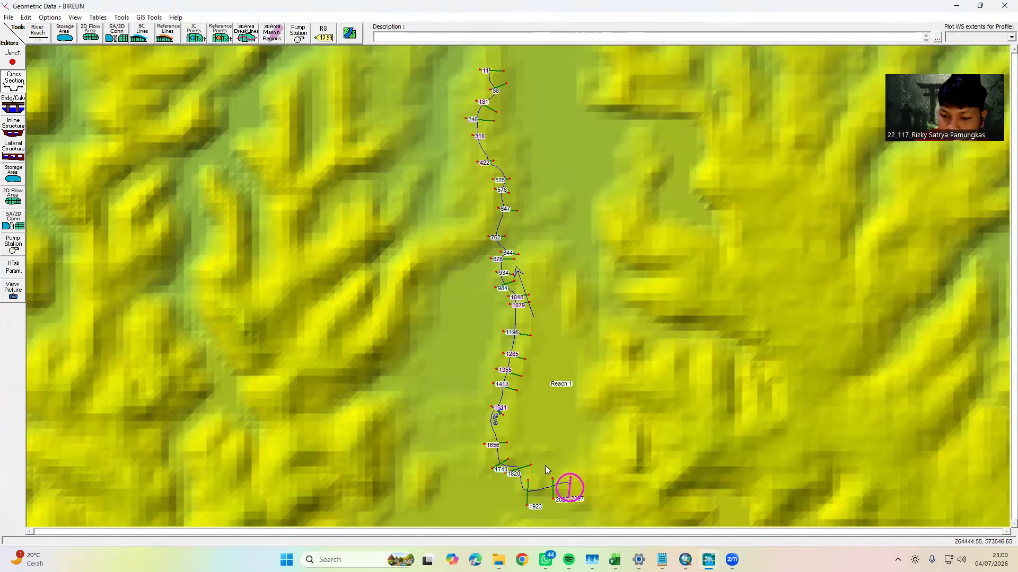
mouse_move(709, 559)
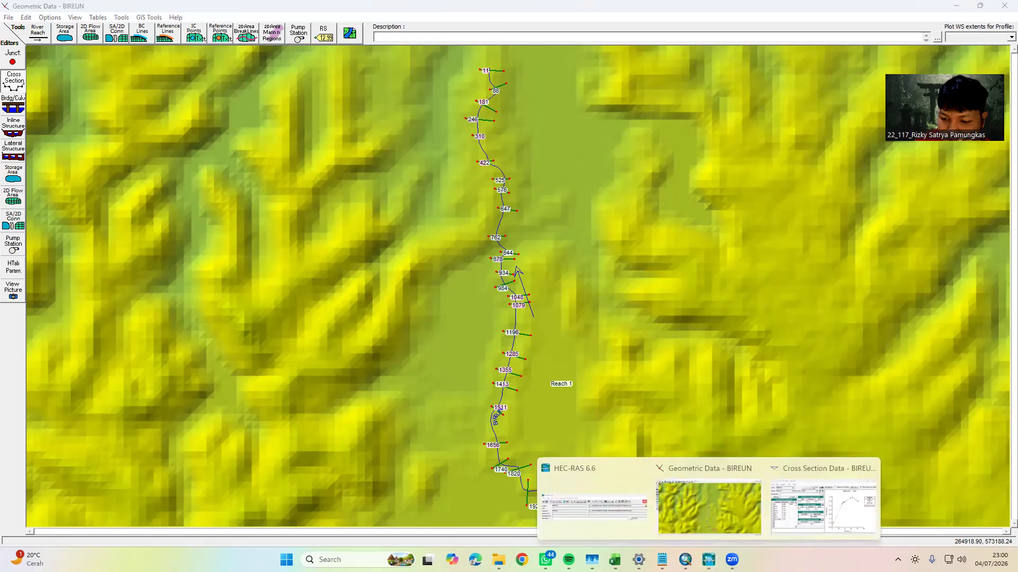
click(822, 504)
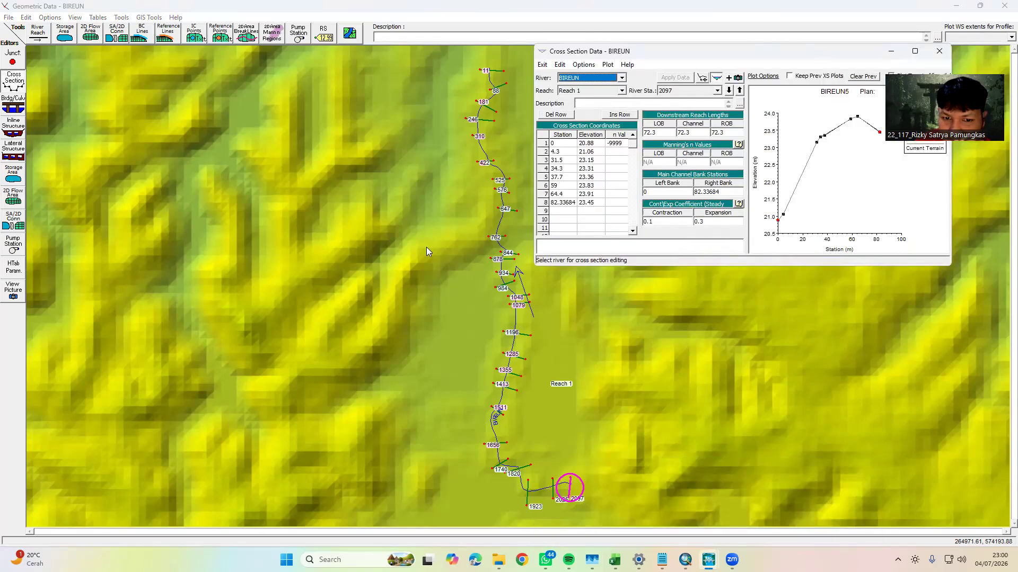
mouse_move(615, 560)
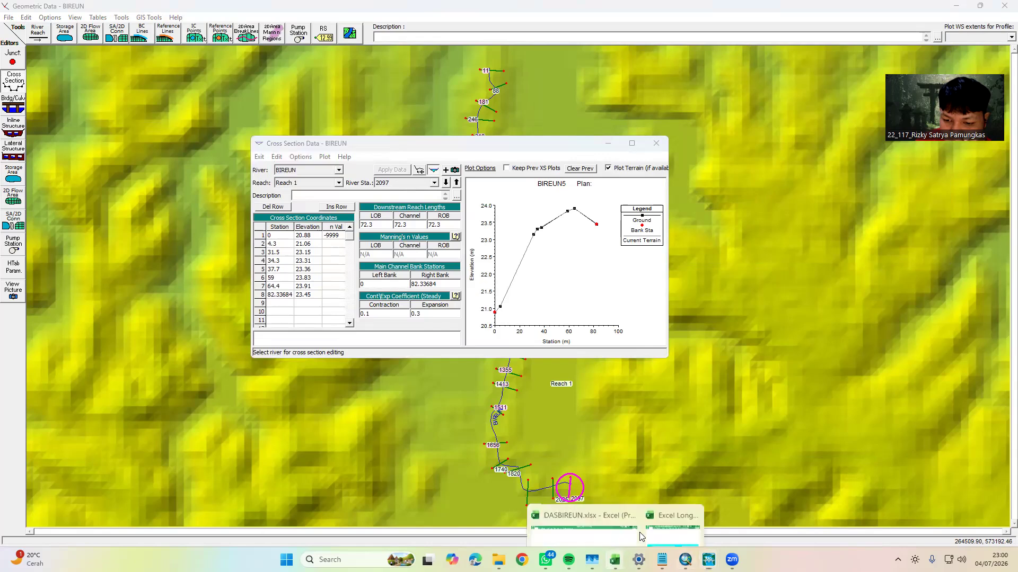
click(670, 534)
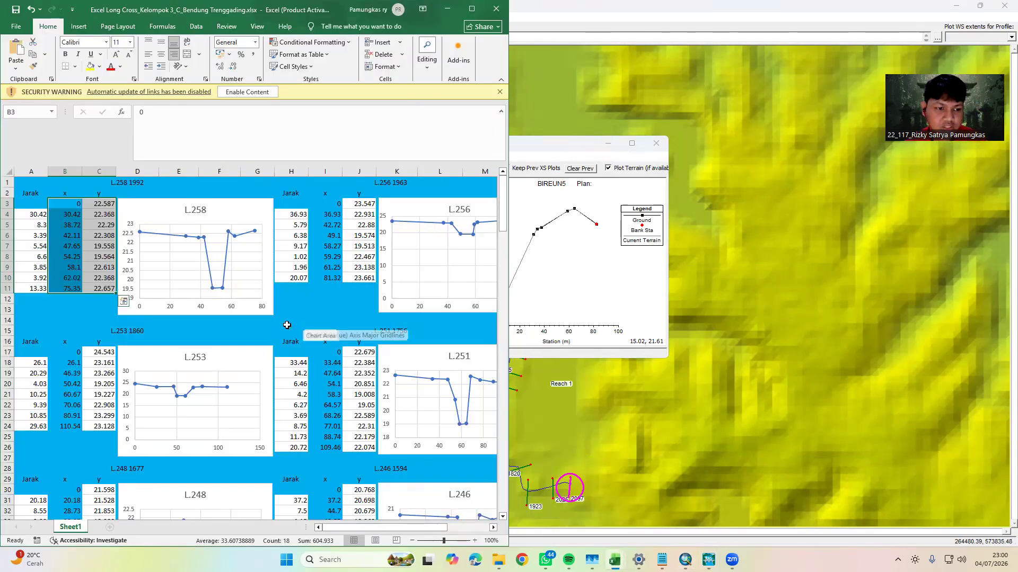
click(322, 319)
drag(66, 206, 103, 289)
key(ctrl+c)
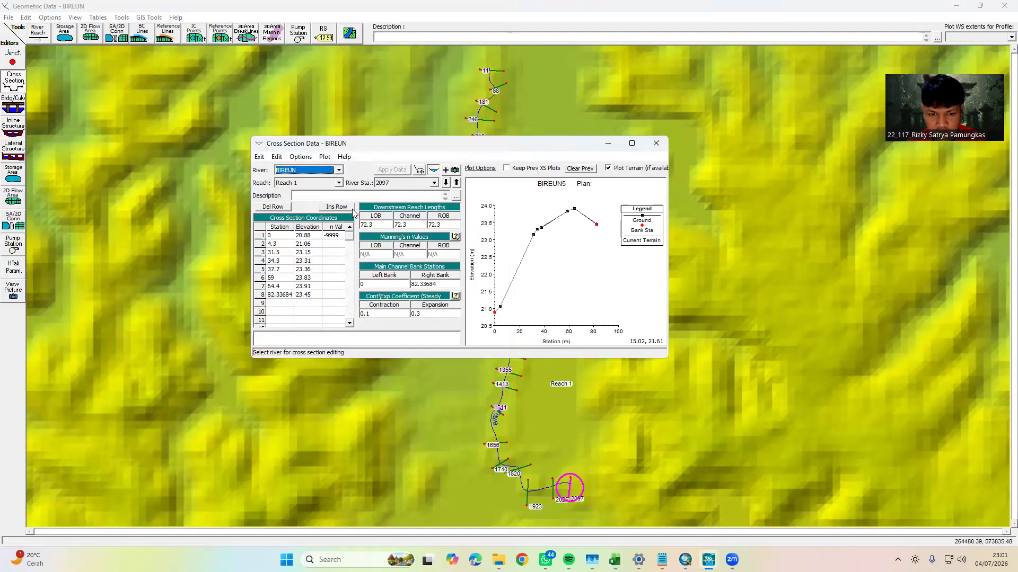
Back in HEC-RAS, paste the copied values over river station 2097's station and elevation data and apply them, leaving the cut line alone
key(alt+Tab)
click(280, 229)
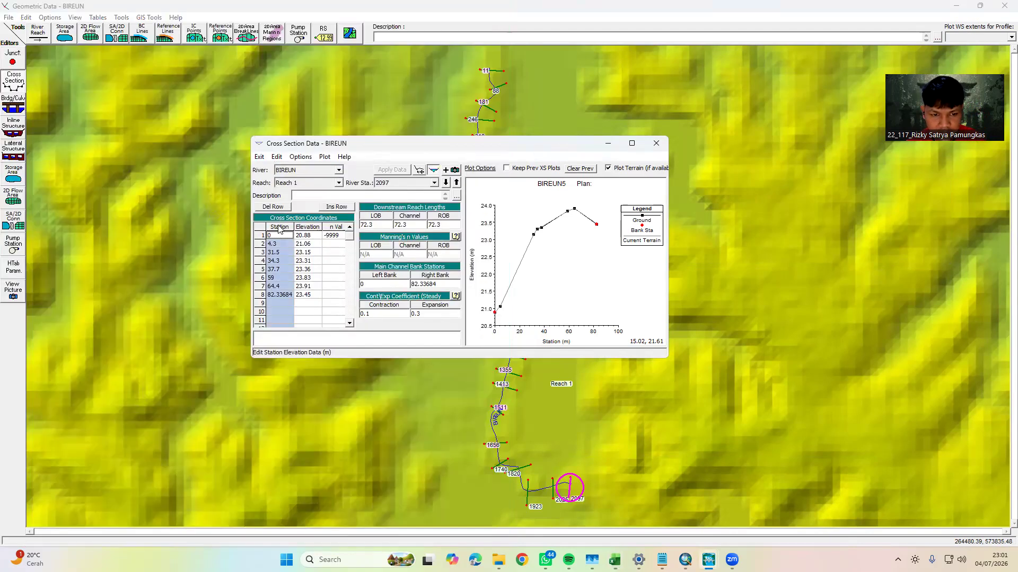
drag(279, 228, 310, 230)
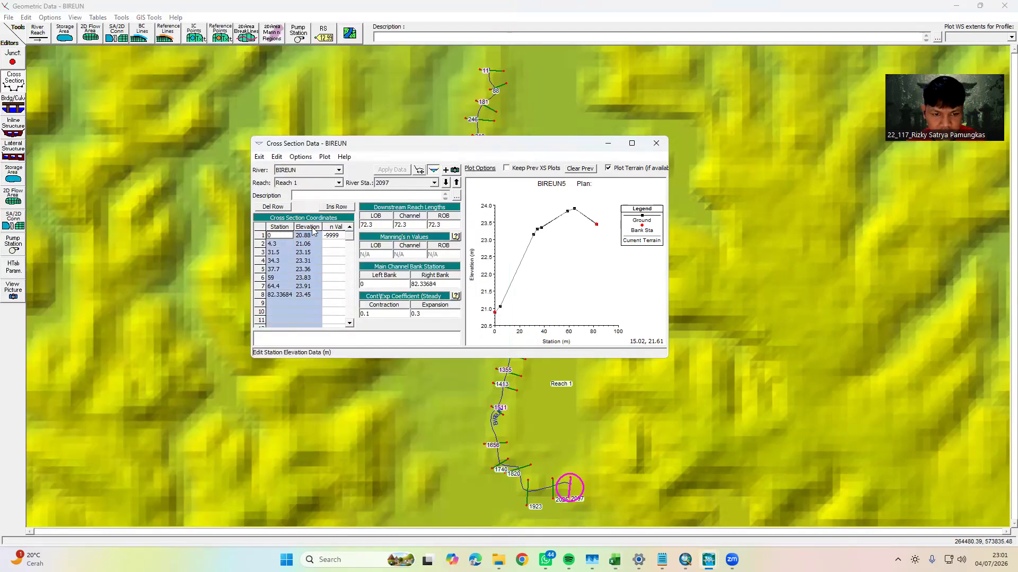
key(ctrl+v)
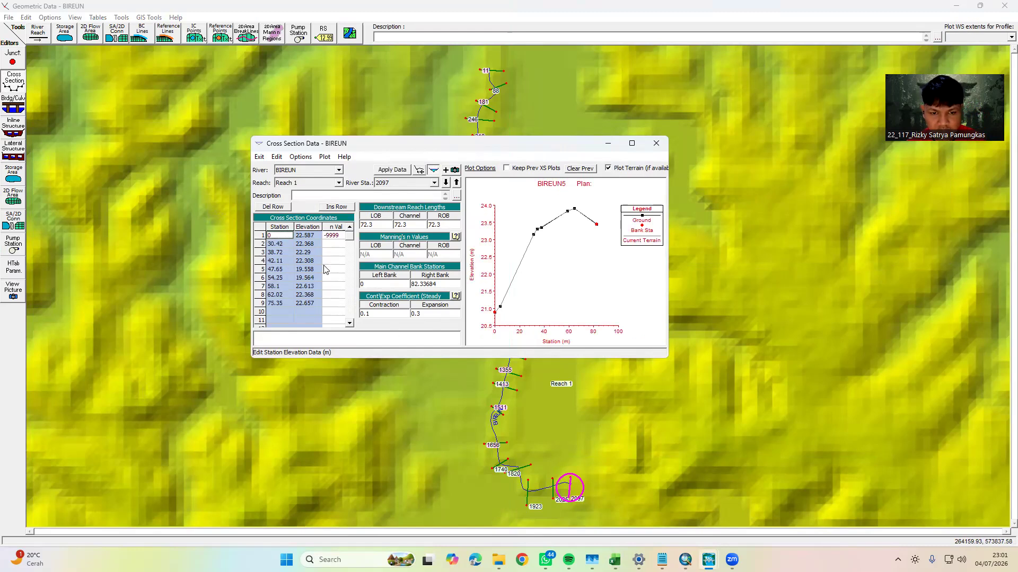
click(392, 169)
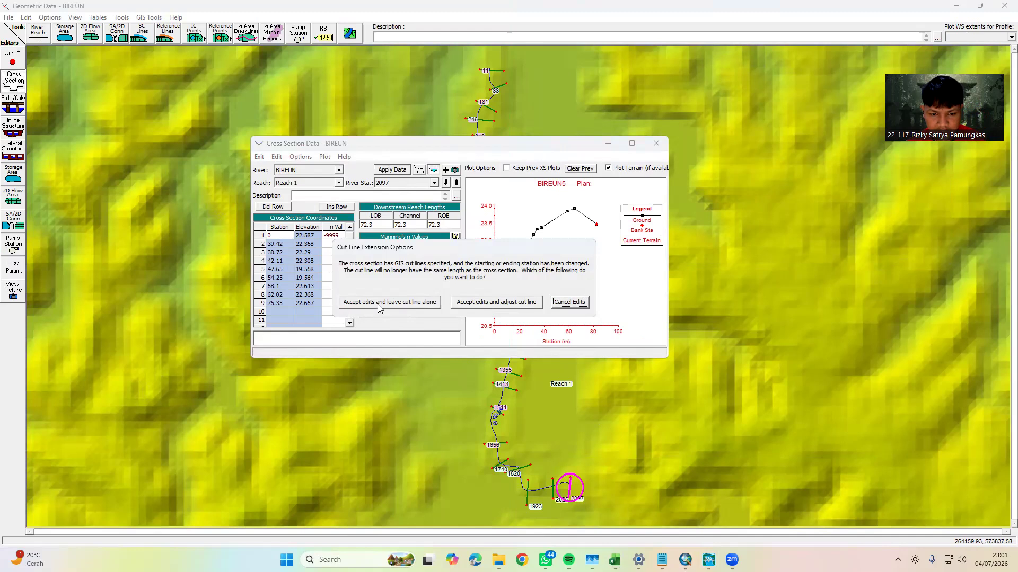
click(378, 307)
click(589, 313)
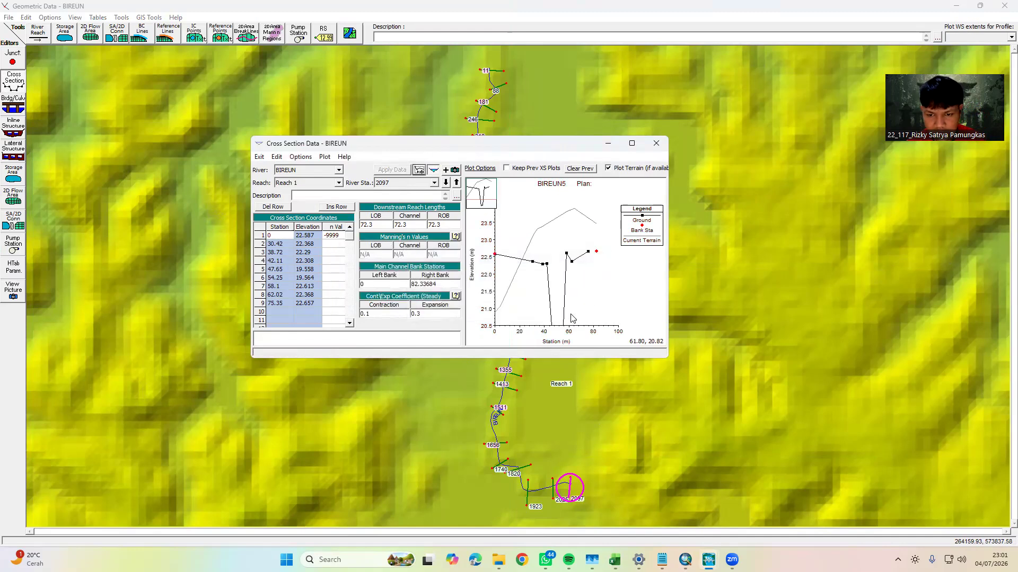
Set river station 2097's main channel bank stations to 38.72 for the left bank and 58.1 for the right, and apply them
click(446, 183)
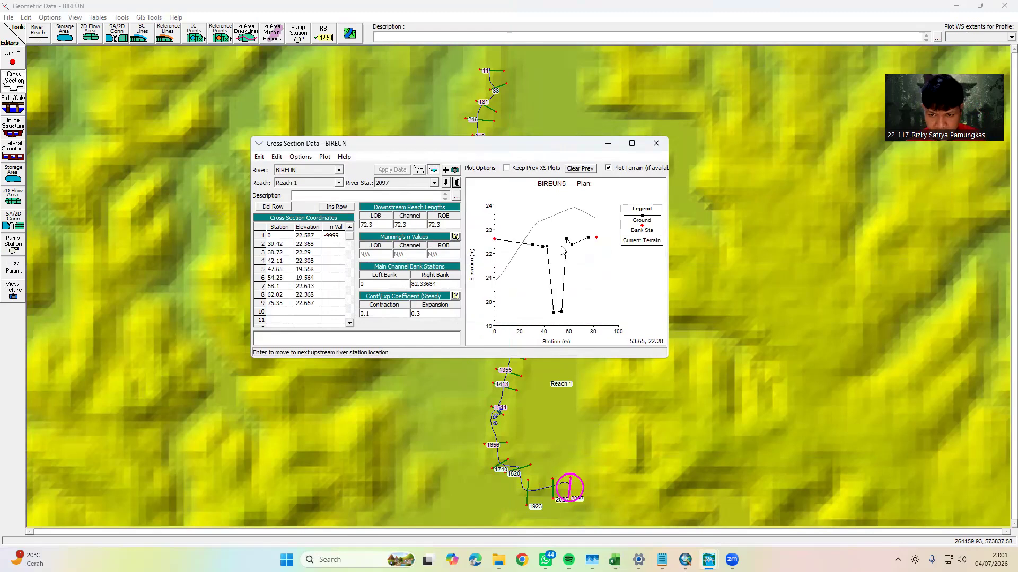
mouse_move(566, 241)
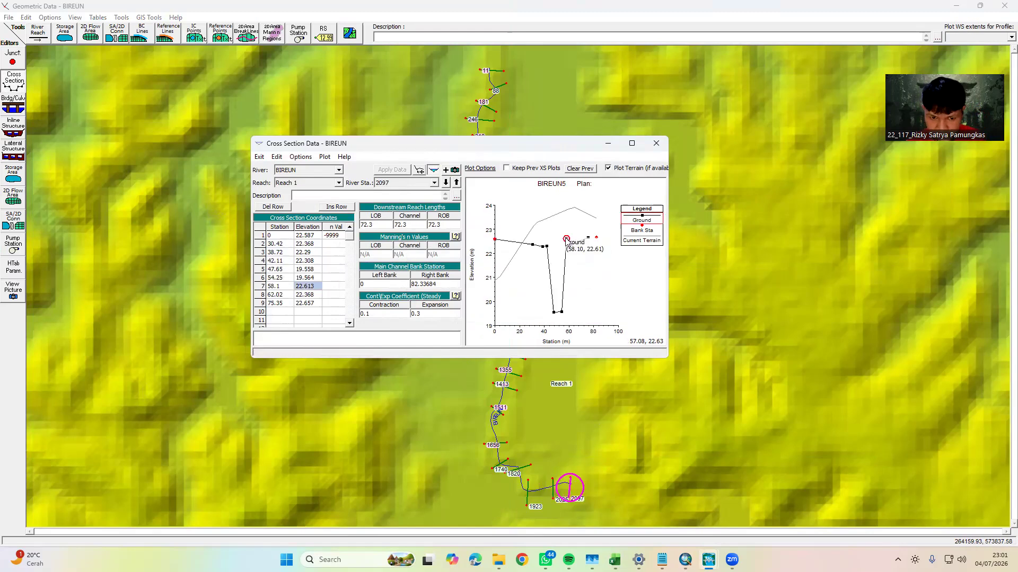
double_click(416, 284)
text(58.1)
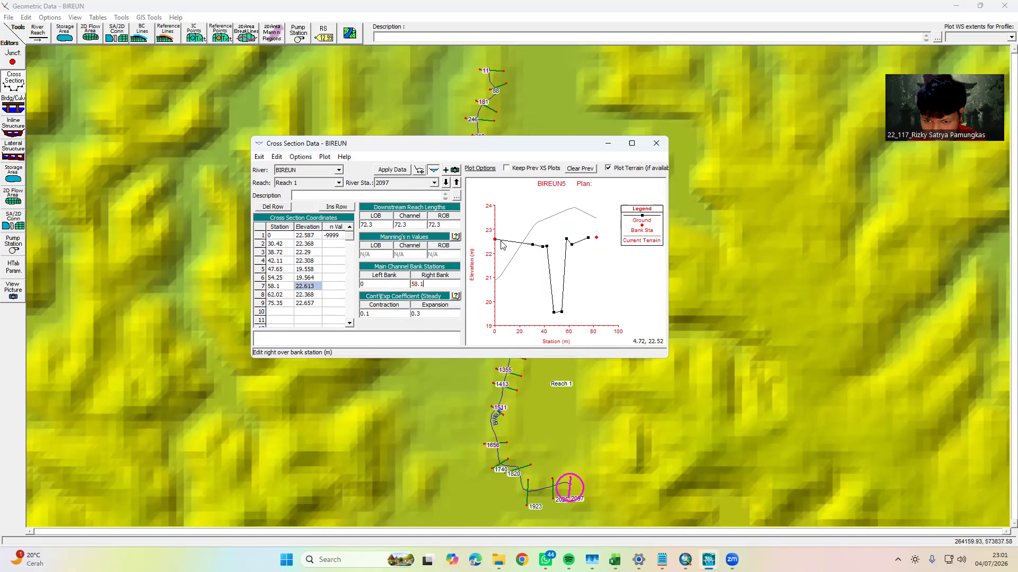
click(543, 247)
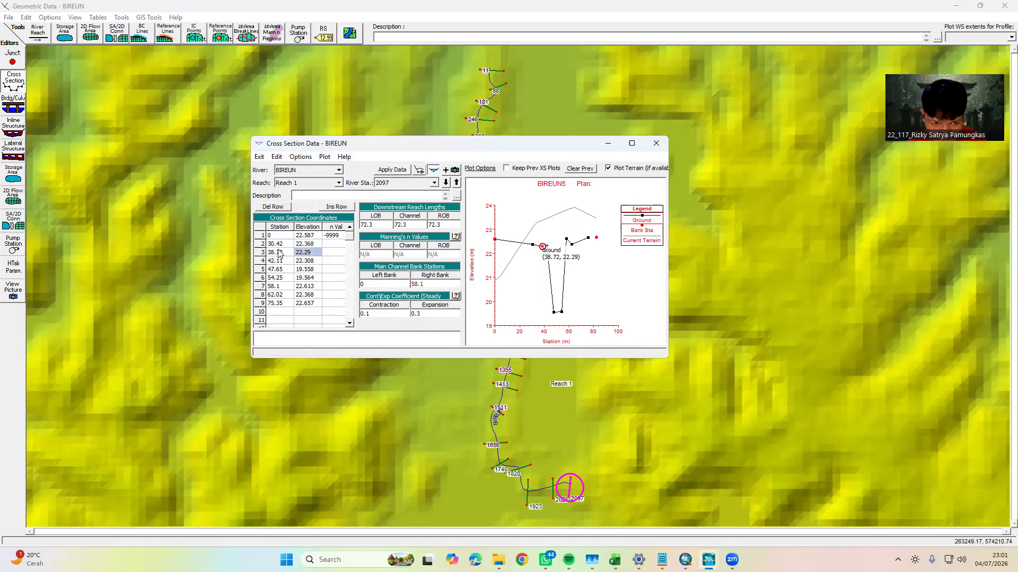
click(370, 286)
text(38.72)
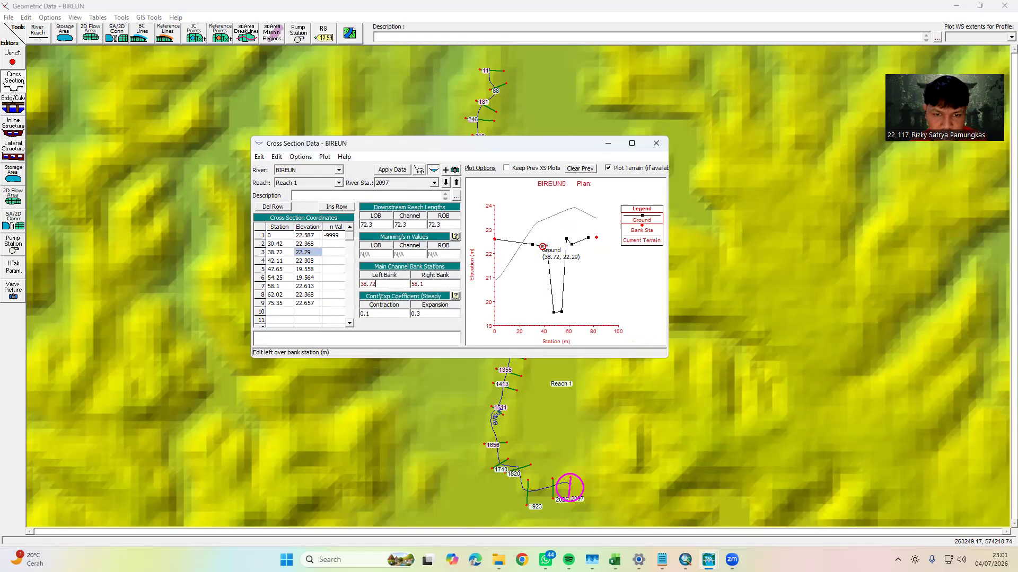
click(393, 169)
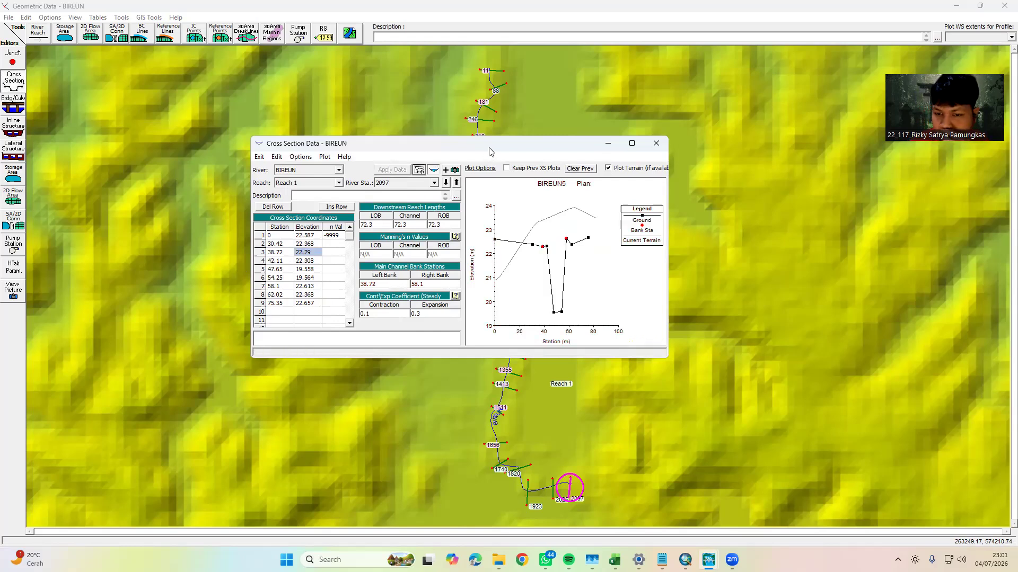
Move the cross section editor off the river and examine the cross sections downstream from 2097 and back up to 1048
drag(489, 153, 873, 206)
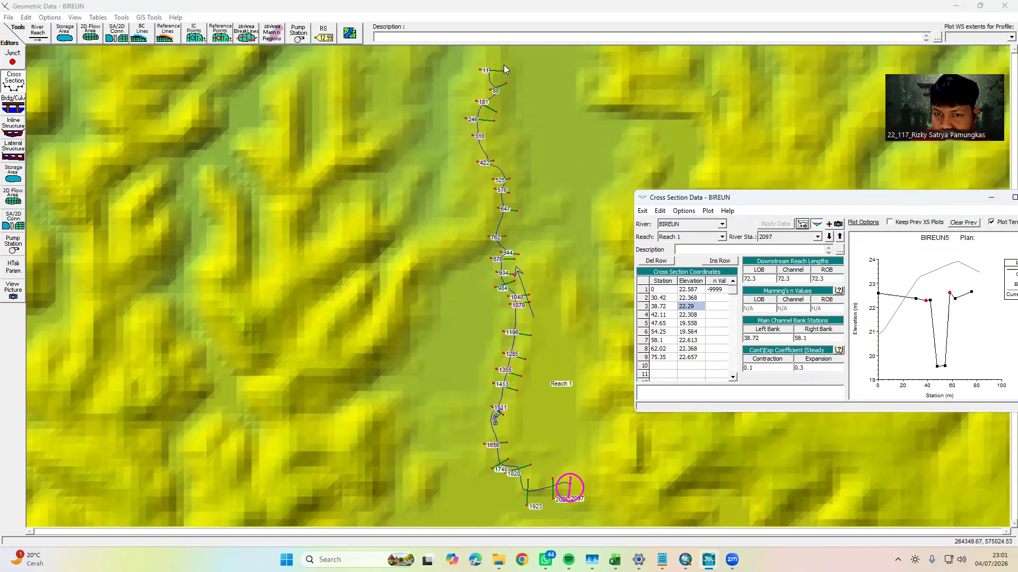
click(829, 237)
click(830, 236)
click(830, 237)
click(829, 237)
click(829, 237)
click(830, 237)
click(829, 237)
click(830, 237)
click(829, 237)
click(829, 237)
click(829, 237)
click(829, 237)
click(829, 237)
click(830, 237)
click(829, 237)
click(829, 237)
click(830, 236)
click(829, 237)
click(829, 237)
click(829, 237)
click(830, 237)
click(830, 238)
click(840, 239)
click(840, 238)
click(841, 238)
click(841, 239)
click(841, 239)
click(841, 239)
click(840, 239)
click(840, 237)
click(840, 237)
click(840, 237)
click(840, 237)
click(840, 236)
click(840, 237)
drag(864, 206, 482, 158)
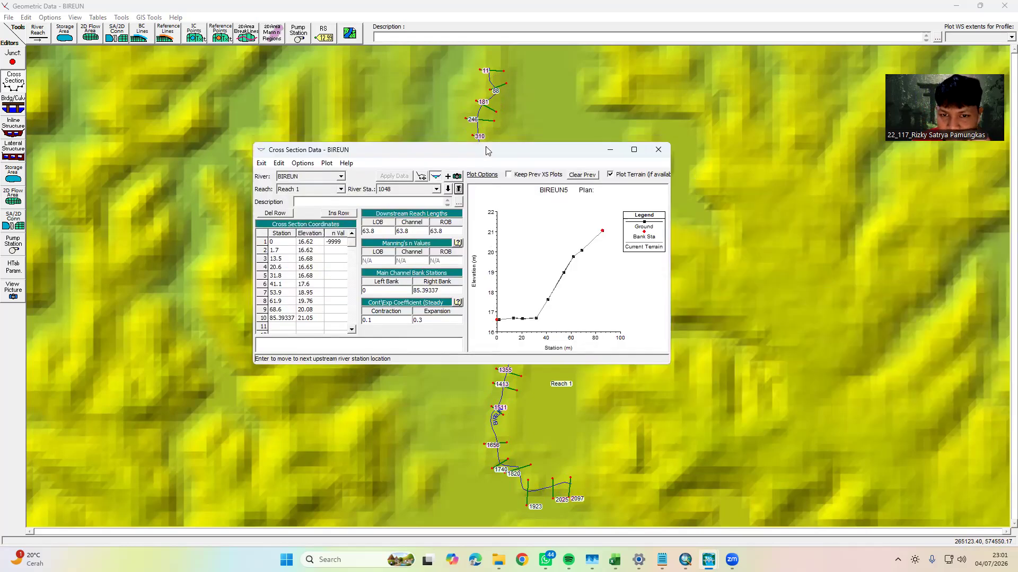
drag(487, 151, 437, 172)
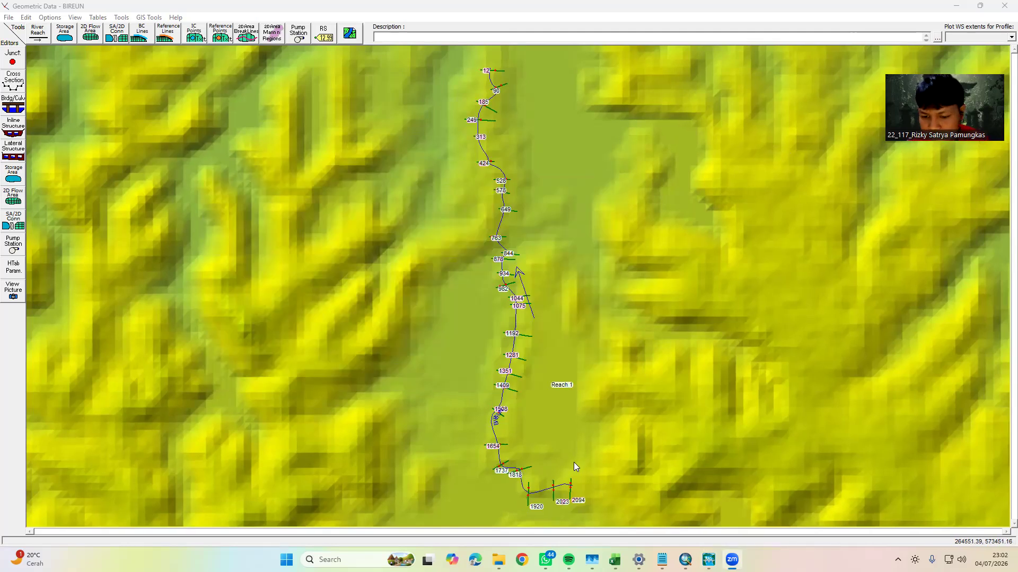
Open the cross section at river station 2094 for editing and place its editor clear of the river
click(570, 489)
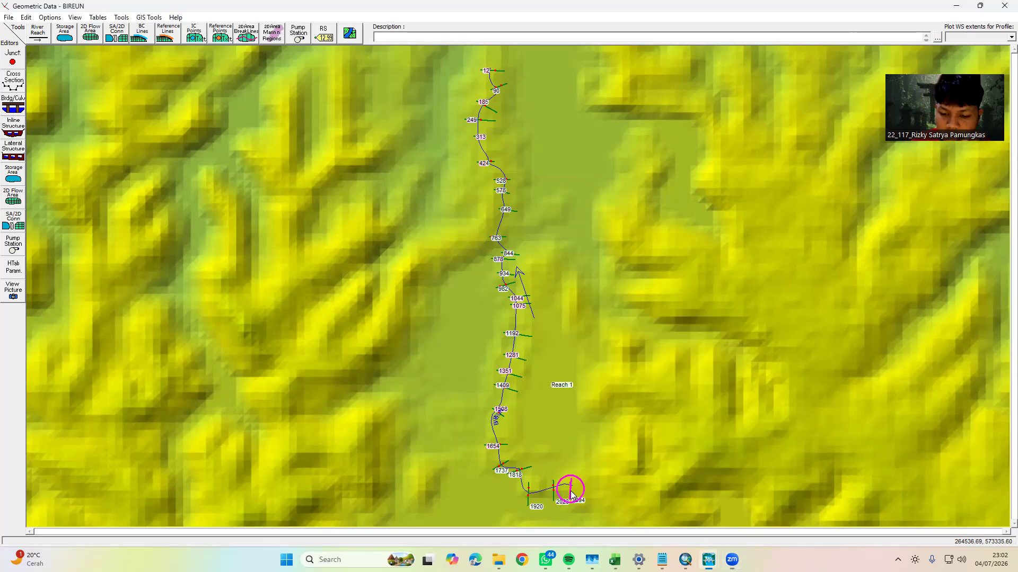
right_click(571, 494)
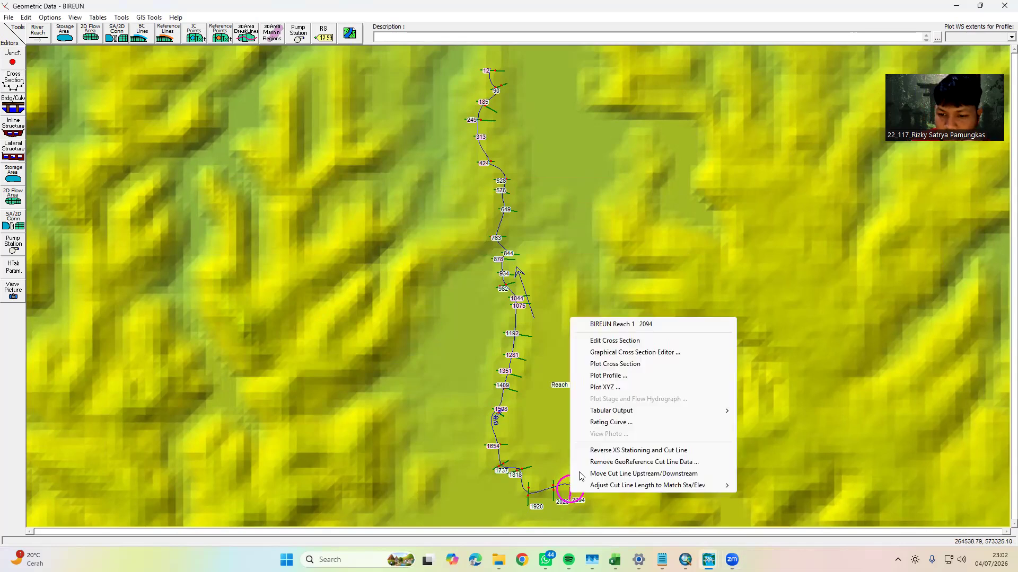
click(626, 341)
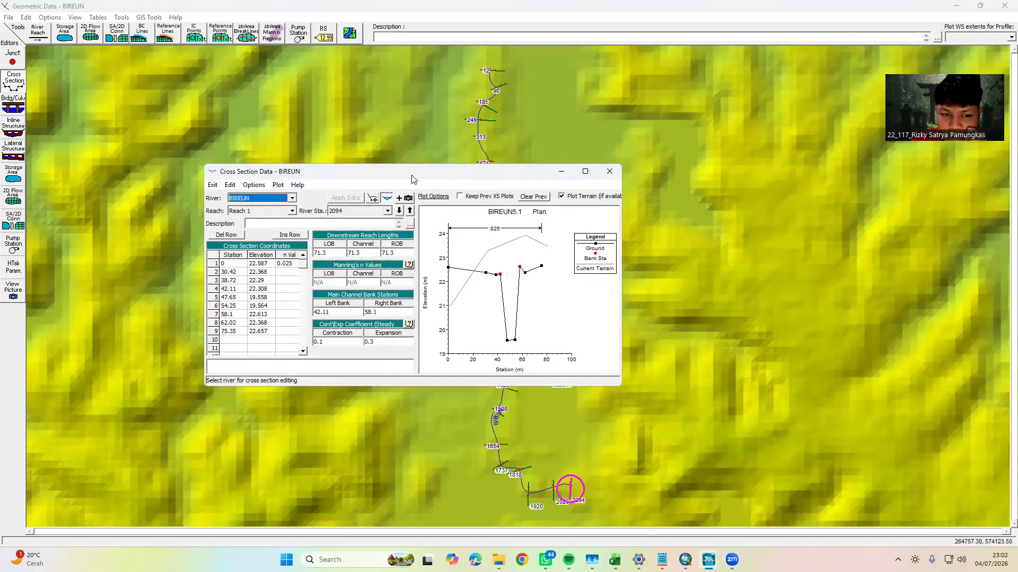
drag(411, 179, 285, 102)
Examine the completed cross sections along the reach, including the left and right bank stations at river station 1409
click(283, 134)
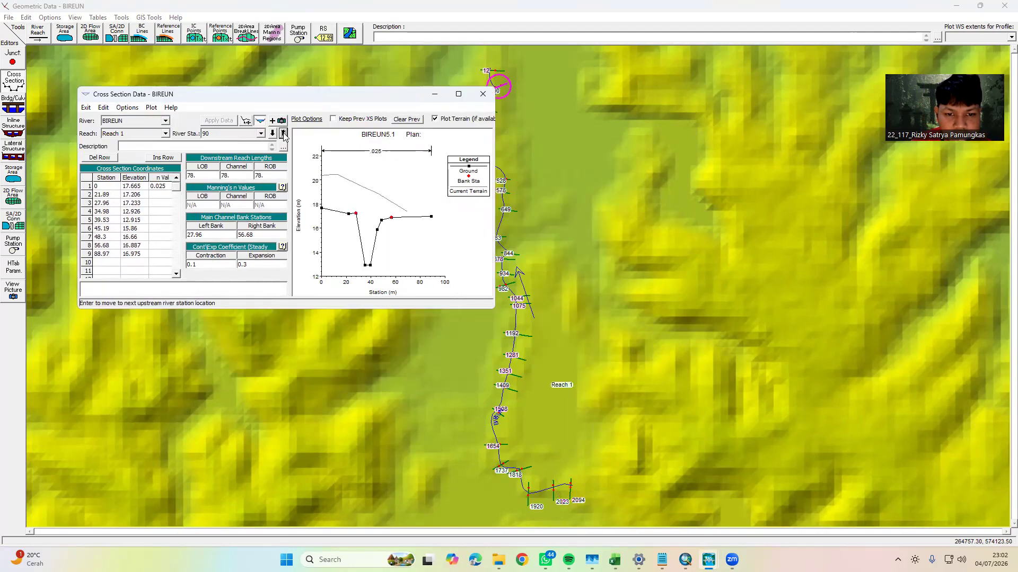
click(272, 133)
click(272, 133)
click(273, 133)
click(284, 133)
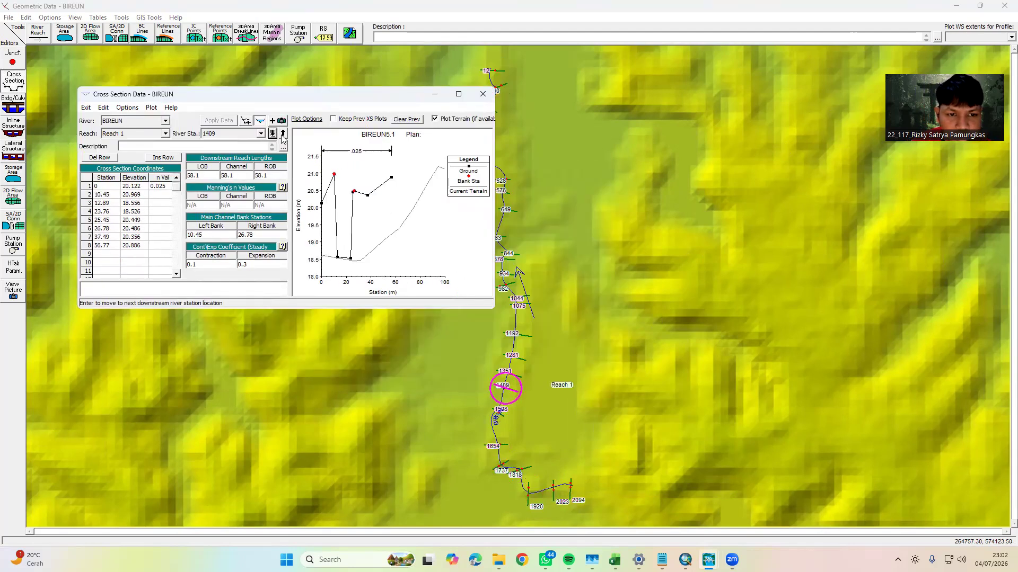
click(259, 234)
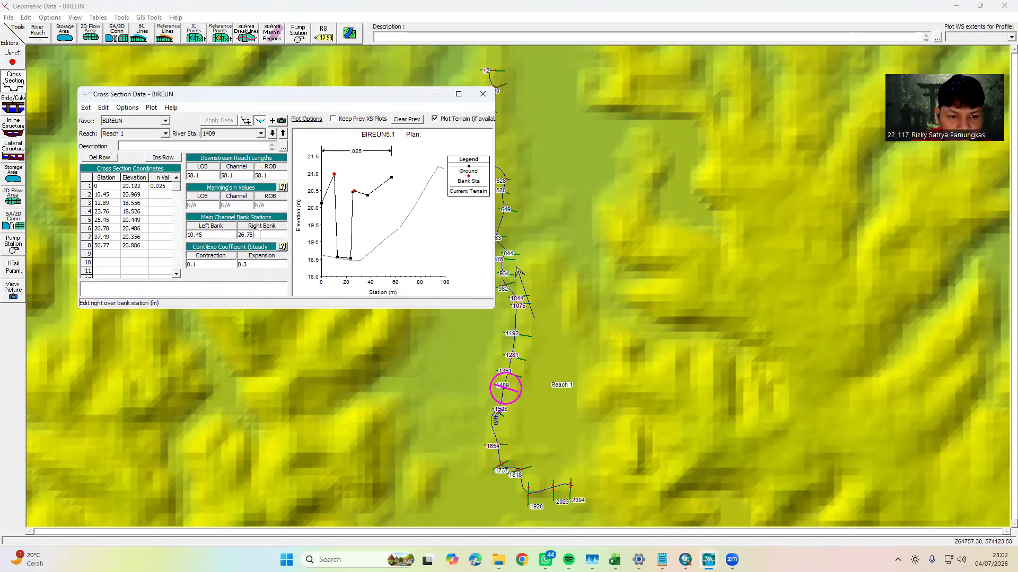
click(215, 235)
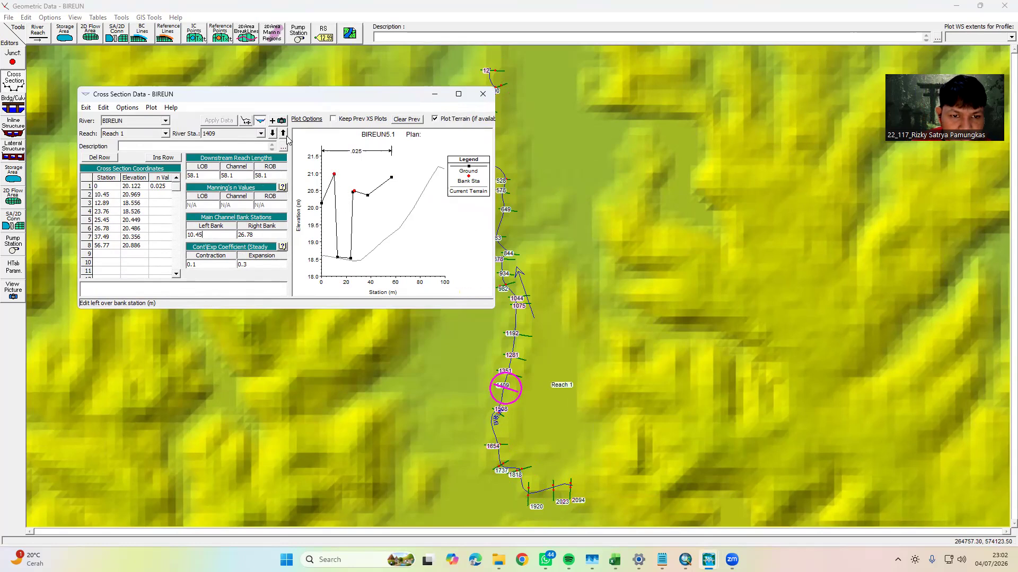
Look briefly at the Excel Long Cross workbook, minimize it, and close the cross section editor in HEC-RAS
mouse_move(615, 560)
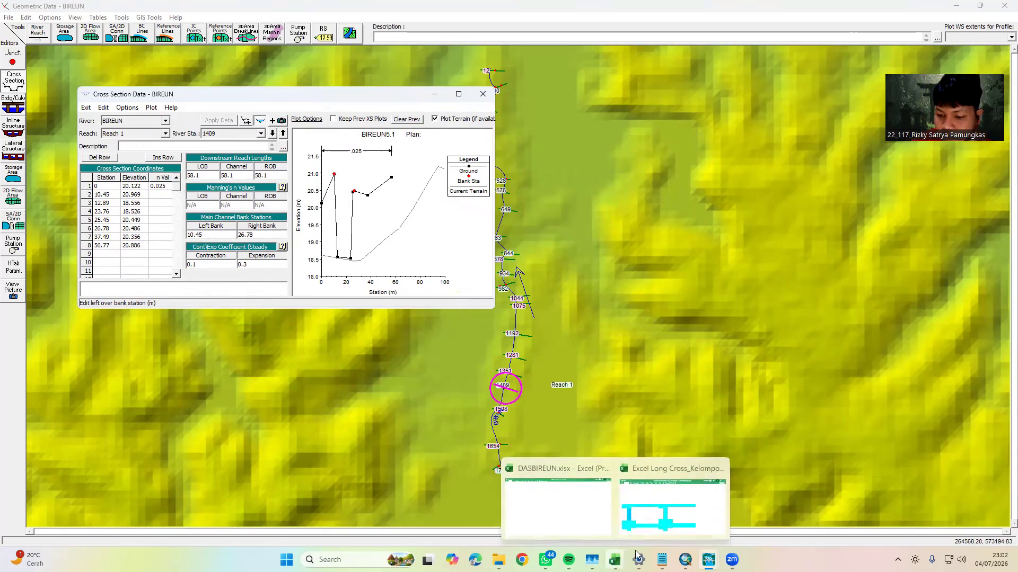
click(659, 518)
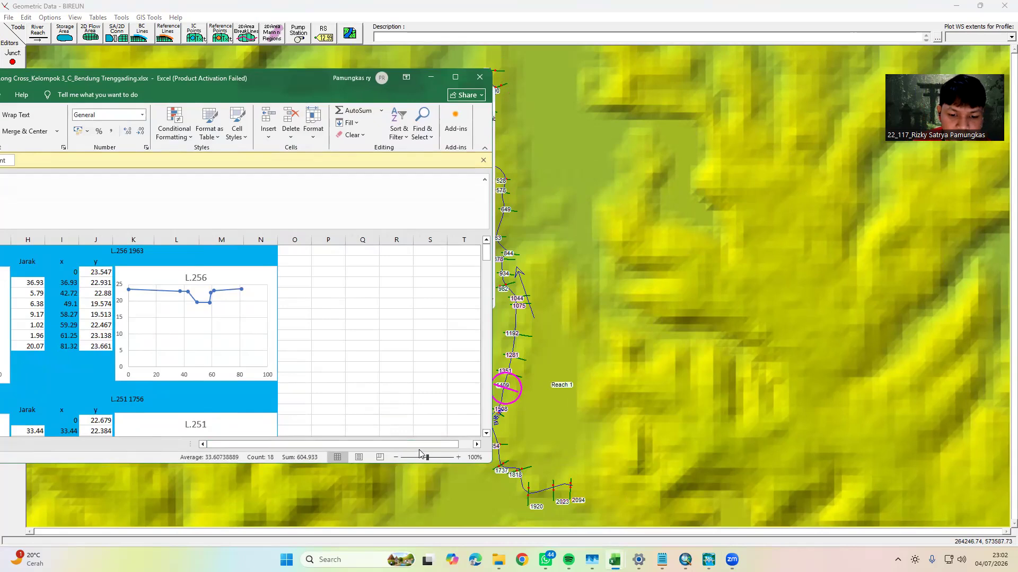
click(430, 78)
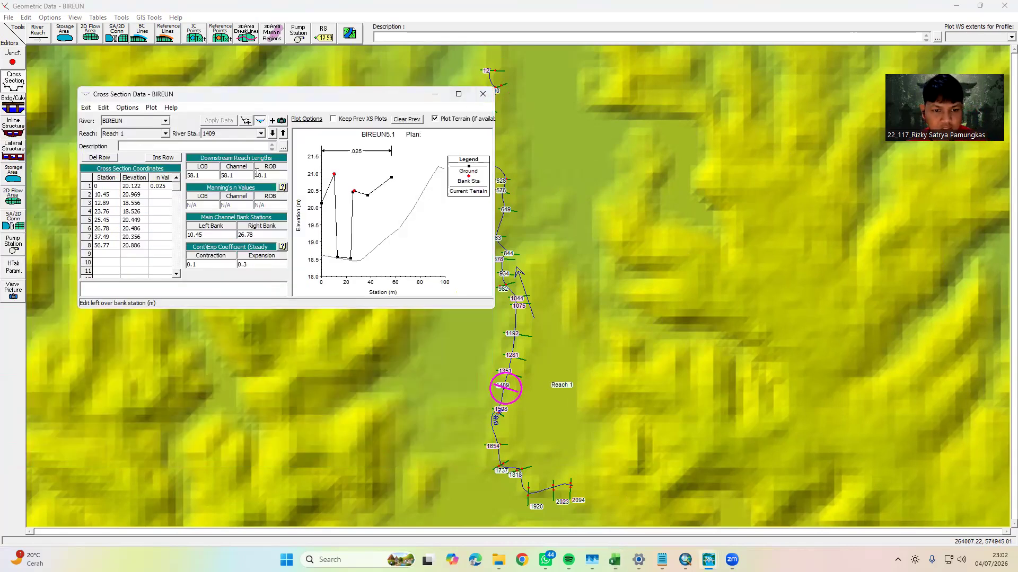
click(482, 94)
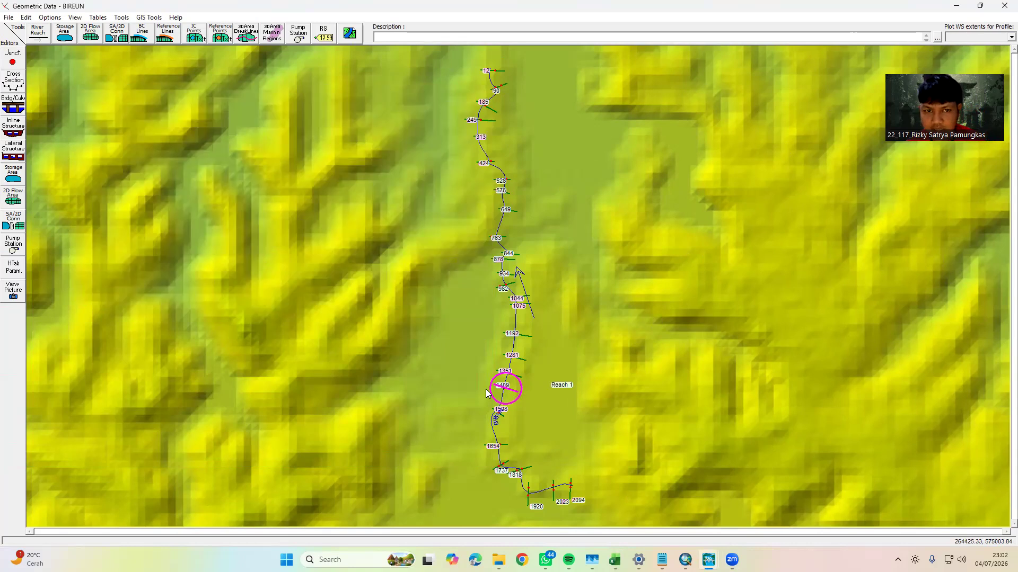
click(359, 149)
Open the horizontally varied Manning's n table for Reach 1 and move it to the middle of the map
click(94, 18)
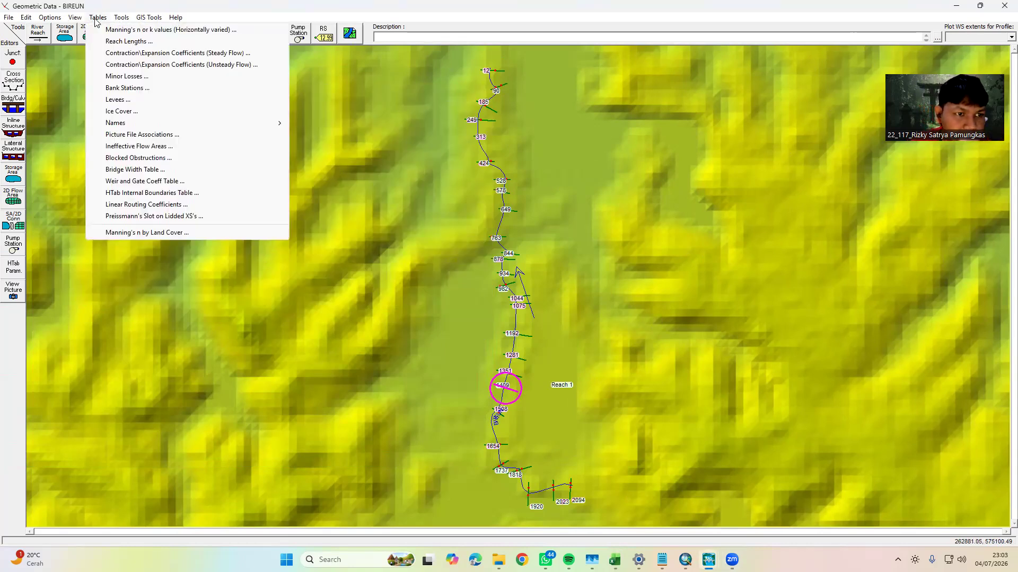
click(148, 29)
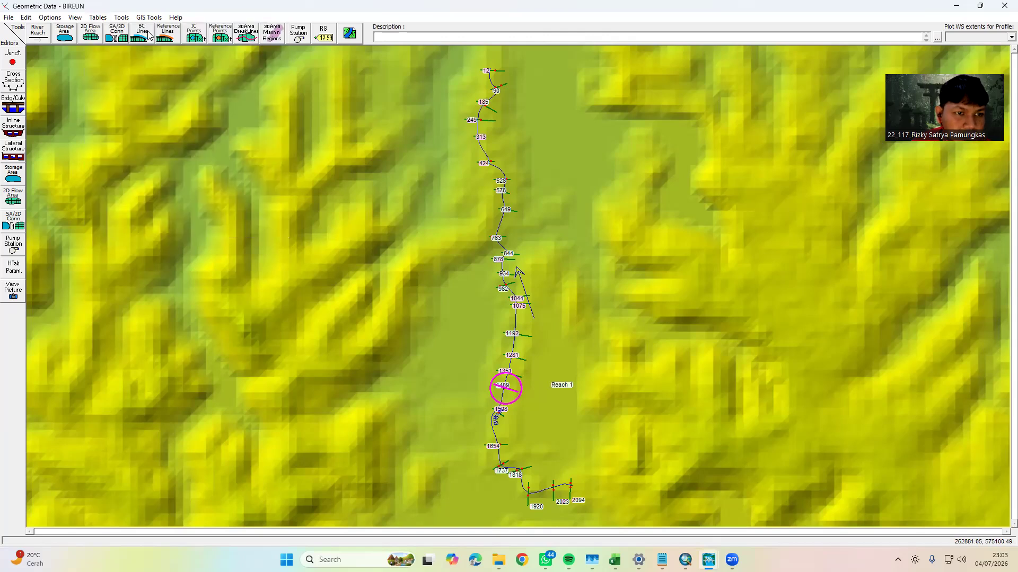
drag(720, 104, 468, 88)
Set the n #1 value of all river stations in the Manning's n table to 999
click(443, 150)
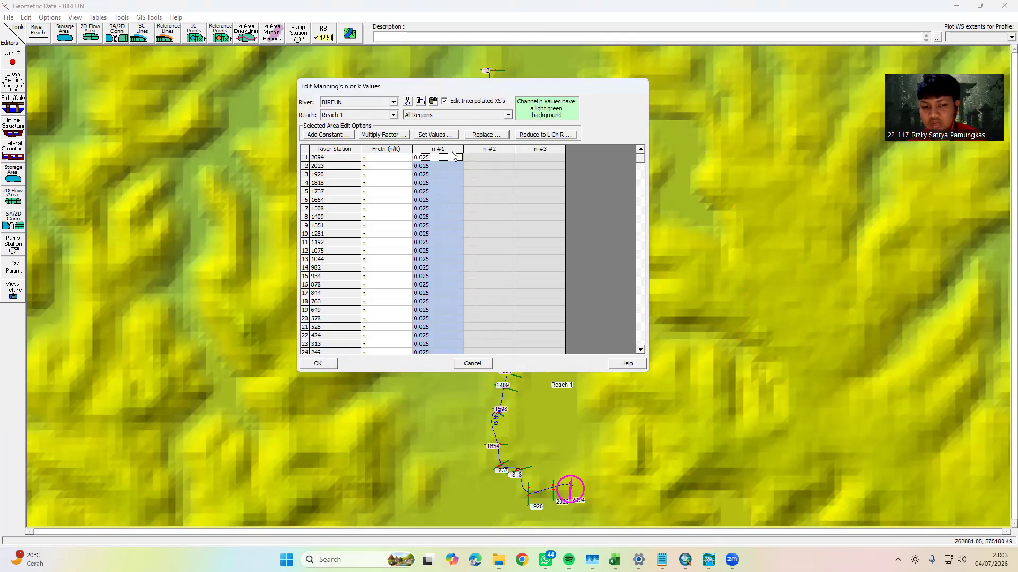
click(446, 137)
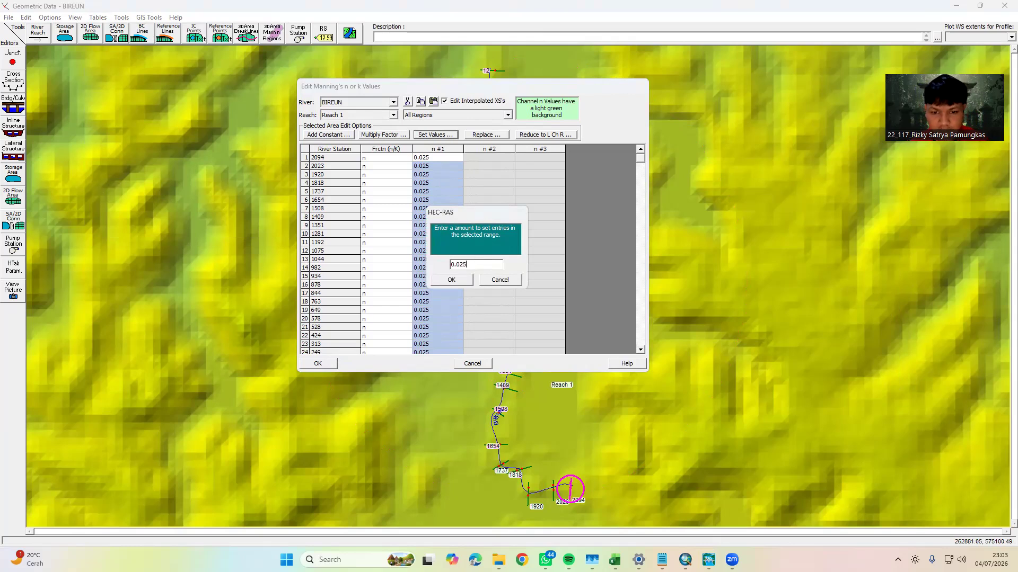
text(999)
click(463, 276)
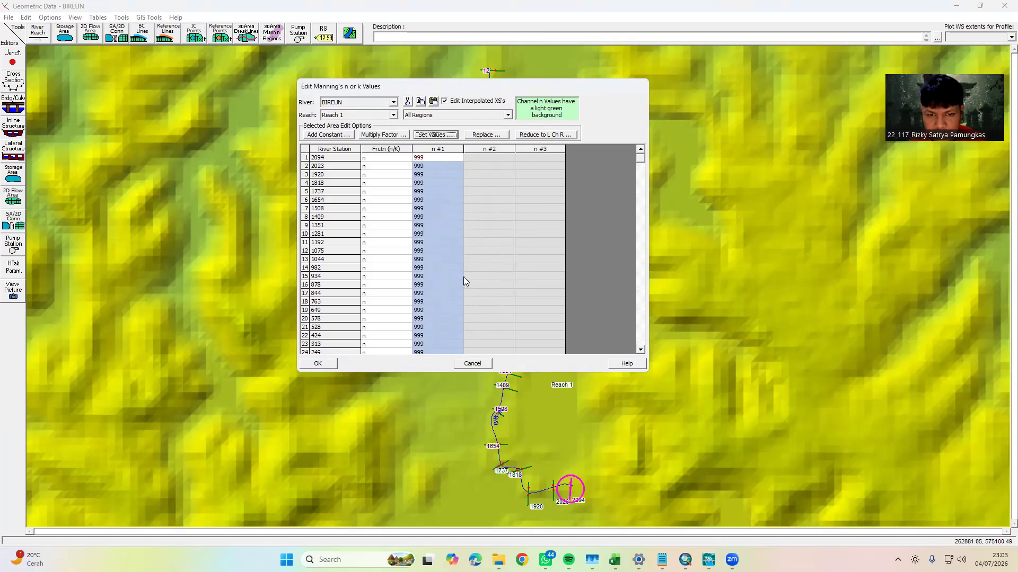
click(439, 137)
click(498, 279)
click(539, 226)
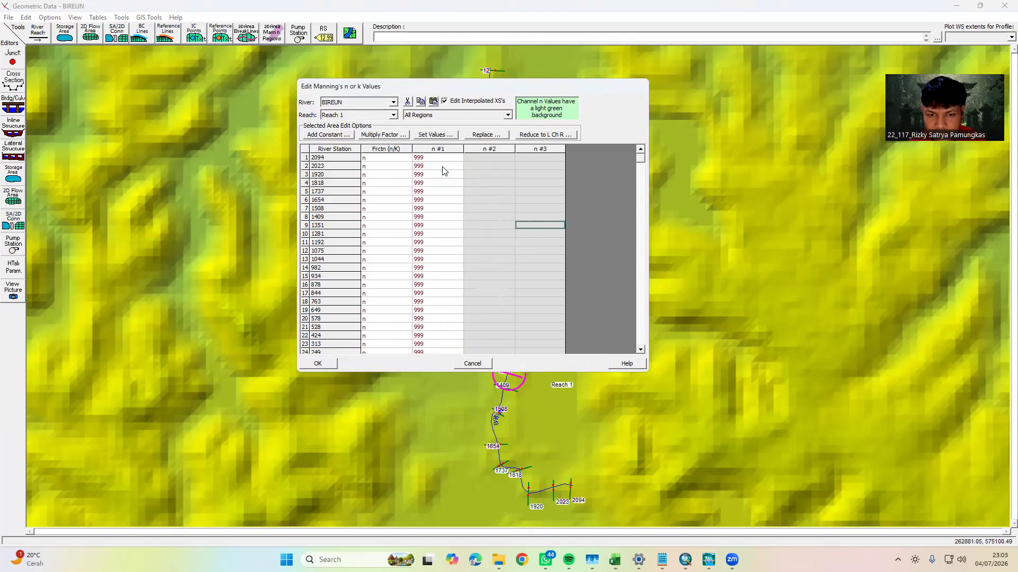
Set the n #1 value of all river stations to 0.025 and accept the Manning's n table
click(438, 150)
click(436, 136)
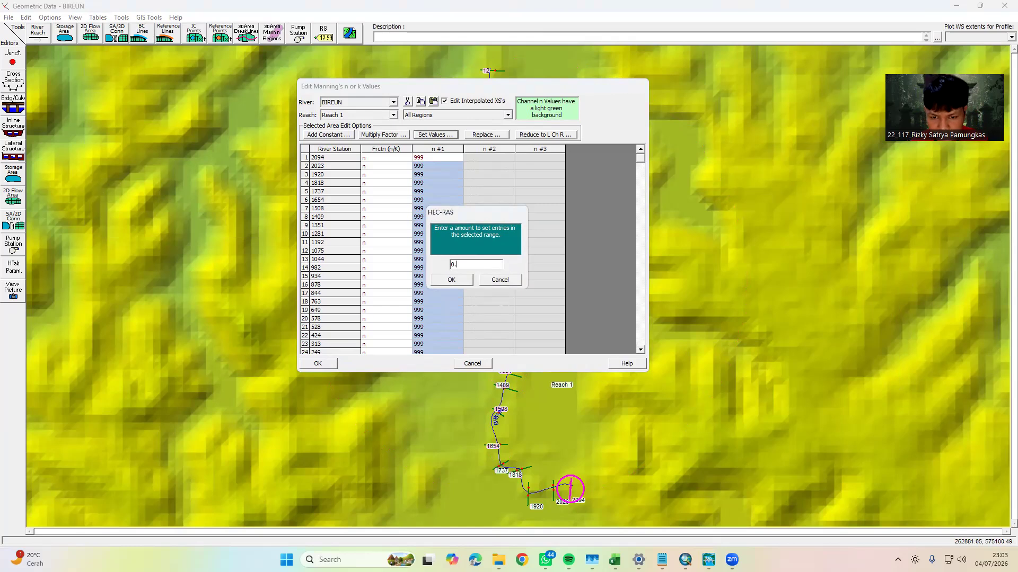
text(0.025)
click(451, 279)
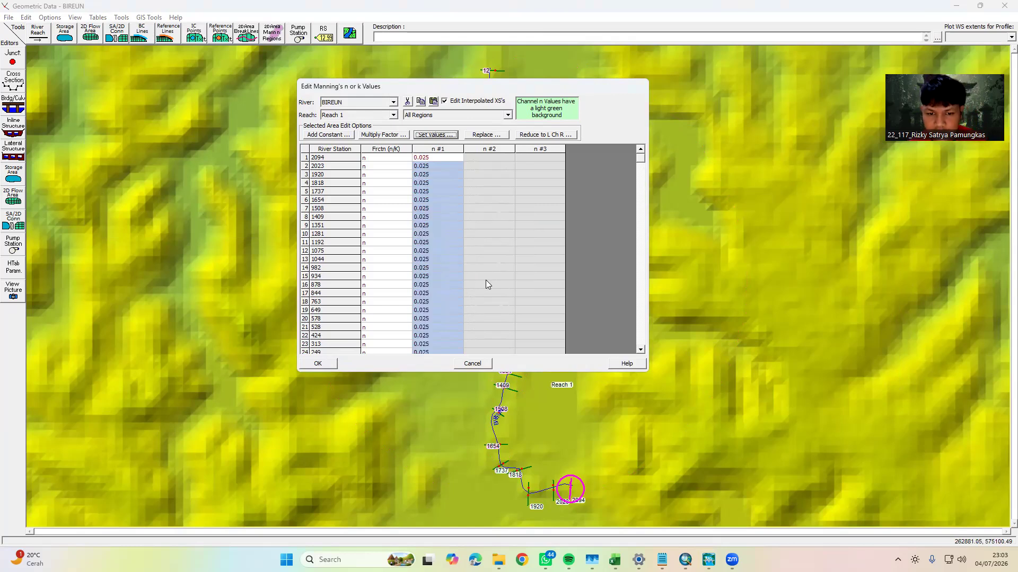
click(318, 364)
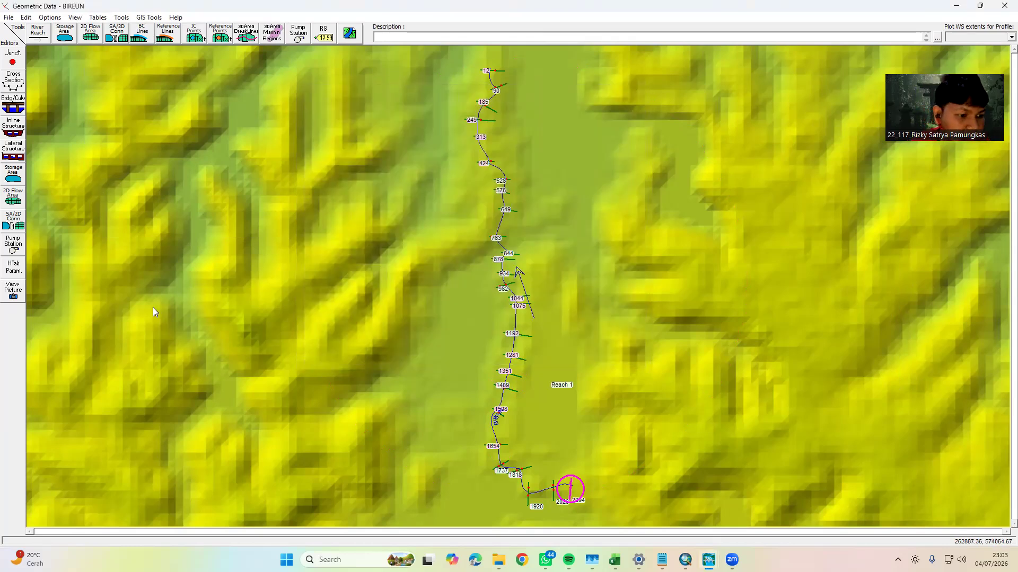
Open the hydraulic table parameters for the cross sections and set the number of points to 100 for all river stations
click(15, 274)
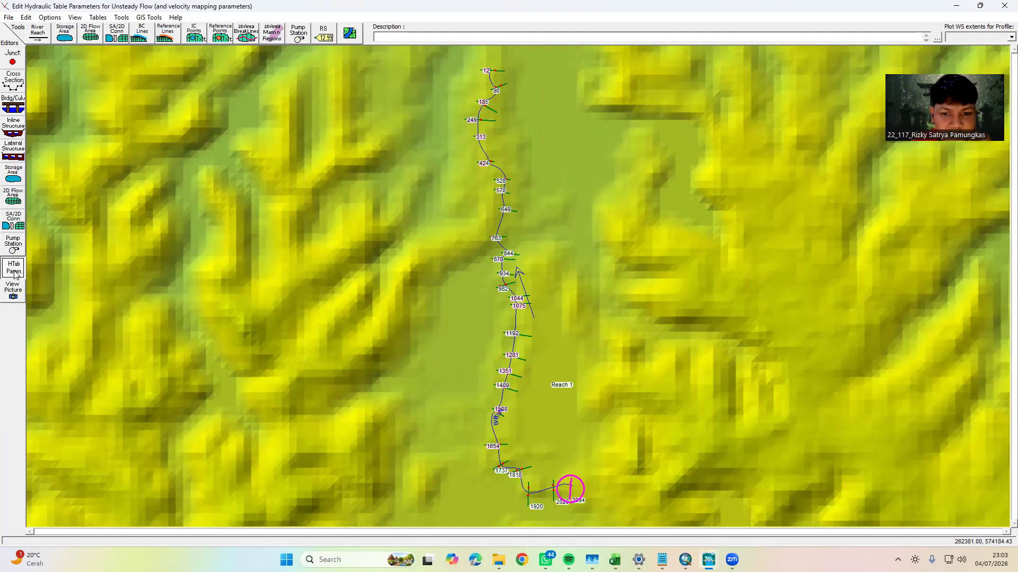
drag(611, 131, 264, 114)
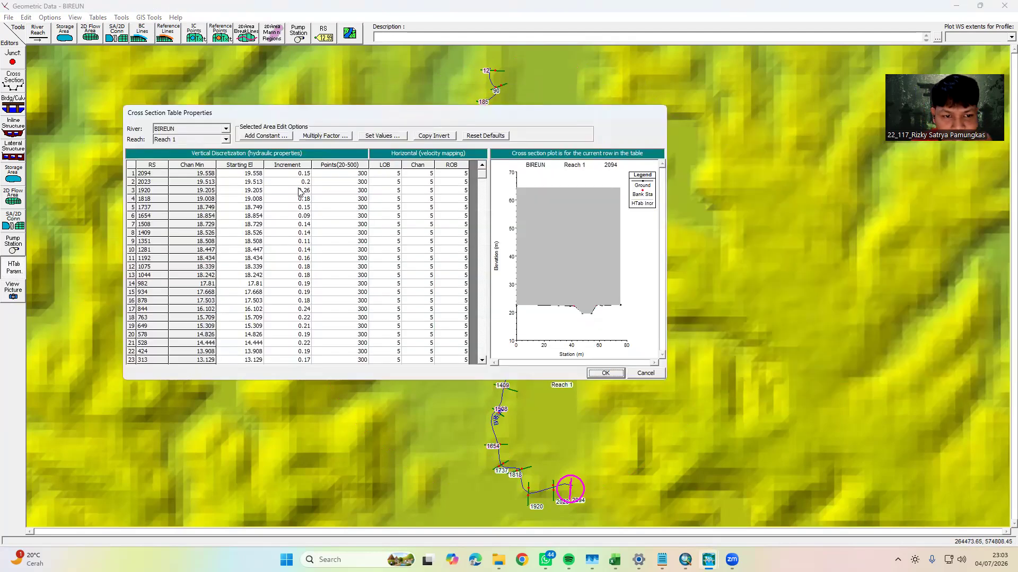
click(351, 166)
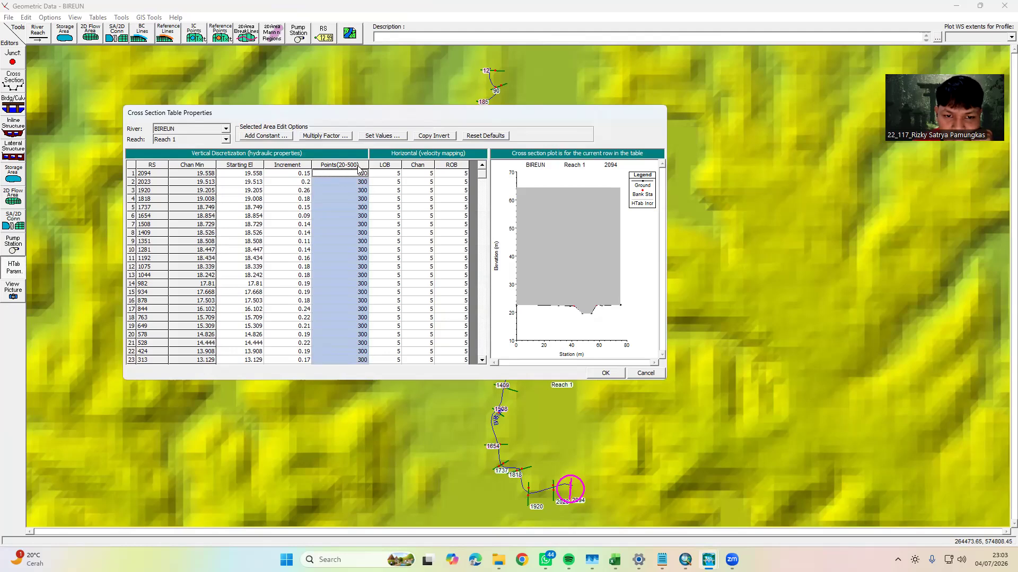
click(397, 185)
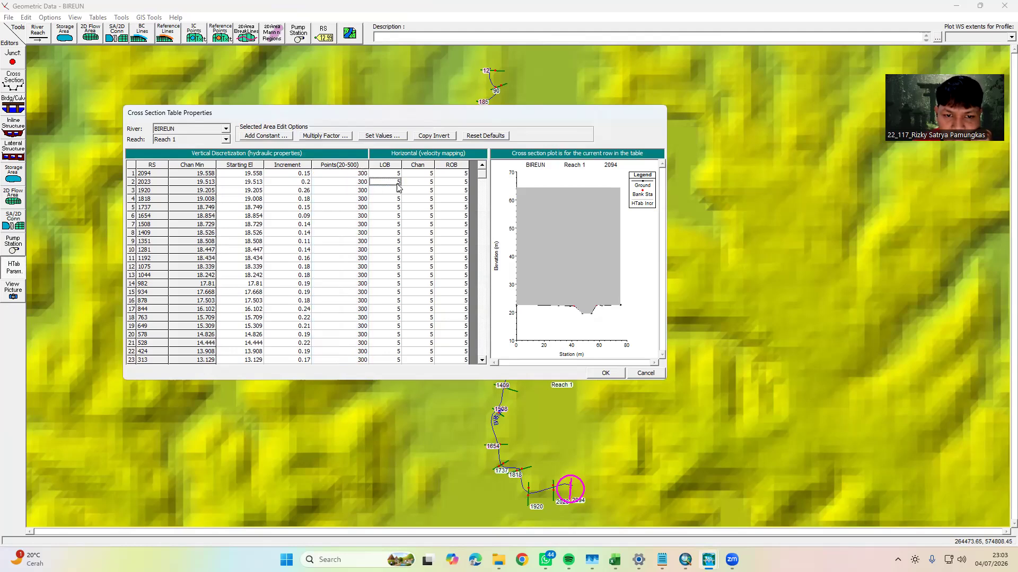
click(355, 165)
click(392, 137)
drag(308, 236, 545, 224)
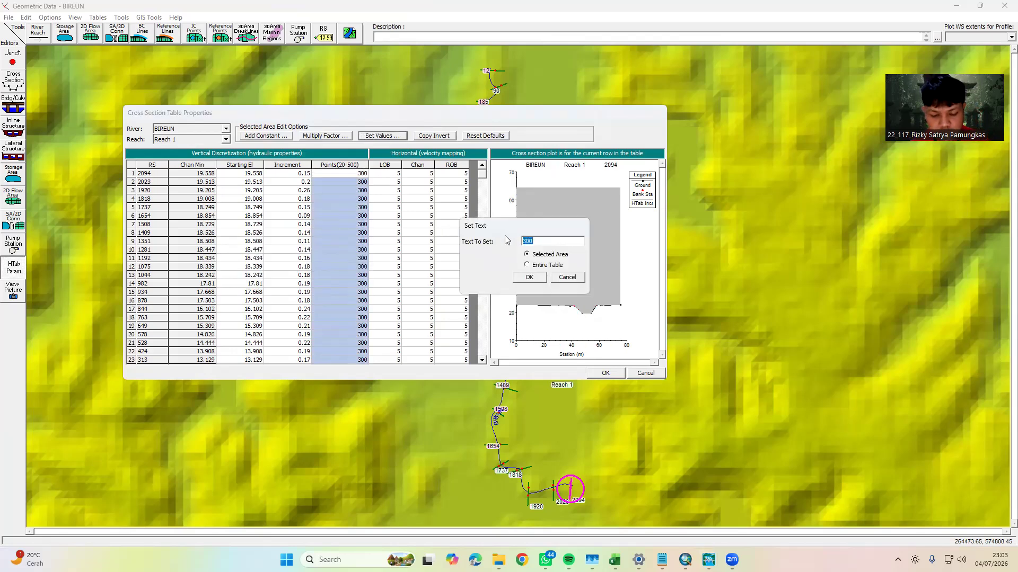
text(100)
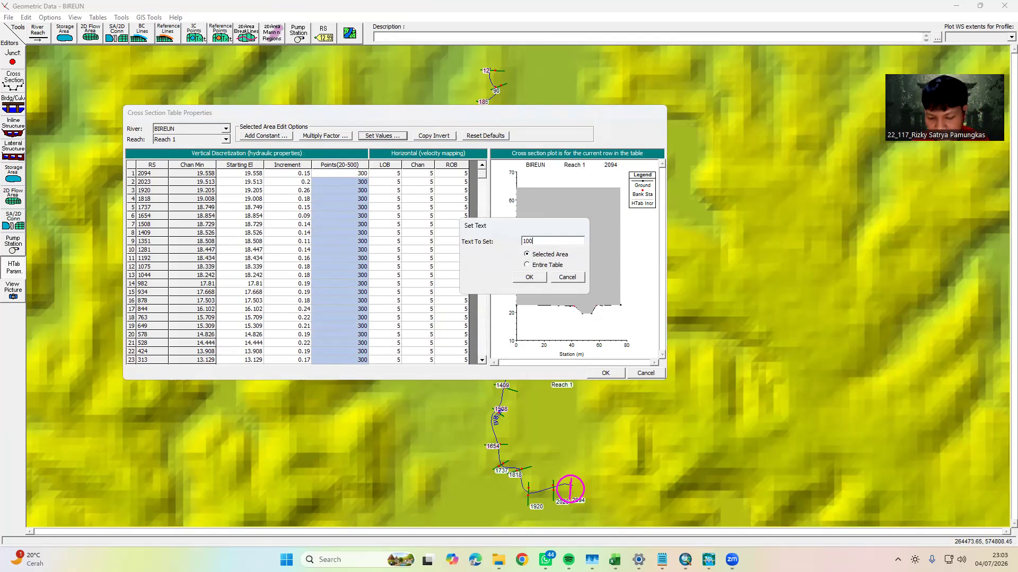
click(529, 277)
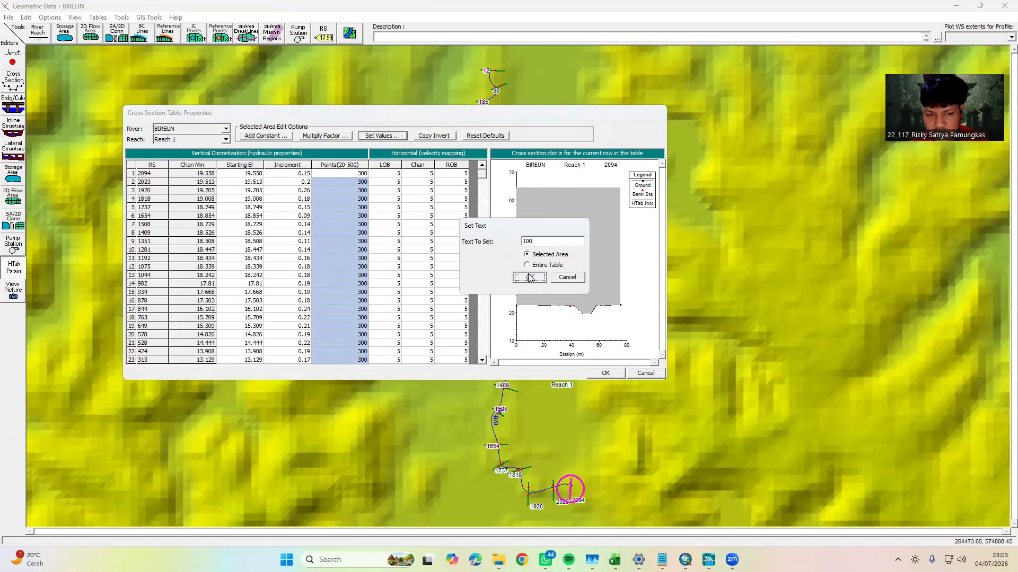
Copy the channel invert to the starting elevations of all cross sections and accept the table properties
click(246, 166)
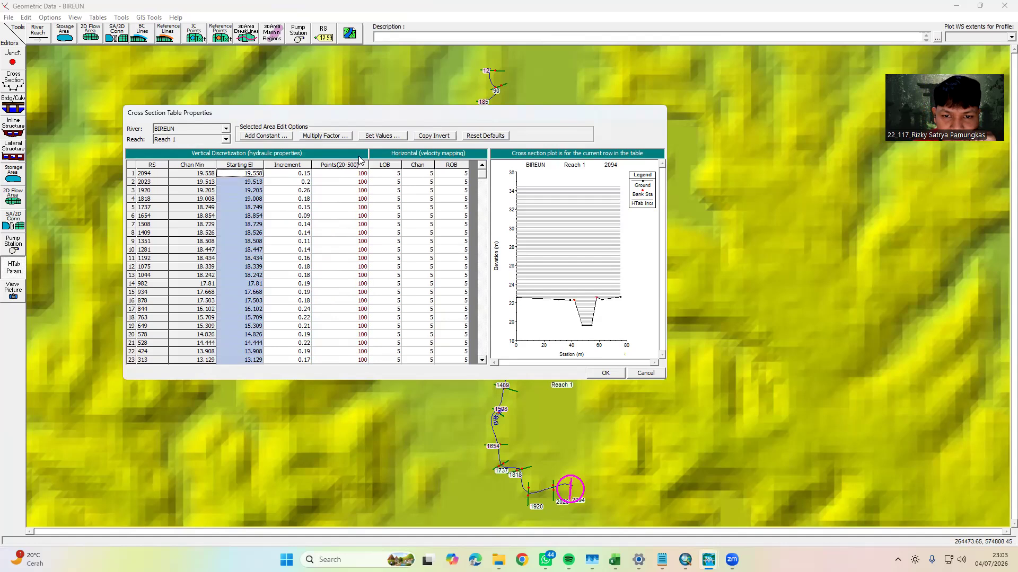
click(431, 137)
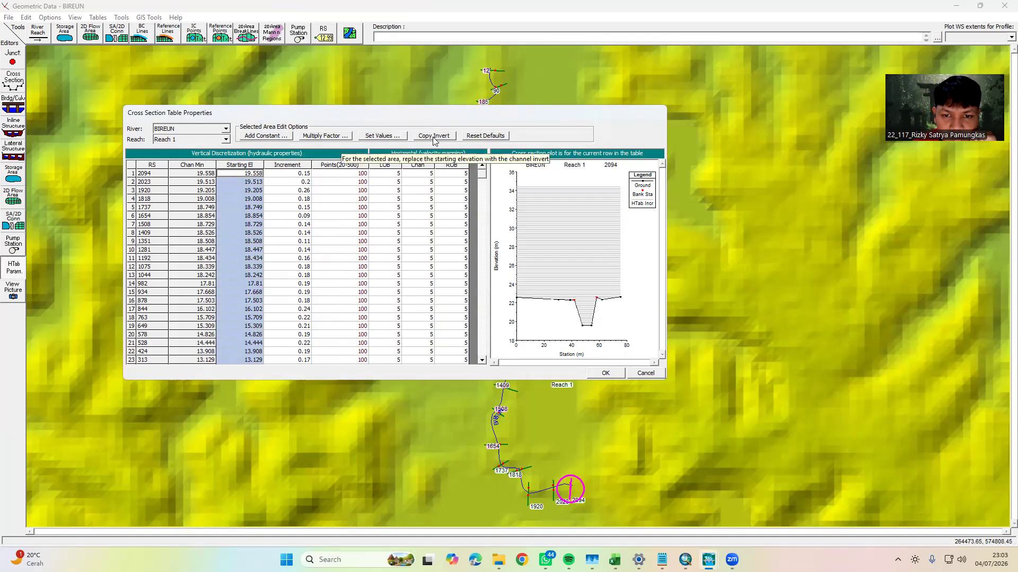
click(286, 166)
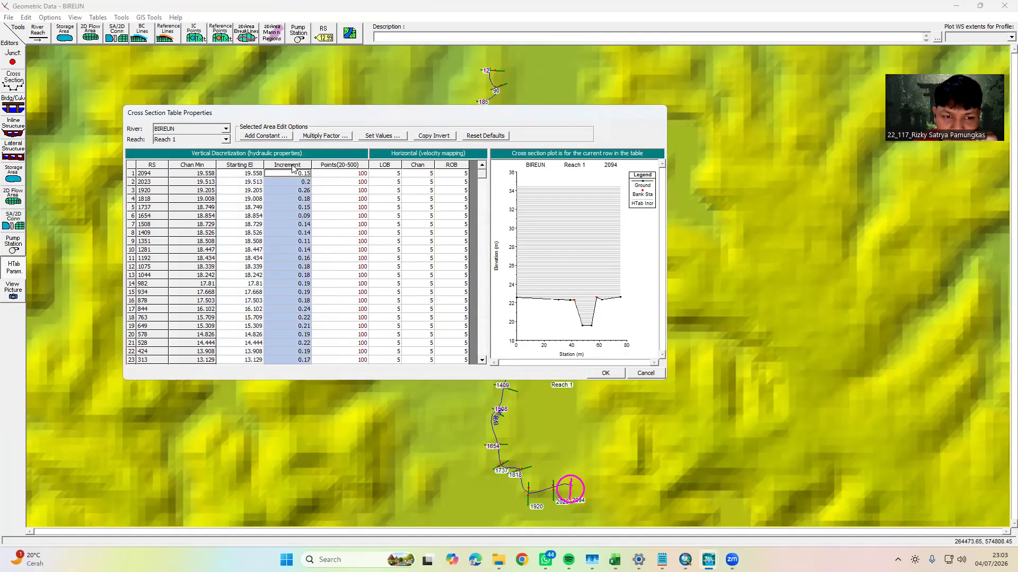
click(438, 139)
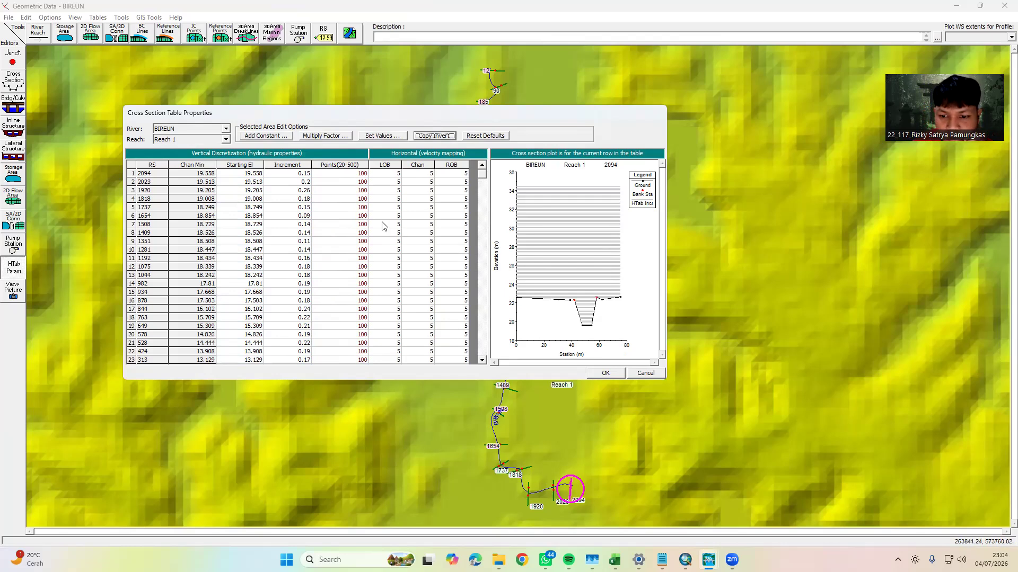
click(606, 373)
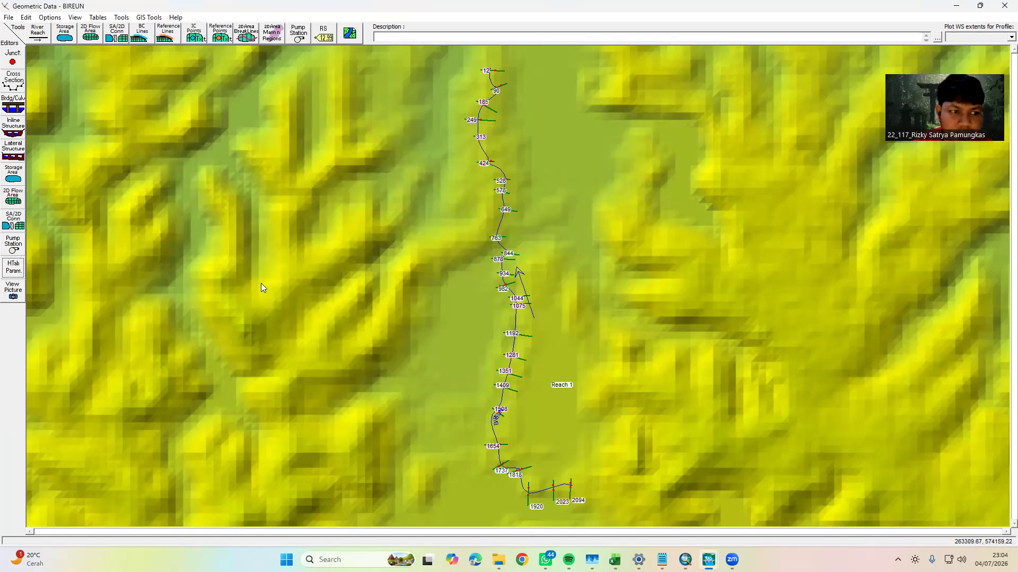
Save the BIREUN geometry data and close the geometric data editor
click(9, 17)
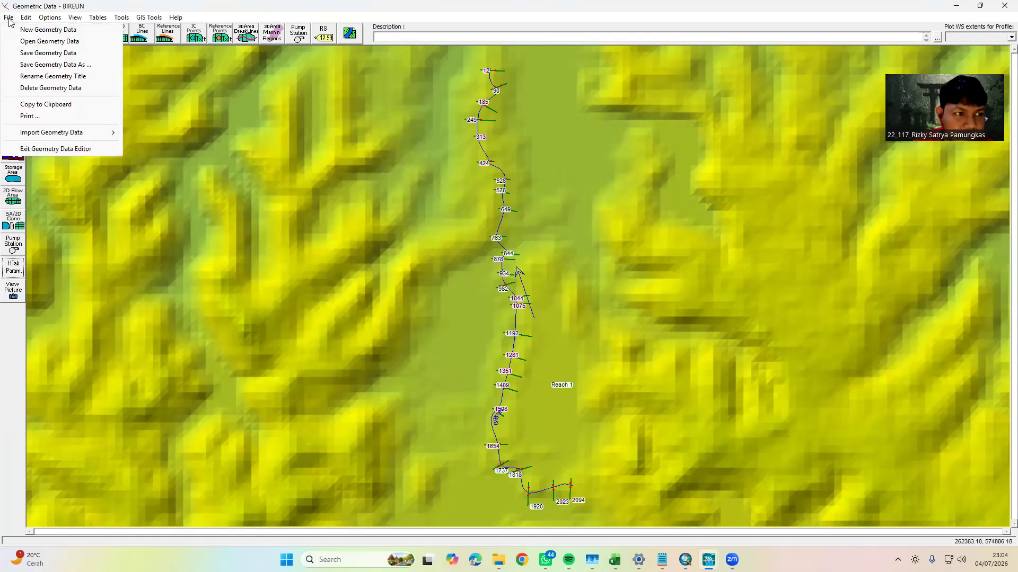
click(39, 54)
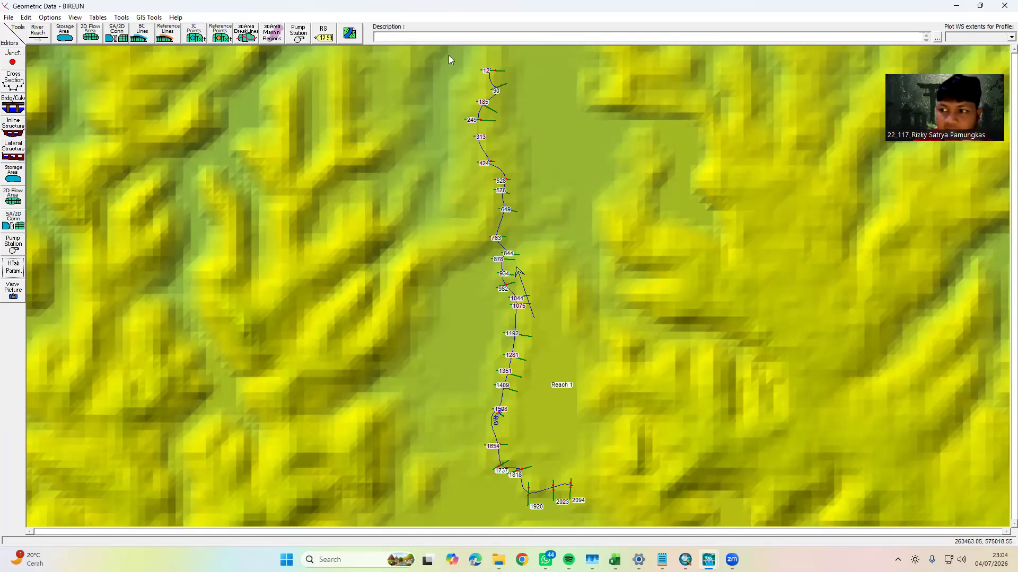
click(1003, 7)
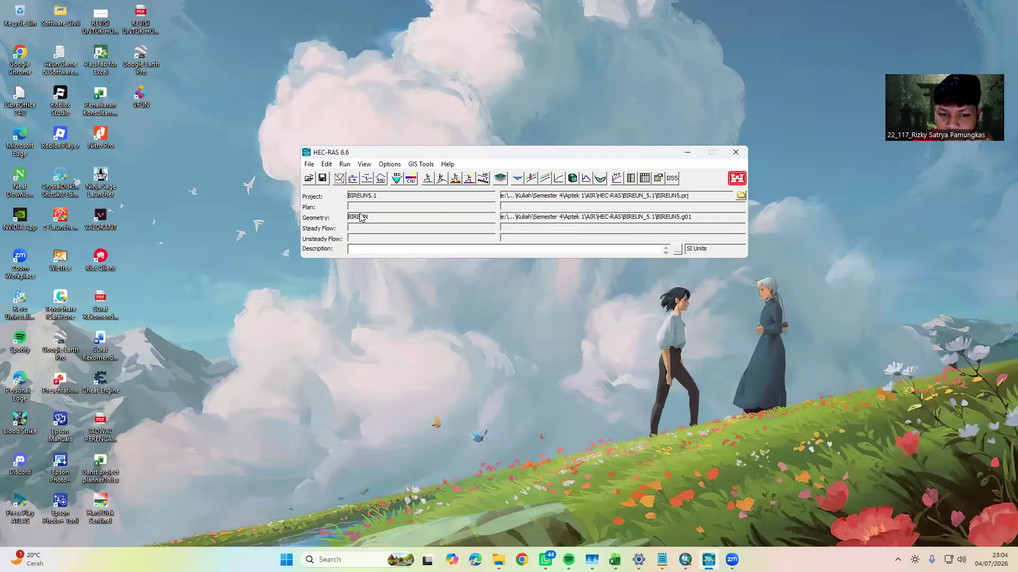
Switch to Excel to view the DEBIT RENCANA SNYDER sheet of DASBIREUN.xlsx, and return to the HEC-RAS main window
right_click(431, 276)
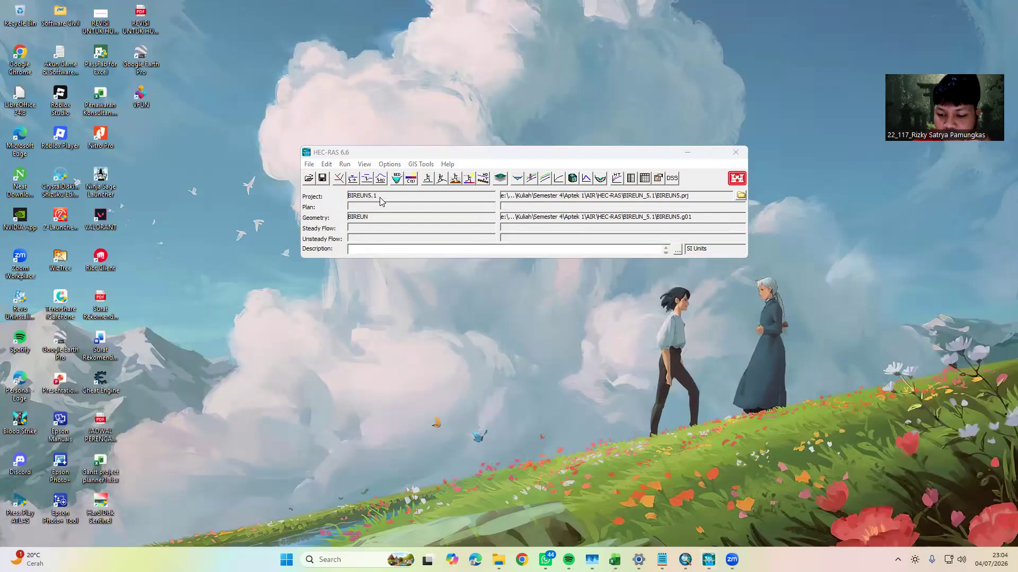
click(596, 555)
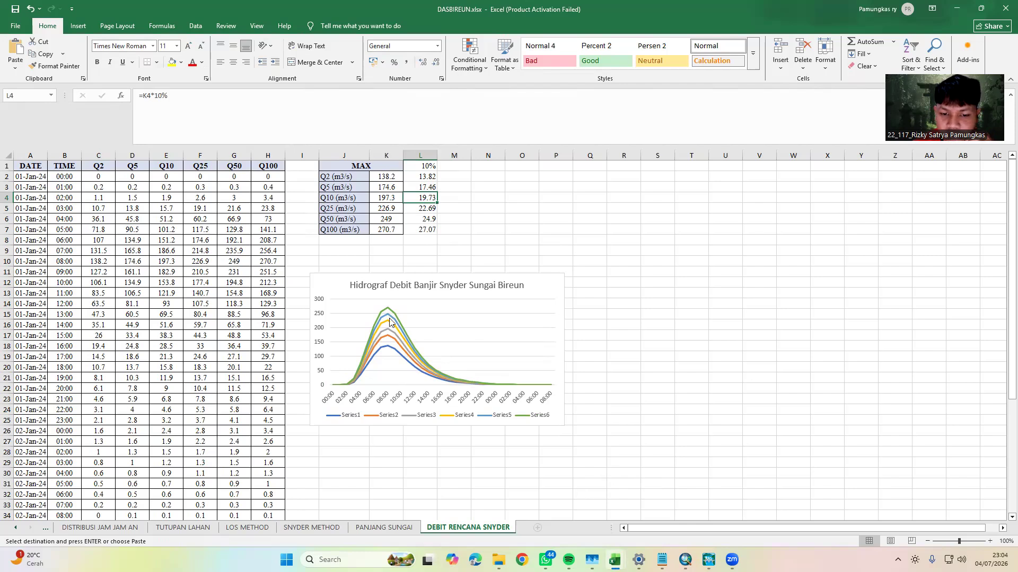
click(957, 9)
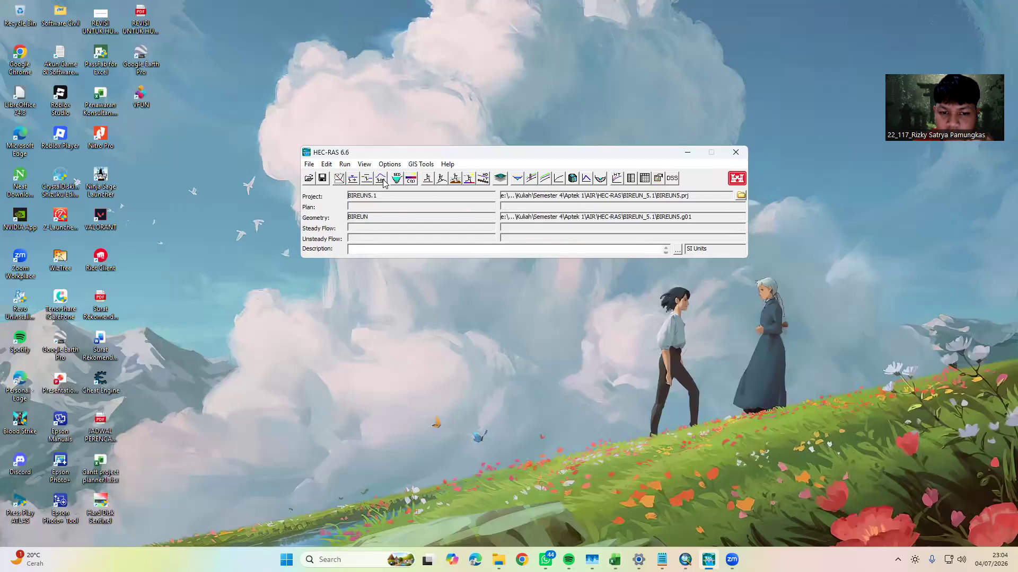
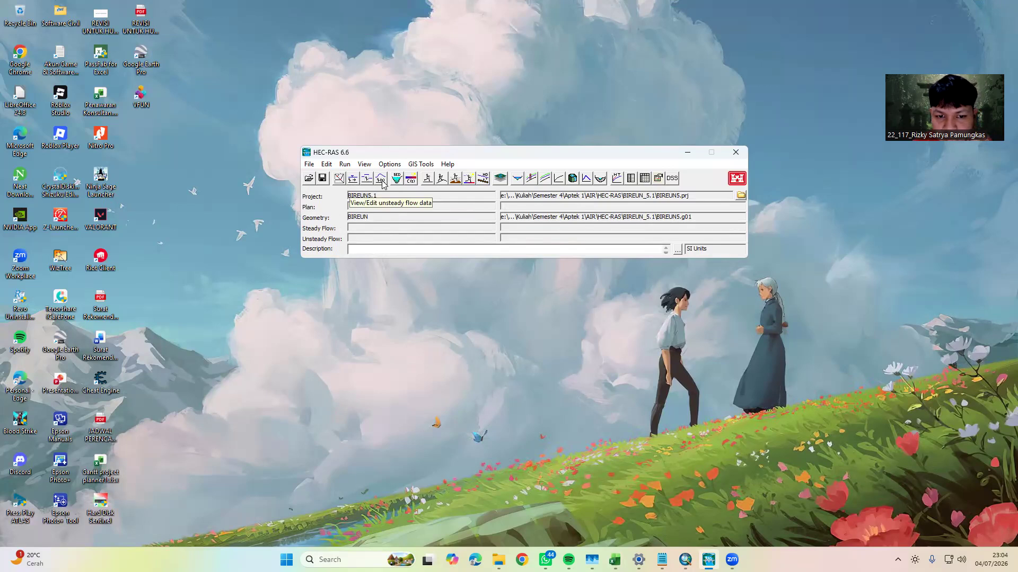
Open the unsteady flow data and start a flow hydrograph boundary condition for river station 2094
click(381, 180)
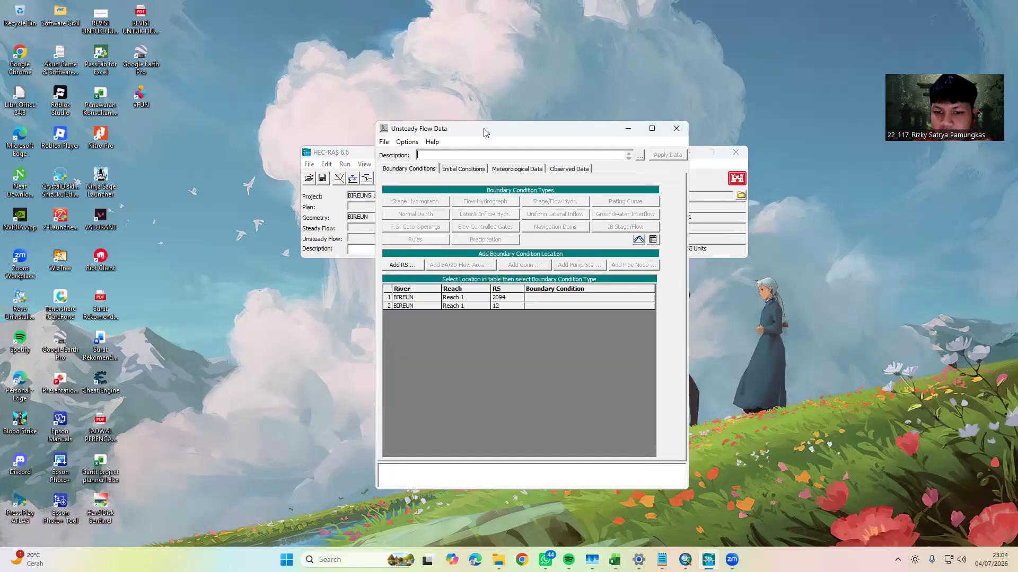
drag(483, 131, 447, 79)
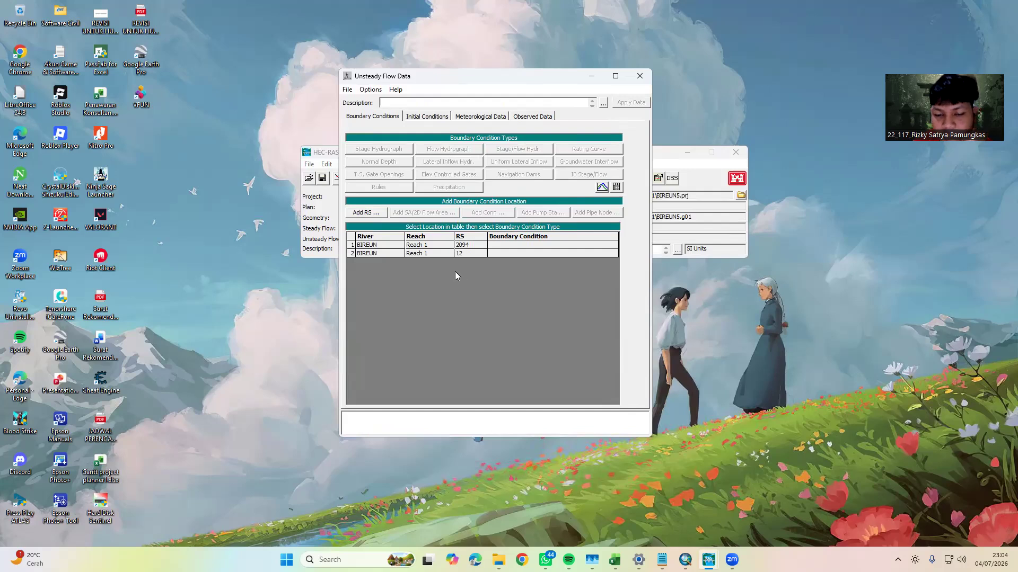
click(504, 245)
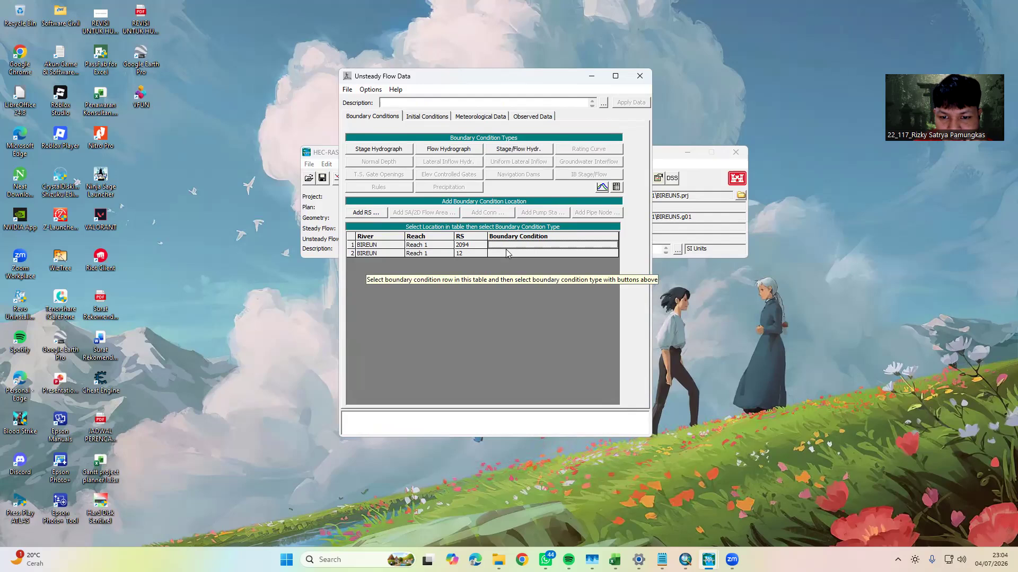
click(458, 150)
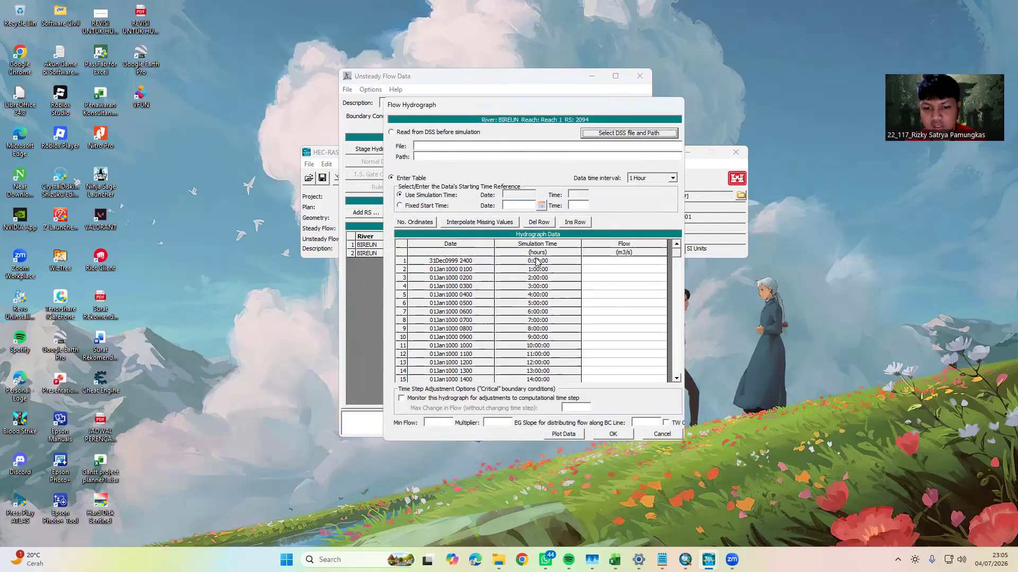
drag(545, 110, 541, 93)
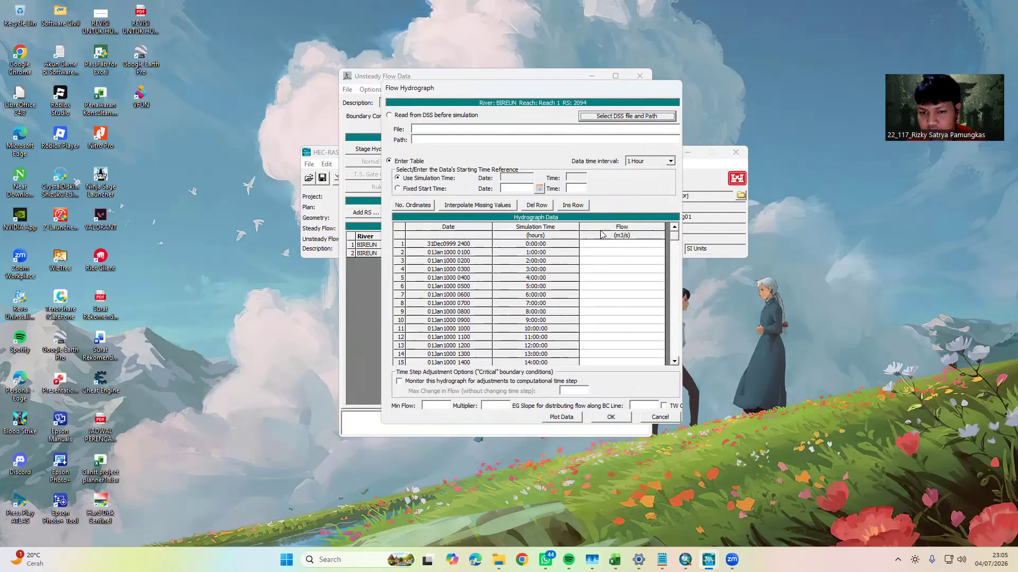
Switch to Excel and copy all Q2 discharges, from C2 down, on the DEBIT RENCANA SNYDER sheet
mouse_move(614, 559)
click(561, 512)
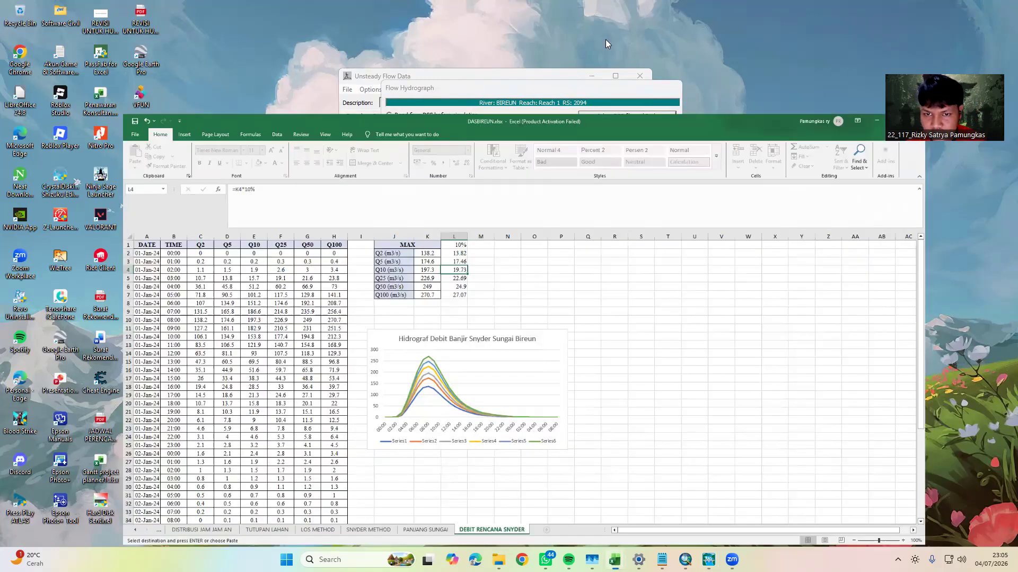
click(759, 452)
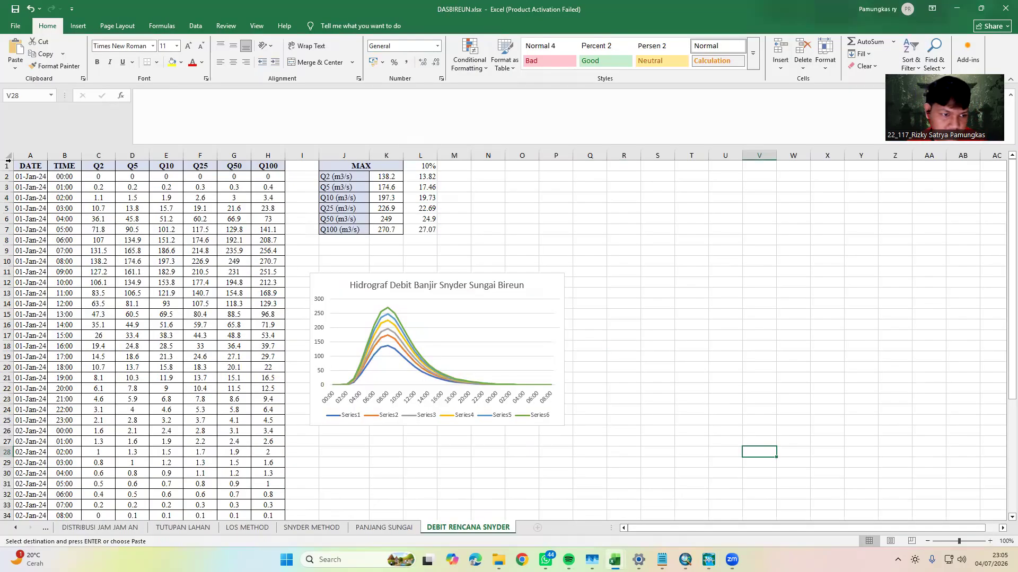
click(101, 174)
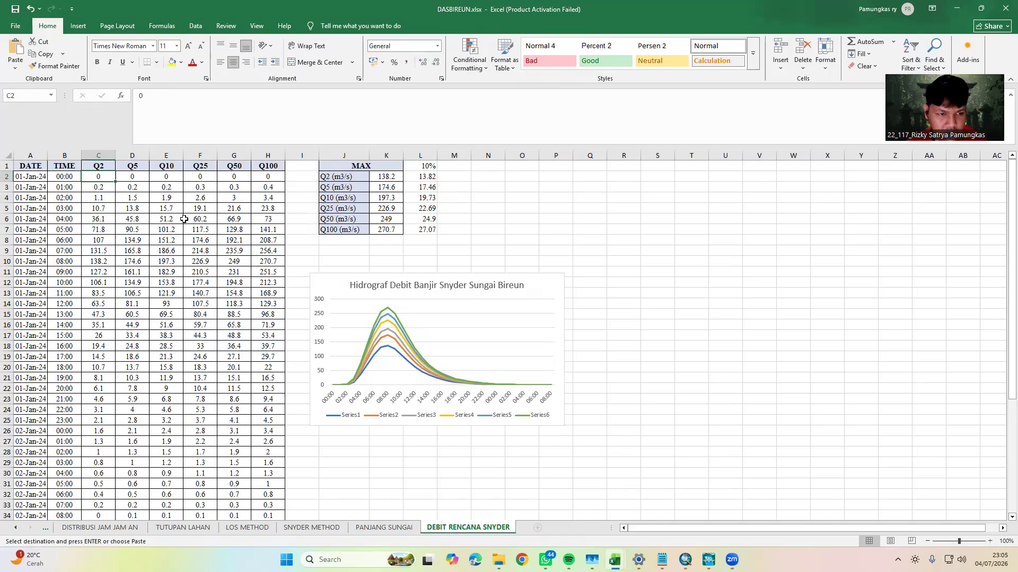
key(ctrl+shift+Down)
key(ctrl+c)
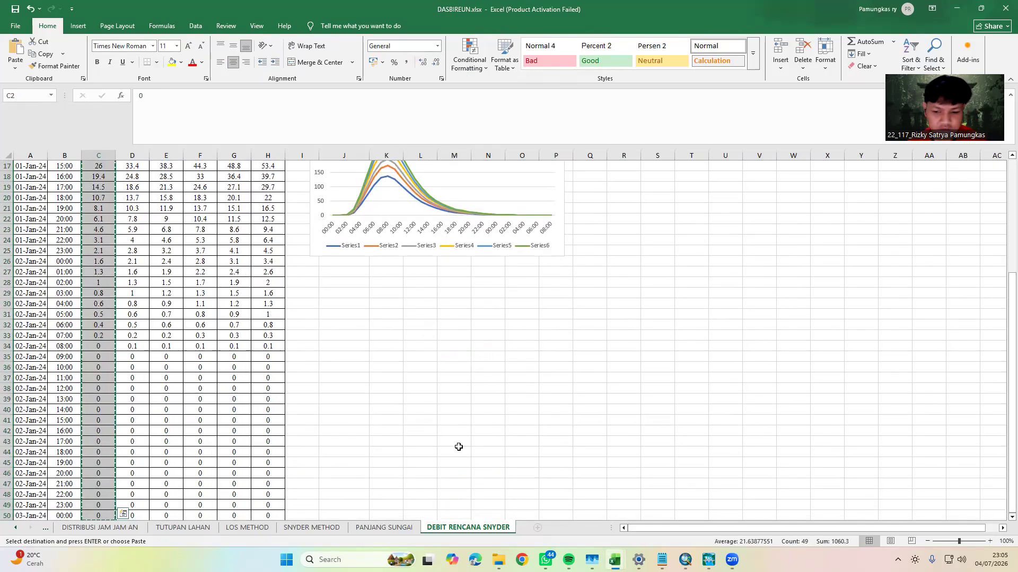
Return to the HEC-RAS flow hydrograph and paste the Q2 discharges into the flow column from the first ordinate
mouse_move(709, 561)
click(790, 511)
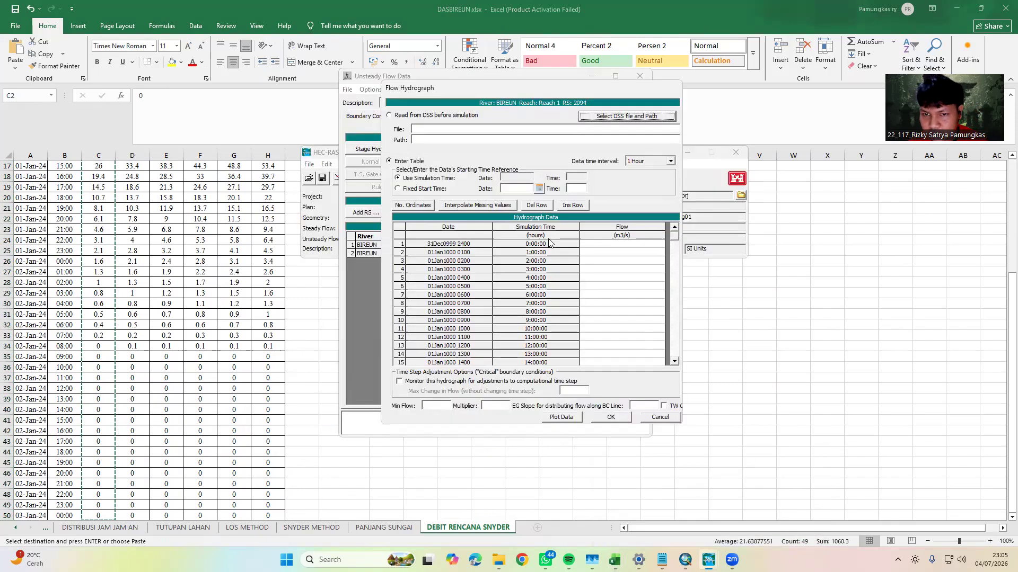
click(621, 236)
key(ctrl+v)
Enter a flow of 0 at ordinate 100 and interpolate the missing hydrograph values
drag(669, 243, 673, 351)
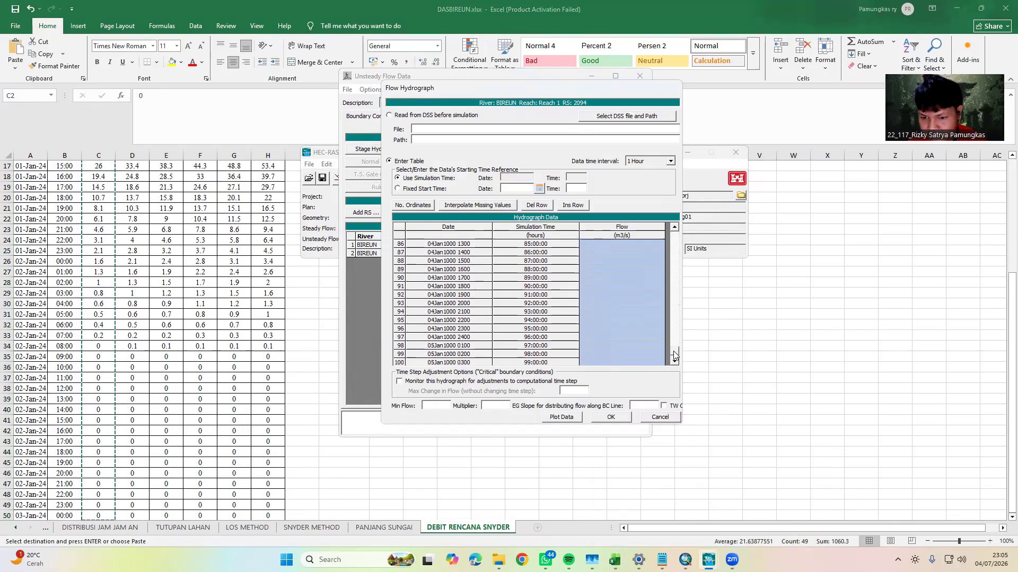
click(589, 354)
text(0)
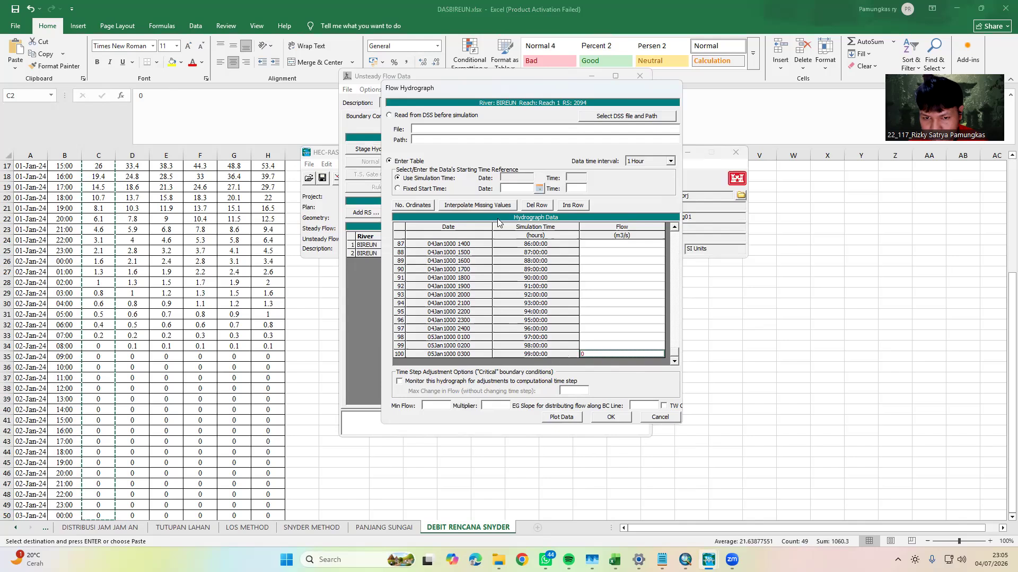
click(478, 207)
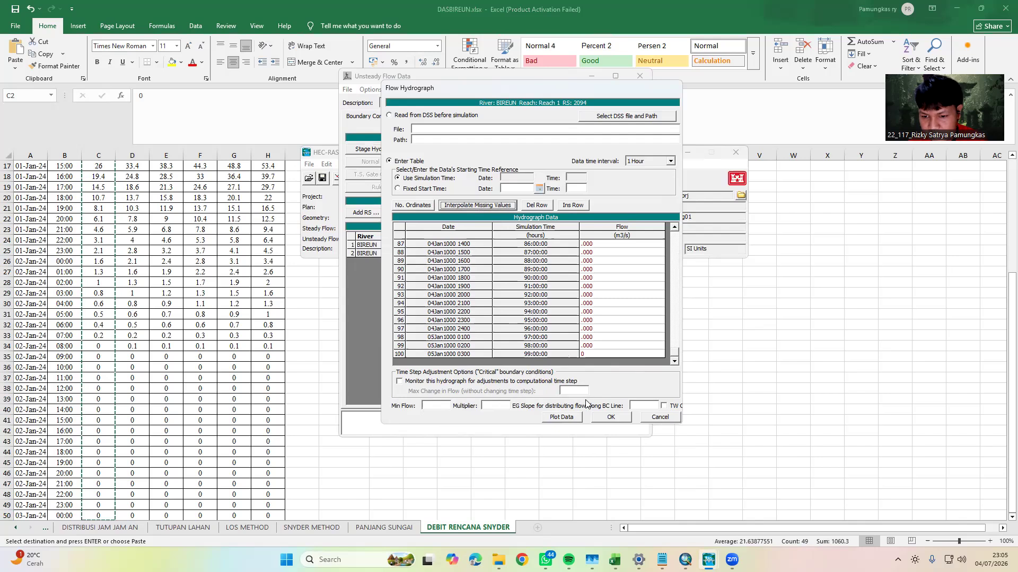
Look up the 10% value of Q2 in Excel, and set the hydrograph's EG slope along the BC line to 0.01
click(438, 407)
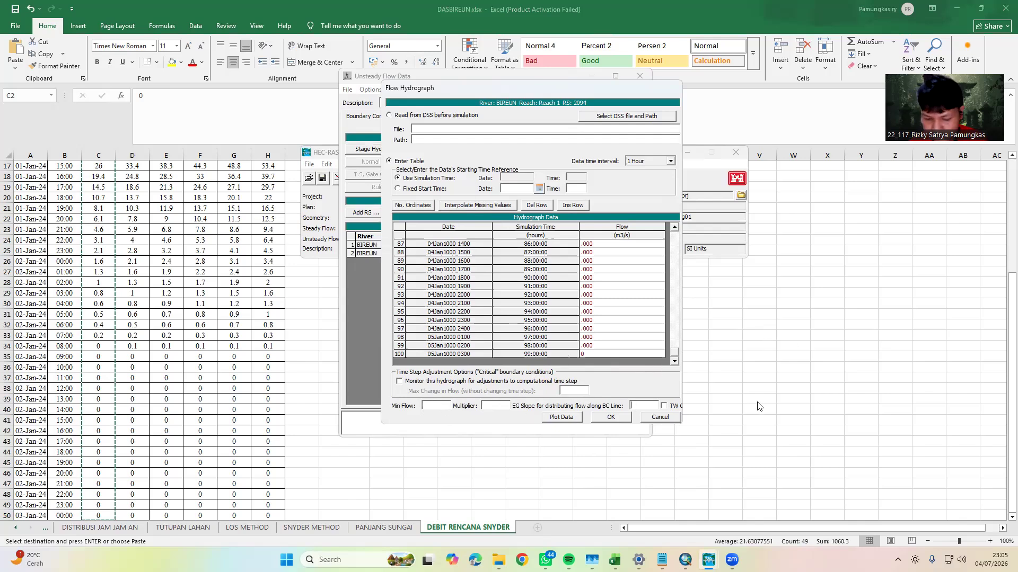
click(769, 379)
scroll(505, 325, up, 5)
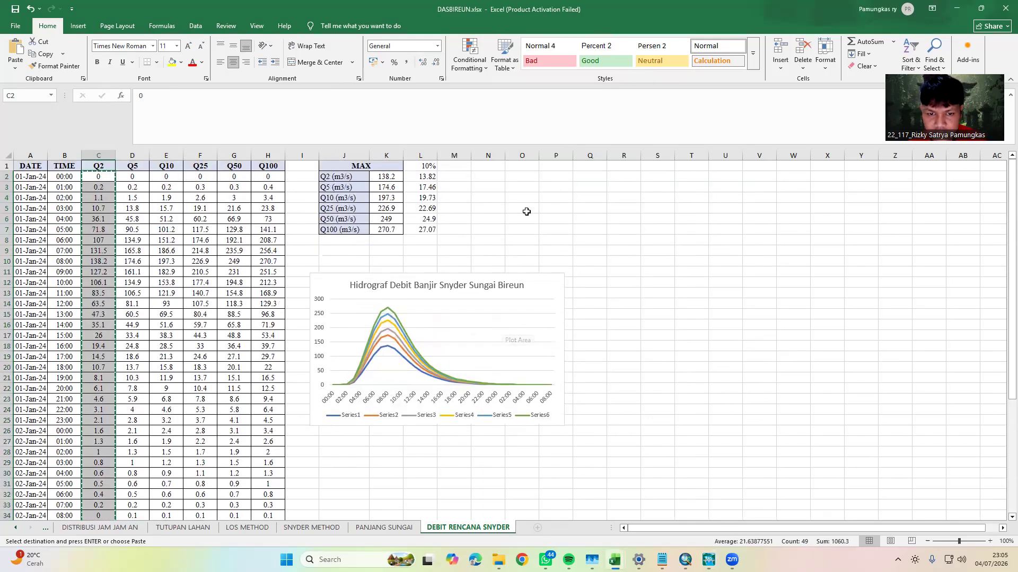
click(422, 181)
click(398, 185)
click(429, 177)
click(709, 559)
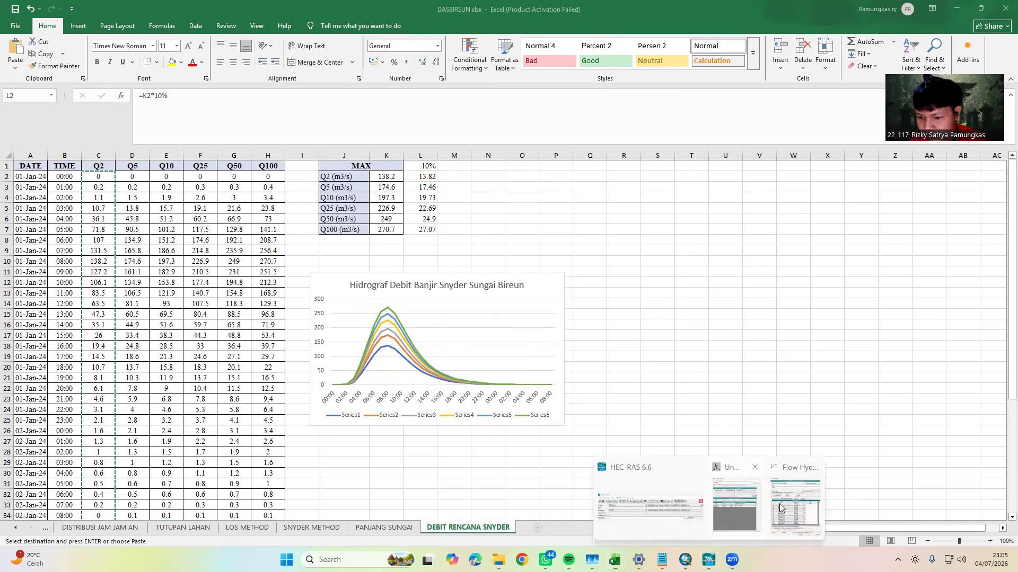
click(785, 501)
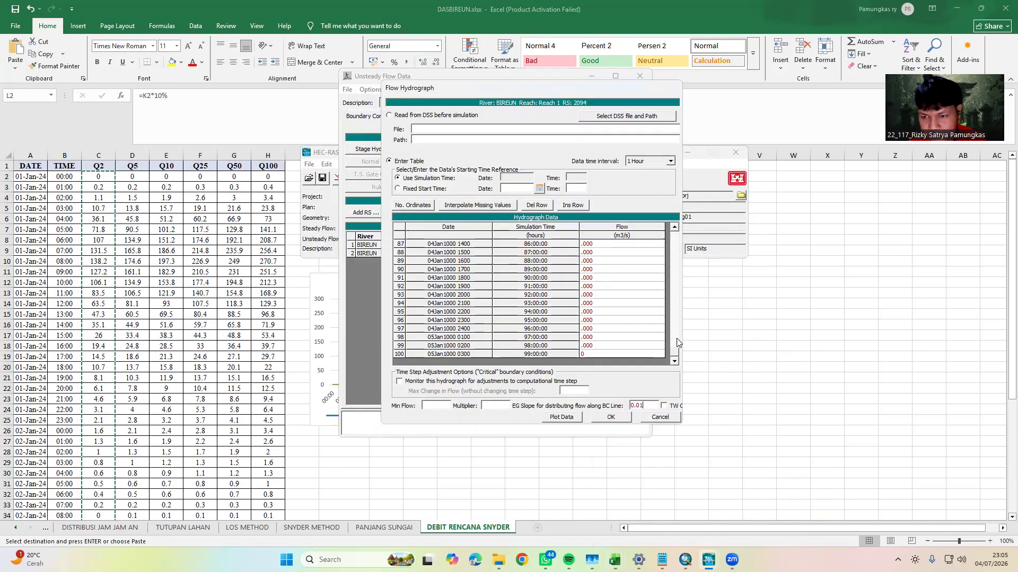
Copy the 10% value of Q2 from Excel into the hydrograph's minimum flow as 13.82, and accept the hydrograph
click(770, 299)
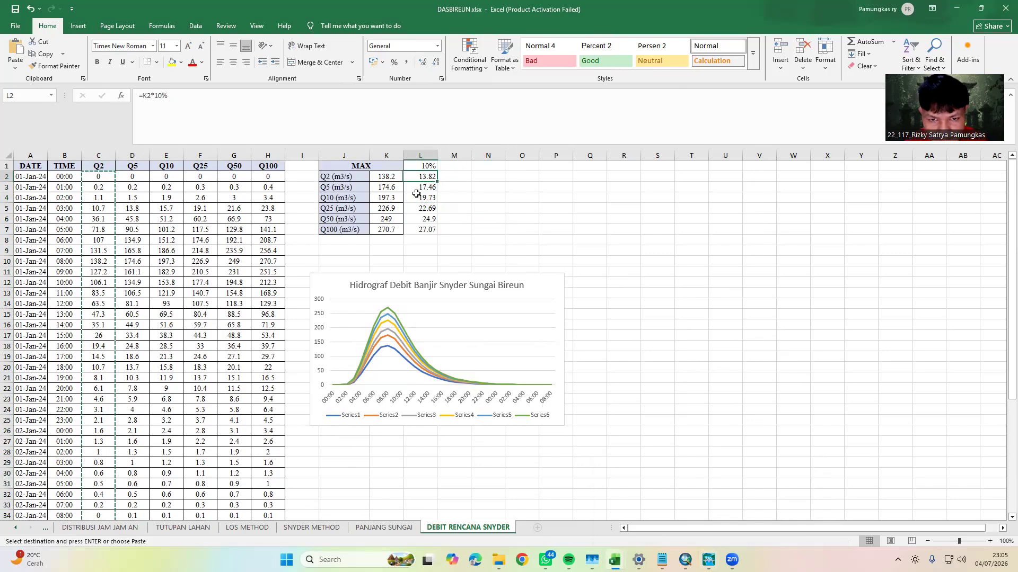
key(ctrl+c)
mouse_move(709, 560)
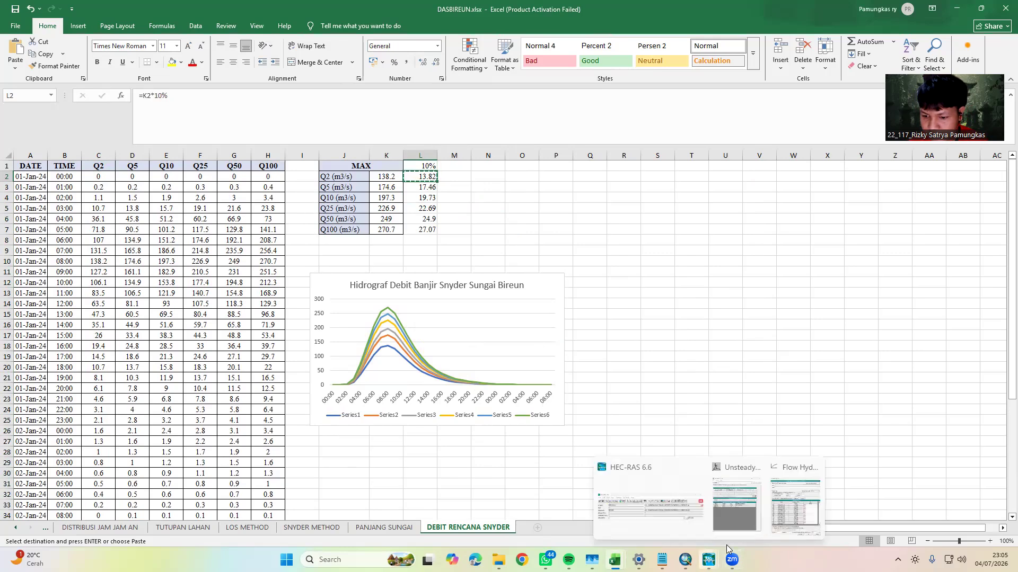
click(776, 516)
click(435, 406)
key(ctrl+v)
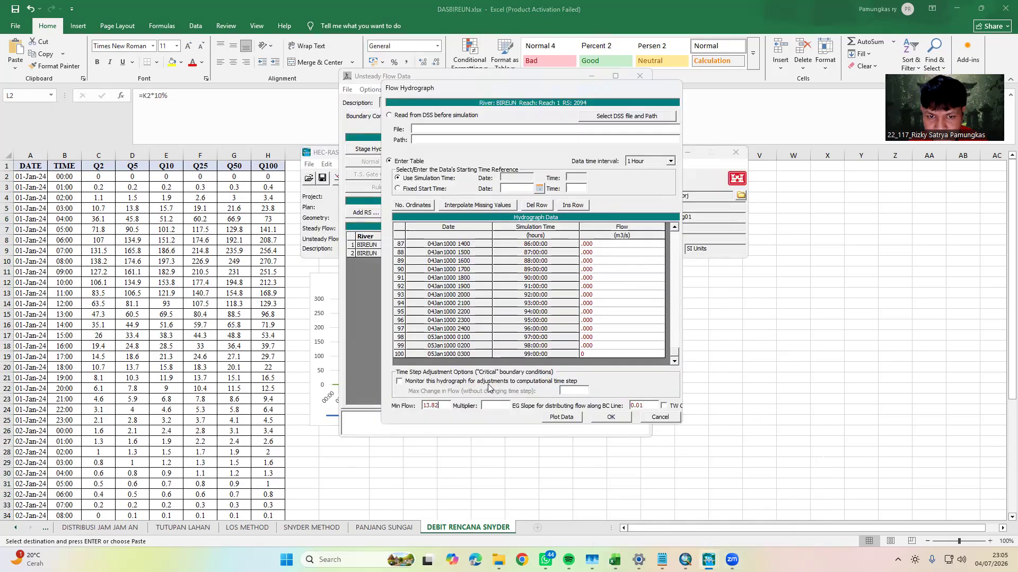
click(611, 417)
Assign a normal depth boundary condition with a friction slope to river station 12
click(503, 254)
click(383, 163)
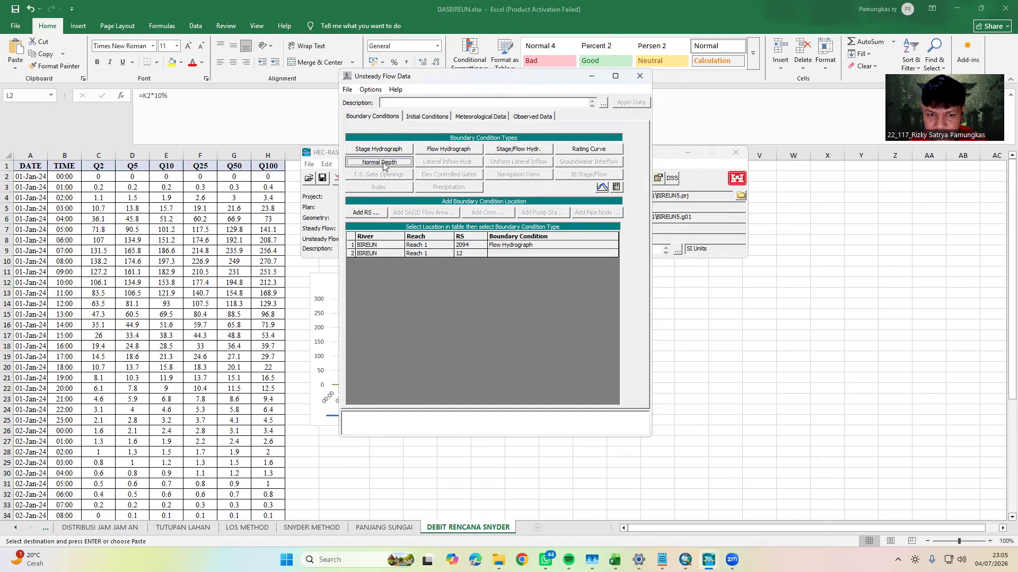
text(0.01)
click(531, 322)
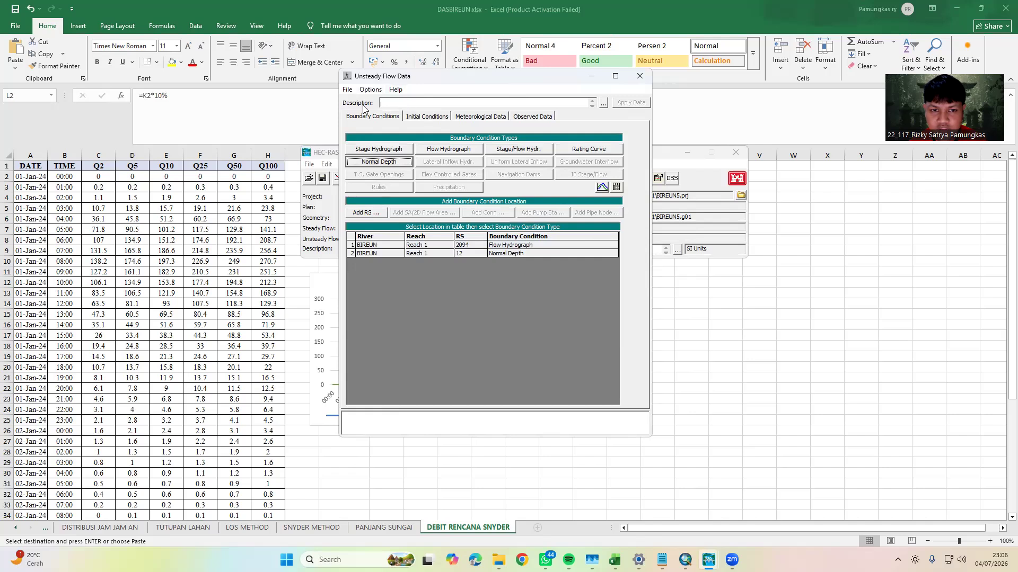
Save the unsteady flow data with the title Q2BANJIR in the BIREUN_5.1 folder and close the editor
click(348, 90)
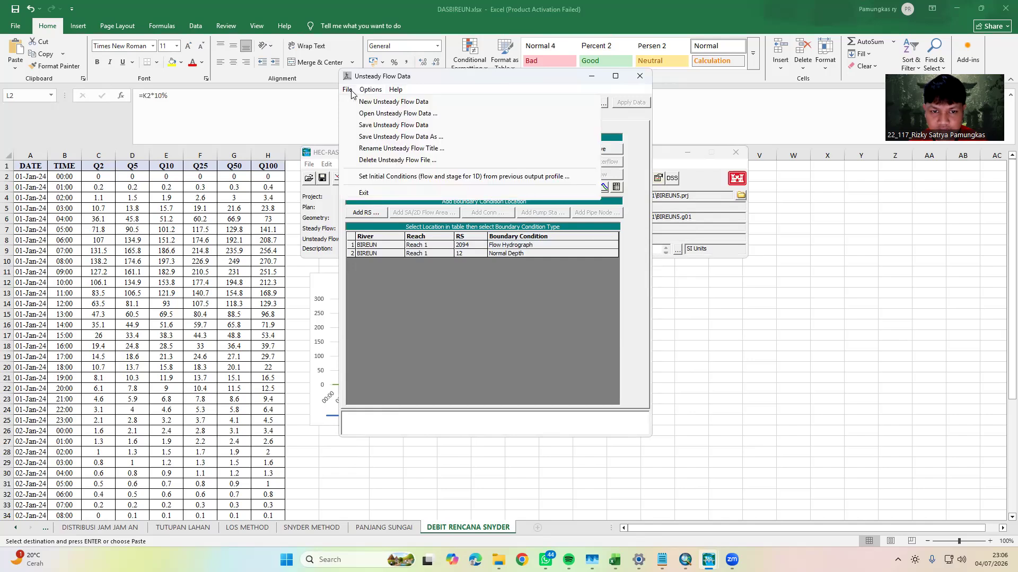
click(397, 126)
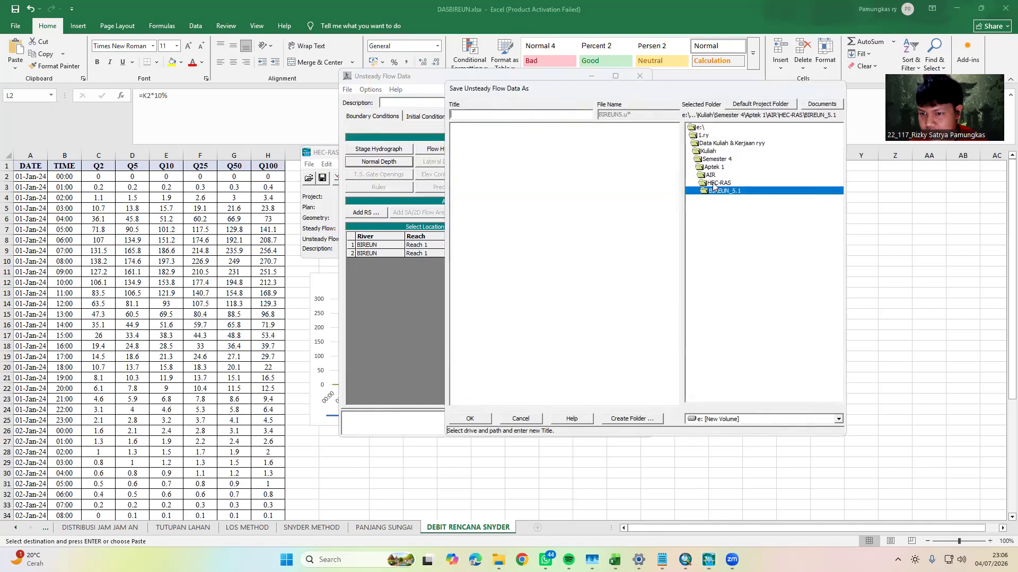
click(490, 113)
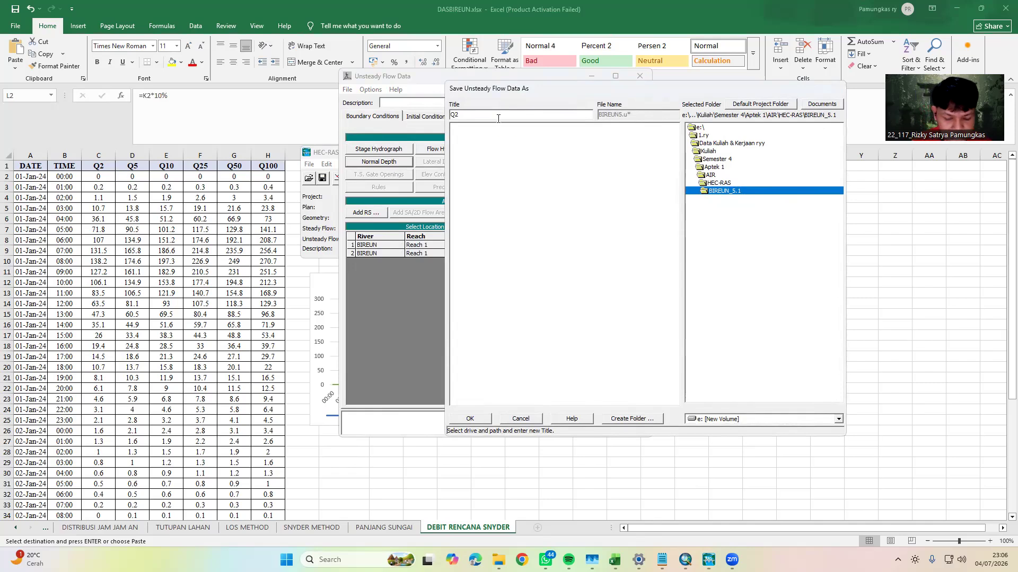
text(Q2)
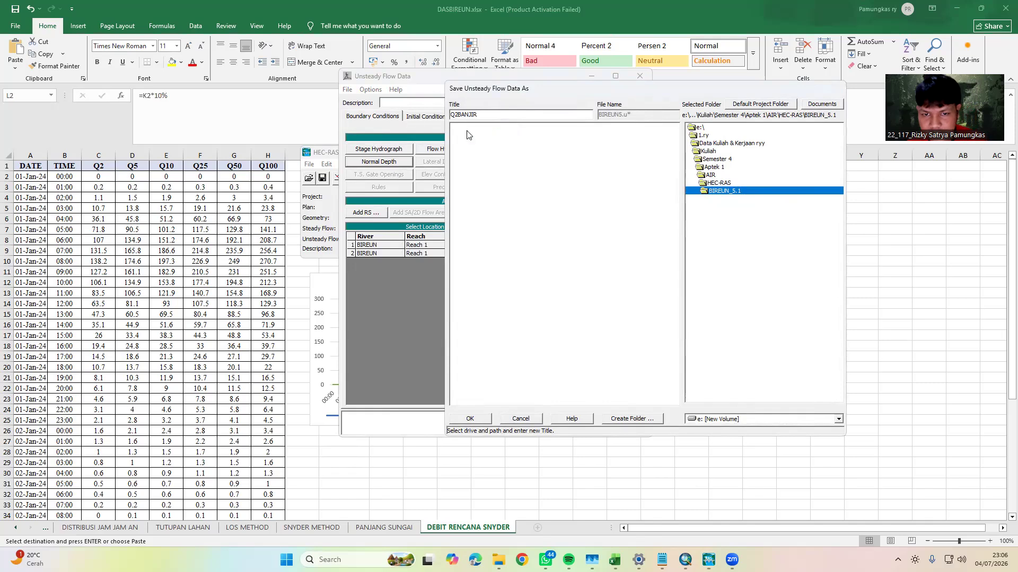
key(Return)
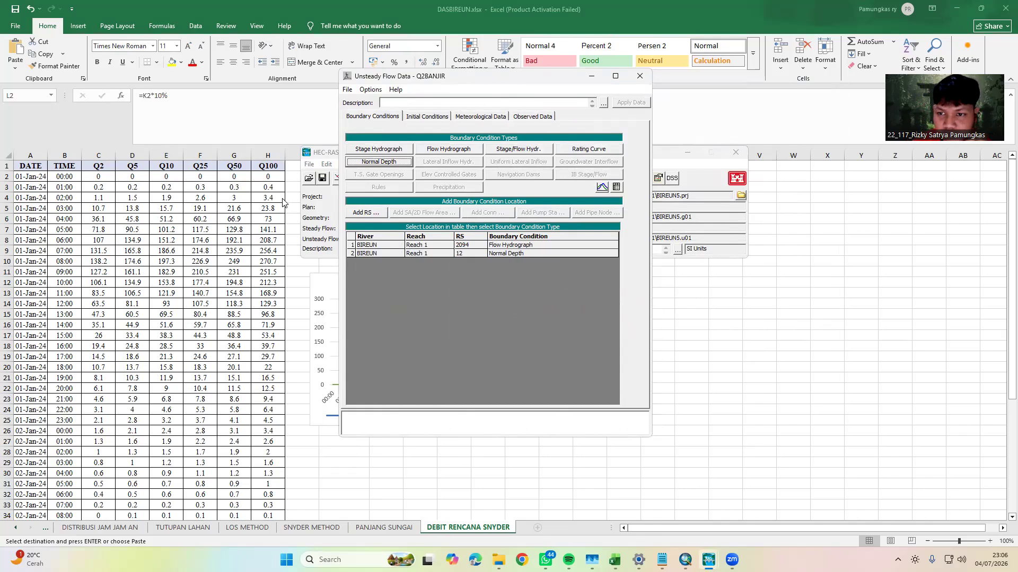
click(640, 77)
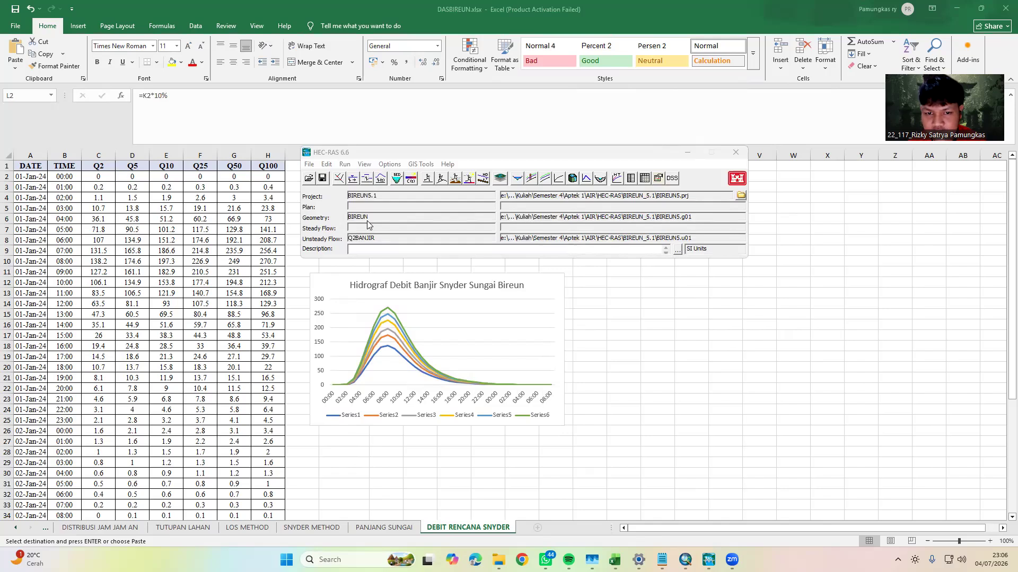
click(443, 181)
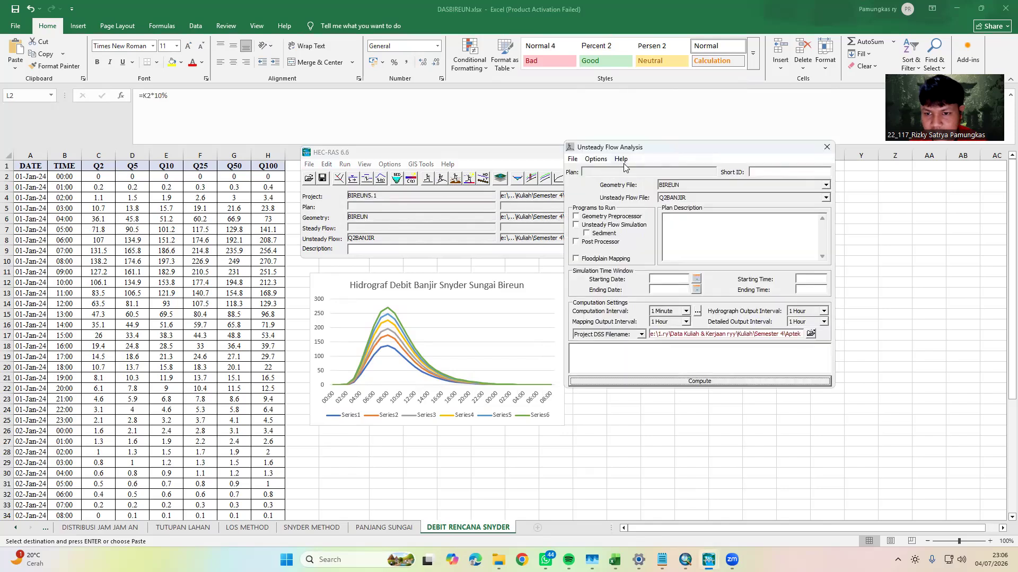
click(967, 8)
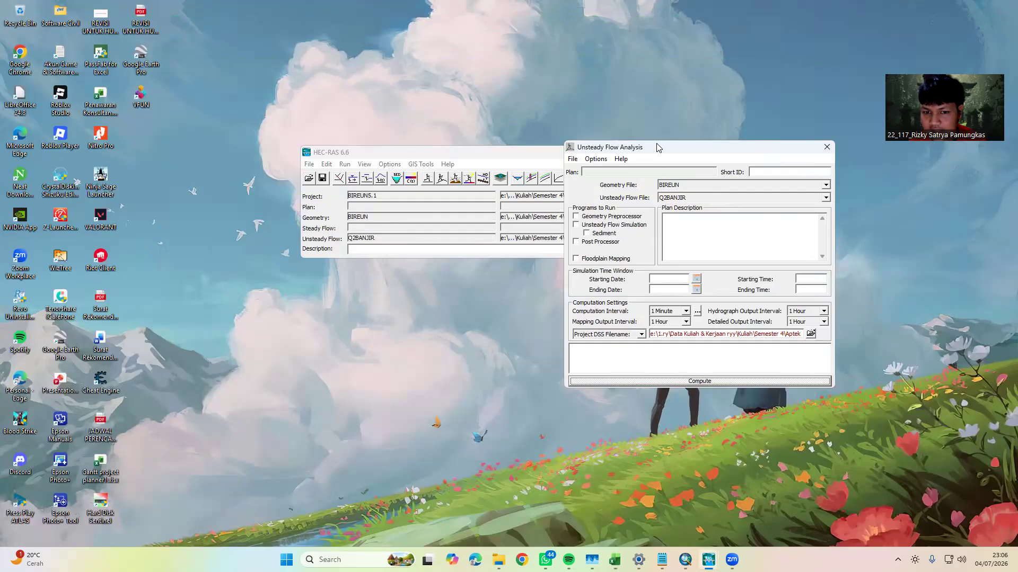
drag(657, 144, 480, 232)
drag(483, 154, 474, 85)
drag(513, 233, 487, 196)
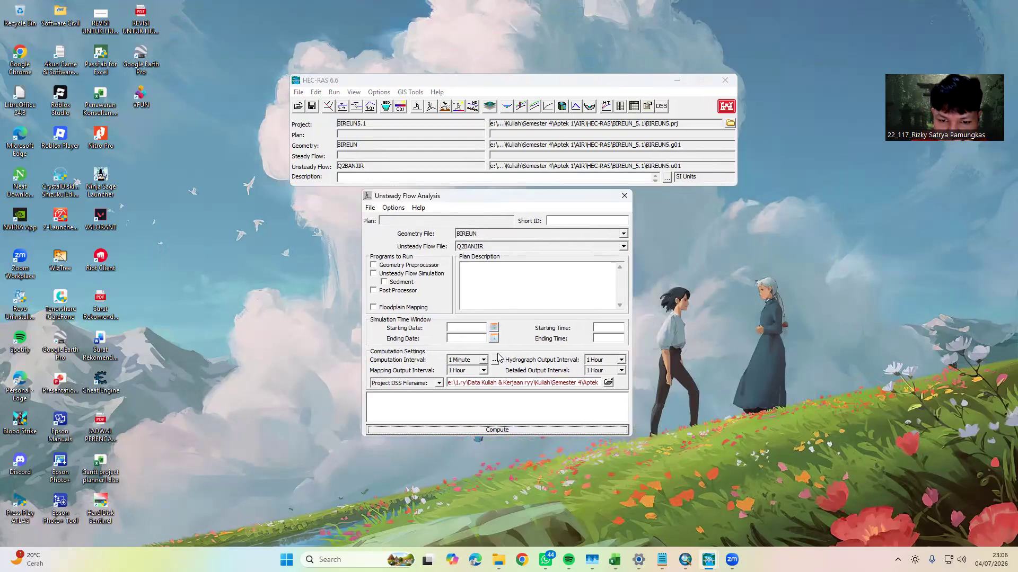
click(624, 196)
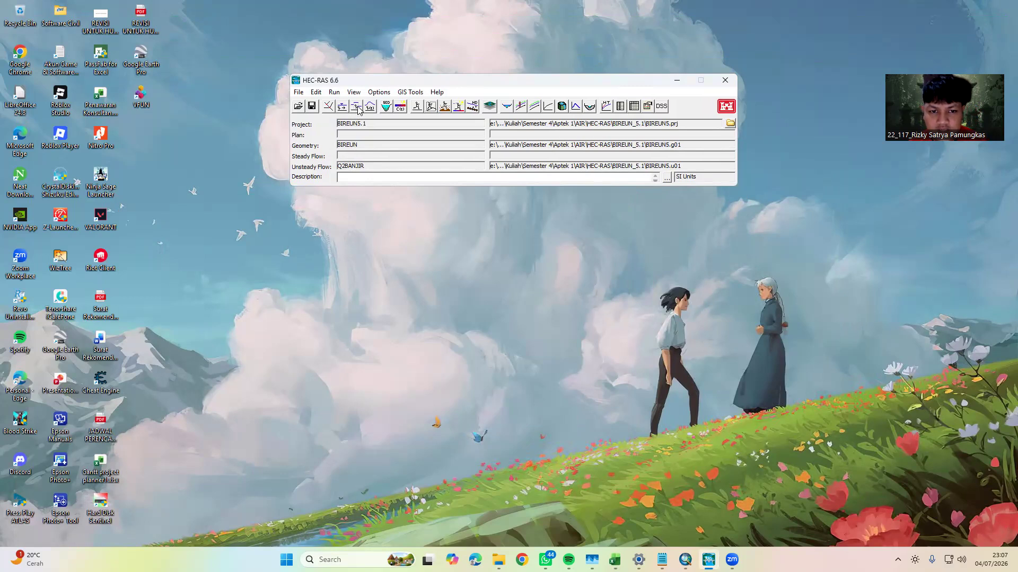
Reopen the flow hydrograph of river station 2094 in the unsteady flow data and switch it to a fixed start time
click(370, 107)
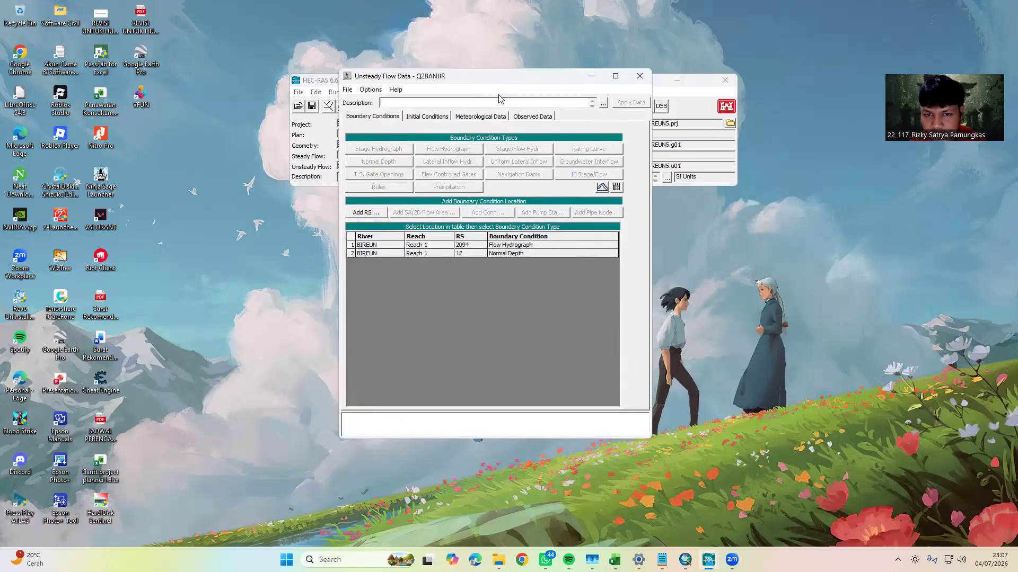
double_click(512, 265)
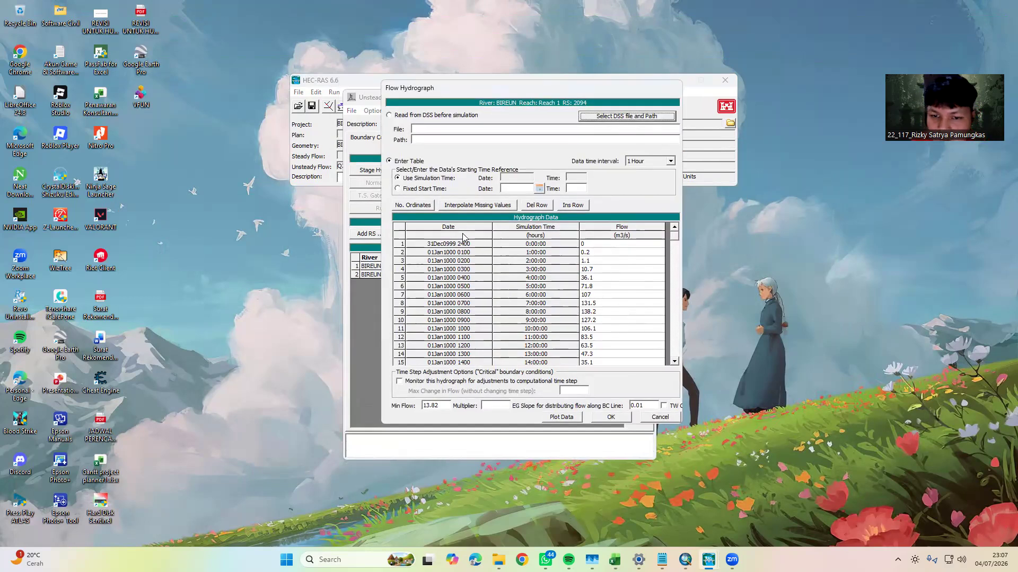
click(417, 190)
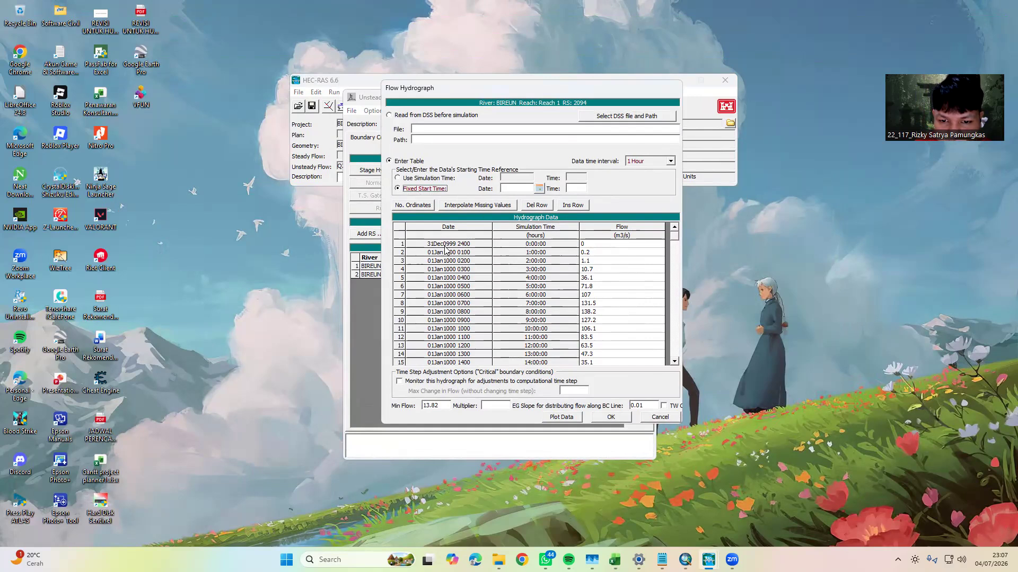
Look up the first date of the flow series in the DASBIREUN.xlsx workbook in Excel for the hydrograph's start date
click(540, 189)
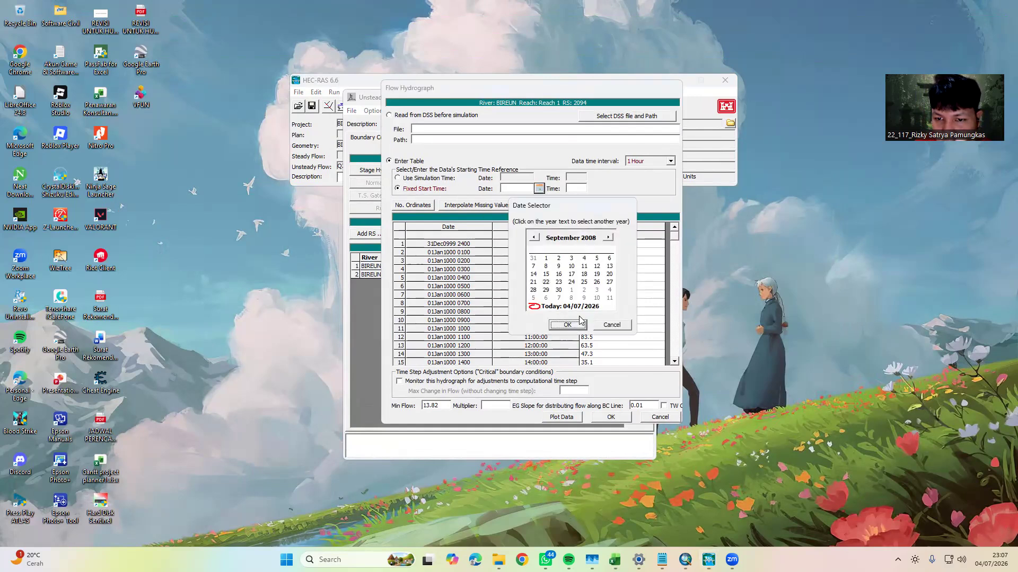
mouse_move(615, 560)
click(559, 525)
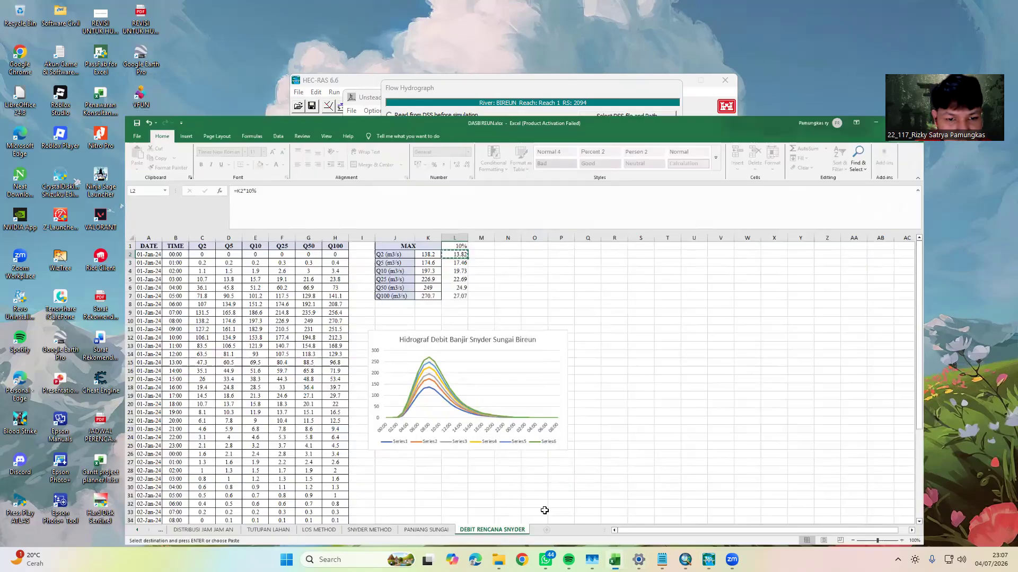
click(30, 178)
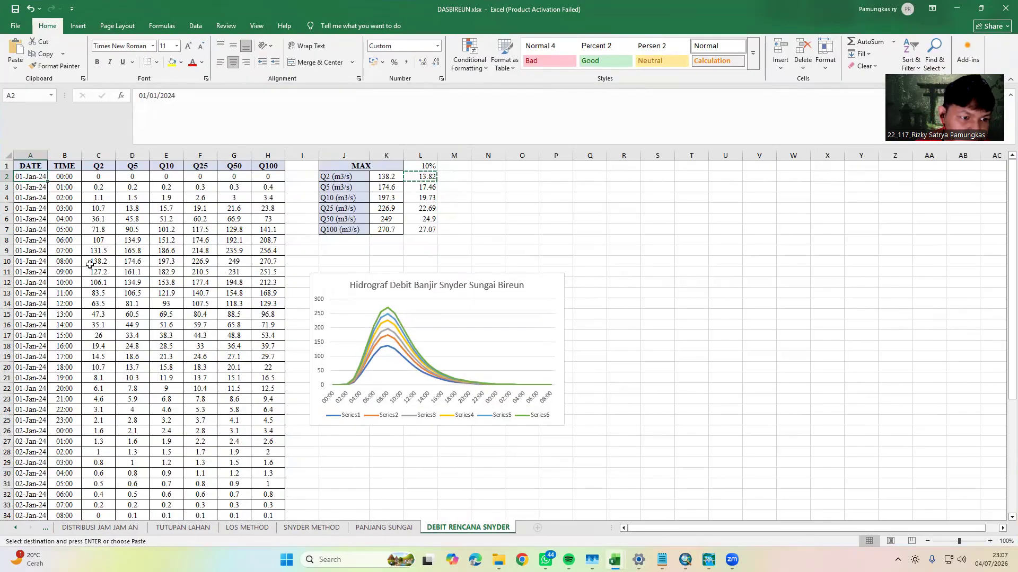
click(962, 6)
Set the hydrograph's fixed start date to 01JAN2024 in HEC-RAS
click(553, 241)
click(557, 249)
click(589, 238)
click(598, 234)
click(598, 235)
click(599, 235)
click(598, 235)
click(598, 235)
click(598, 235)
click(598, 235)
click(546, 259)
click(576, 325)
Set the hydrograph's fixed start time to 0000 and accept the hydrograph
click(576, 189)
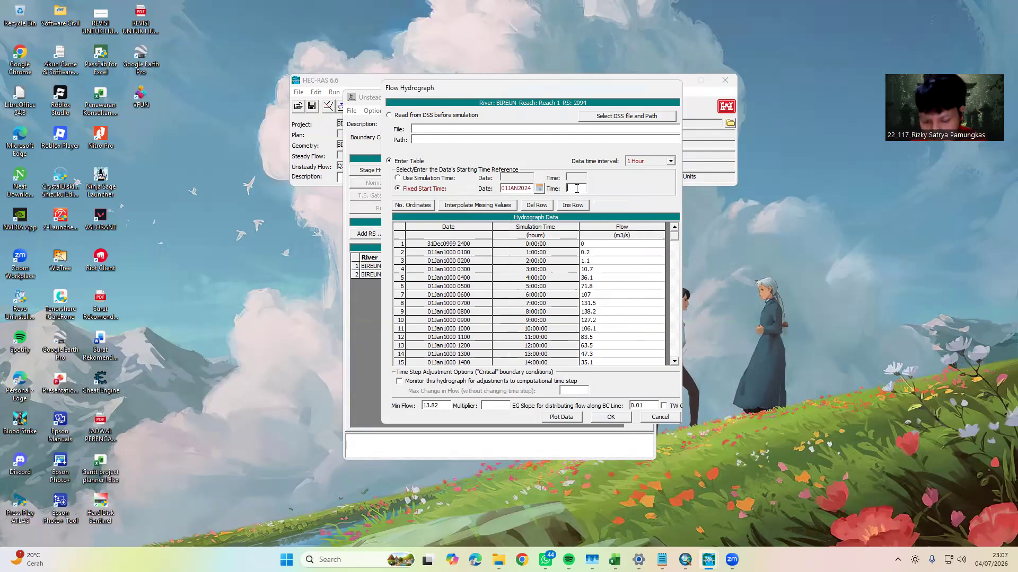
text(0000)
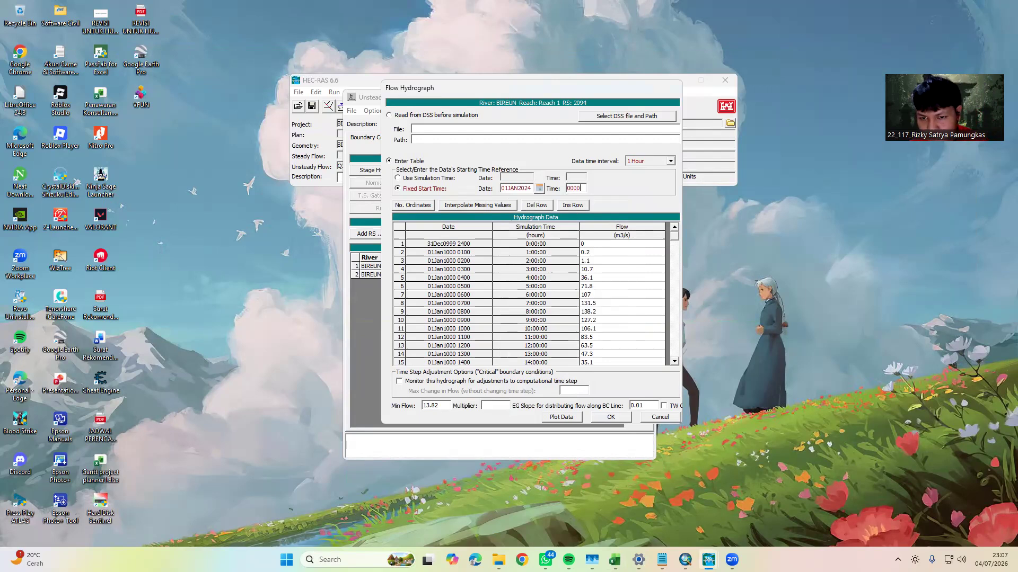
click(611, 417)
Check the normal depth condition at river station 12, save the unsteady flow data and close the editor
double_click(519, 275)
click(535, 322)
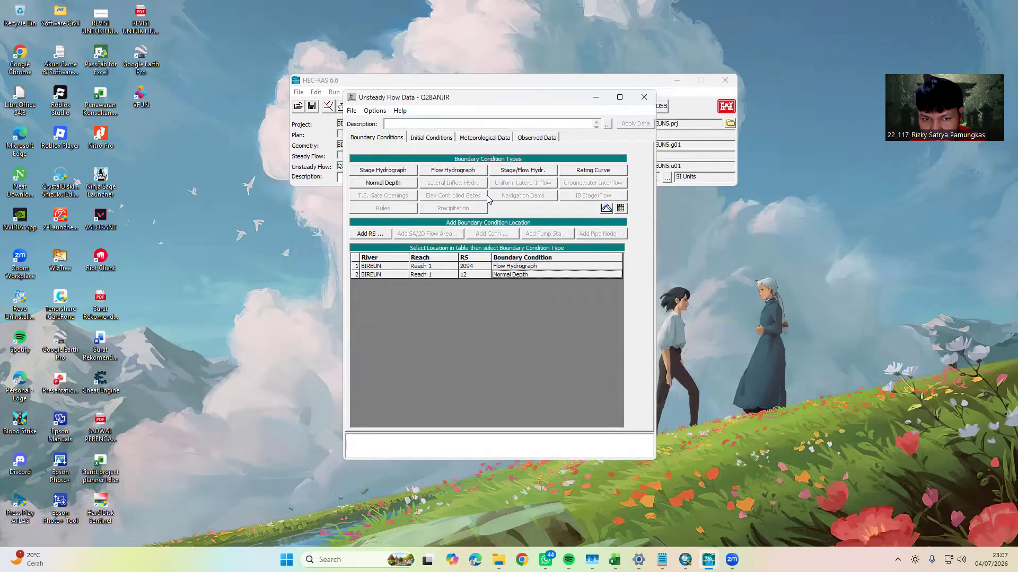
click(351, 111)
click(376, 146)
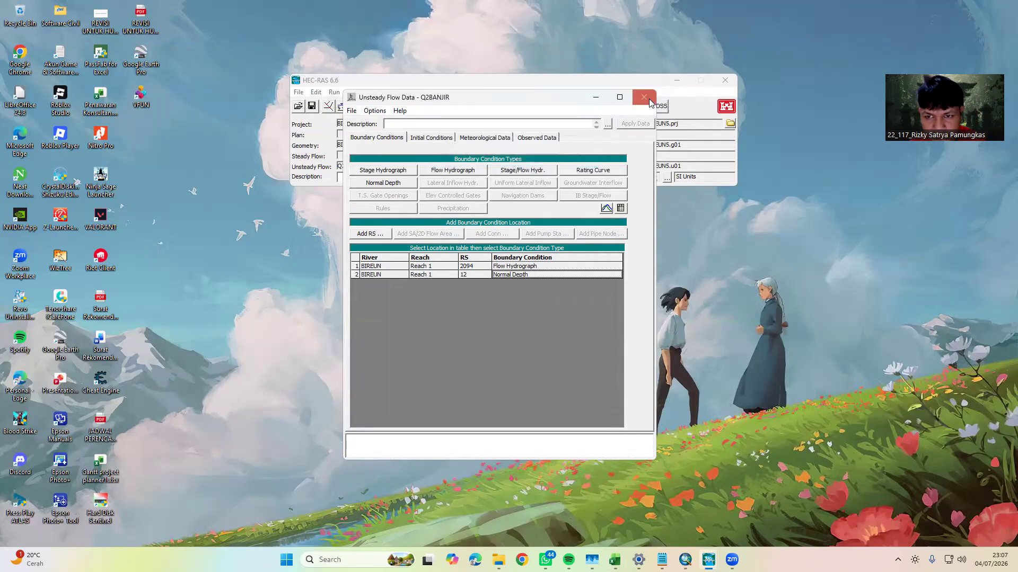
click(644, 97)
Open the unsteady flow analysis with Q2BANJIR as the unsteady flow file
drag(459, 83, 424, 112)
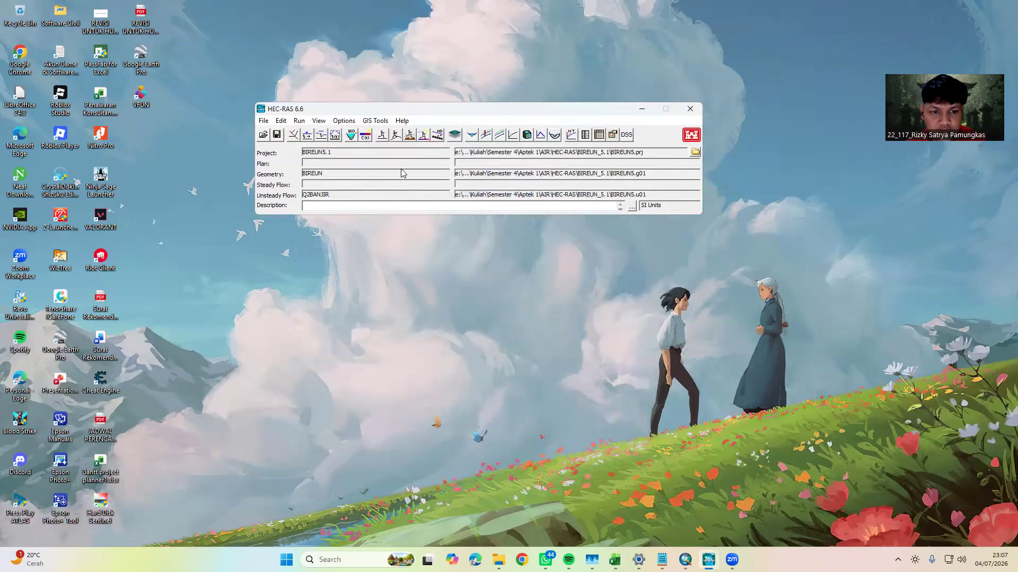
click(396, 137)
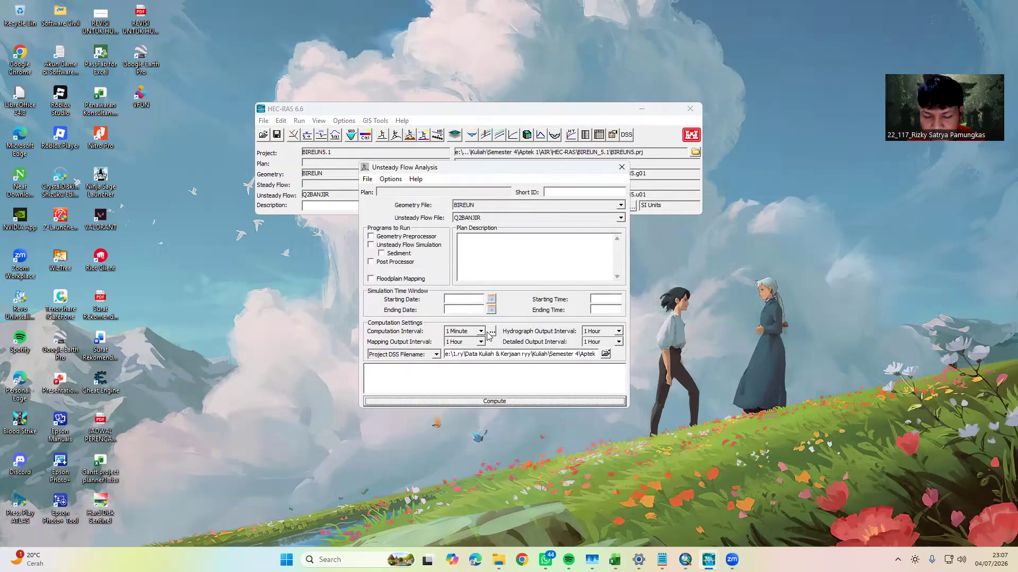
click(620, 217)
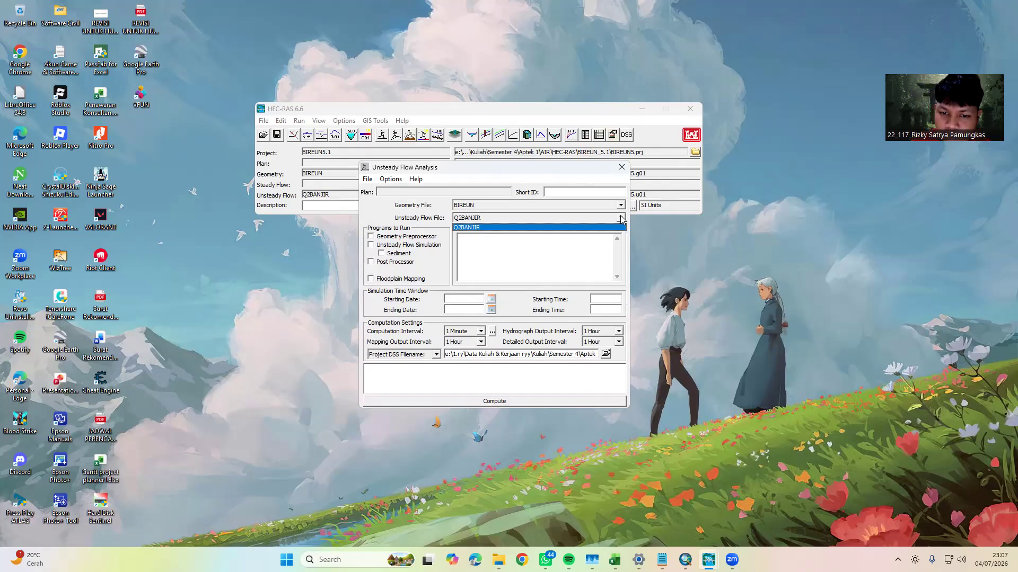
click(621, 219)
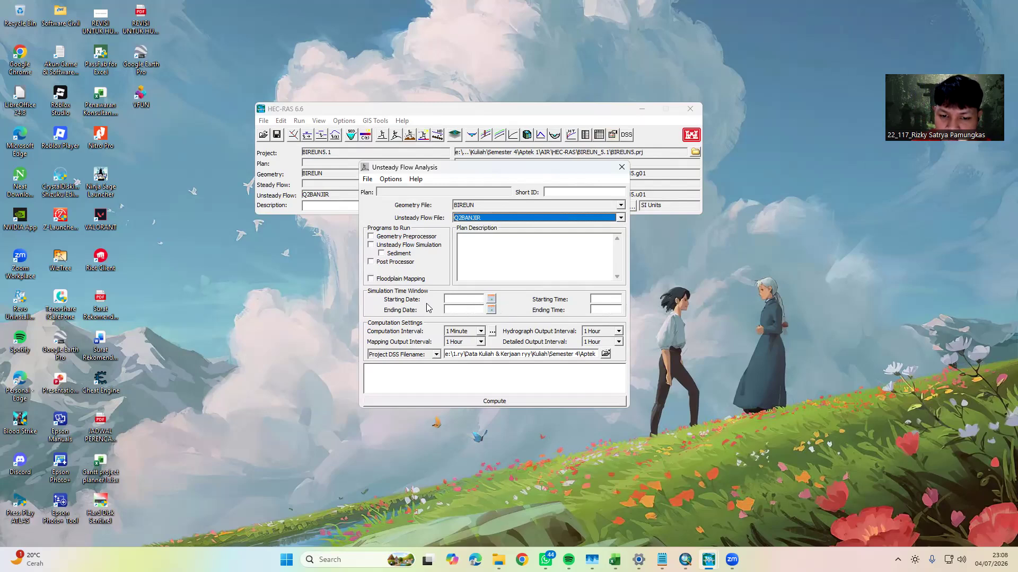
Open the simulation's starting date for selection and look up the last date of the flow series in Excel
click(492, 300)
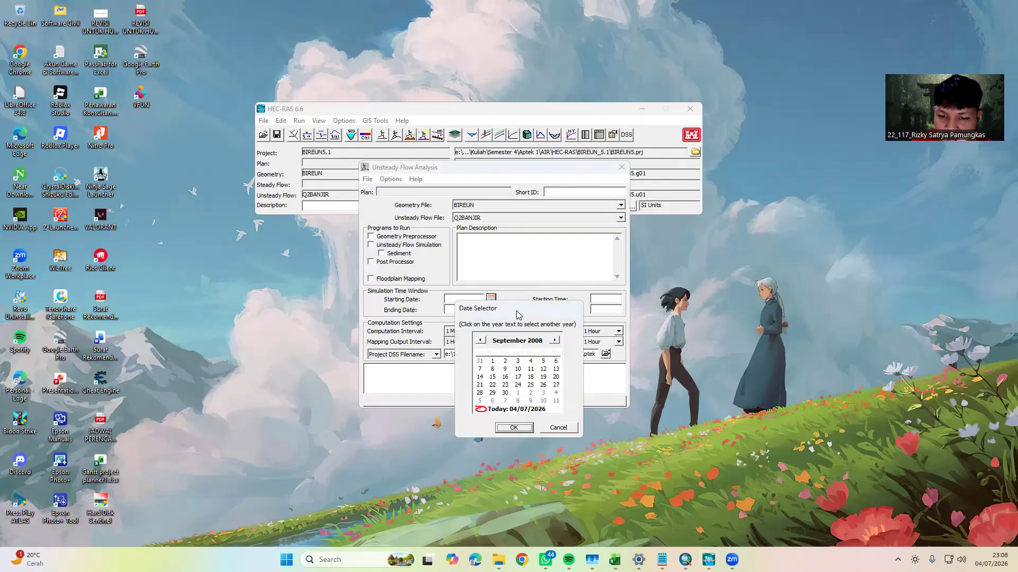
drag(518, 315, 559, 281)
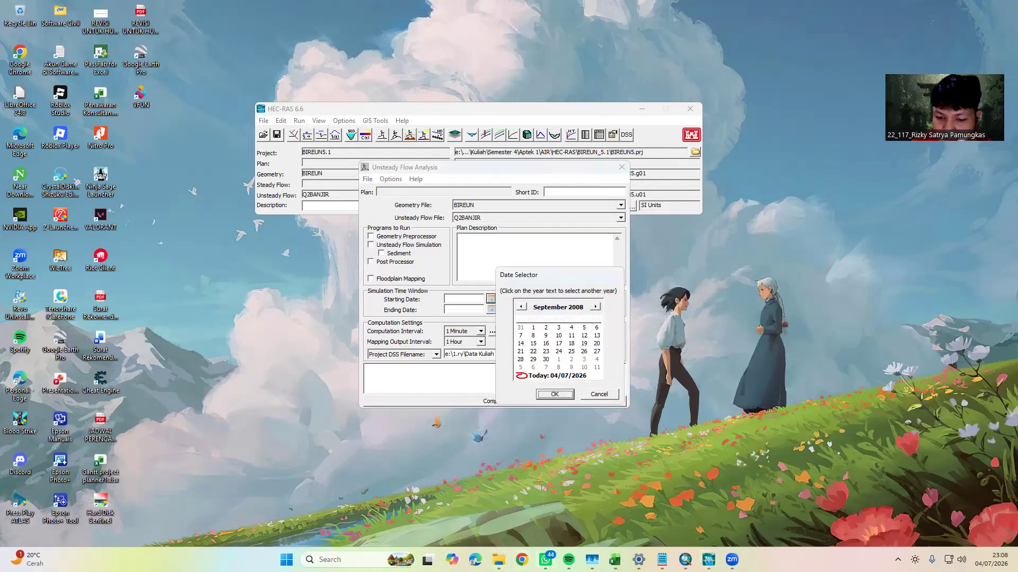
click(579, 511)
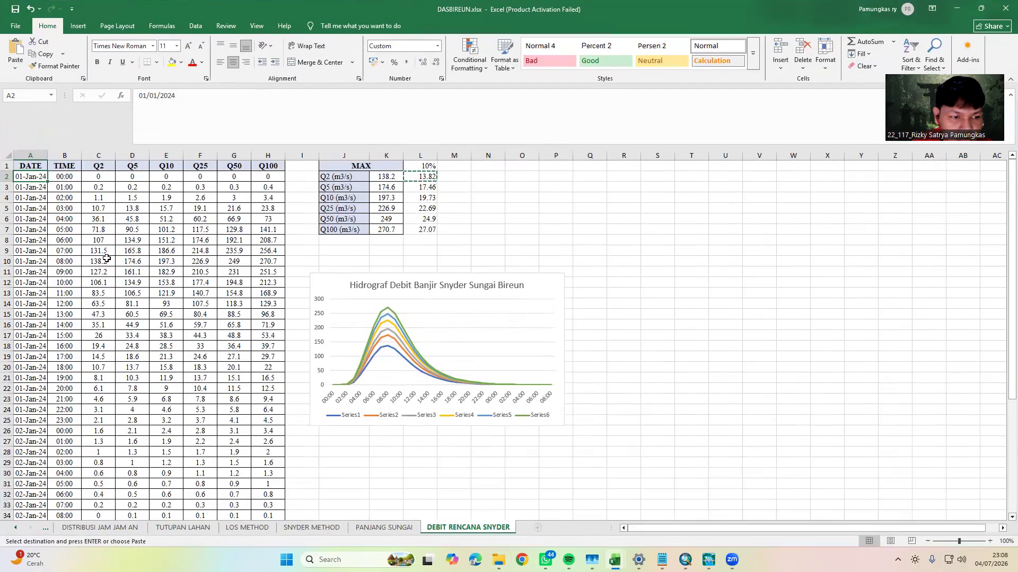
scroll(1001, 310, down, 4)
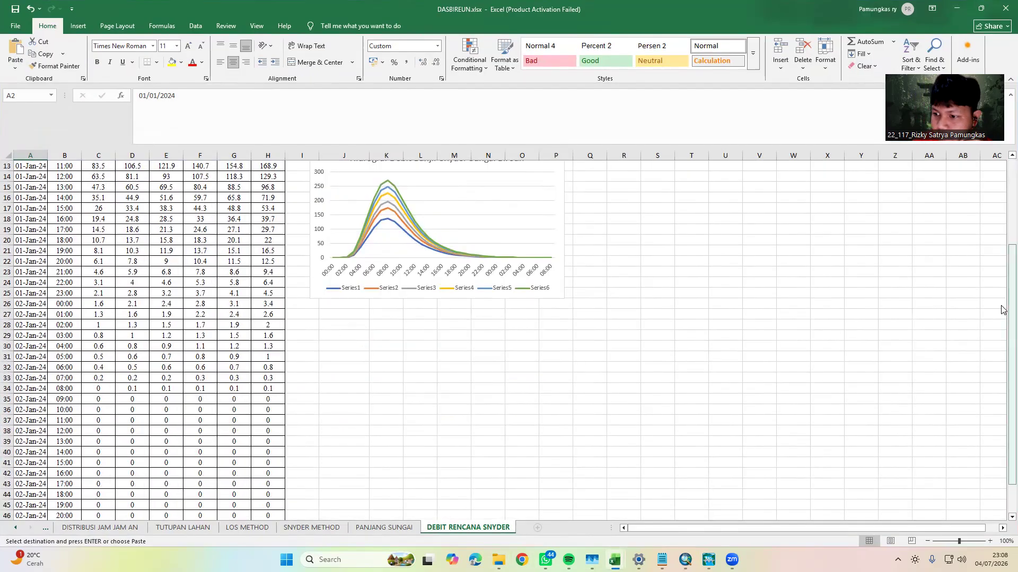
drag(1002, 310, 999, 402)
scroll(200, 438, down, 9)
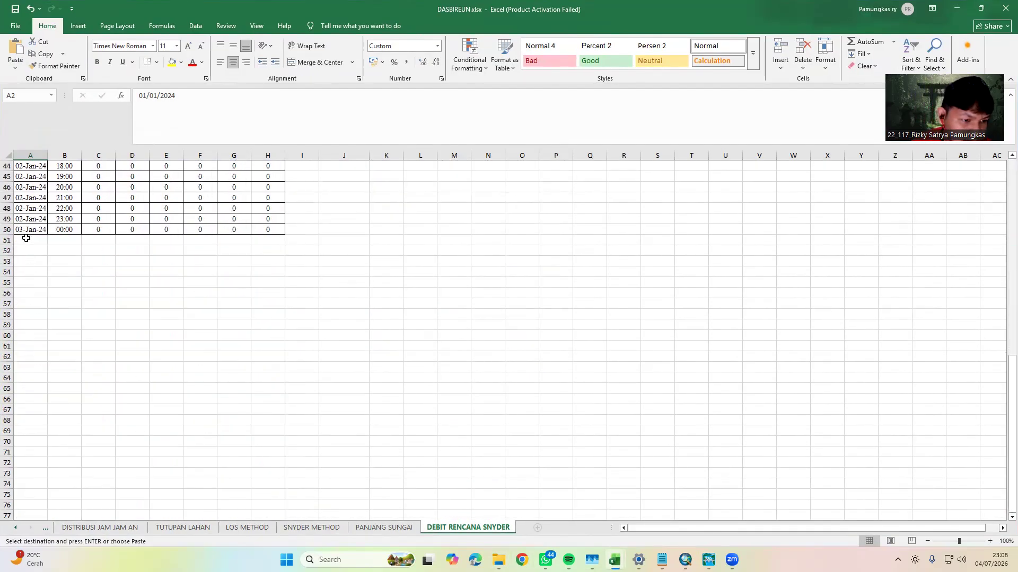
click(981, 9)
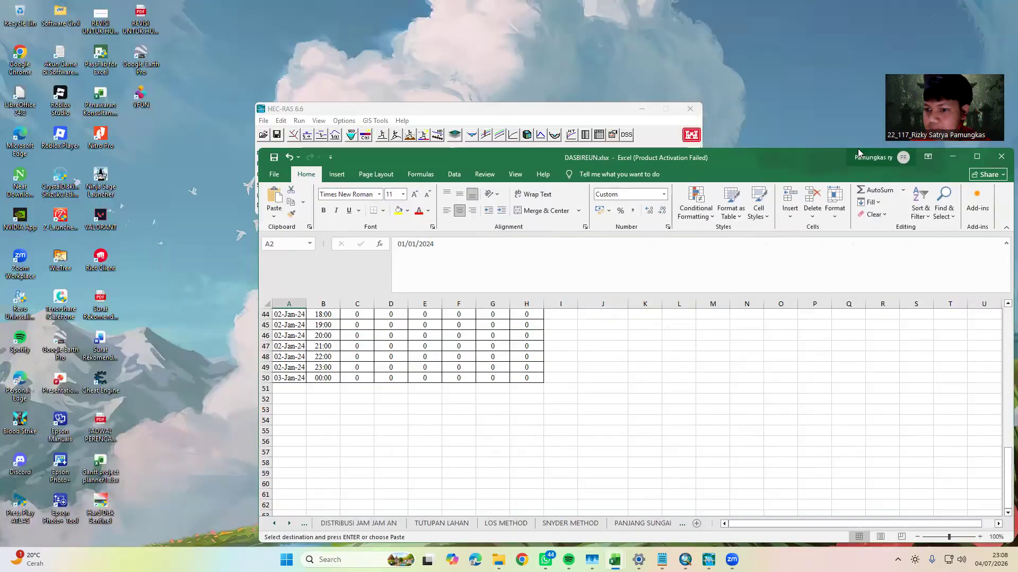
drag(801, 160, 545, 140)
click(686, 139)
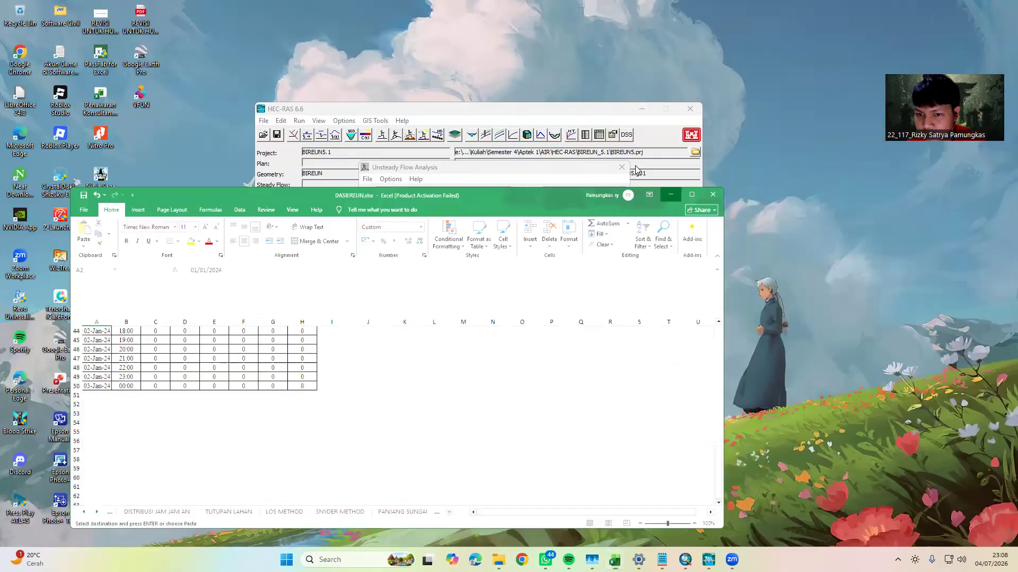
Set the simulation's starting date to 01JAN2024 in HEC-RAS
click(574, 309)
click(588, 304)
click(588, 303)
click(589, 302)
click(589, 303)
click(589, 303)
click(588, 303)
click(588, 303)
click(589, 304)
click(589, 303)
click(547, 308)
click(522, 321)
click(533, 327)
click(554, 395)
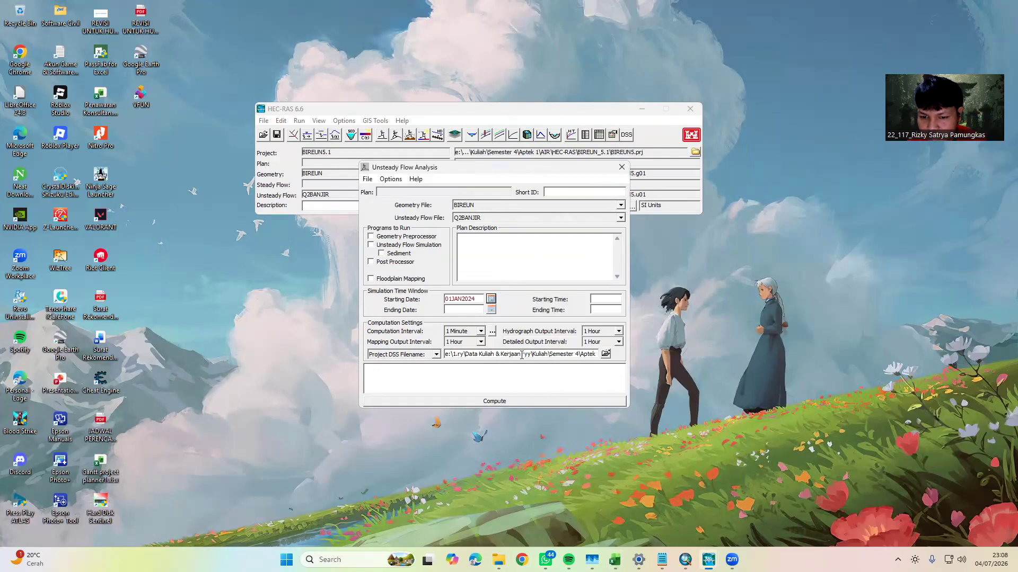
Set the simulation's ending date to 03JAN2024 and both the starting and ending times to 0000
click(492, 309)
click(518, 372)
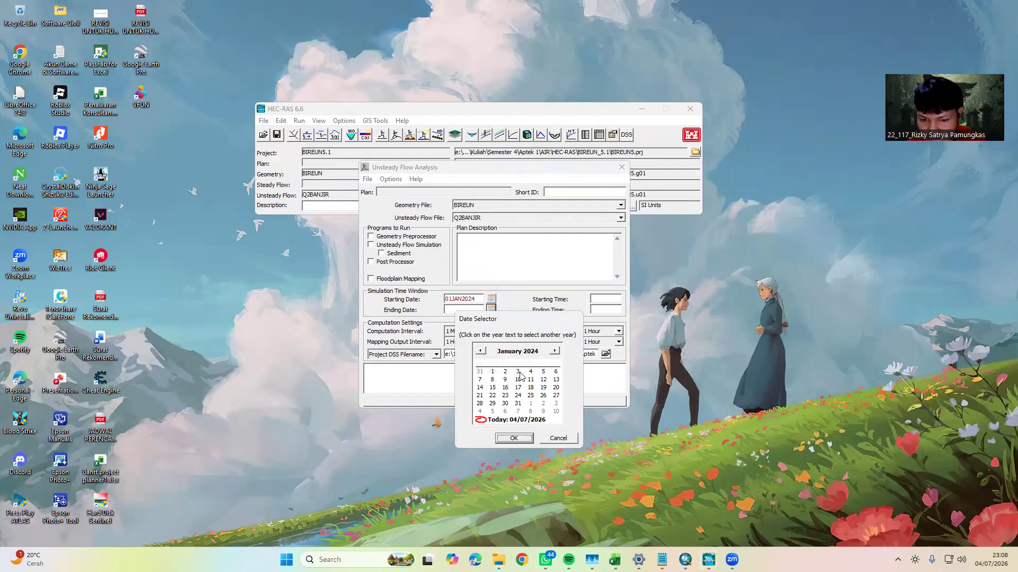
click(513, 439)
click(607, 299)
text(00000)
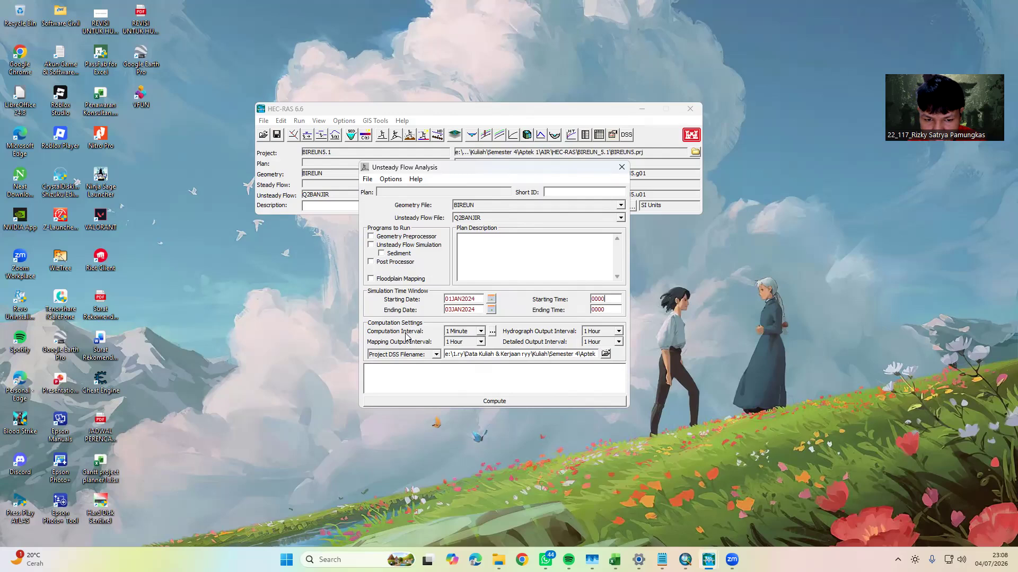
Set the computation interval to 10 Minute and the mapping output interval to 10 Second
click(482, 333)
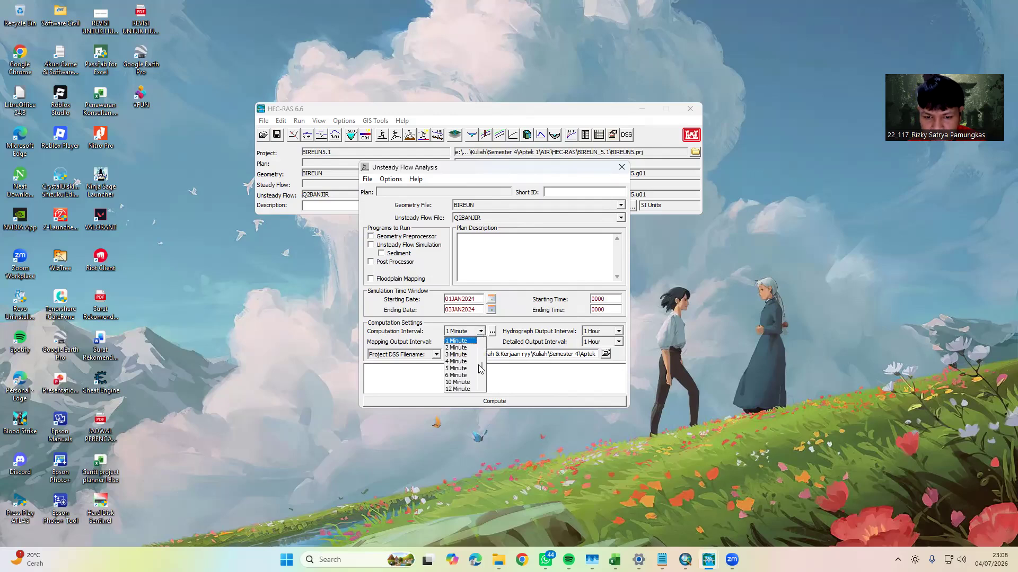
mouse_move(482, 367)
mouse_down()
mouse_move(484, 359)
mouse_move(483, 368)
mouse_up()
click(467, 376)
click(481, 342)
scroll(467, 376, up, 2)
click(465, 369)
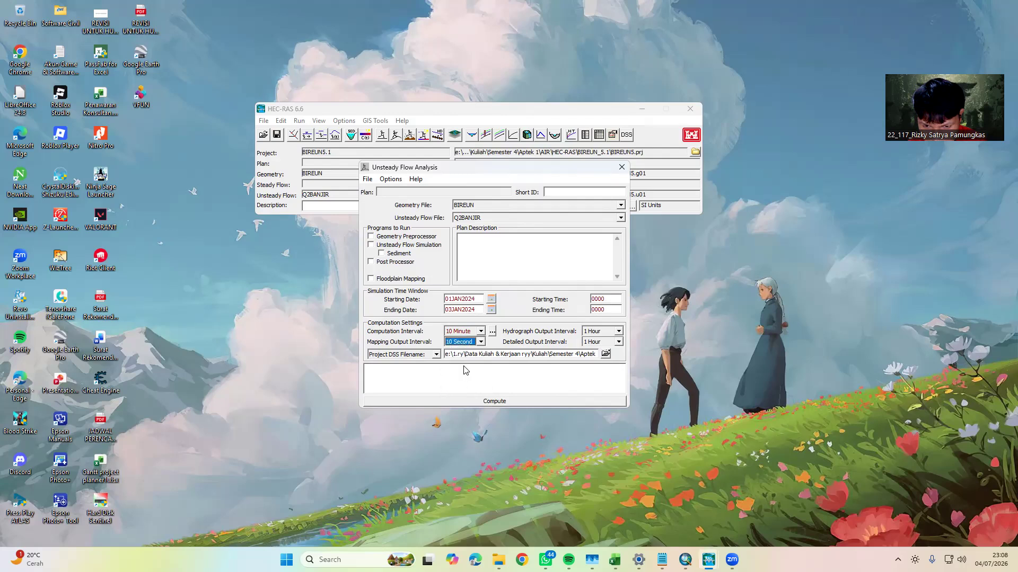
Set the hydrograph output interval and the detailed output interval to 10 Second
click(611, 336)
scroll(601, 374, up, 5)
scroll(602, 373, up, 3)
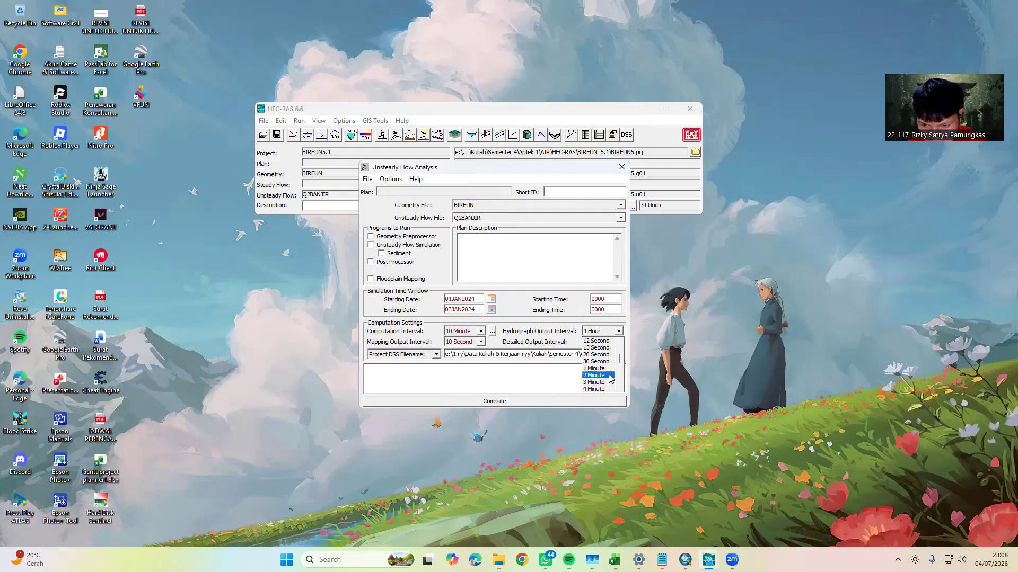
click(596, 355)
click(618, 342)
scroll(601, 379, up, 5)
scroll(603, 384, up, 3)
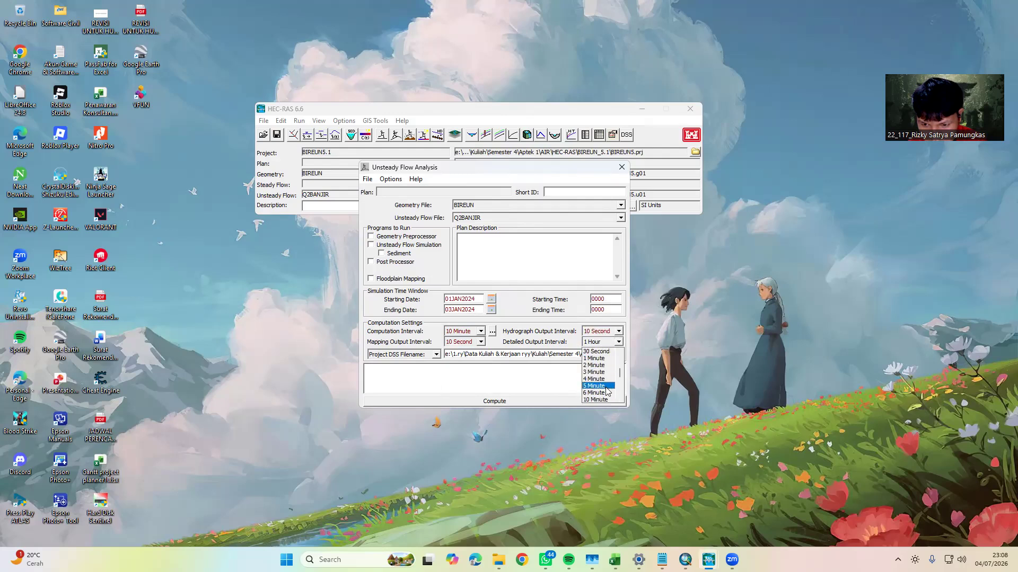
scroll(602, 382, down, 3)
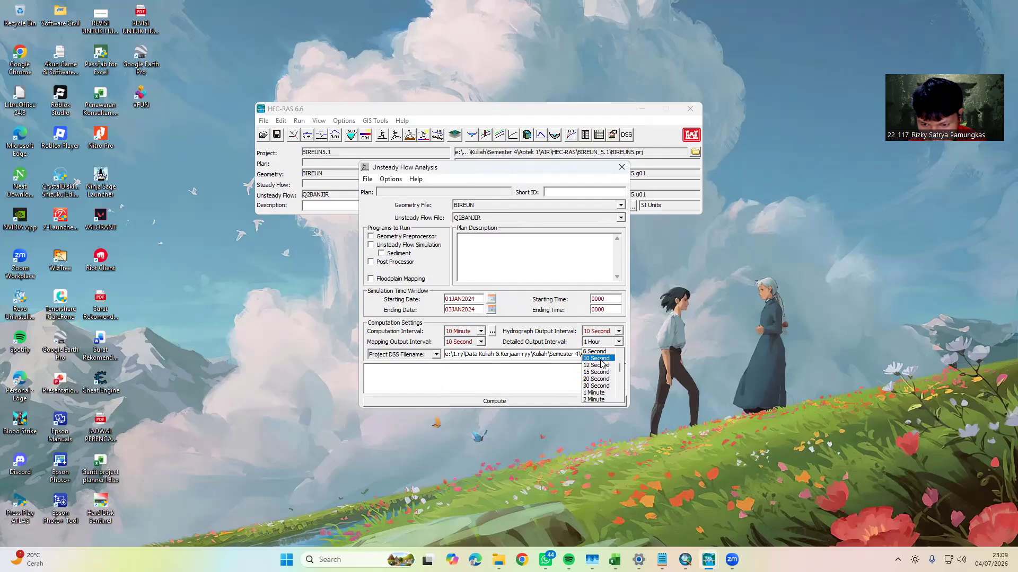
click(599, 359)
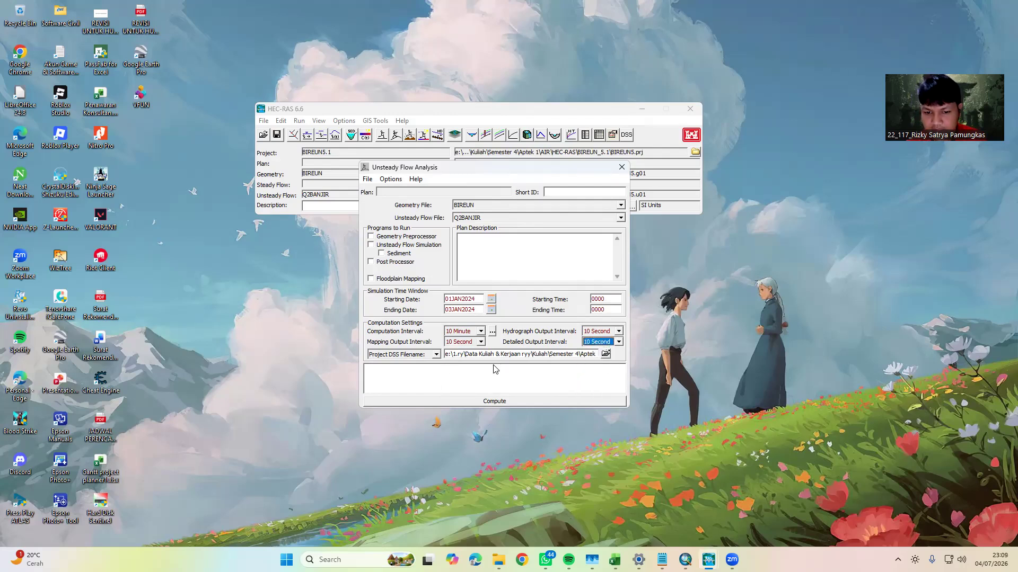
Enable the local partial inertial mixed flow regime in the 1D computation options and accept them
click(493, 332)
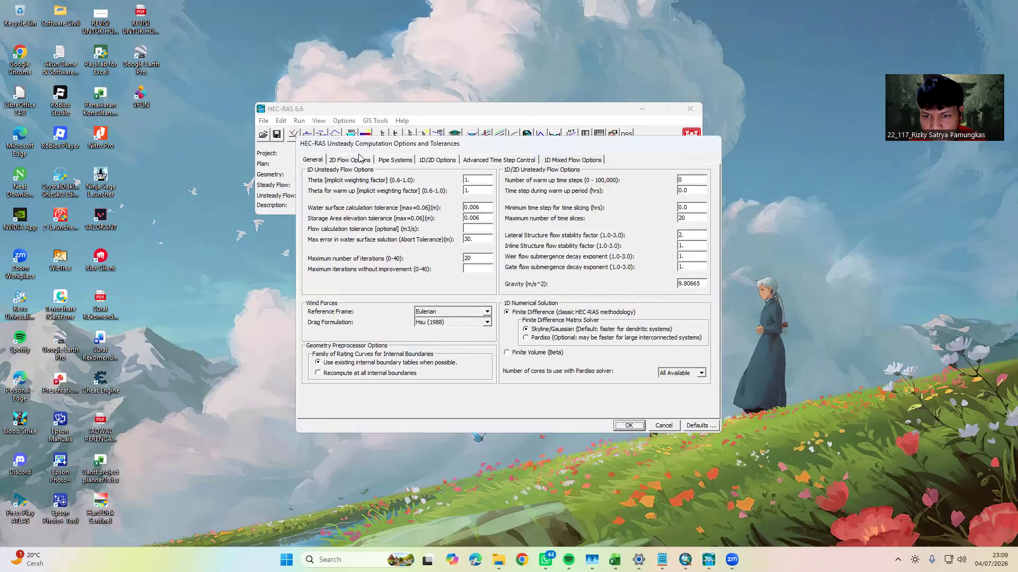
click(557, 161)
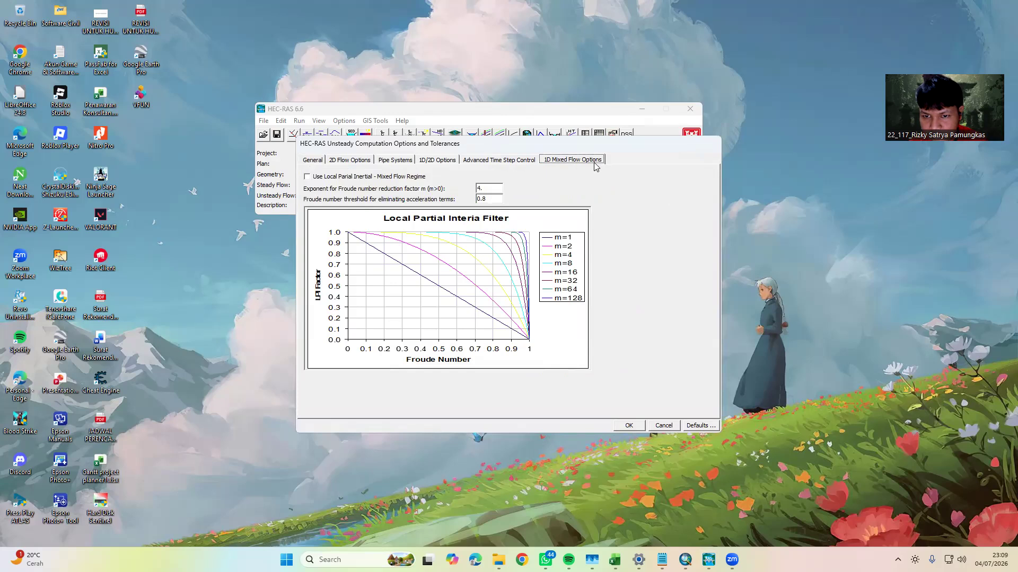
click(331, 178)
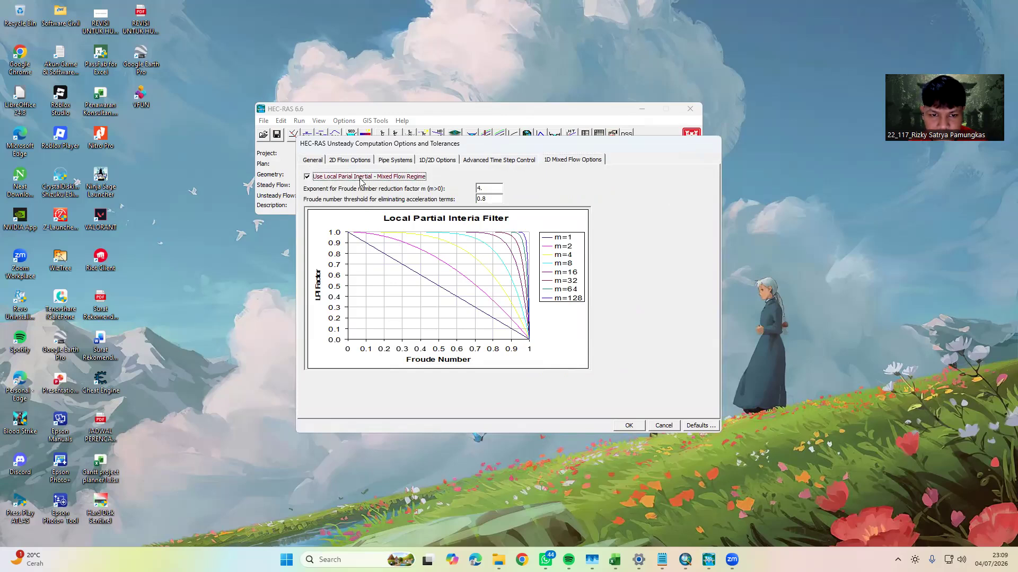
click(629, 425)
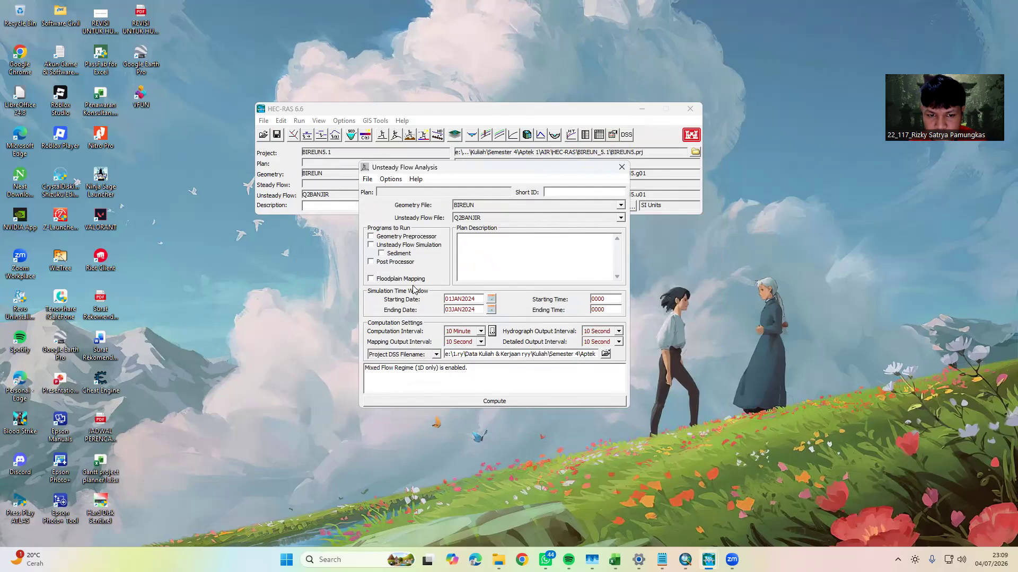
Enable the Geometry Preprocessor, Unsteady Flow Simulation and Post Processor programs and try to compute the plan
click(371, 237)
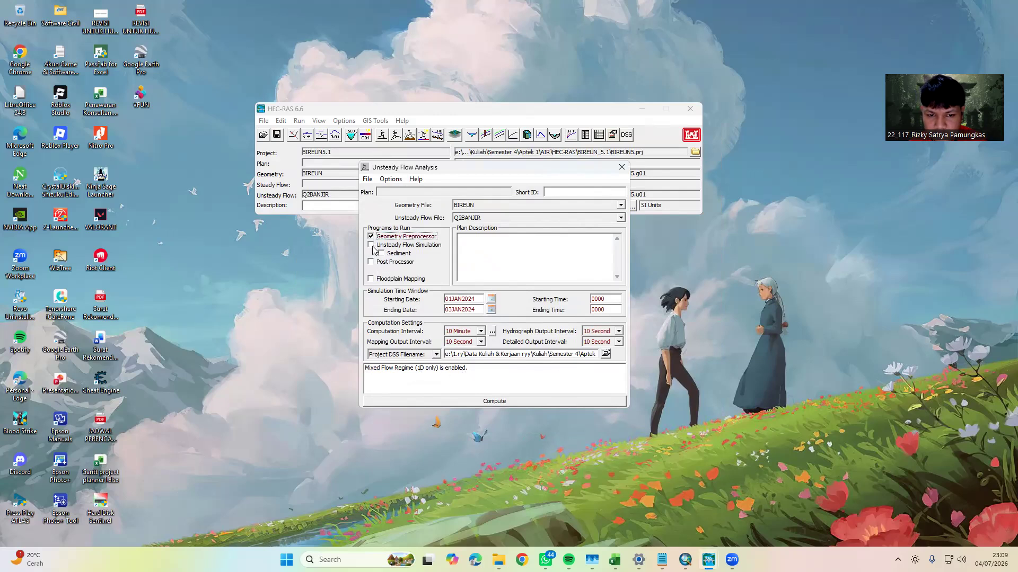
click(371, 246)
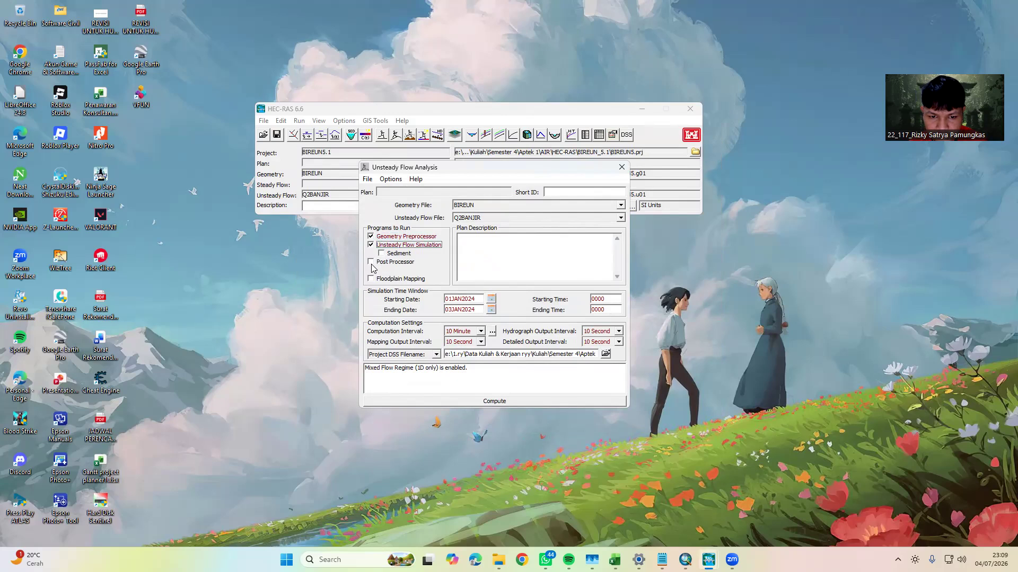
click(371, 262)
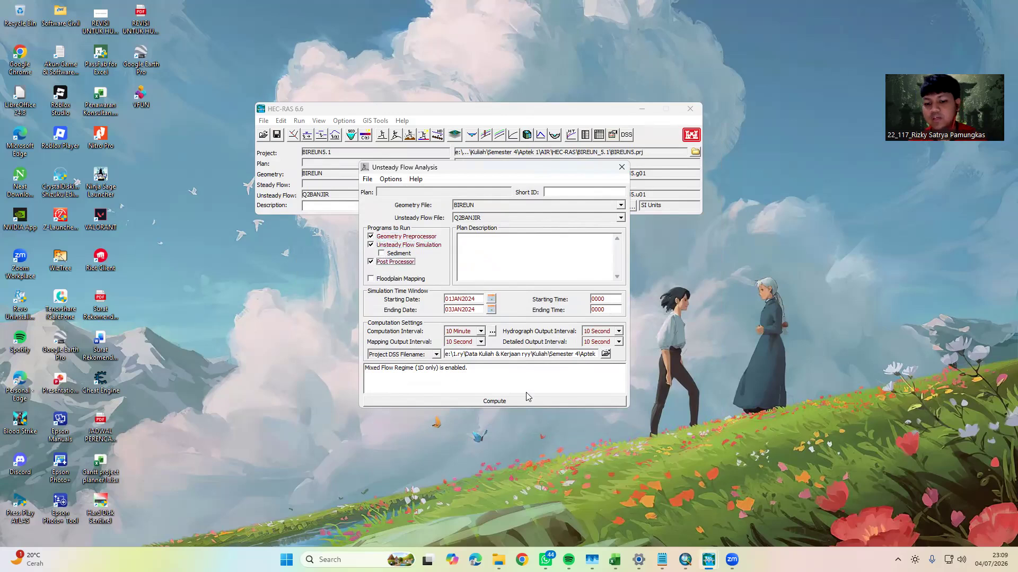
click(494, 401)
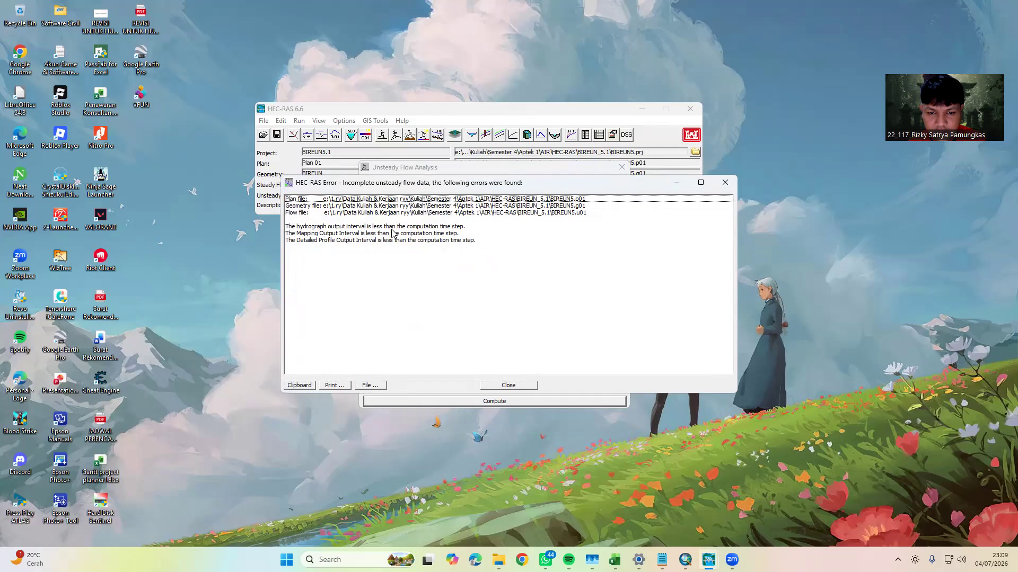
click(508, 385)
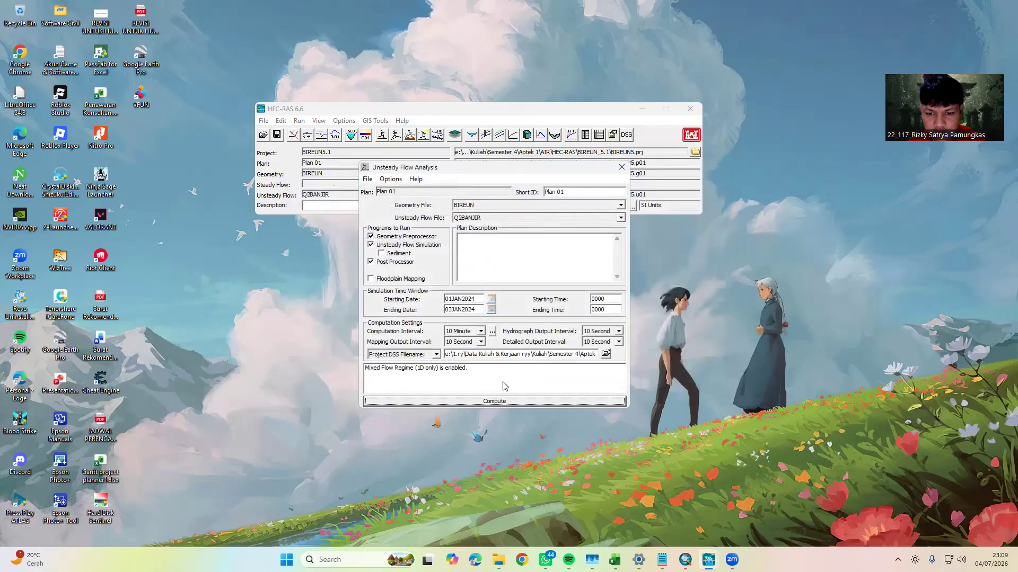
Set the computation interval to 1 Minute and try to compute the plan again
click(480, 331)
mouse_move(484, 374)
mouse_down()
mouse_move(488, 356)
mouse_move(491, 377)
mouse_move(493, 350)
mouse_move(498, 366)
mouse_up()
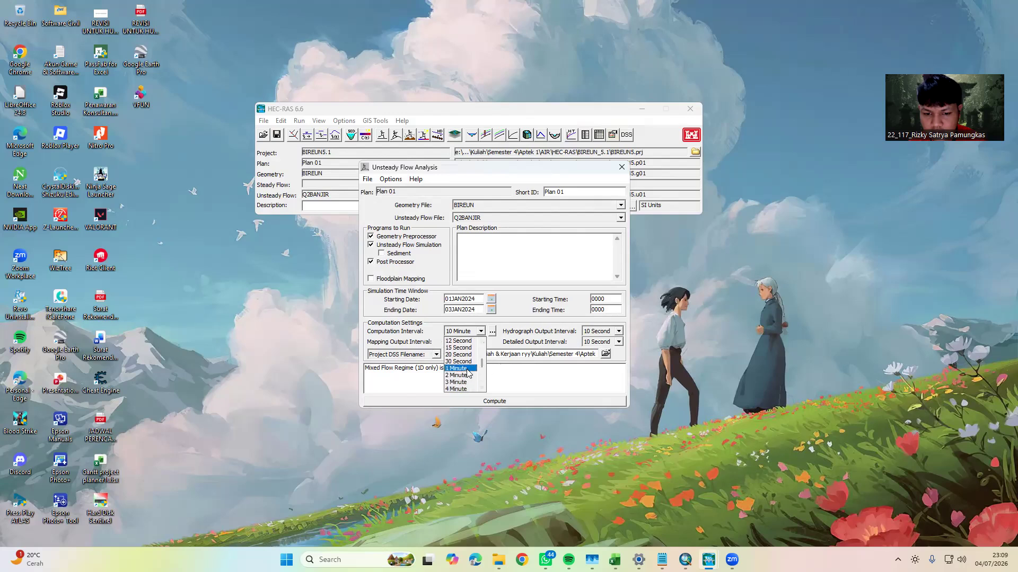
click(465, 369)
click(488, 403)
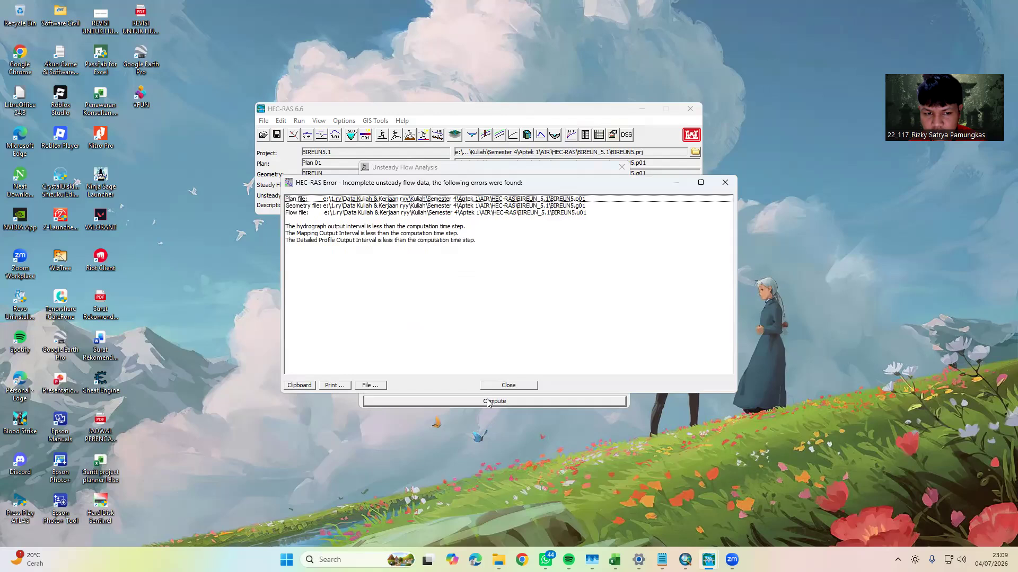
click(513, 389)
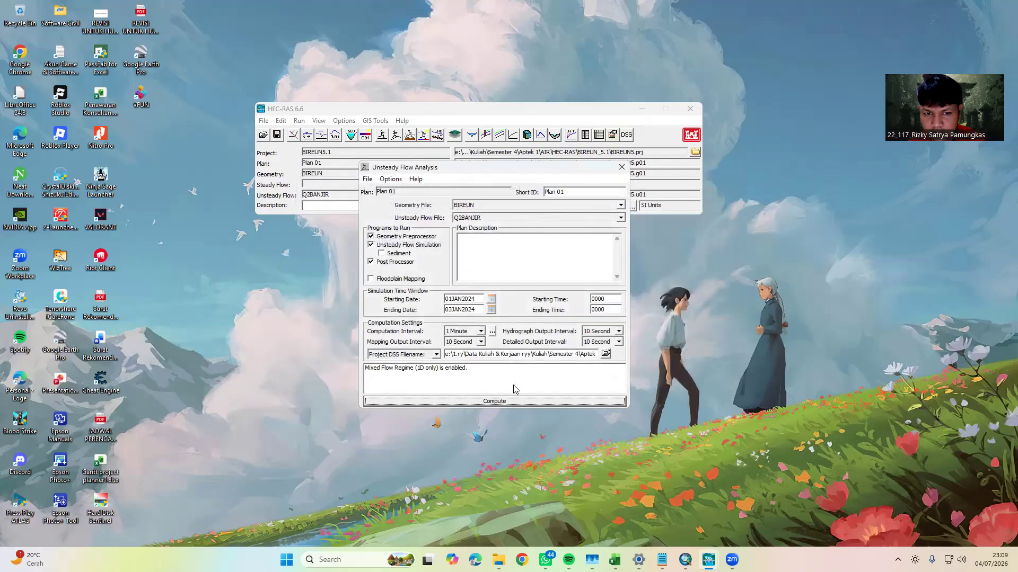
Set the detailed output interval and the hydrograph output interval to 10 Minute
click(619, 342)
scroll(602, 379, down, 4)
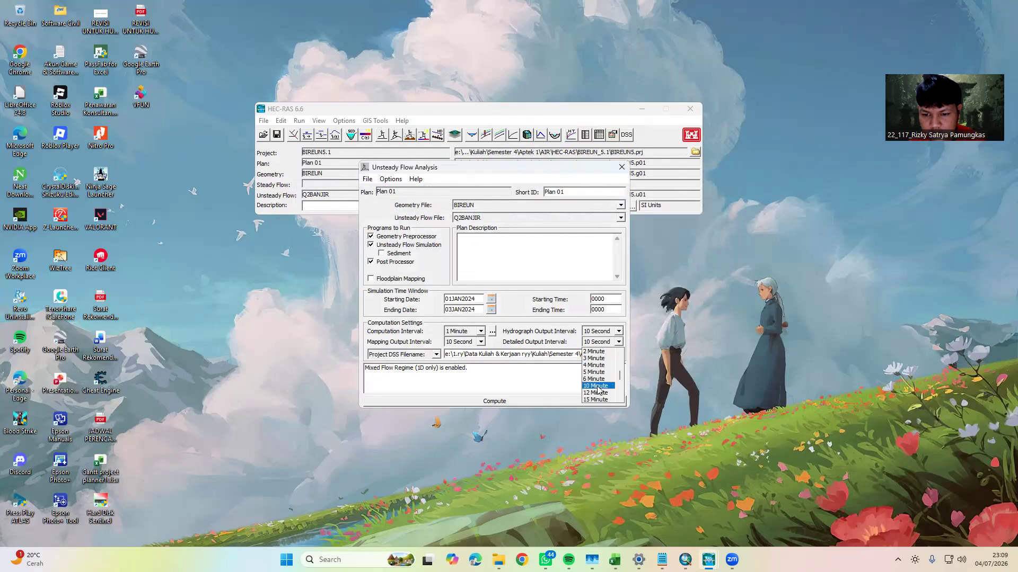
click(604, 395)
click(618, 331)
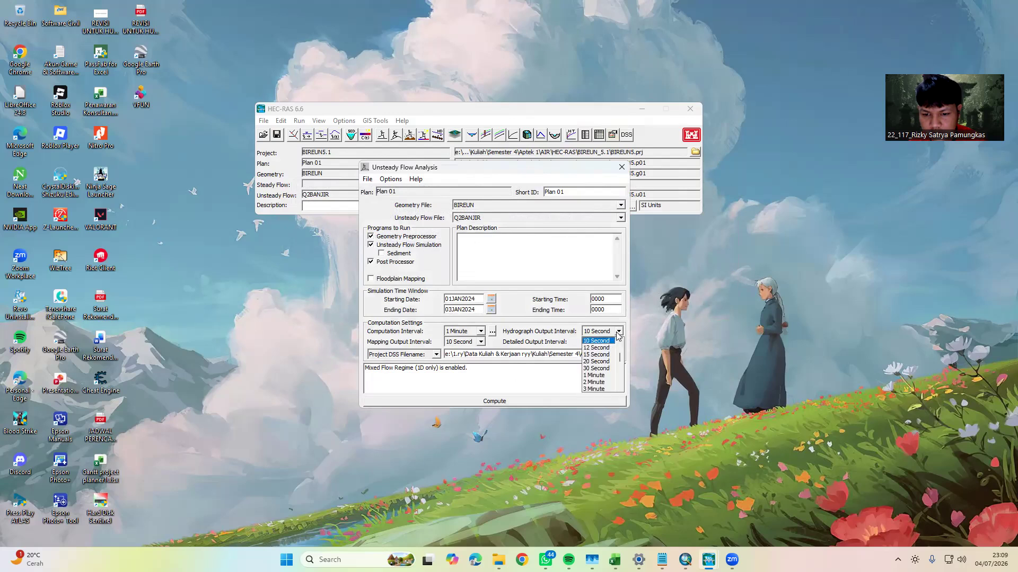
scroll(601, 378, down, 3)
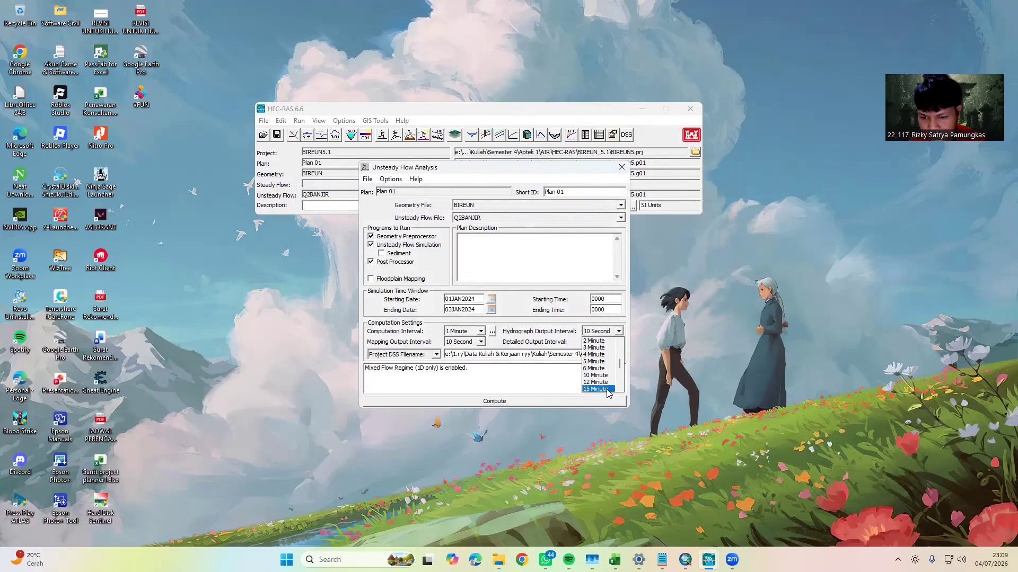
click(601, 375)
Set the mapping output interval to 10 Minute and compute the unsteady flow plan
click(480, 332)
click(469, 342)
click(479, 330)
click(515, 369)
click(479, 342)
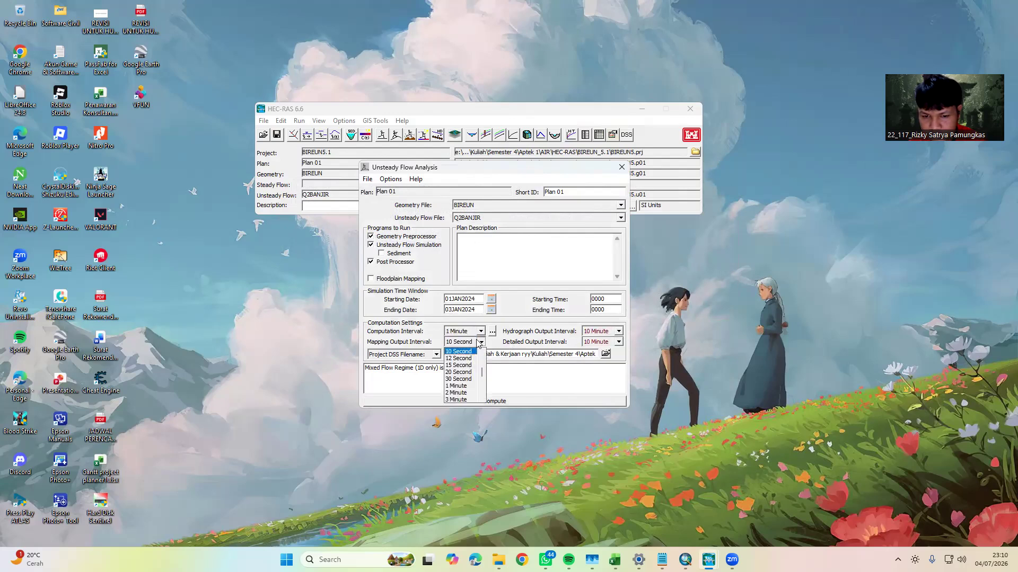
scroll(459, 381, down, 2)
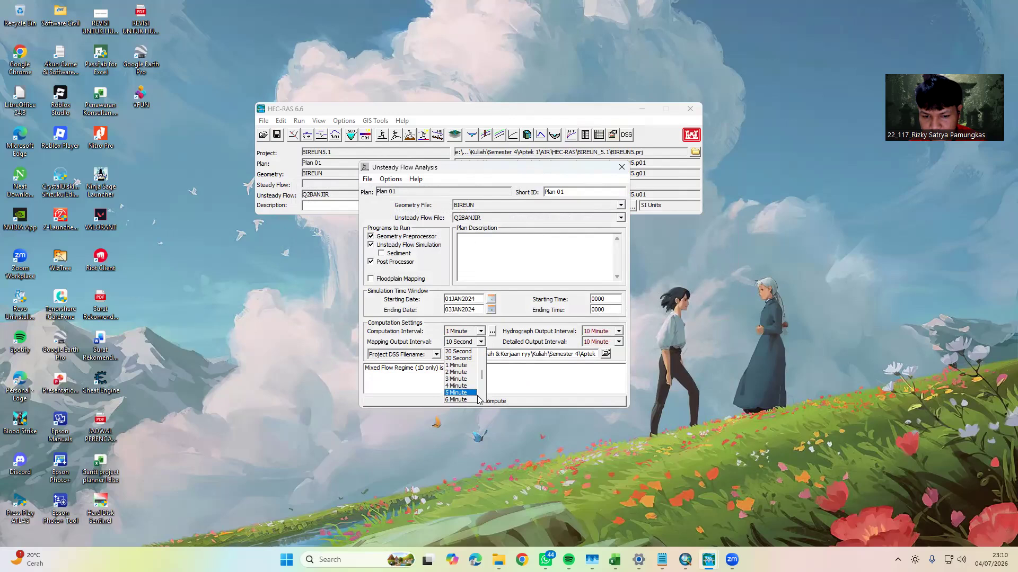
click(462, 385)
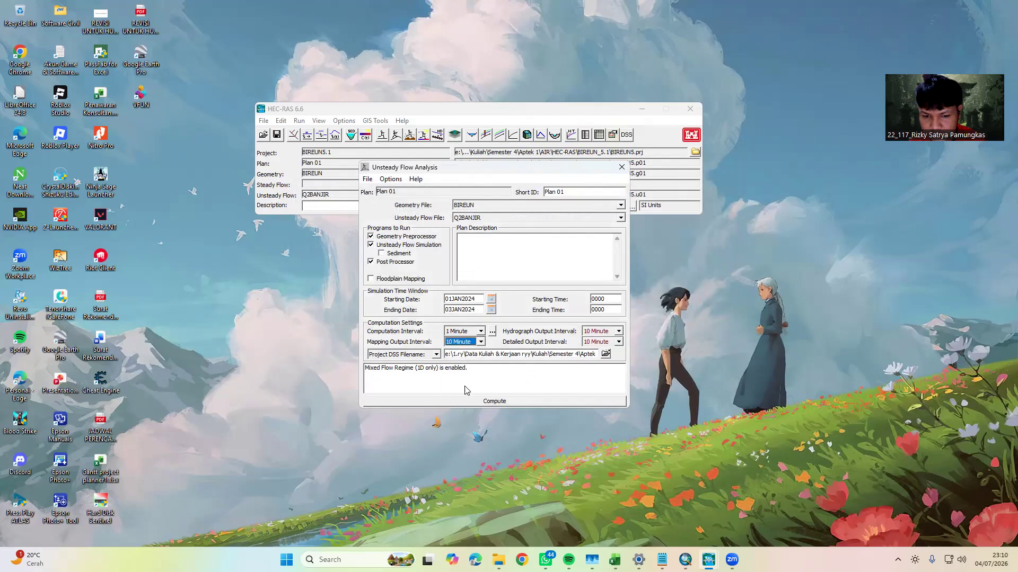
click(492, 401)
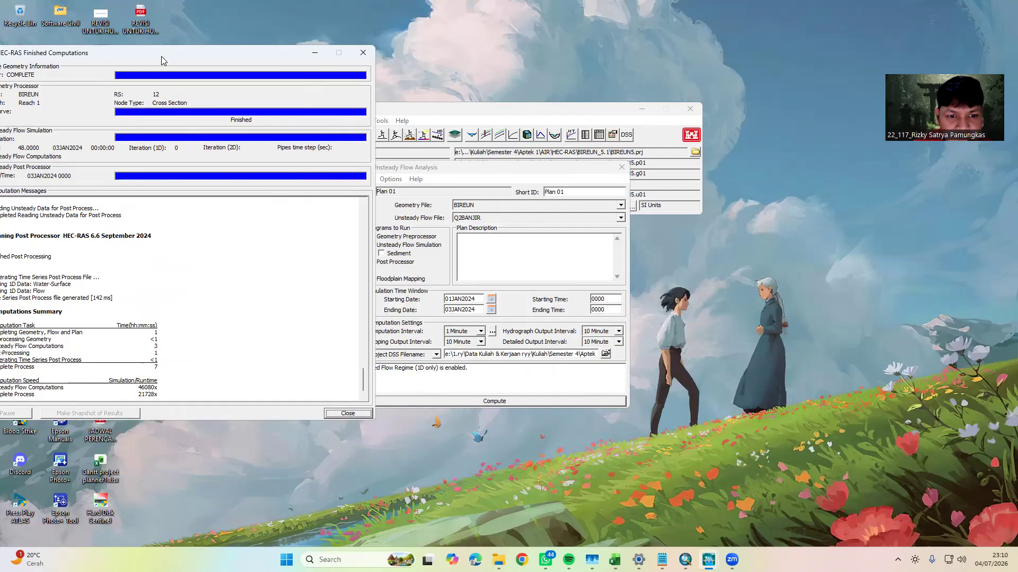
Review the computation messages for errors and the computation summary, and close the finished run and the analysis window
drag(162, 60, 308, 49)
scroll(418, 330, up, 6)
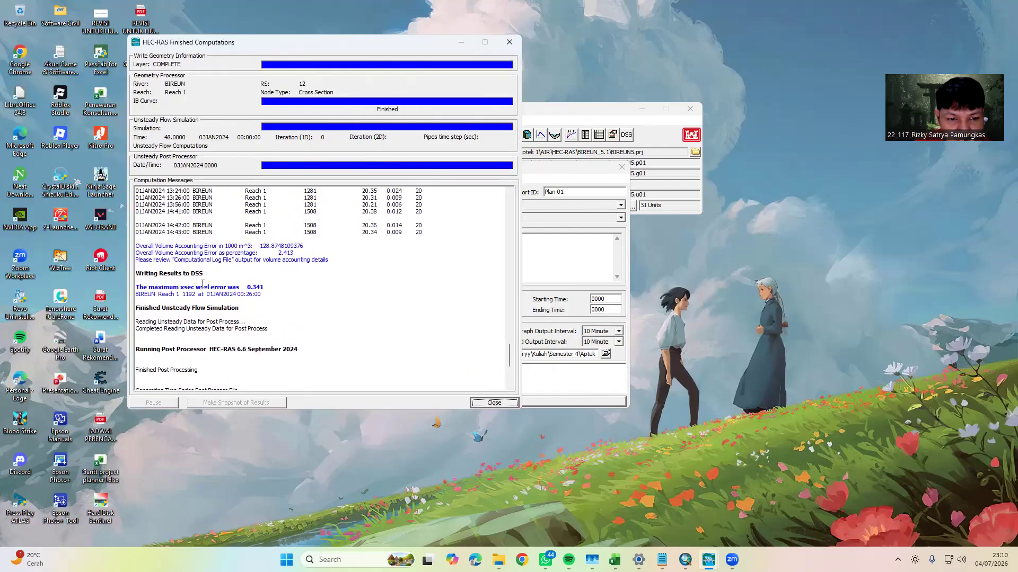
scroll(244, 260, up, 3)
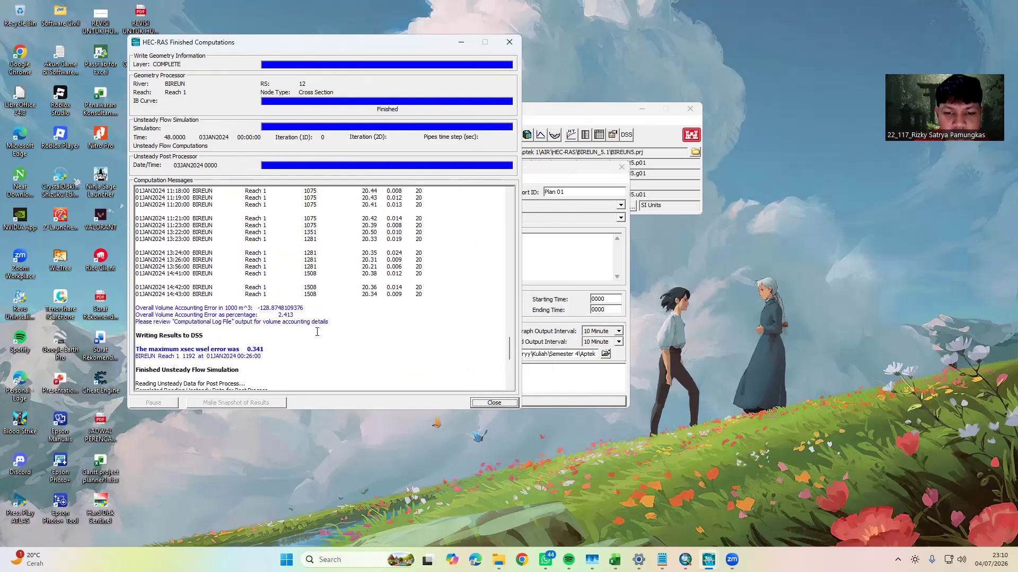
drag(508, 354, 512, 381)
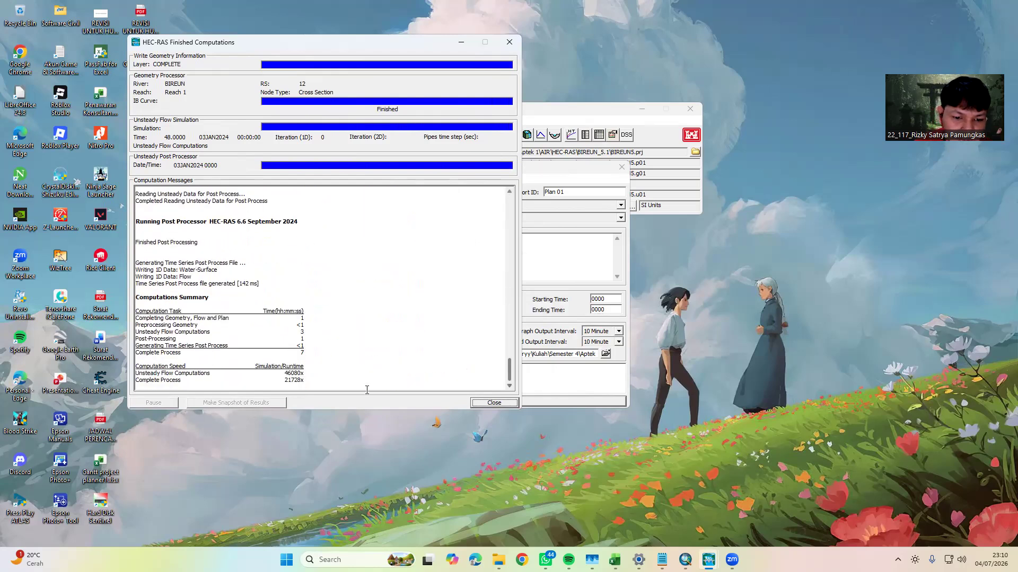
click(494, 403)
click(621, 167)
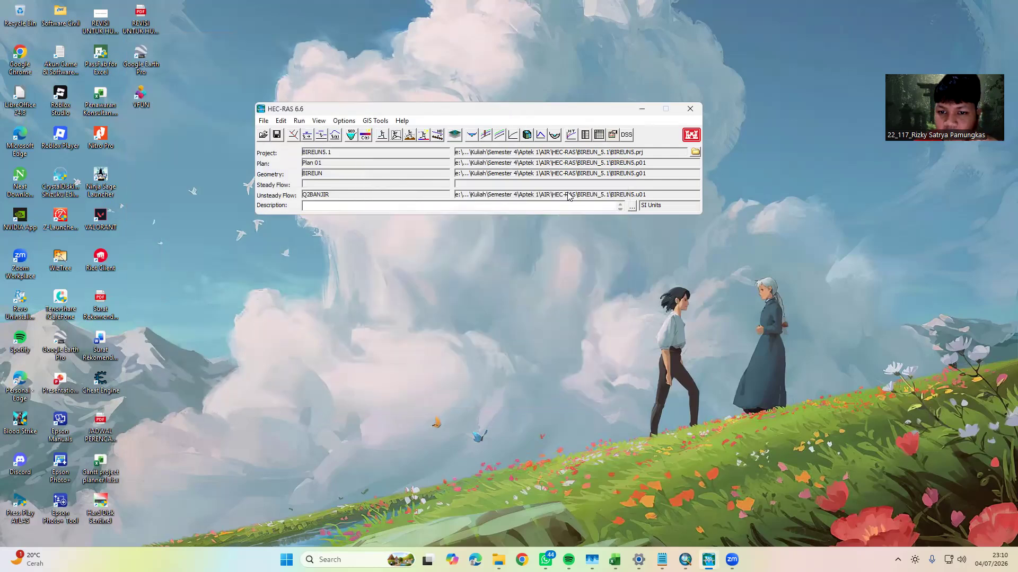
View the water surface profile plot enlarged, play its animation over the simulation period, and close the plot
click(485, 134)
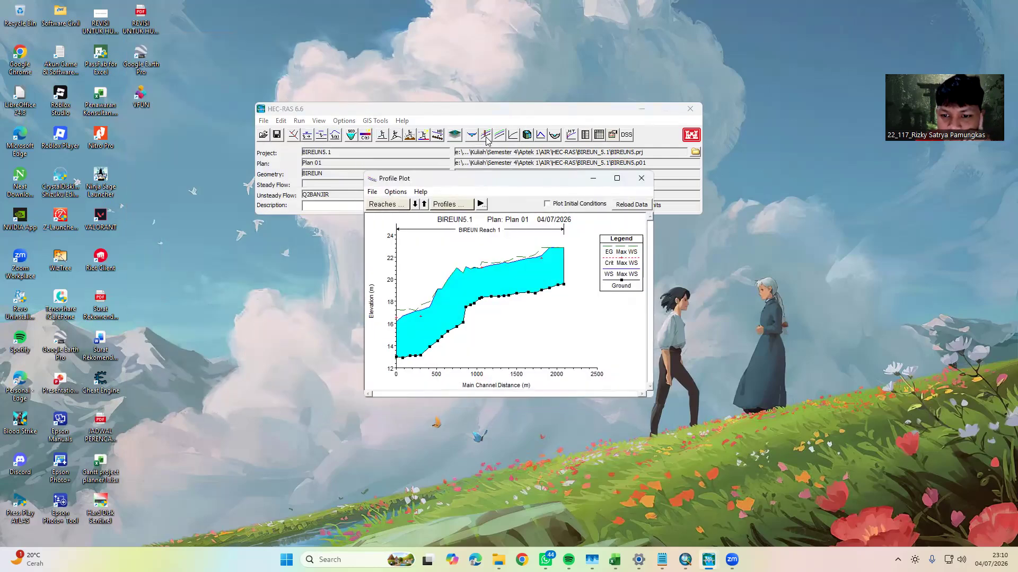
click(618, 180)
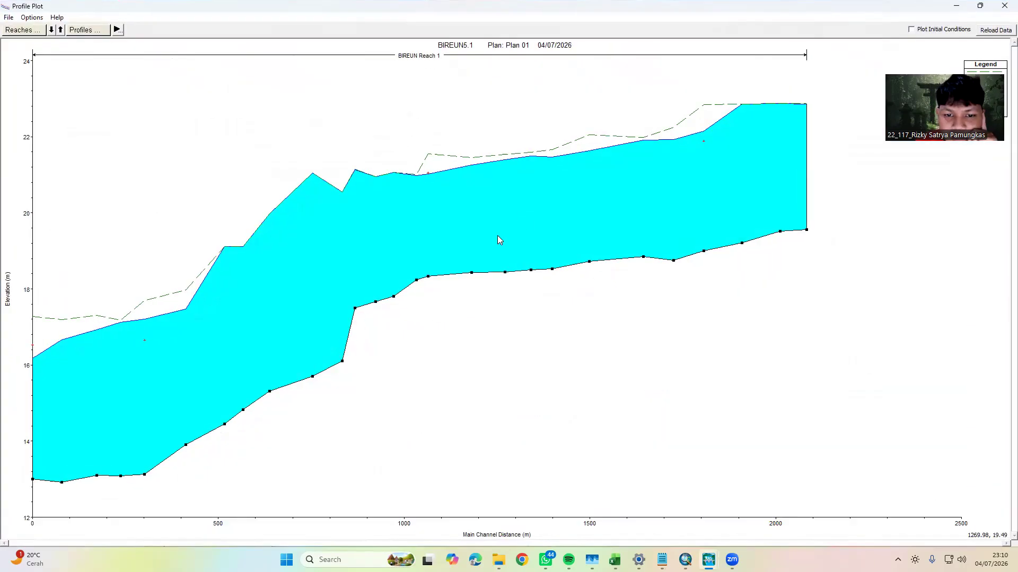
click(117, 30)
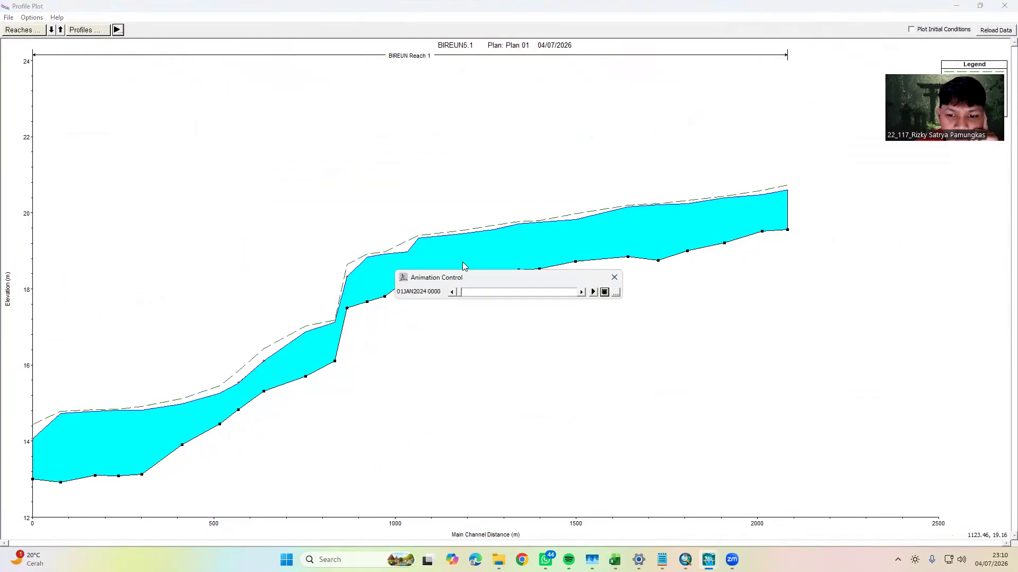
click(593, 292)
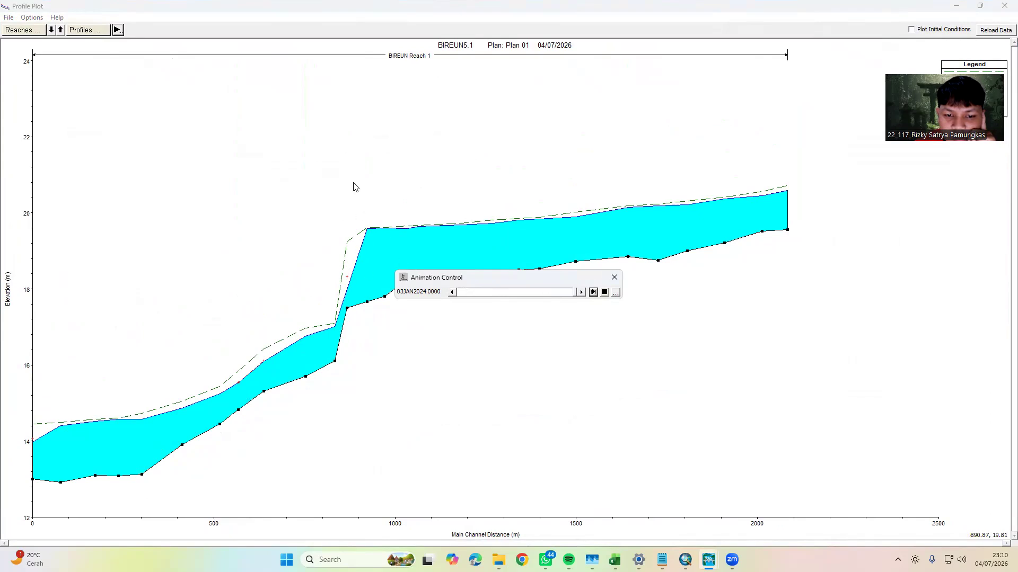
click(614, 278)
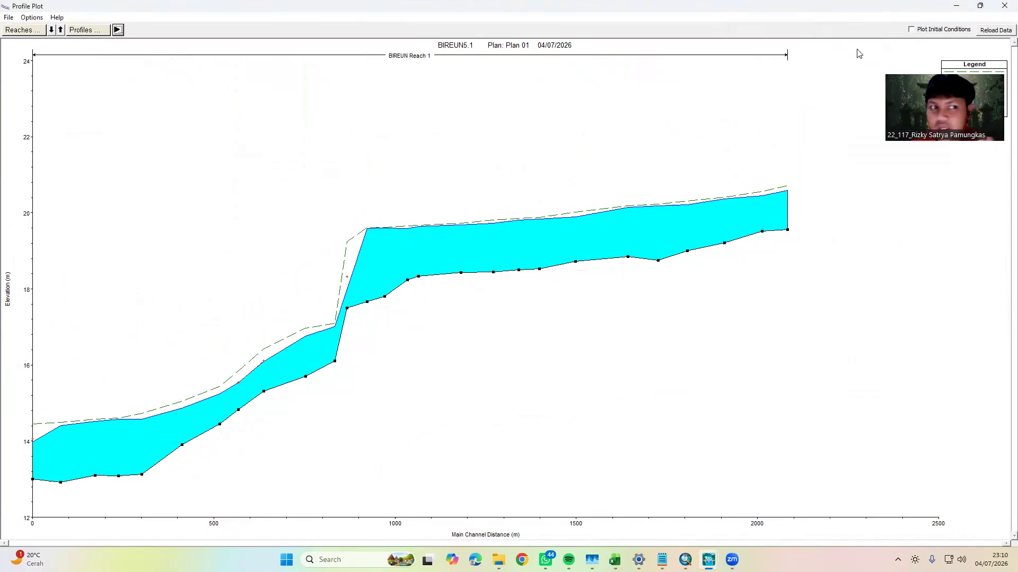
click(1002, 9)
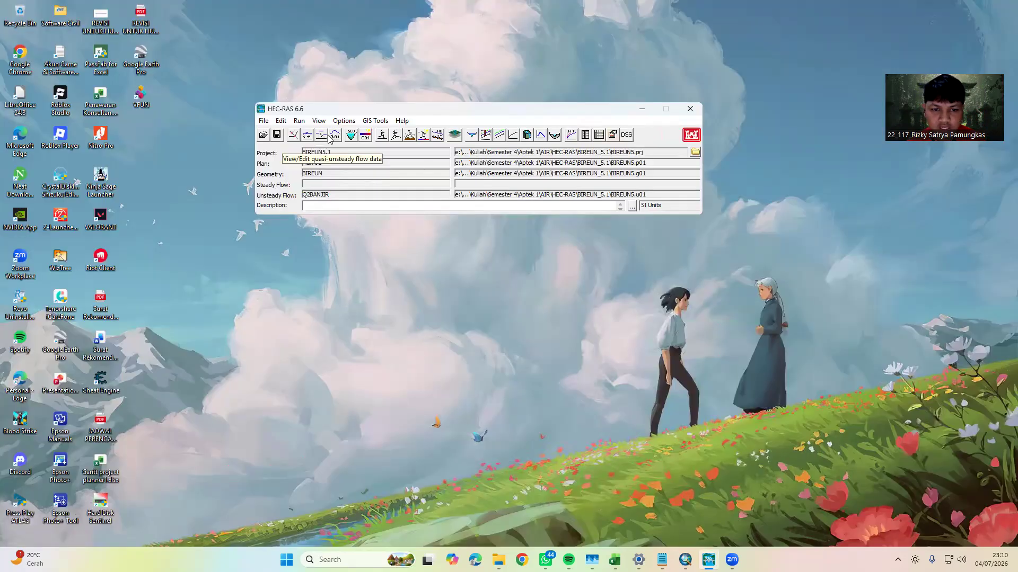
Open the flow hydrograph of RS 2094 in the unsteady flow data and copy the Q5 flows D2:D50 from DASBIREUN.xlsx in Excel
click(336, 136)
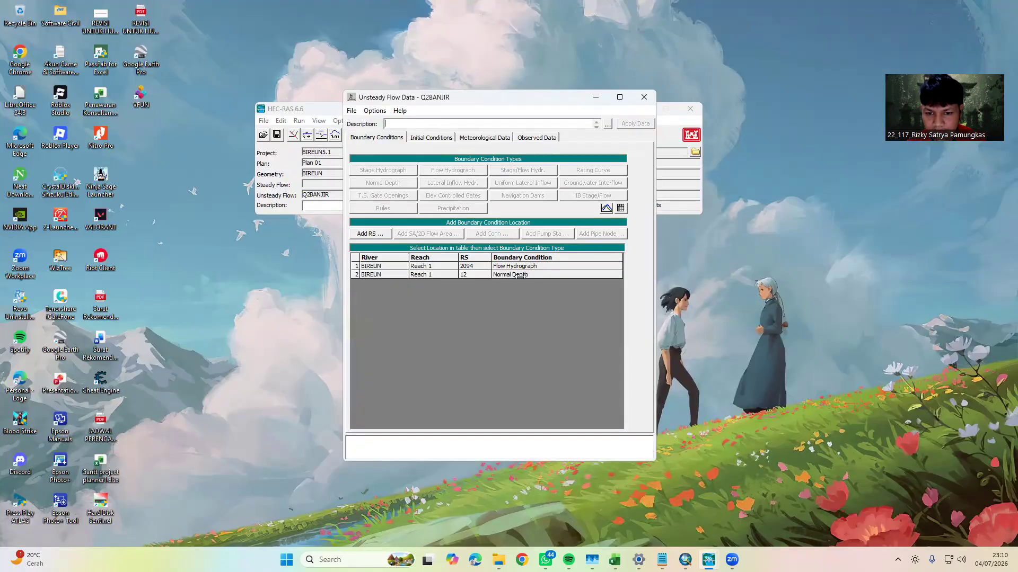
double_click(514, 266)
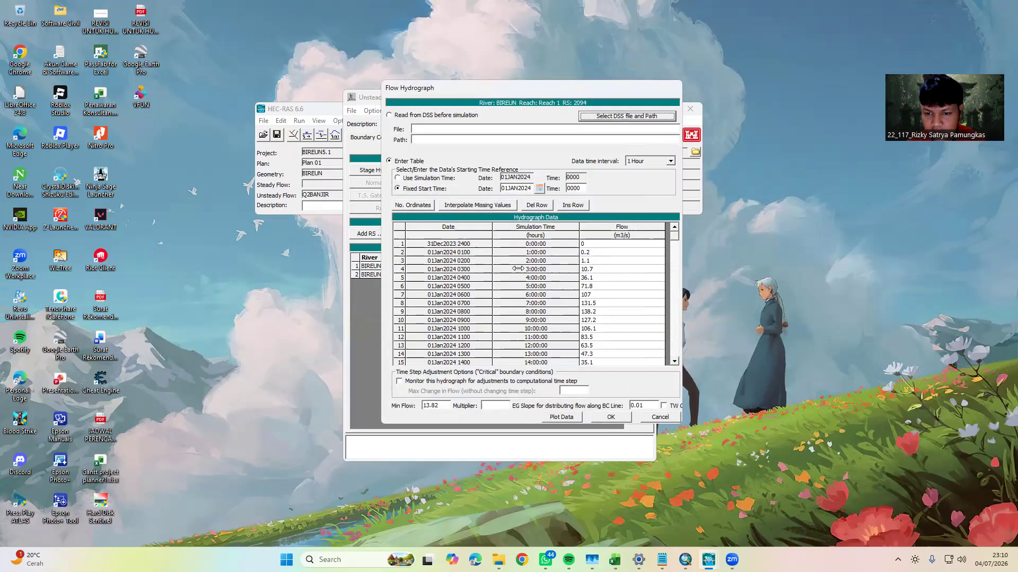
mouse_move(614, 559)
click(556, 504)
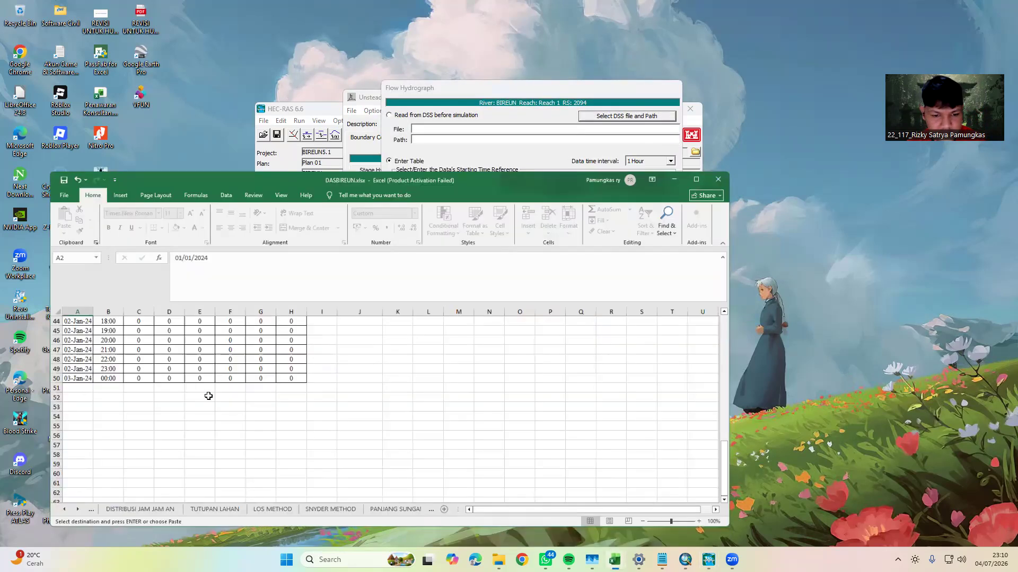
scroll(199, 395, up, 4)
click(710, 140)
scroll(103, 318, up, 1)
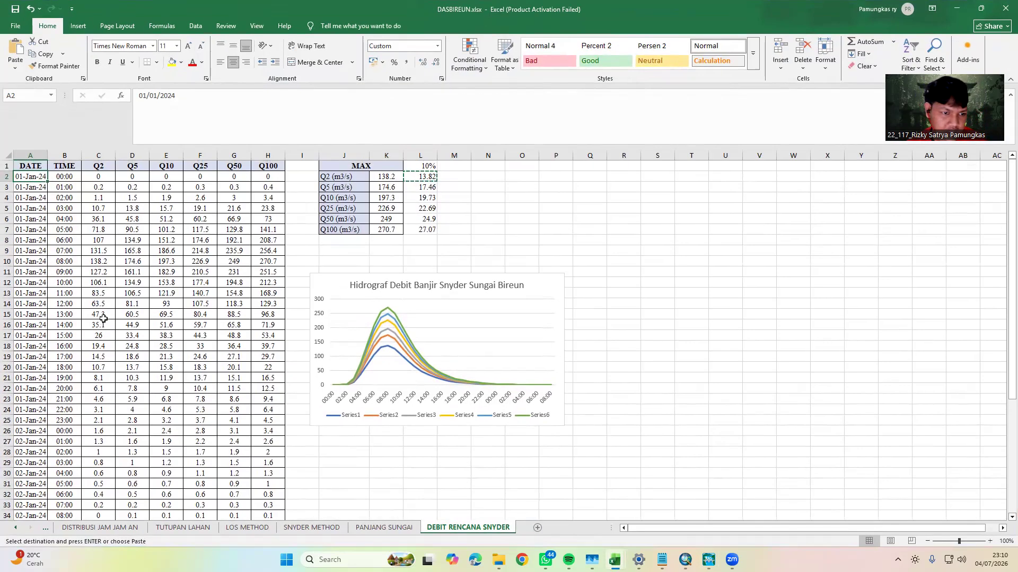
click(139, 175)
key(ctrl+shift+Down)
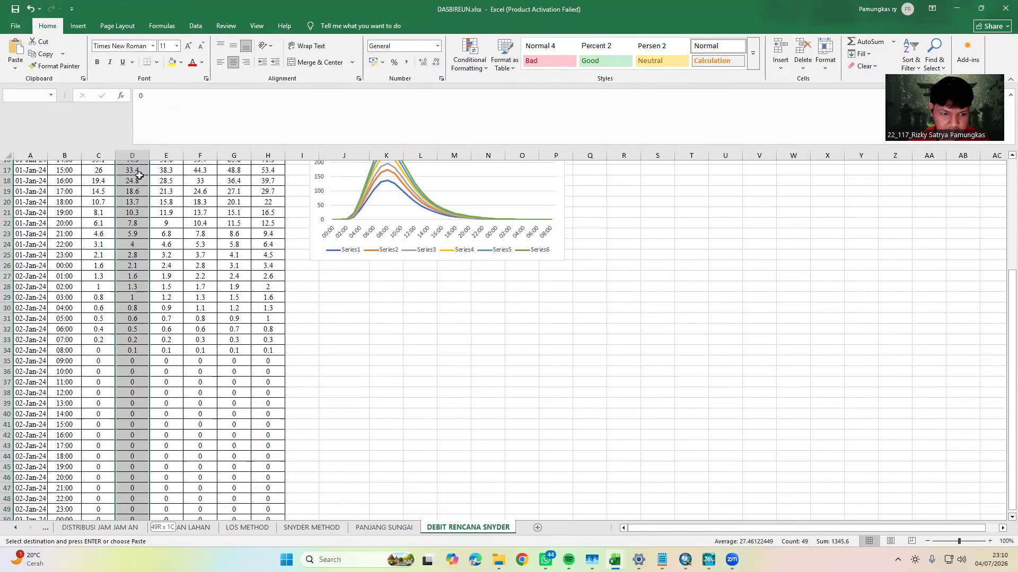
key(ctrl+c)
Switch back to the Flow Hydrograph in HEC-RAS and paste the copied Q5 values over the whole Flow column
mouse_move(709, 559)
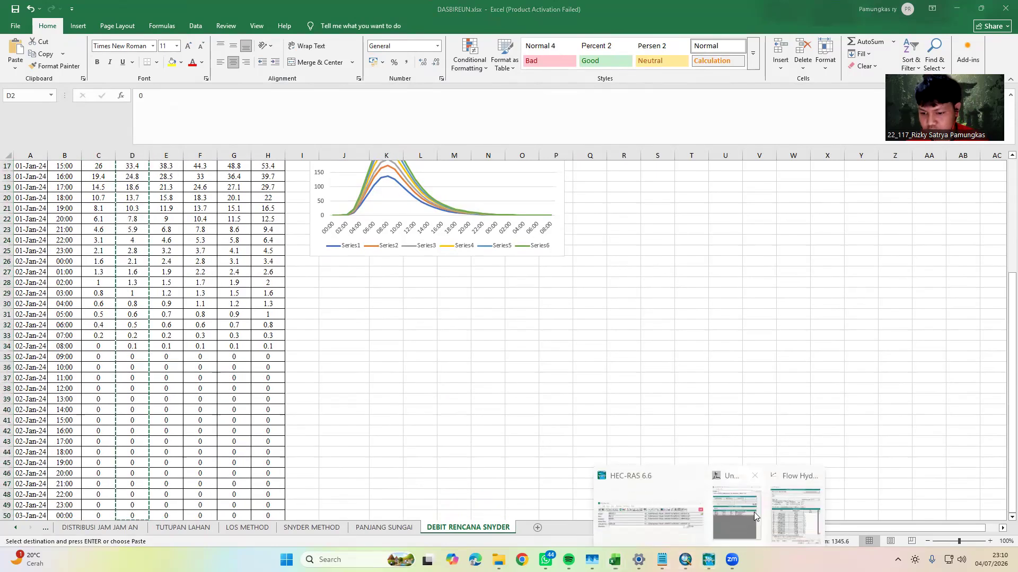
click(709, 517)
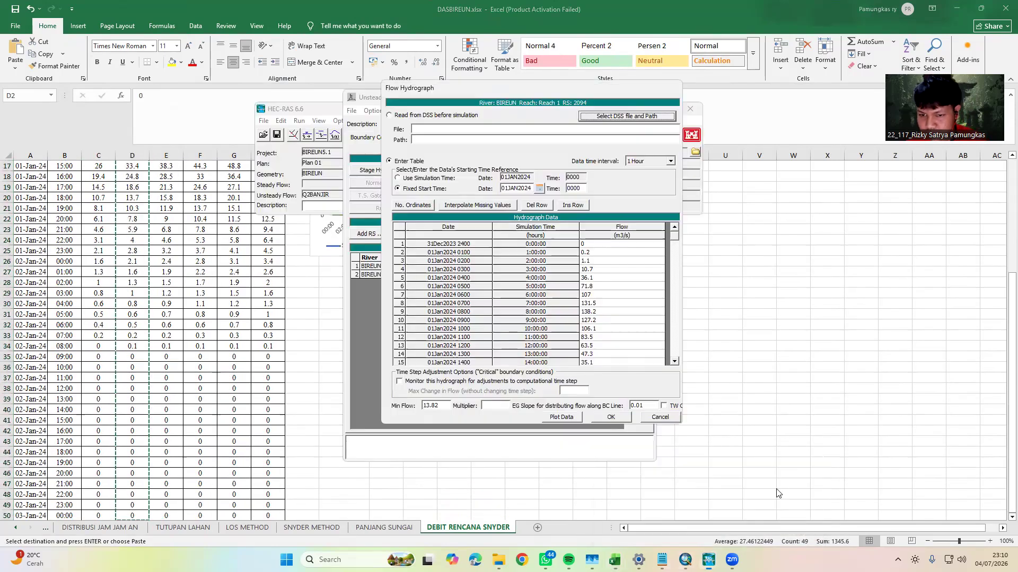
click(627, 236)
key(ctrl+v)
Set the flow in row 100 of the hydrograph to 0 and interpolate the missing values
drag(674, 242, 673, 354)
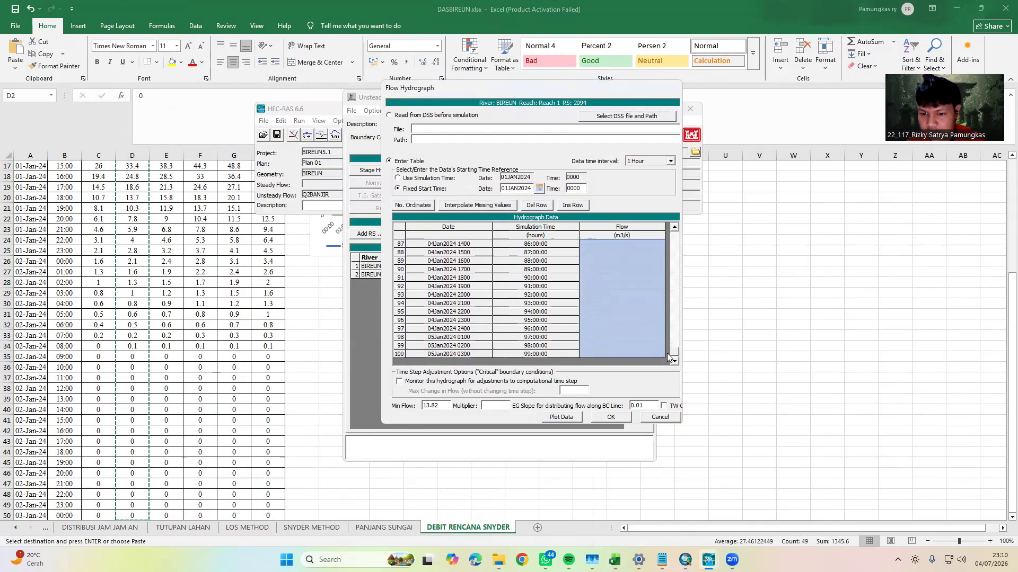
click(594, 354)
text(0)
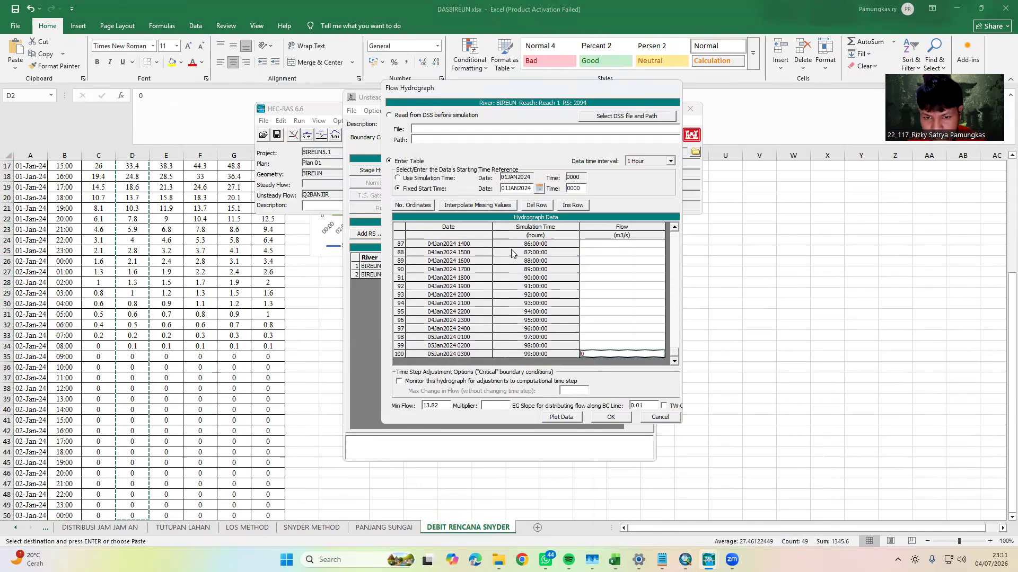
click(493, 206)
Copy the Q5 10% value 17.46 from cell L3 in Excel into the RS 2094 hydrograph's Min Flow in HEC-RAS and accept the hydrograph
click(322, 322)
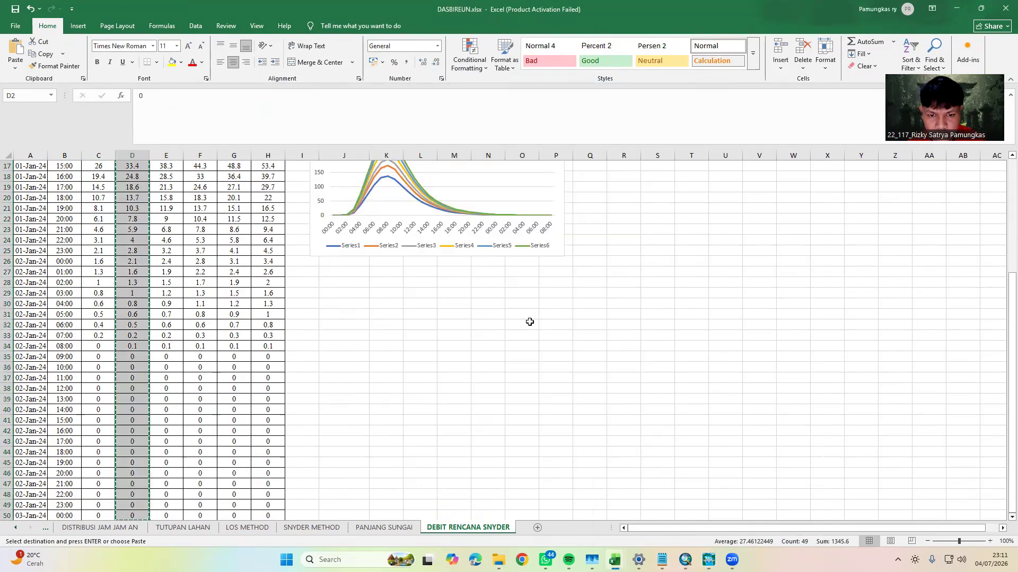
scroll(509, 324, up, 6)
click(422, 186)
key(ctrl+c)
mouse_move(711, 560)
click(779, 516)
double_click(438, 404)
key(ctrl+v)
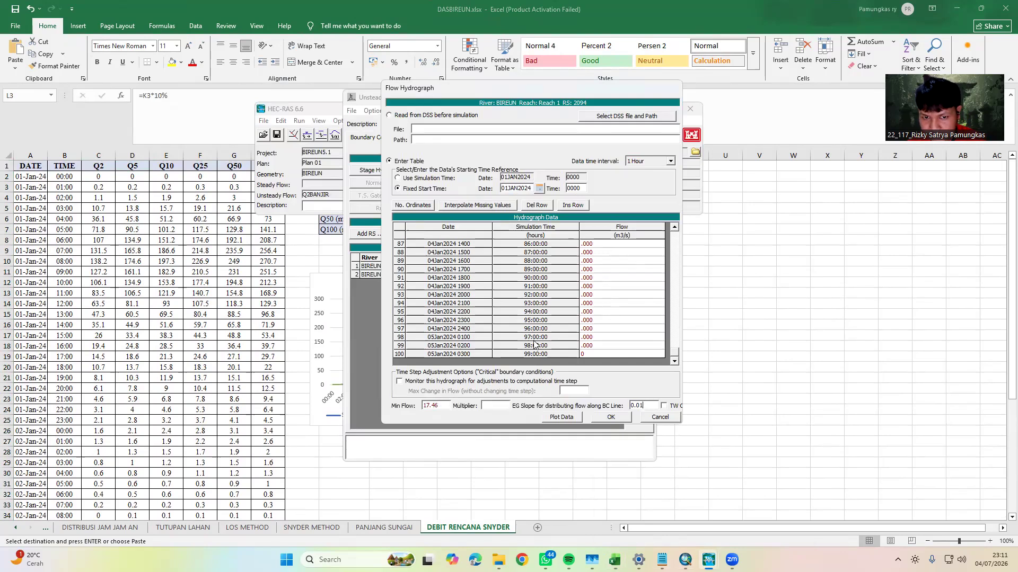
click(611, 417)
Save the unsteady flow data under the new title Q5BANJIR in the BIREUN_5.1 folder
click(513, 275)
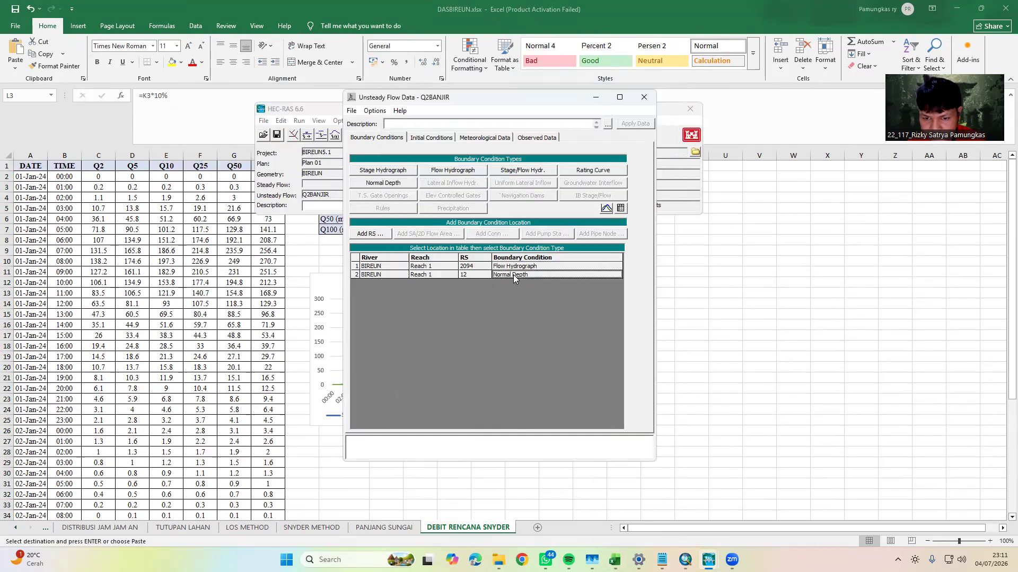
click(586, 311)
click(351, 110)
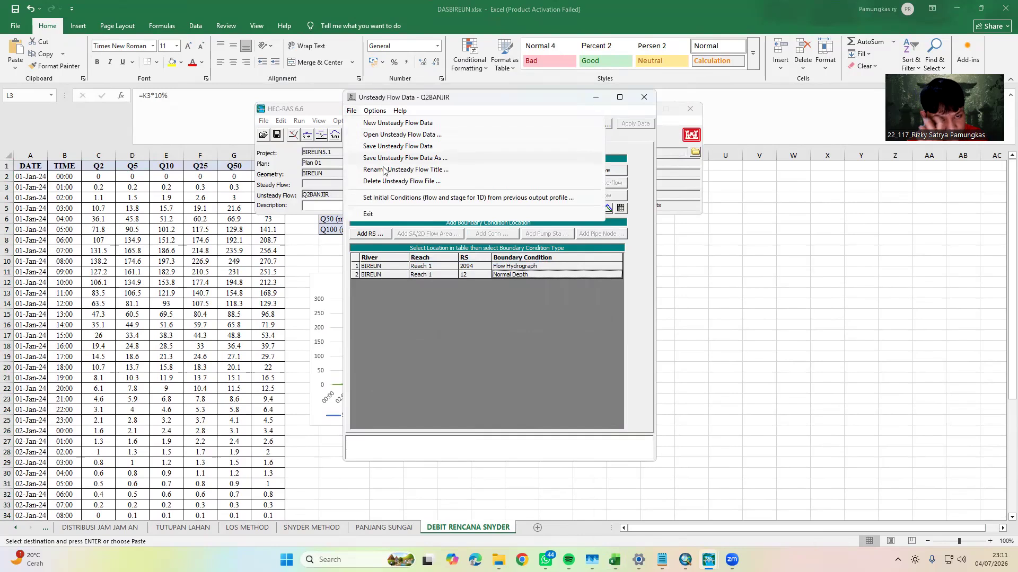
click(397, 159)
click(459, 114)
key(BackSpace)
text(5BANJIR)
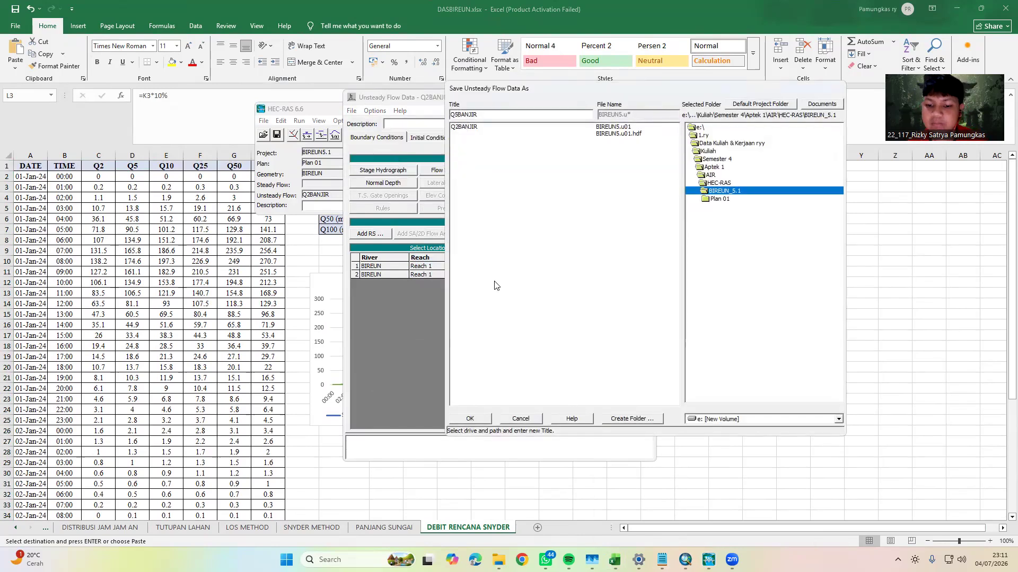
click(470, 419)
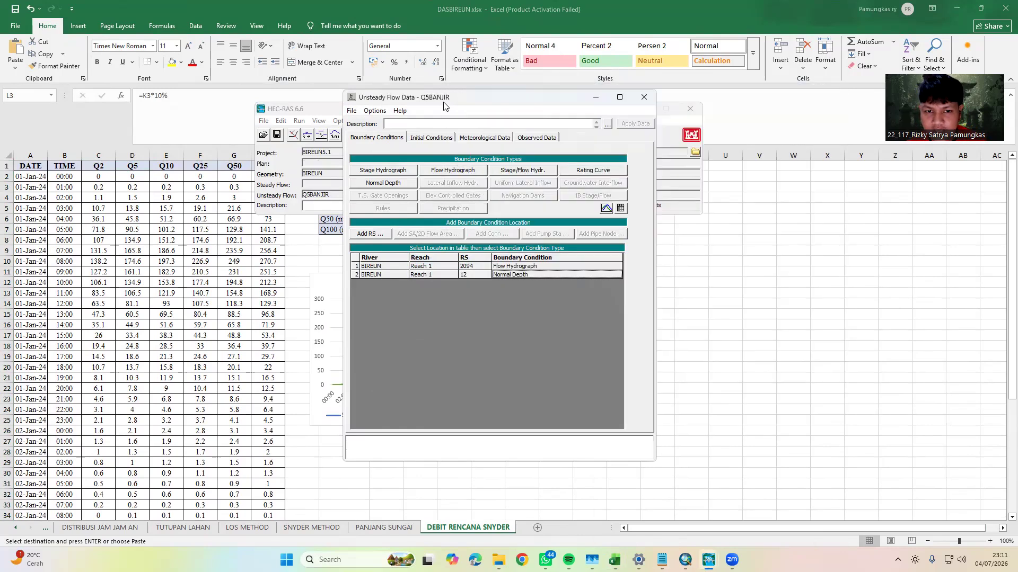
Switch to DASBIREUN.xlsx in Excel and copy the Q10 flows in E2:E50
drag(450, 99, 555, 109)
click(377, 242)
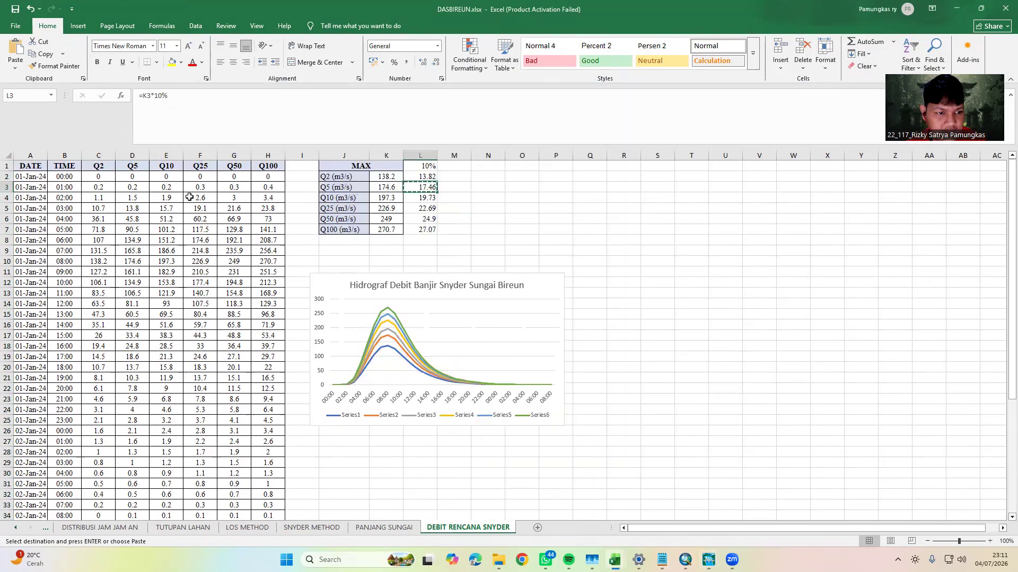
click(168, 179)
key(ctrl+shift+Down)
key(ctrl+c)
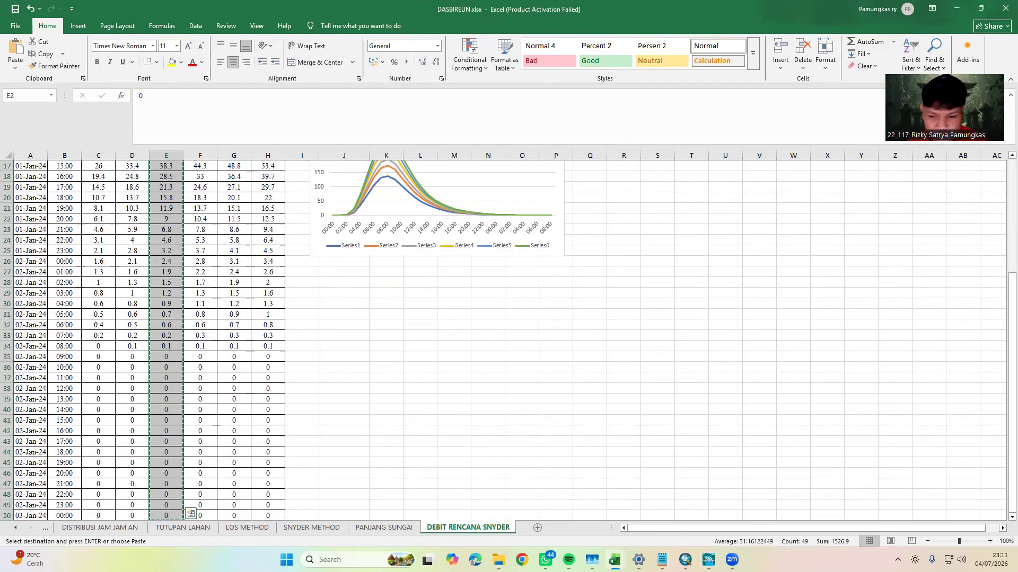
In HEC-RAS, fill the RS 2094 flow hydrograph with the copied Q10 values and 0 in row 100, and interpolate the missing values
click(615, 560)
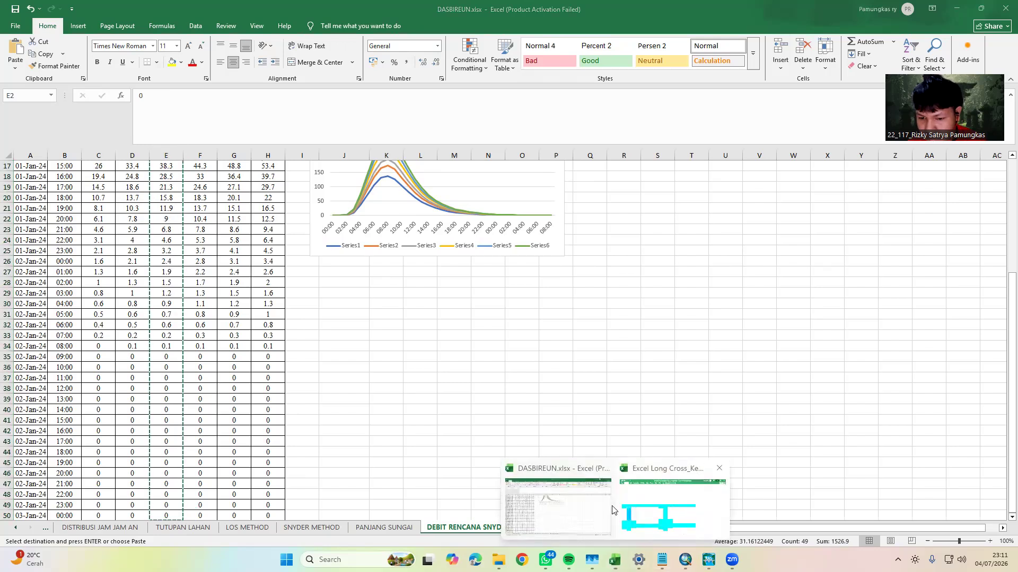
click(709, 560)
click(757, 509)
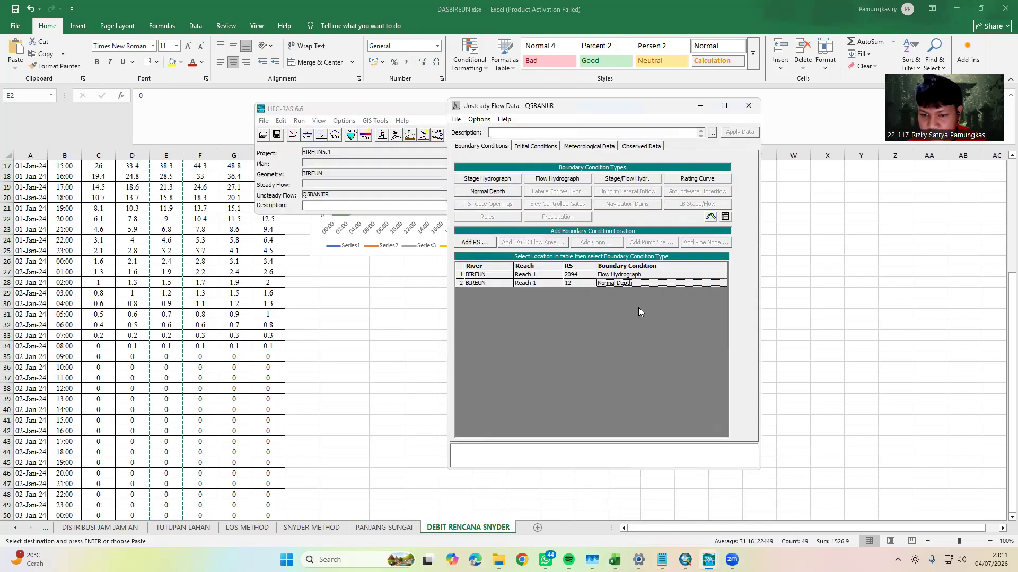
click(642, 269)
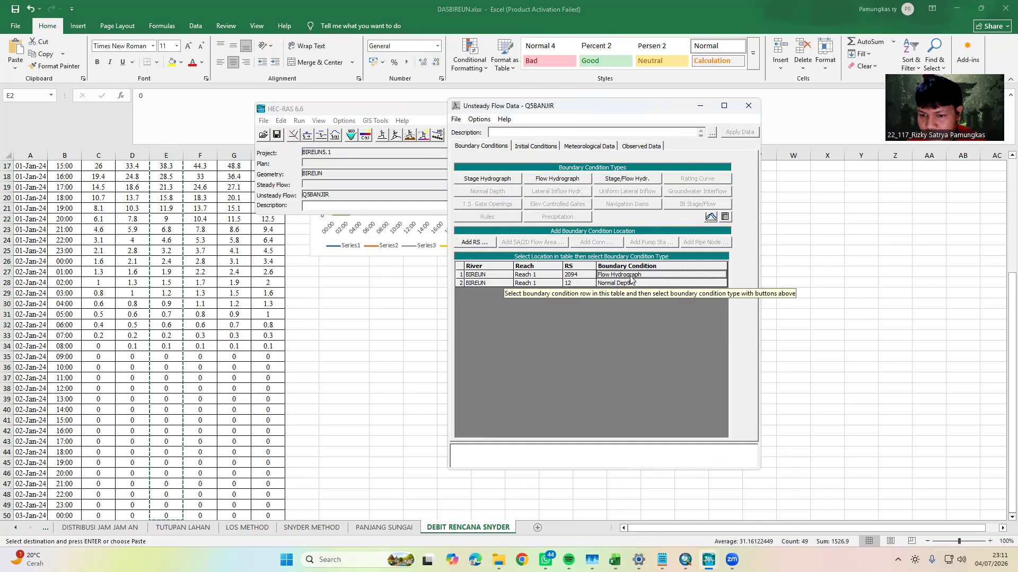
double_click(630, 275)
click(622, 235)
drag(675, 233, 666, 362)
key(ctrl+v)
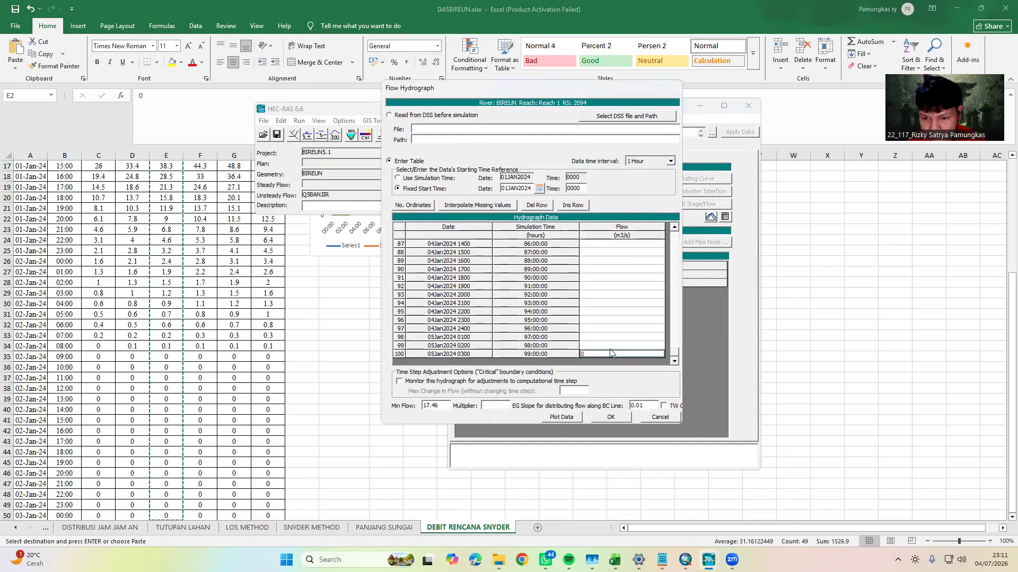
click(477, 206)
Copy the Q10 10% value 19.73 from cell L4 in Excel into the HEC-RAS hydrograph's Min Flow and accept the hydrograph
click(357, 355)
scroll(357, 355, up, 5)
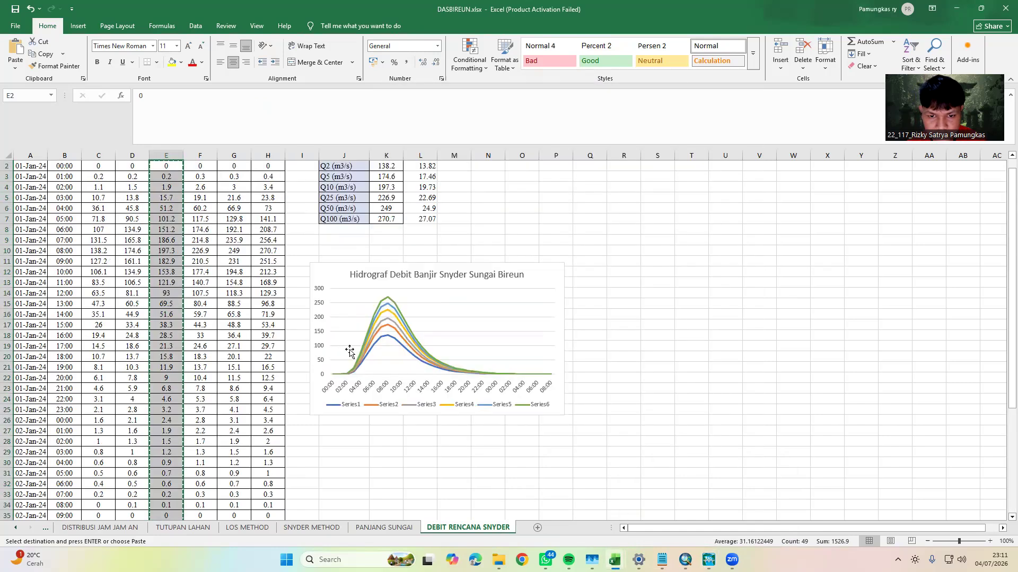
click(430, 200)
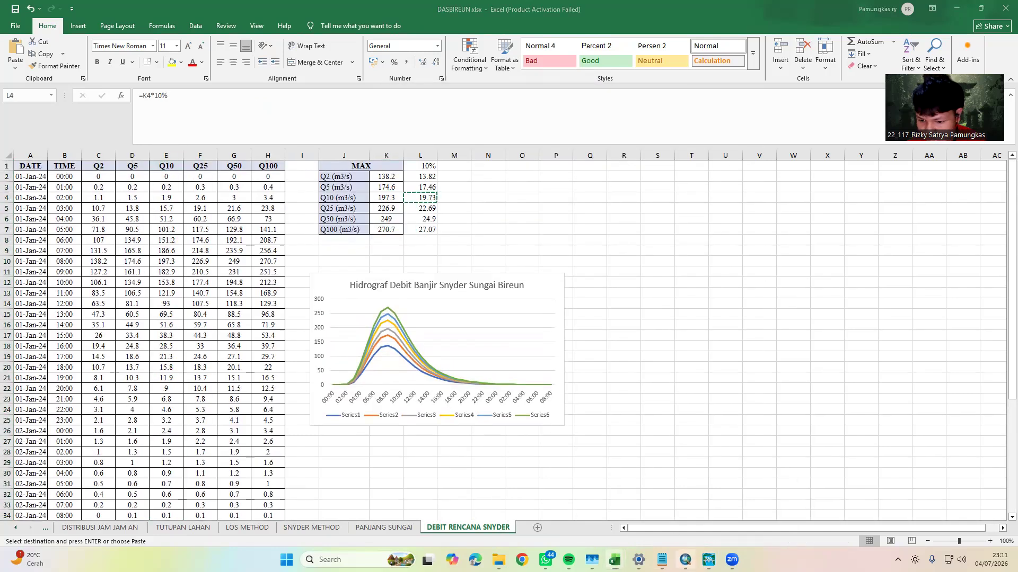
click(686, 559)
mouse_move(709, 560)
click(732, 509)
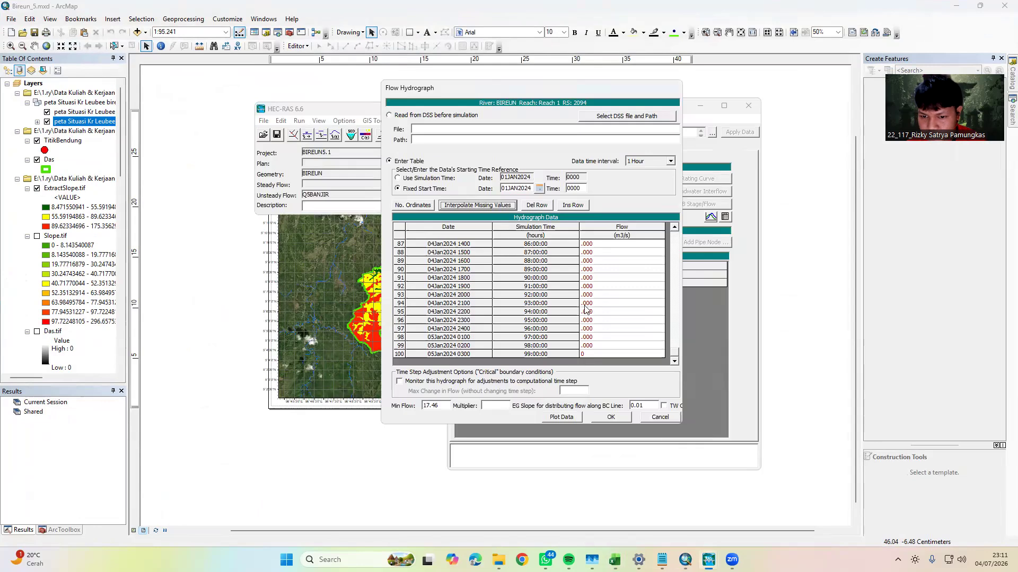
drag(449, 405, 380, 396)
key(ctrl+v)
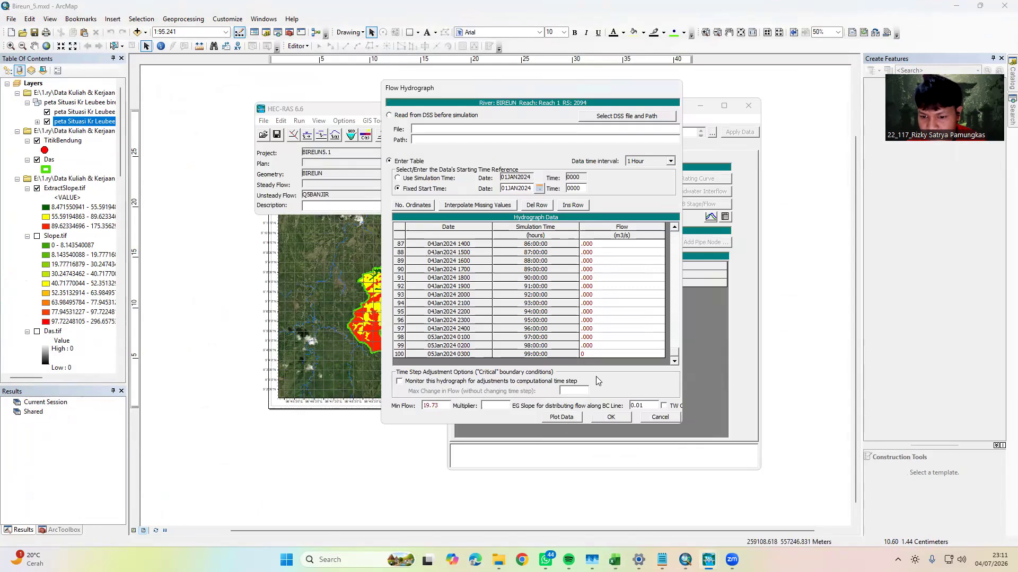
click(613, 417)
Save the unsteady flow data under the new title Q10BANJIR in the BIREUN_5.1 folder
click(628, 285)
click(545, 324)
click(456, 119)
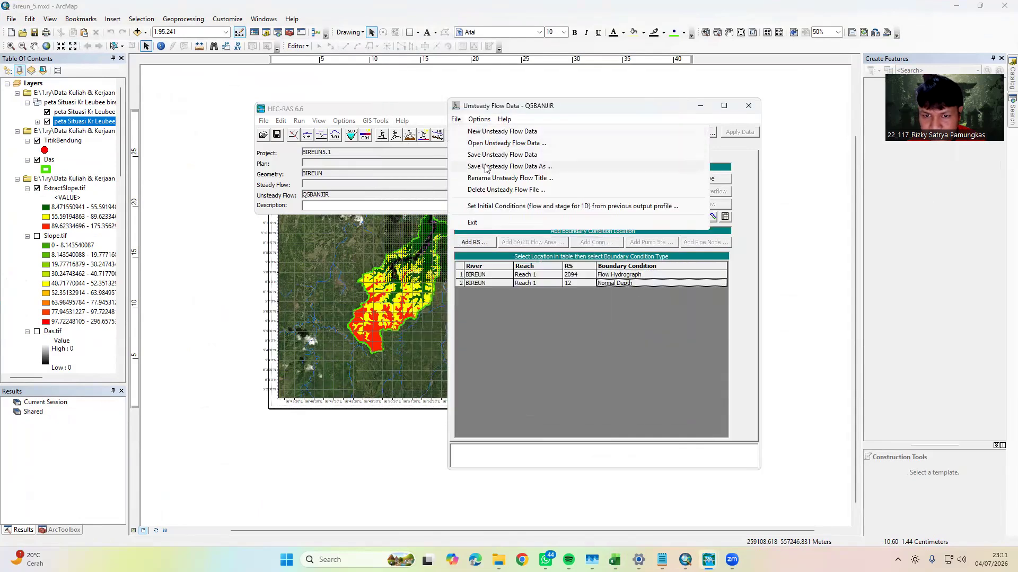
click(489, 168)
click(460, 114)
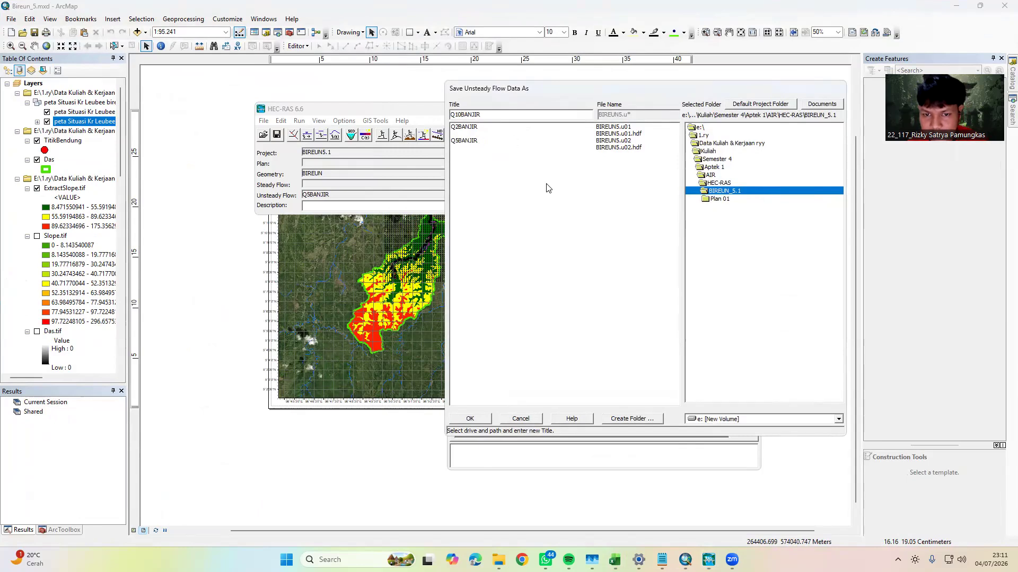
text(10)
click(469, 419)
Minimize ArcMap and copy the Q25 flows in F2:F50 of DASBIREUN.xlsx in Excel
click(953, 8)
click(954, 6)
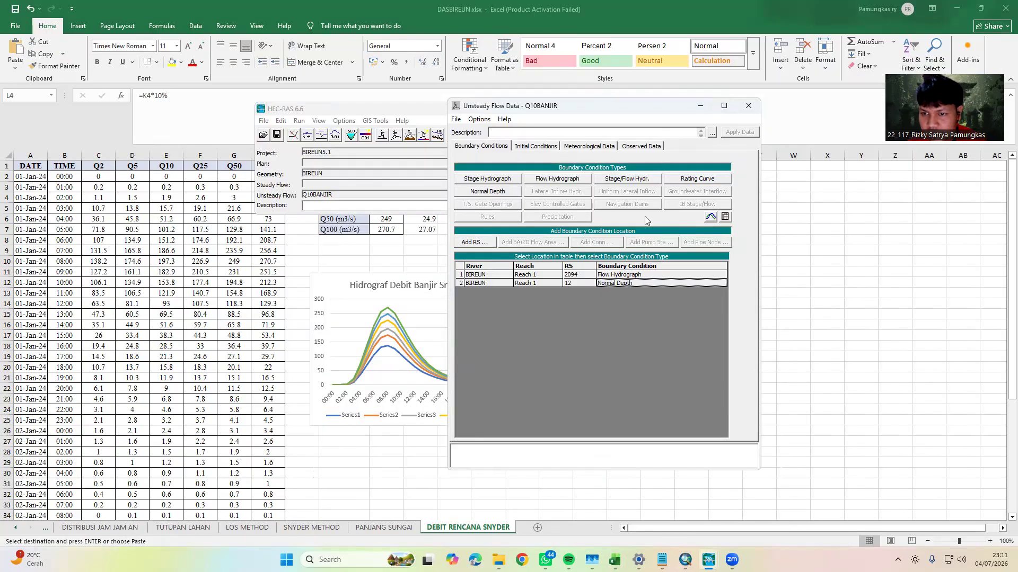
click(816, 303)
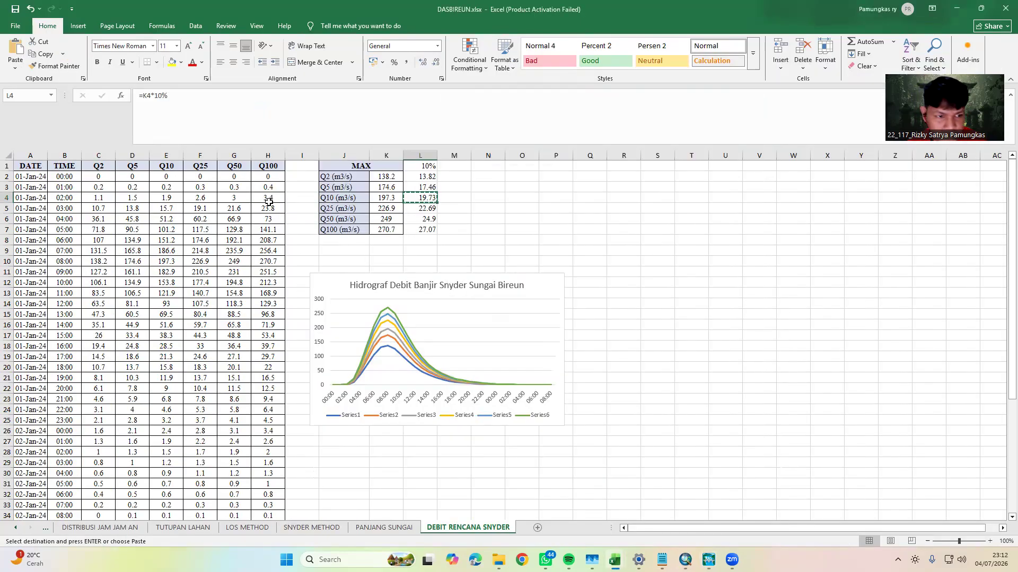
drag(200, 176, 217, 171)
key(ctrl+c)
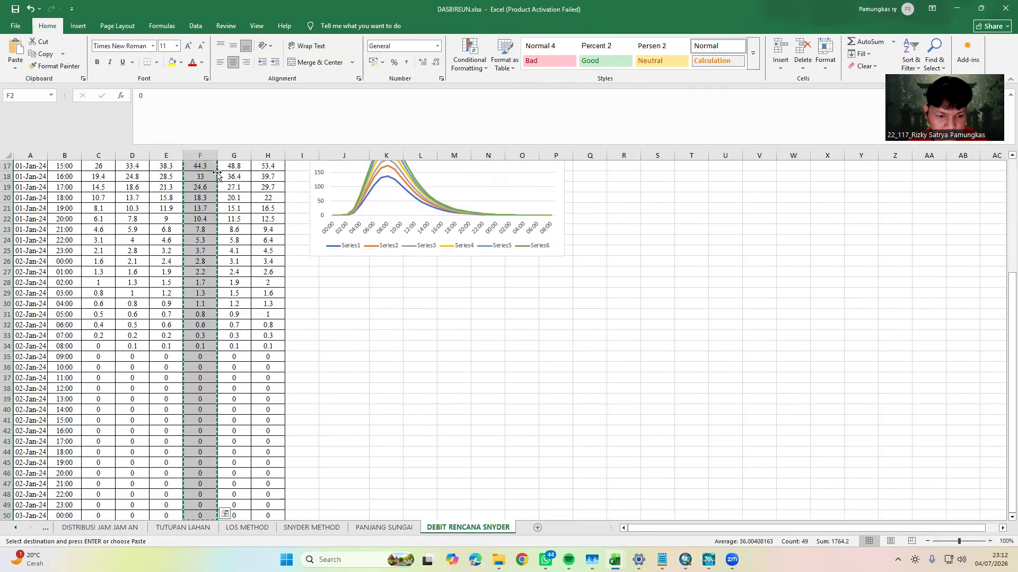
In HEC-RAS, fill the RS 2094 flow hydrograph with the copied Q25 values and 0 in row 100, and interpolate the missing values
mouse_move(708, 559)
click(763, 508)
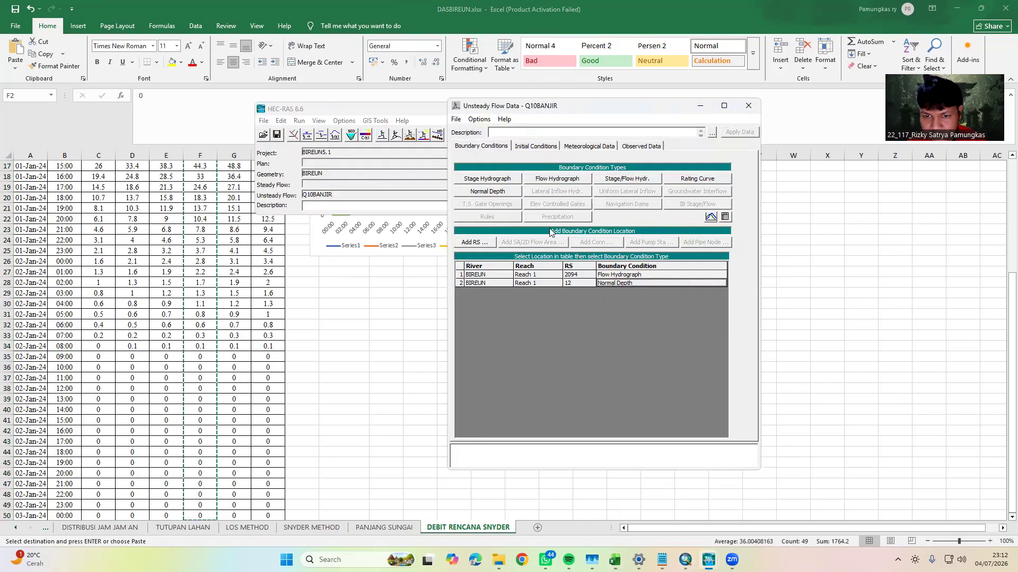
double_click(612, 276)
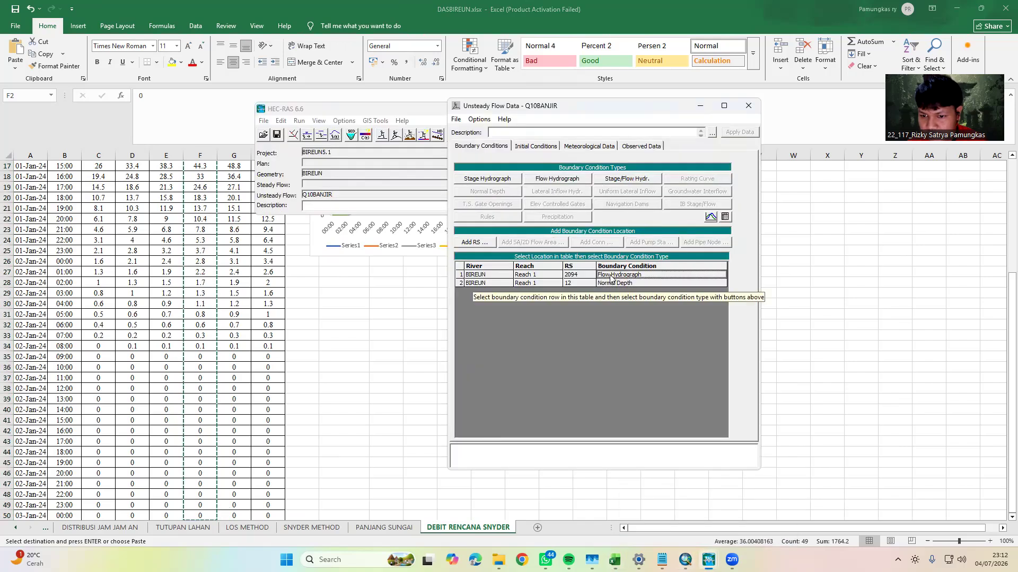
click(623, 235)
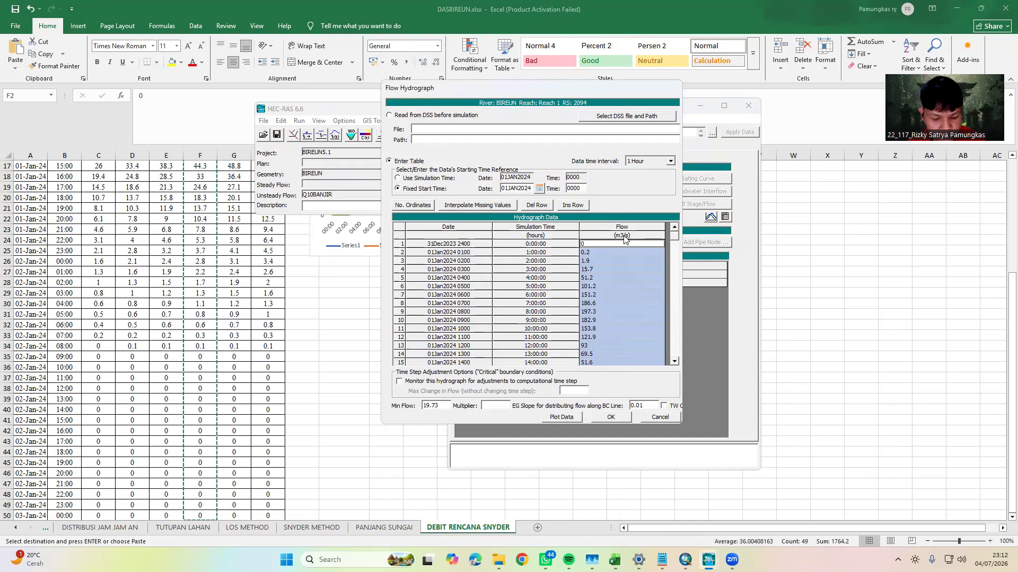
drag(673, 237, 656, 363)
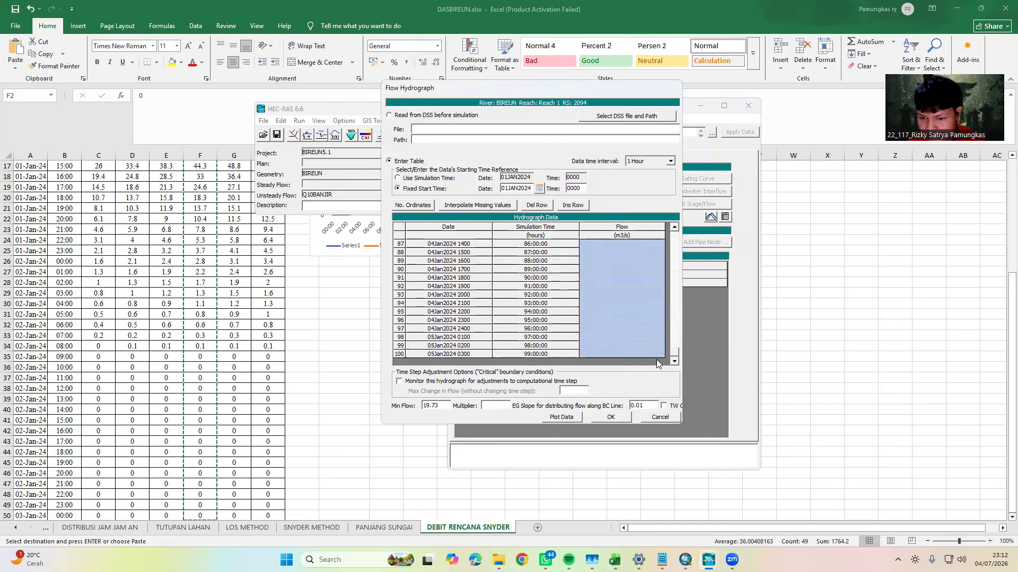
click(595, 352)
click(494, 207)
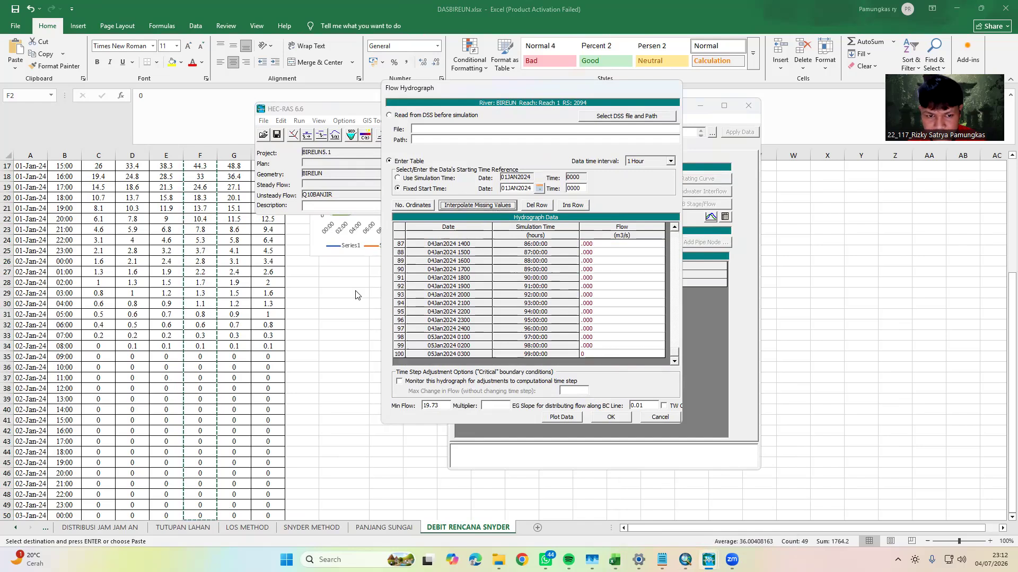
Copy the Q25 10% value 22.69 from cell L5 in Excel into the HEC-RAS hydrograph's Min Flow and accept the hydrograph
click(358, 294)
scroll(402, 264, up, 6)
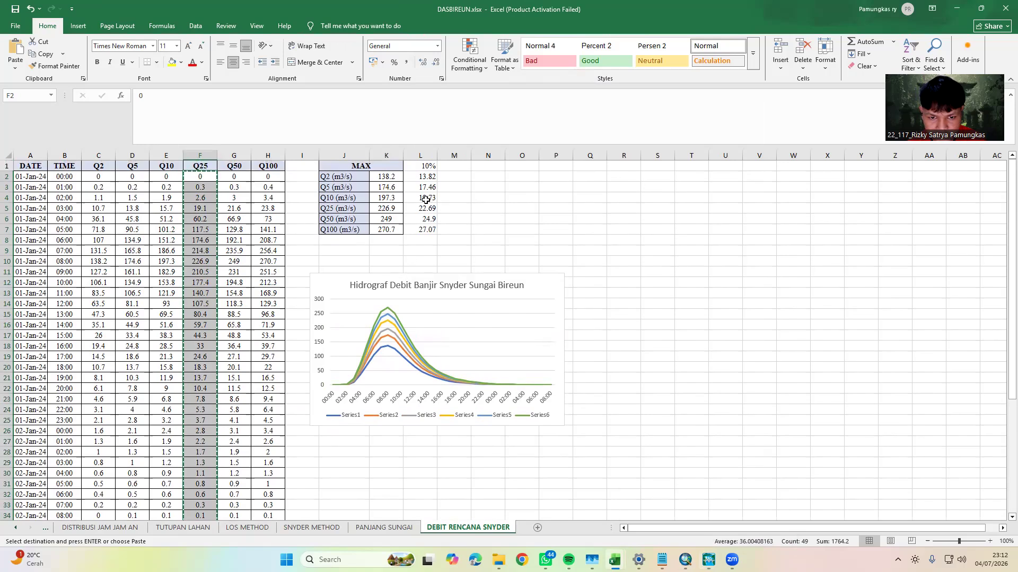
click(428, 198)
key(ctrl+c)
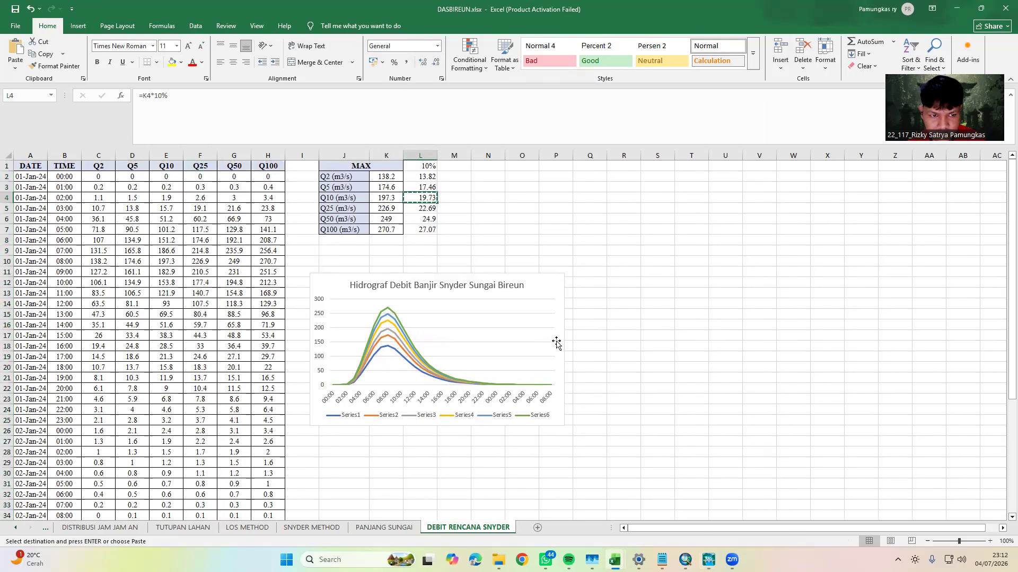
key(Down)
key(ctrl+c)
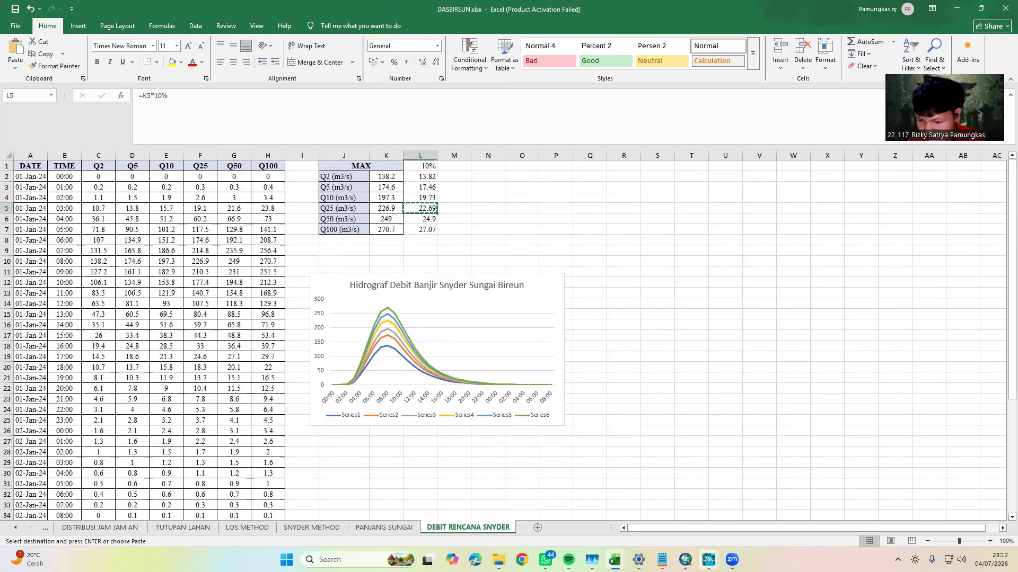
mouse_move(709, 559)
click(795, 504)
double_click(434, 405)
key(ctrl+v)
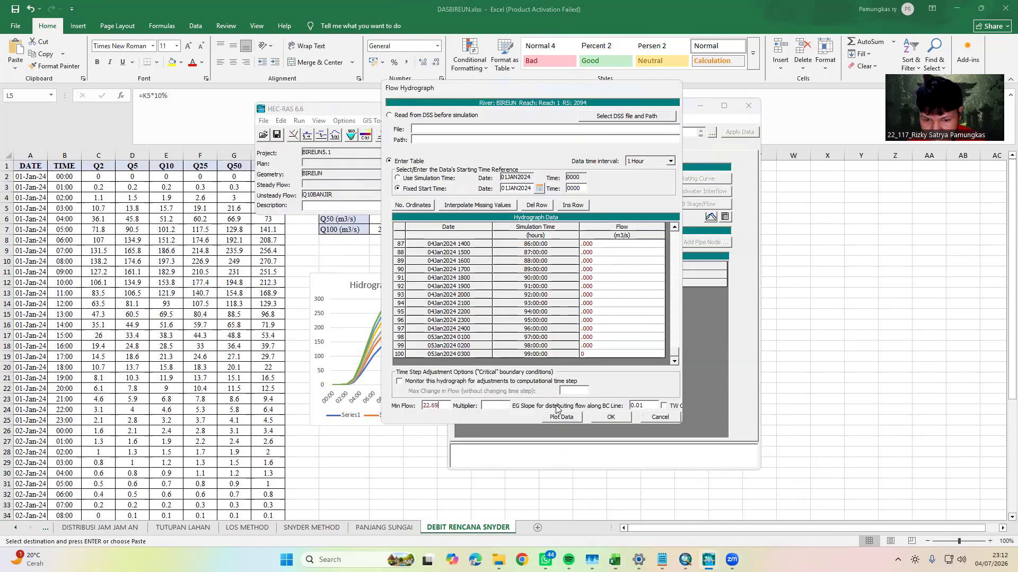
click(611, 418)
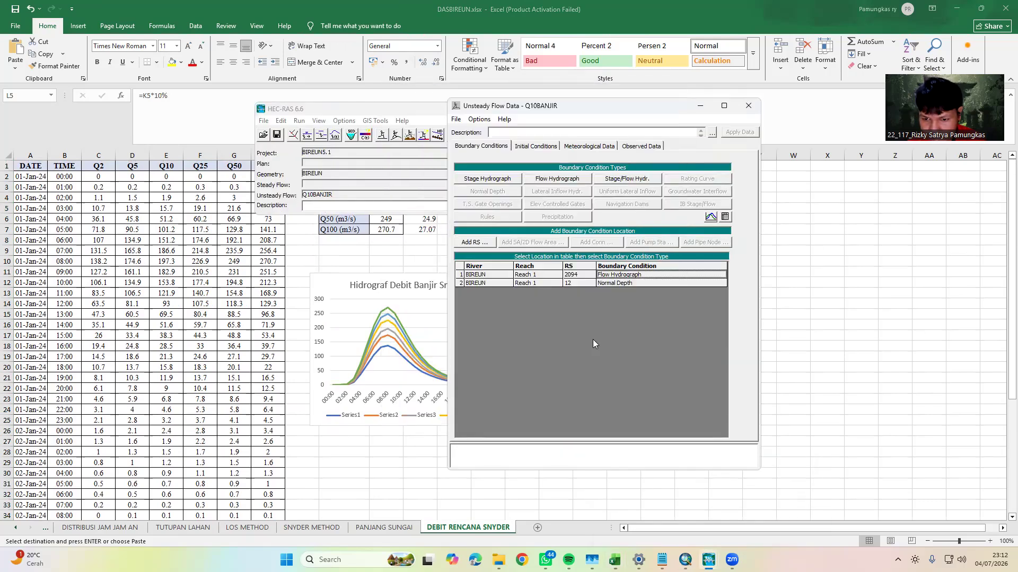
Save the unsteady flow data under the new title Q25BANJIR in the BIREUN_5.1 folder
click(453, 118)
click(483, 155)
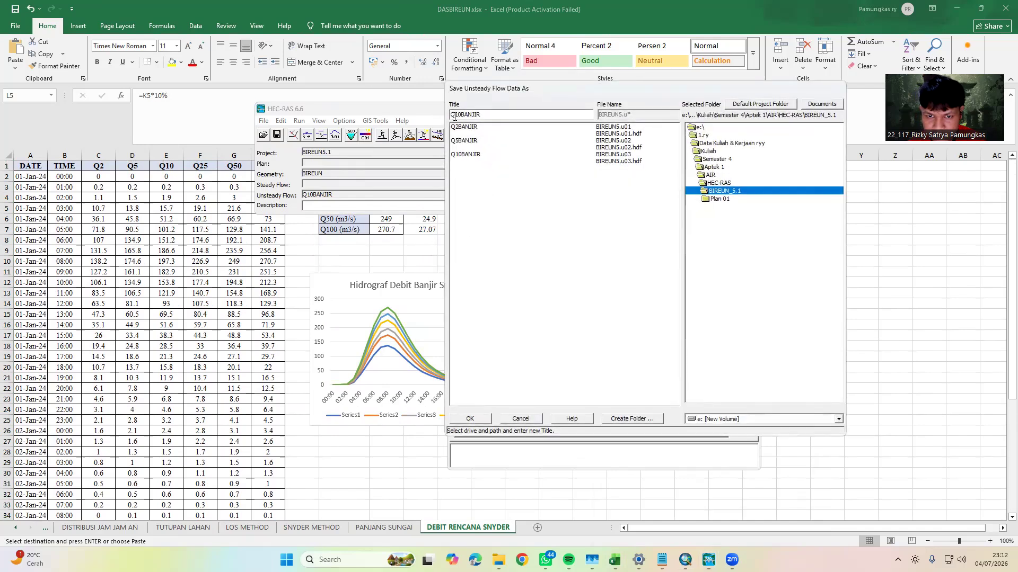
key(BackSpace)
key(BackSpace)
text(25)
click(484, 420)
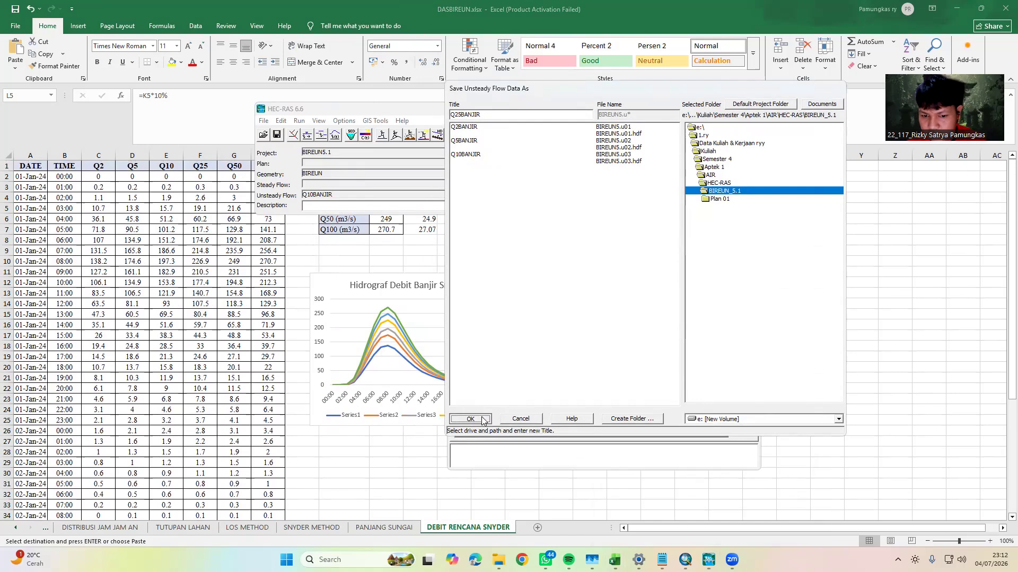
Copy the Q50 flows in G2:G50 of DASBIREUN.xlsx in Excel and return to the HEC-RAS unsteady flow data
click(245, 176)
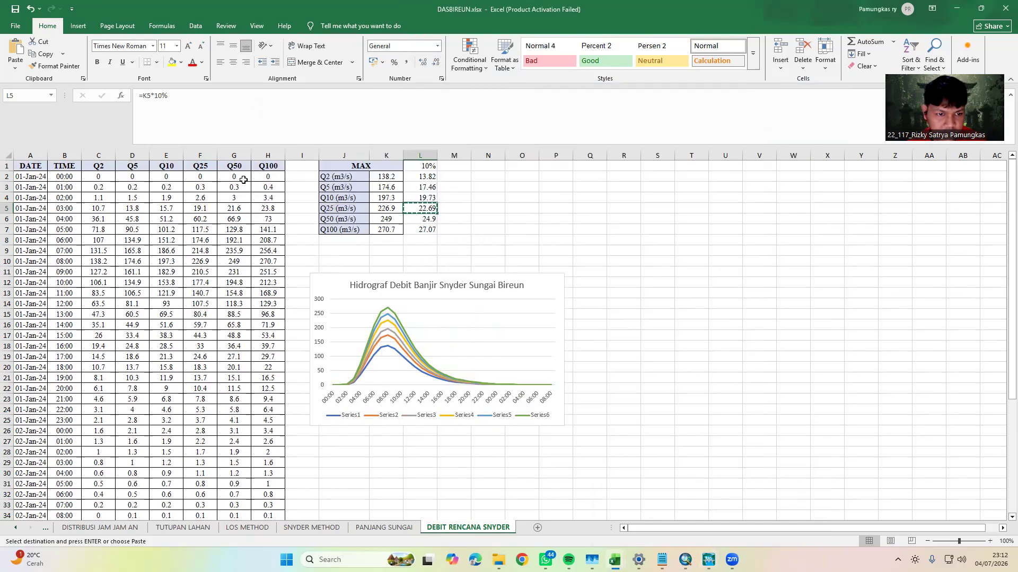
key(ctrl+shift+Down)
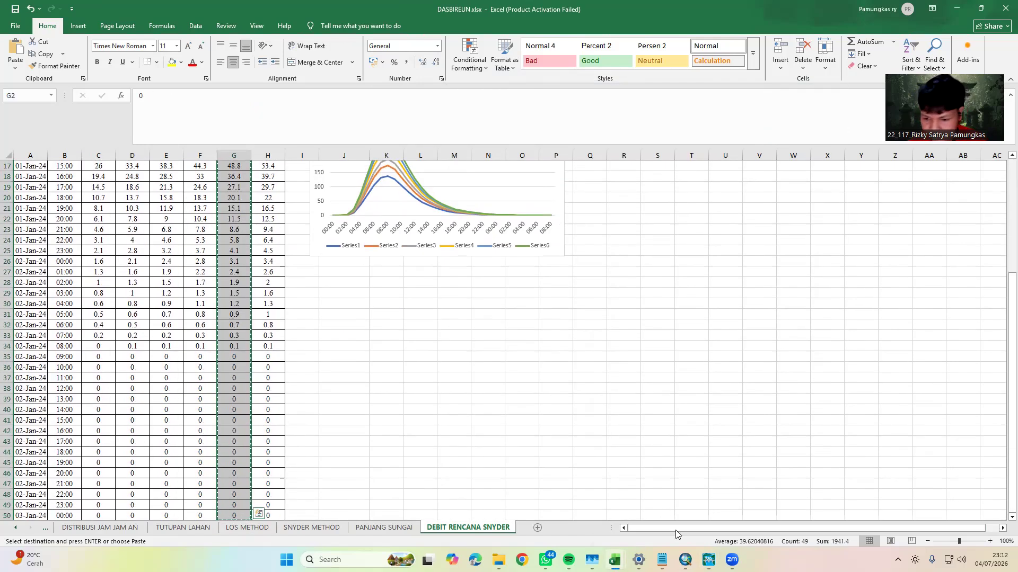
click(708, 559)
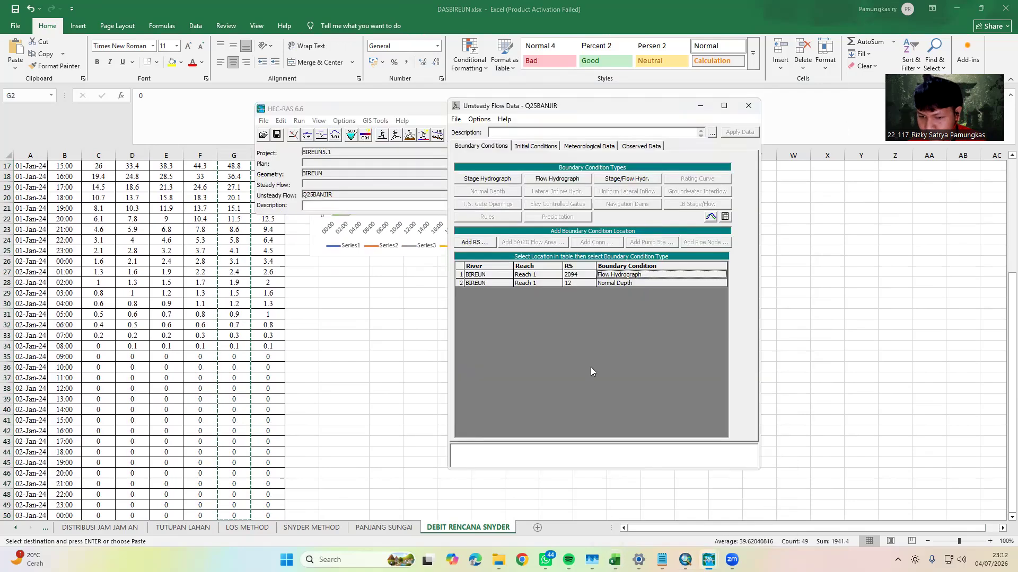
Fill the RS 2094 flow hydrograph with the copied Q50 values and 0 in row 100, and interpolate the missing values
double_click(630, 275)
click(624, 236)
key(ctrl+v)
drag(674, 237, 672, 357)
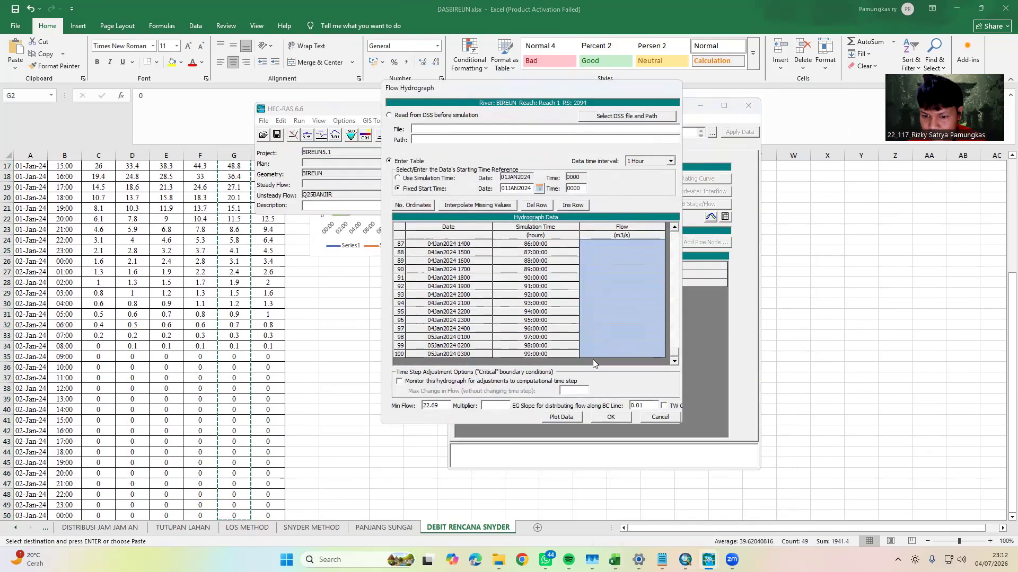
click(592, 348)
click(589, 356)
text(0)
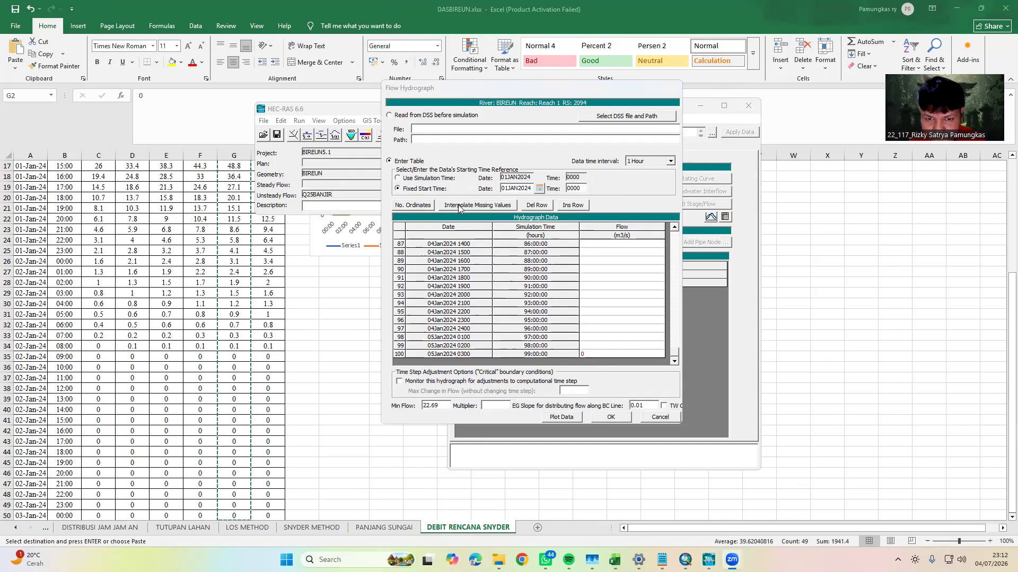
click(477, 205)
Copy the Q50 10% value 24.9 from cell L6 in Excel into the HEC-RAS hydrograph's Min Flow and accept the hydrograph
click(346, 349)
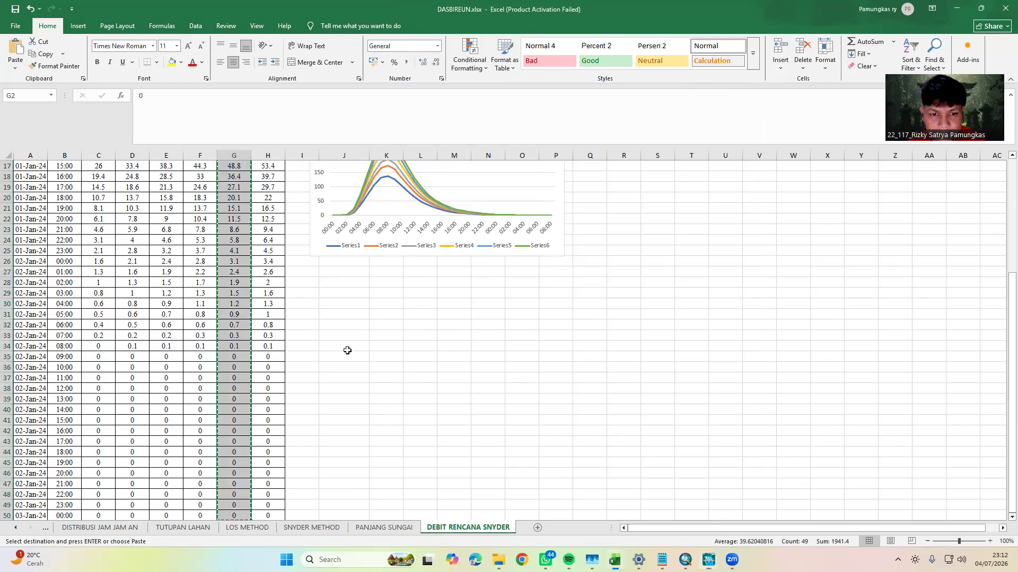
scroll(362, 322, up, 6)
click(418, 219)
key(ctrl+c)
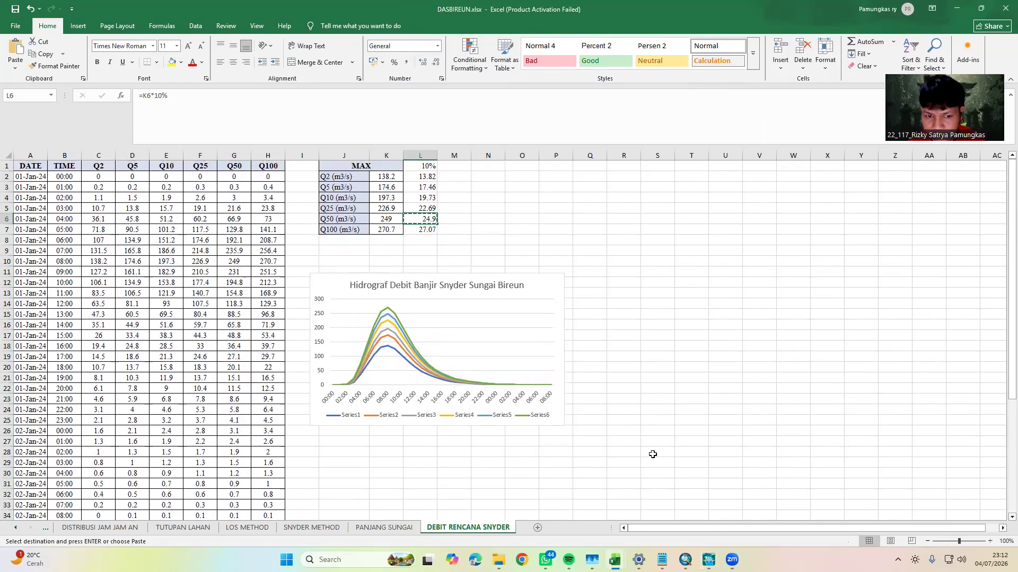
key(alt+Tab)
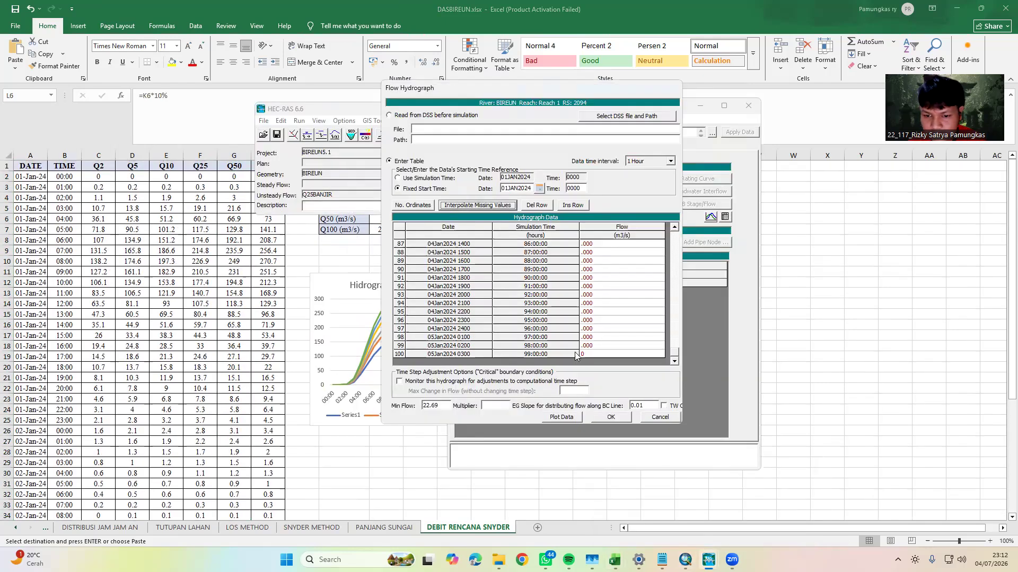
double_click(435, 405)
key(ctrl+v)
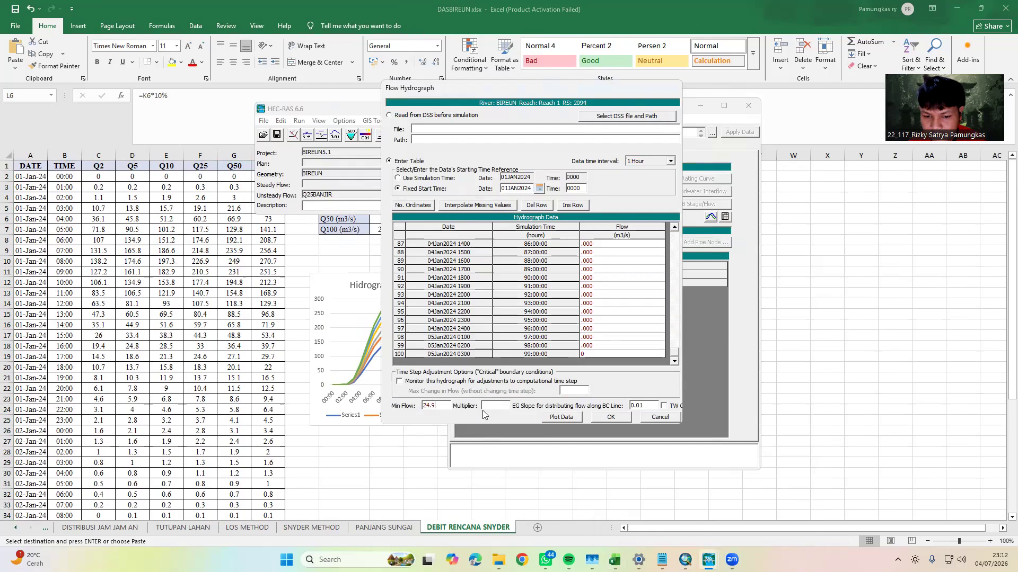
click(610, 418)
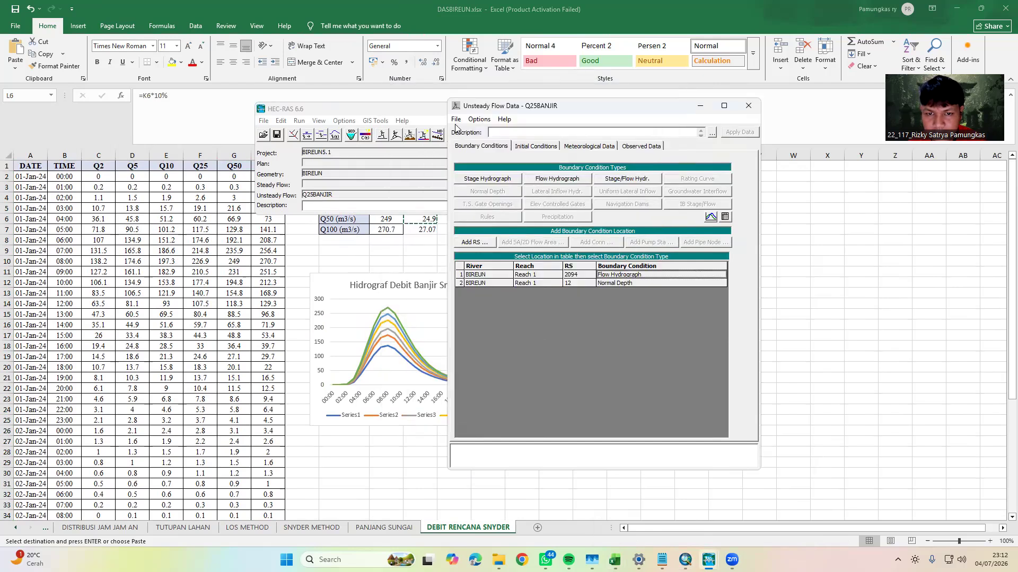
Save the unsteady flow data under the new title Q50BANJIR in the BIREUN_5.1 folder
click(456, 120)
click(504, 171)
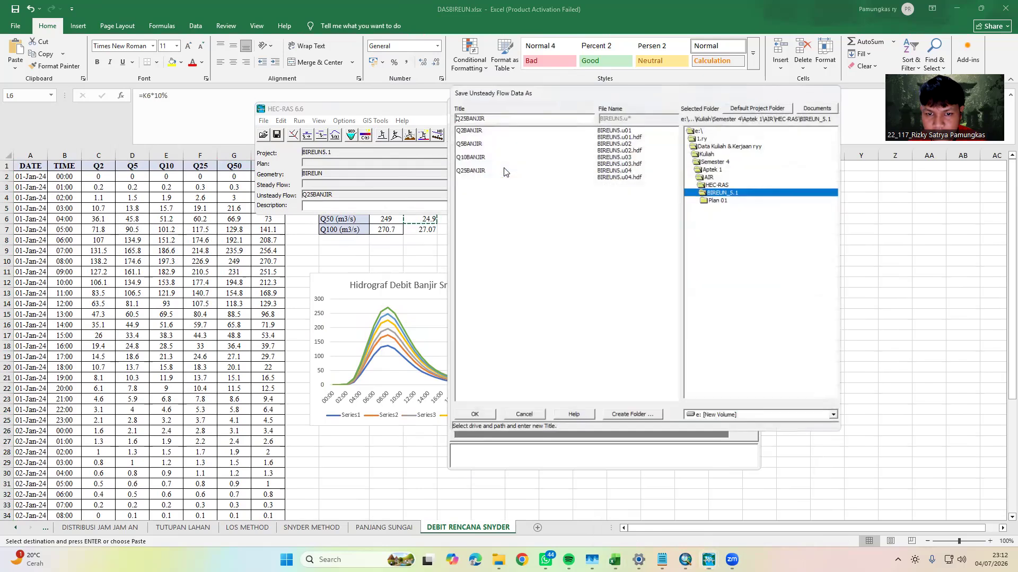
key(BackSpace)
key(BackSpace)
text(5)
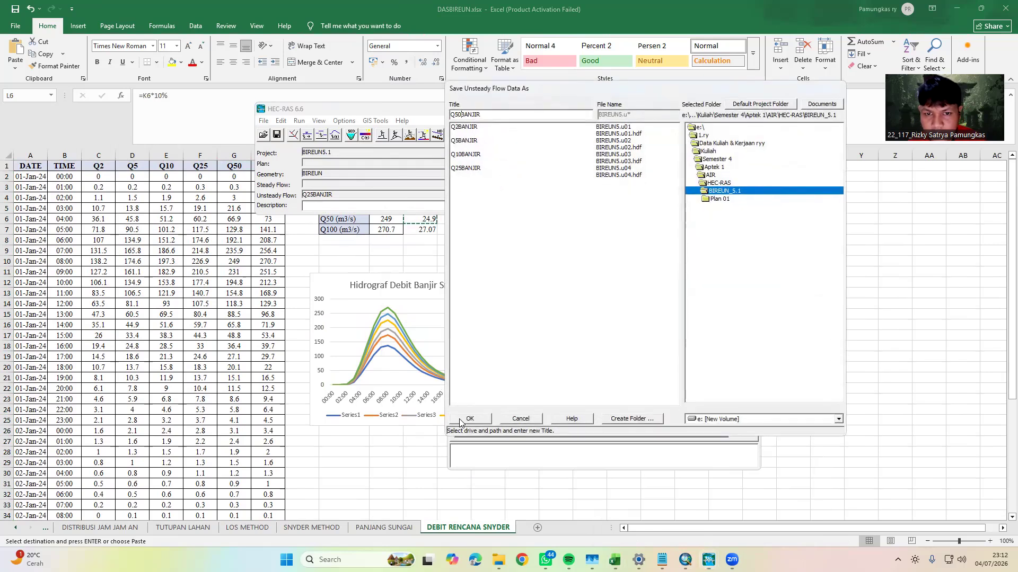
click(468, 418)
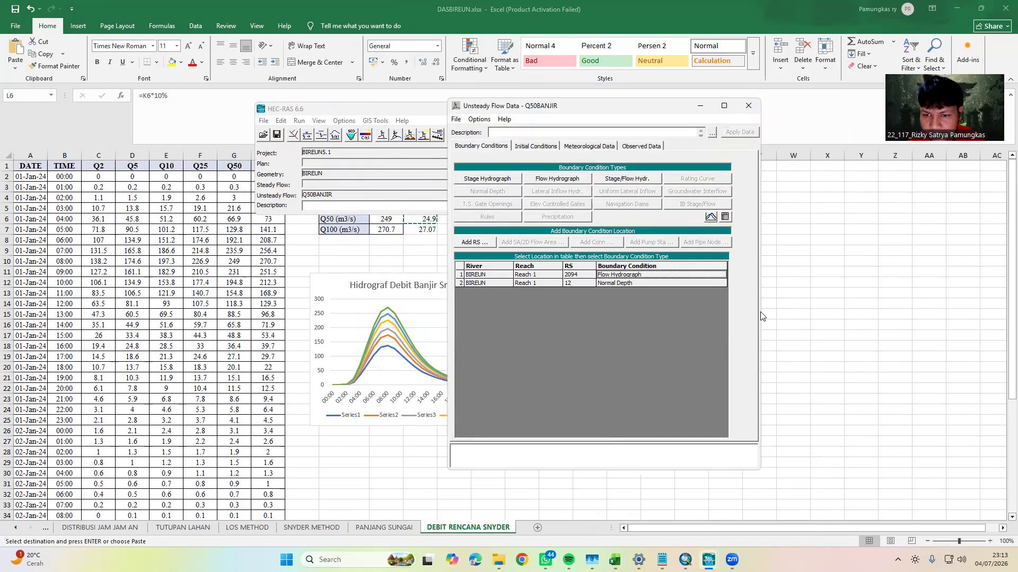
Copy the Q100 flows in H2:H50 of DASBIREUN.xlsx in Excel and return to the HEC-RAS unsteady flow data
click(808, 274)
click(270, 177)
key(ctrl+shift+Down)
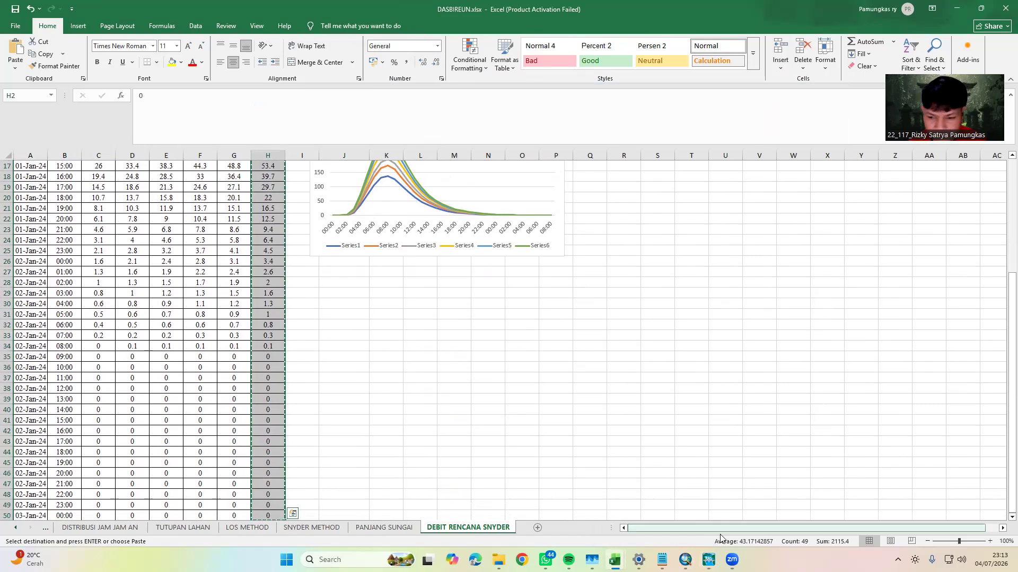
mouse_move(708, 560)
click(763, 503)
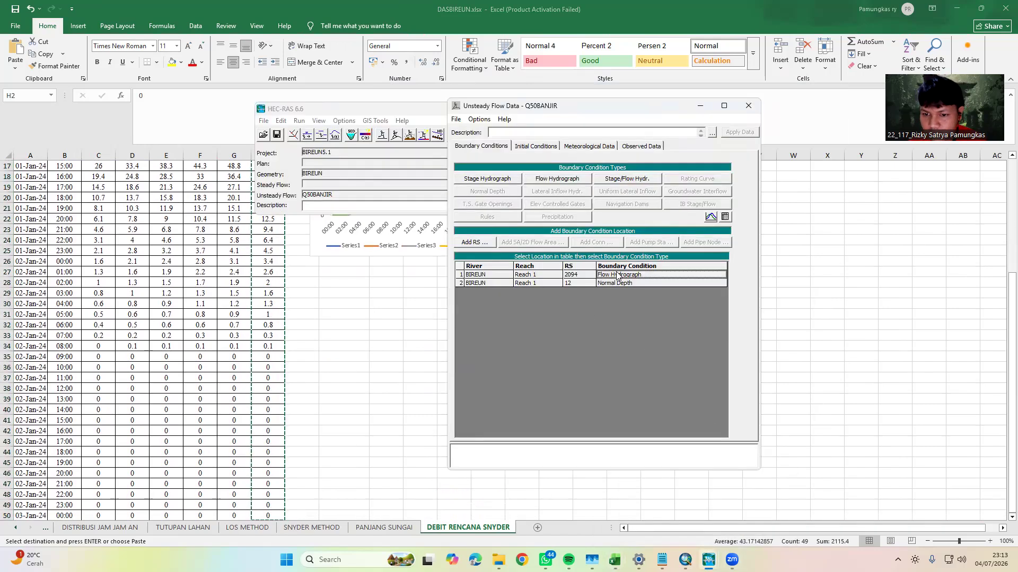
Fill the RS 2094 flow hydrograph with the copied Q100 values and 0 in row 100, and interpolate the missing values
double_click(617, 275)
click(614, 237)
drag(675, 235, 680, 352)
click(598, 355)
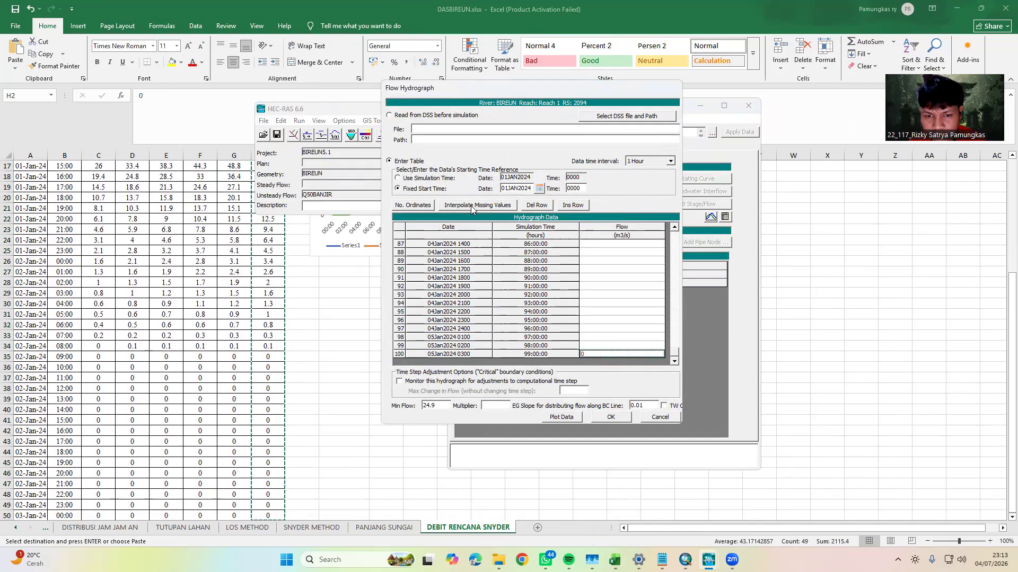
Copy the Q100 10% value 27.07 from cell L7 in Excel into the HEC-RAS hydrograph's Min Flow and accept the hydrograph
click(369, 321)
scroll(370, 321, up, 6)
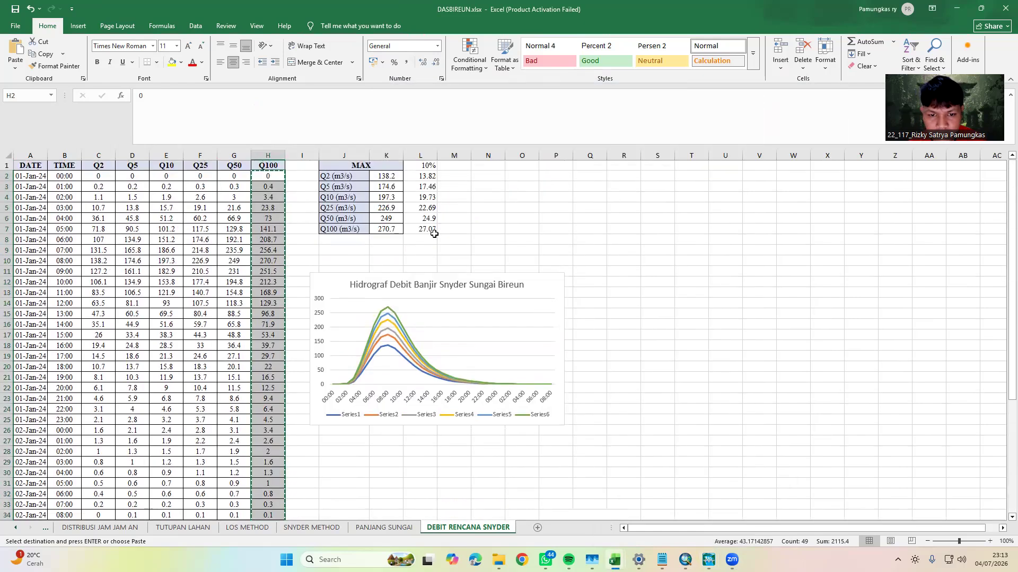
click(421, 229)
key(ctrl+c)
click(708, 559)
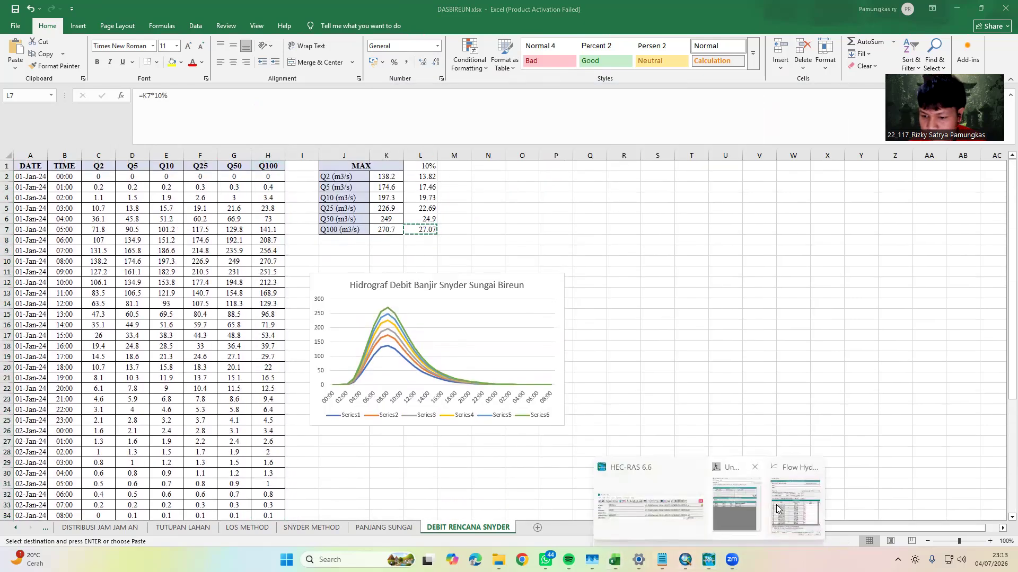
click(663, 503)
double_click(449, 406)
key(ctrl+v)
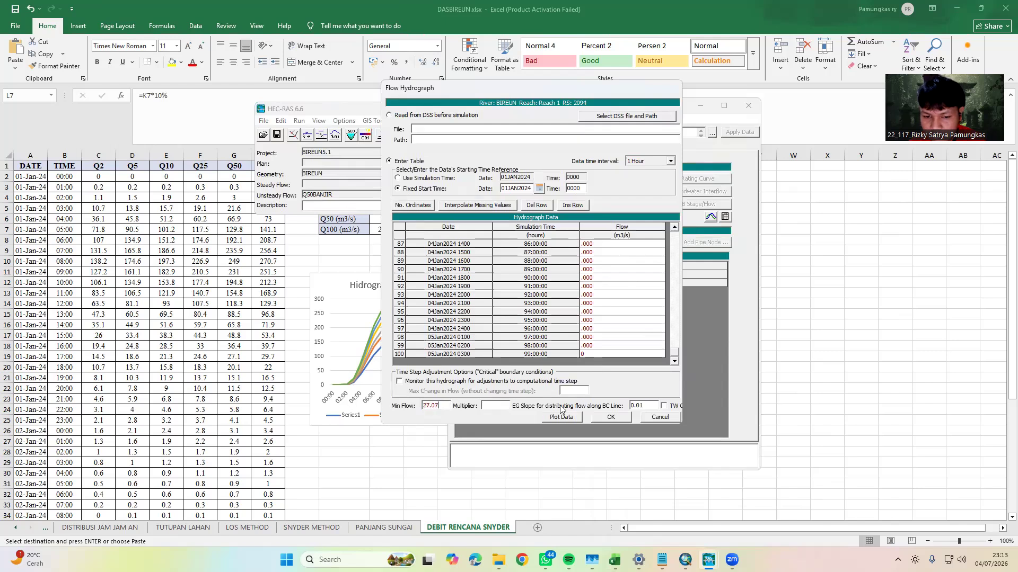
click(610, 416)
Save the unsteady flow data under the new title Q100BANJIR in the BIREUN_5.1 folder
click(457, 121)
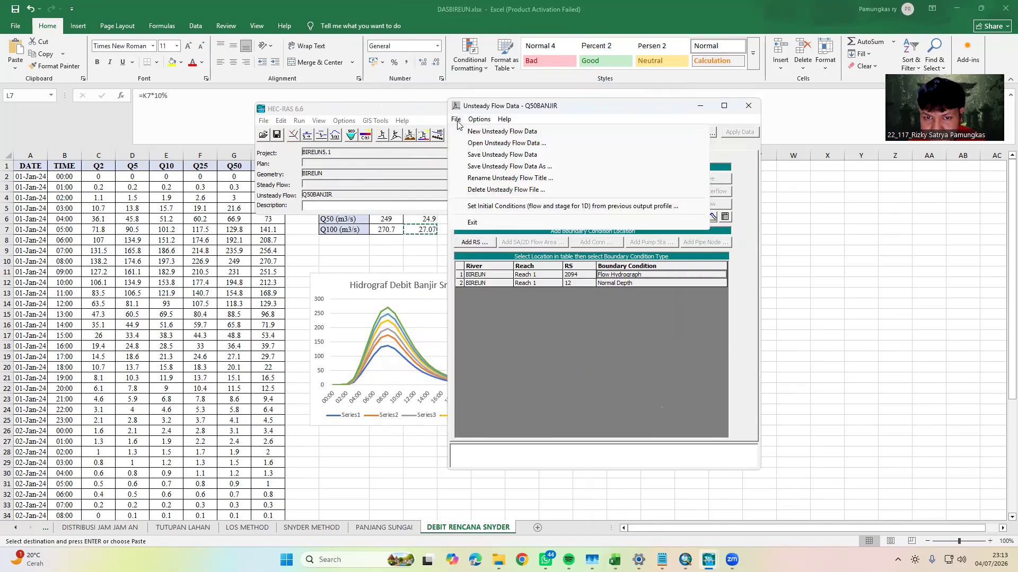
click(497, 168)
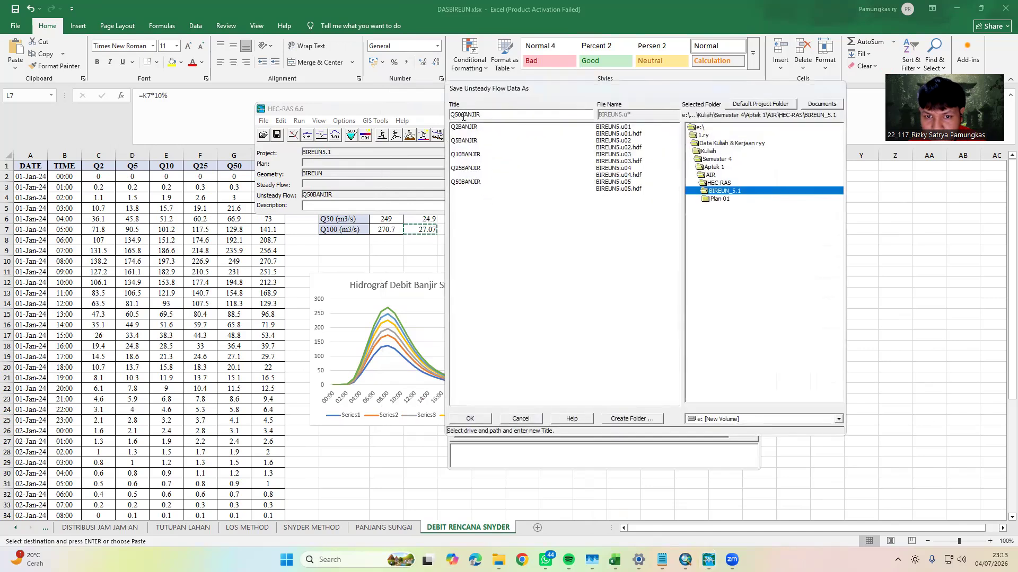
key(BackSpace)
key(BackSpace)
text(100)
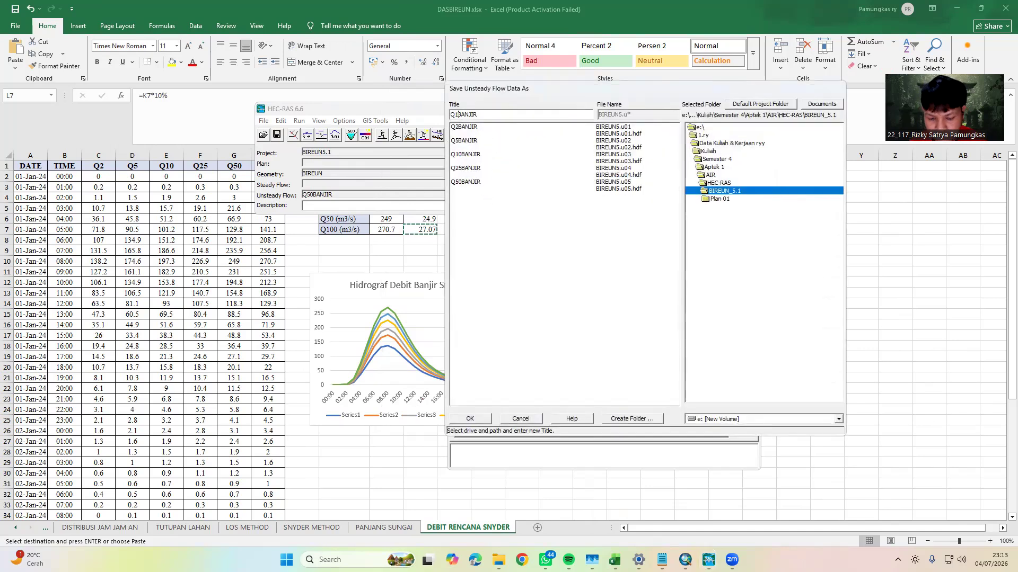
click(470, 419)
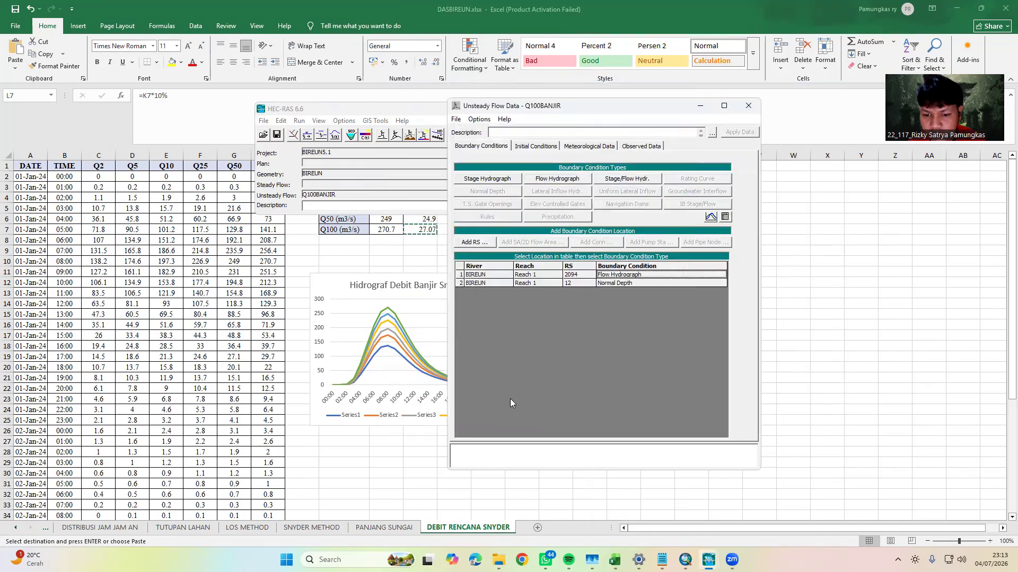
Save the Q100BANJIR unsteady flow data once more and close the unsteady flow data editor
click(453, 119)
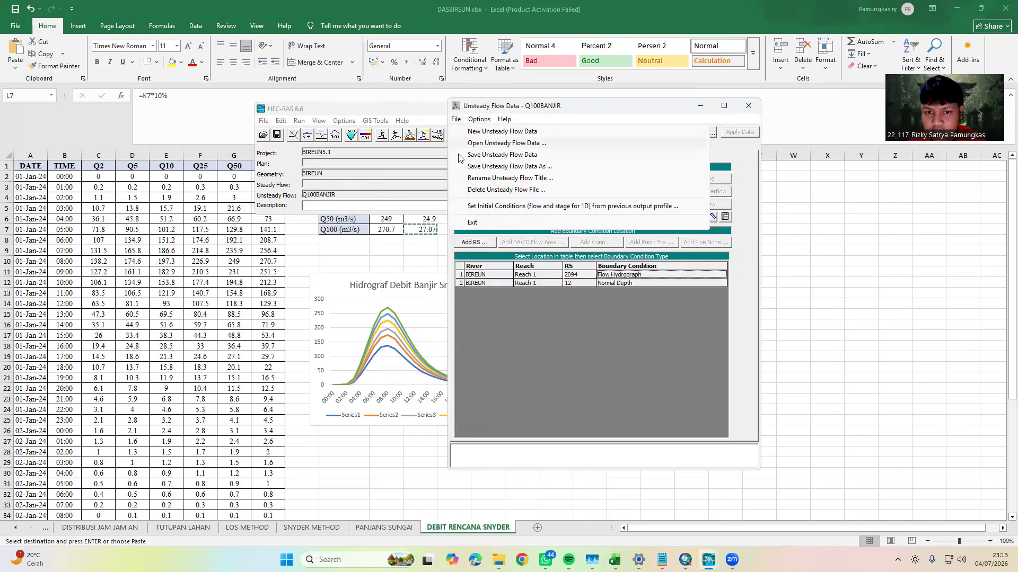
click(493, 155)
click(748, 106)
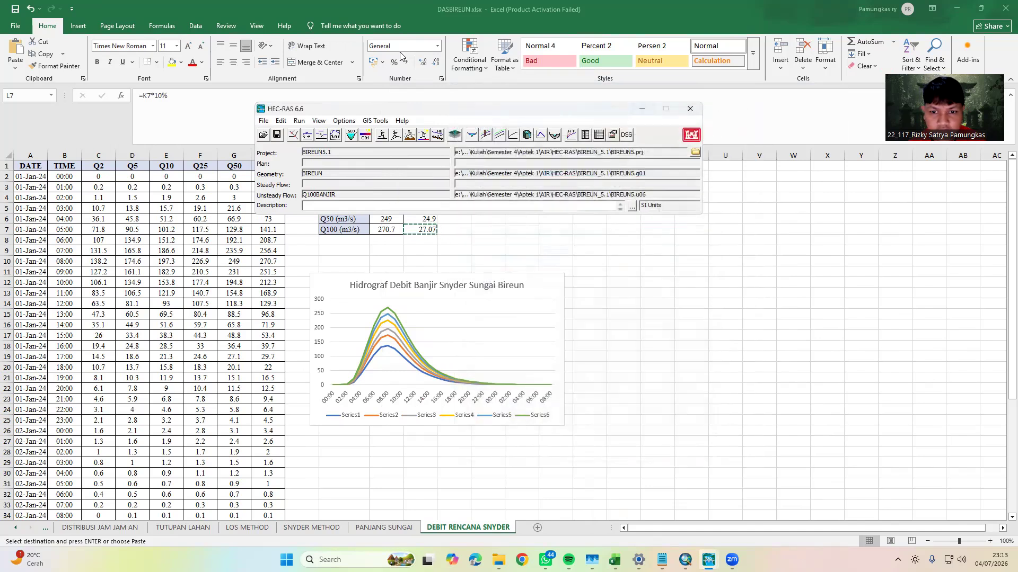
Minimize Excel and refresh the desktop, keeping the HEC-RAS main window open
click(957, 8)
right_click(778, 119)
click(811, 164)
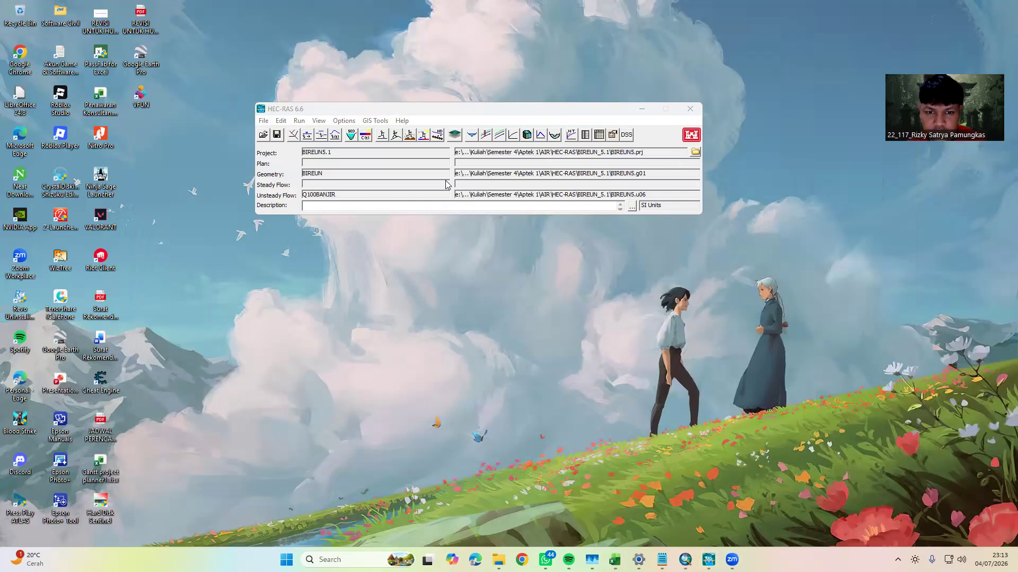
Open the unsteady flow analysis in HEC-RAS and choose Q5BANJIR as the unsteady flow file
click(396, 136)
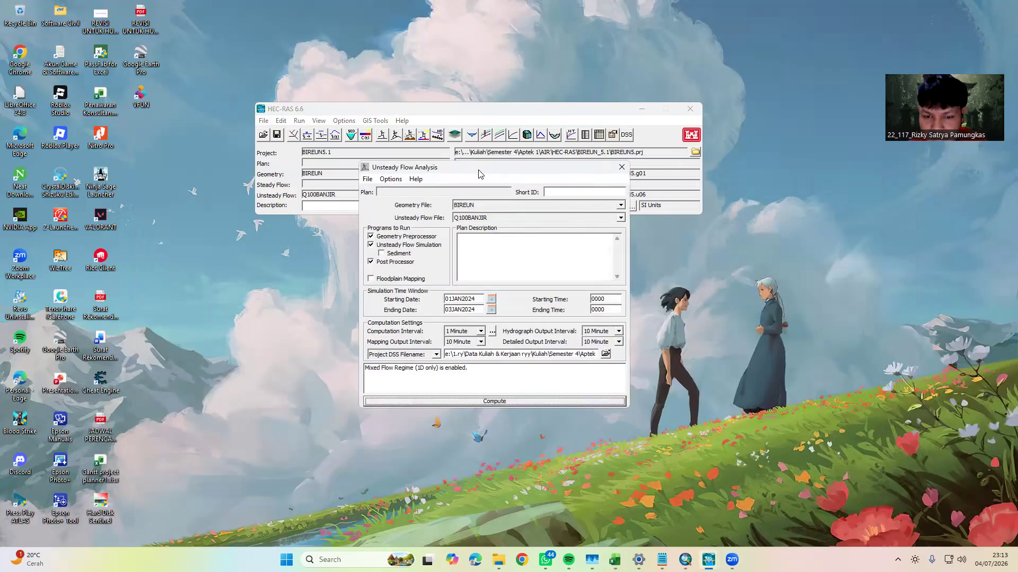
click(625, 229)
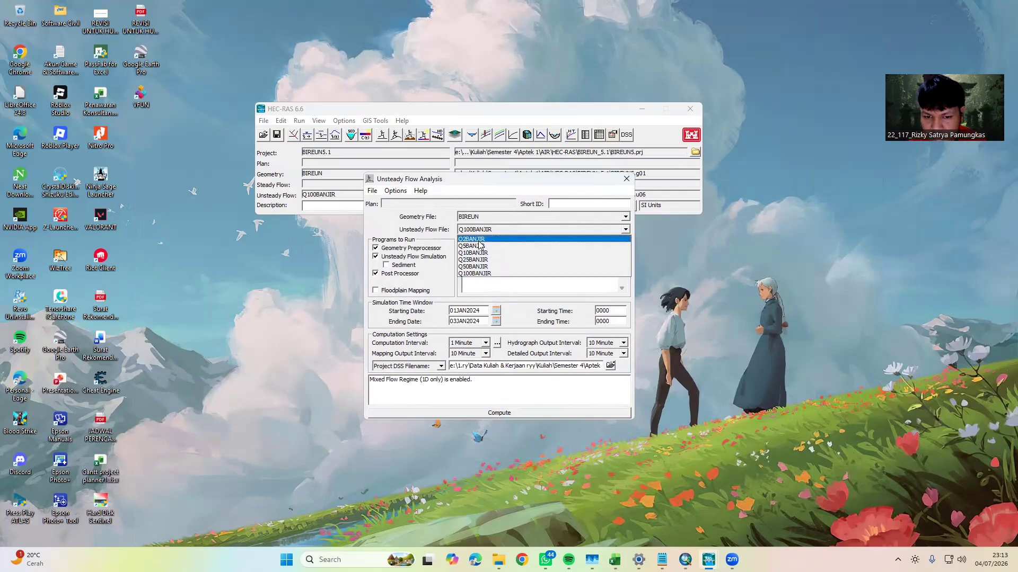
click(473, 246)
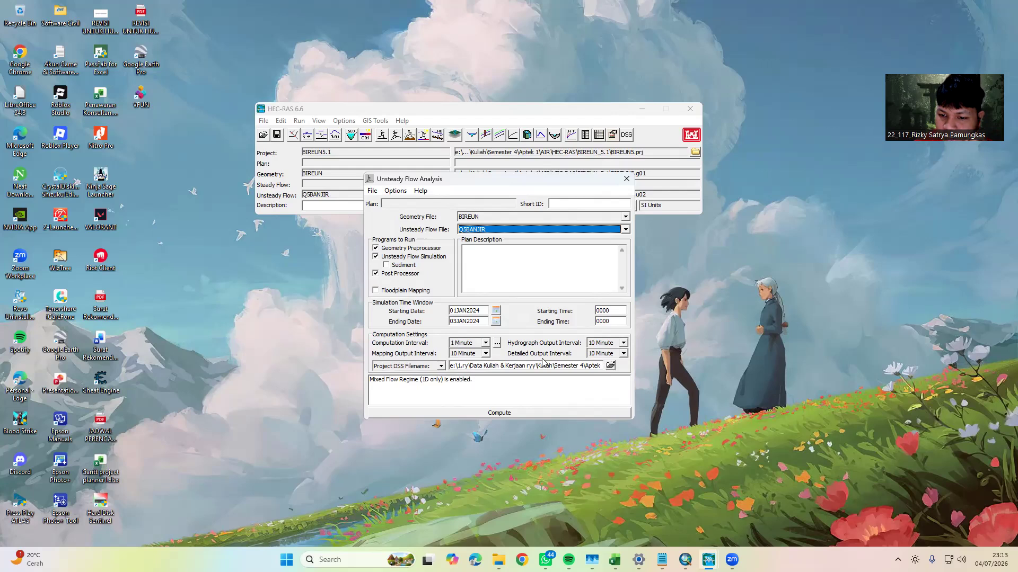
Check the 1D mixed flow regime settings in the unsteady computation options and tolerances, and accept them
click(497, 343)
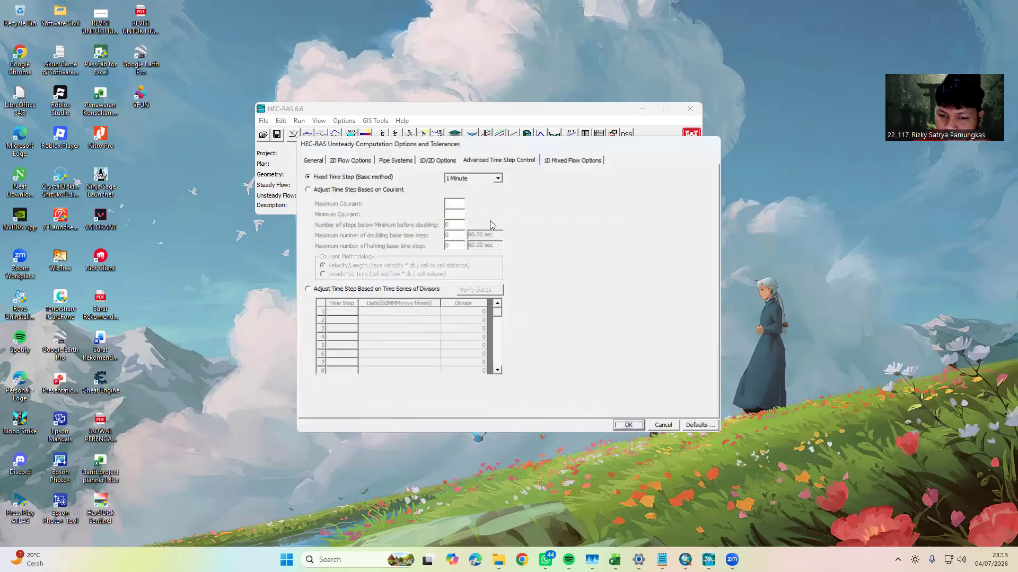
click(558, 165)
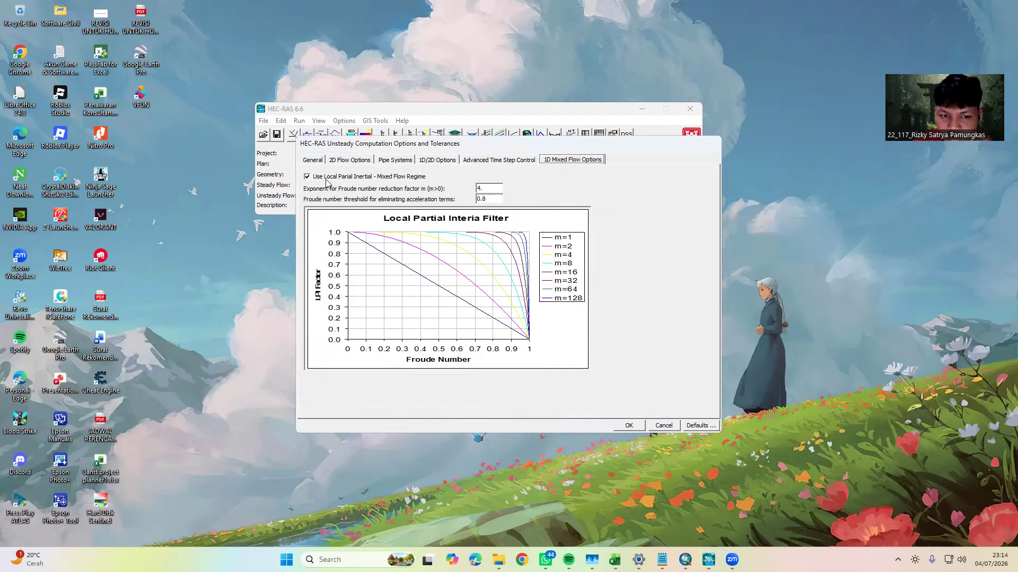
click(629, 426)
Compute the unsteady flow analysis for Q5BANJIR, look through the computation messages and close the computation window
click(375, 257)
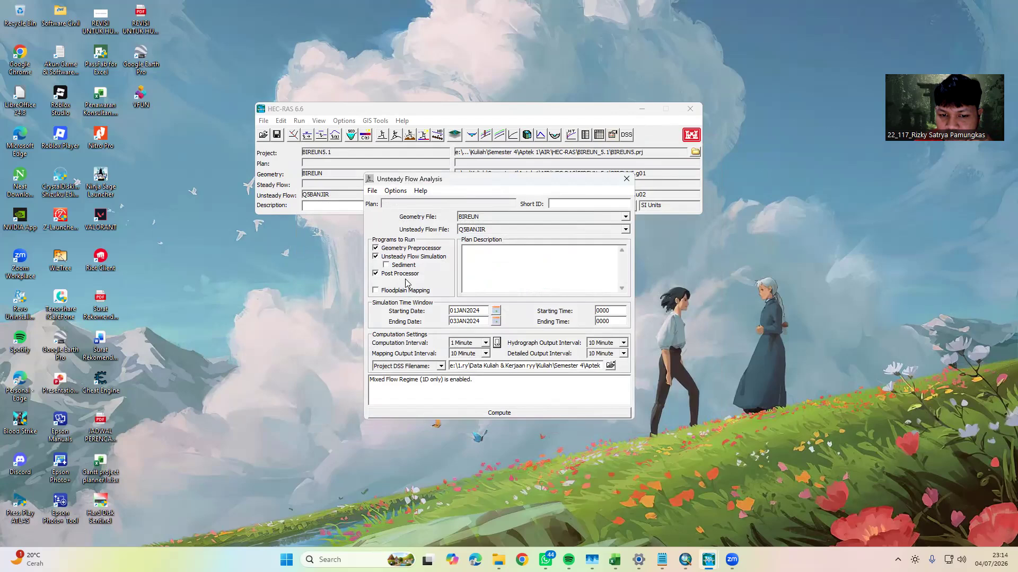
click(493, 417)
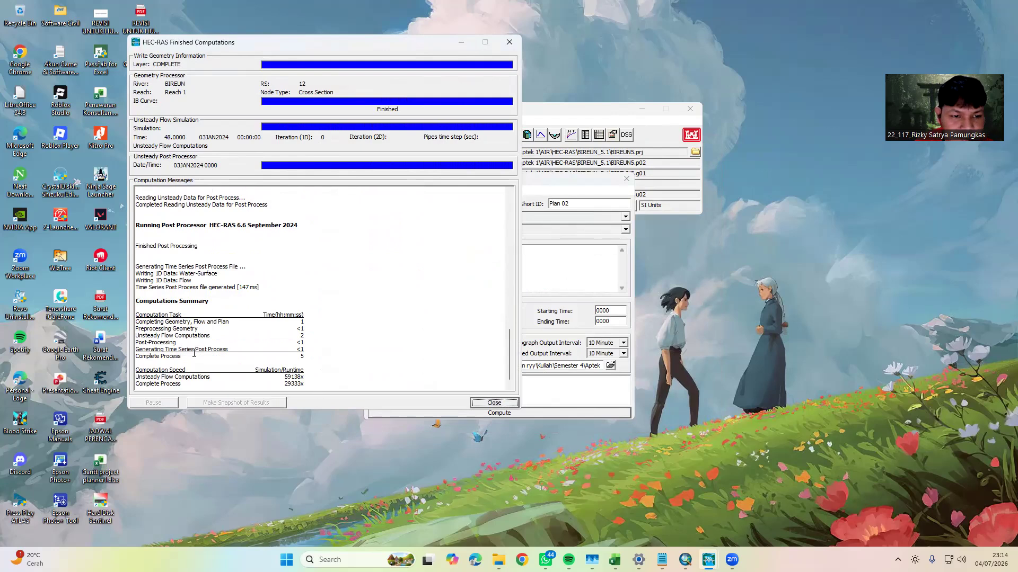
scroll(194, 353, up, 5)
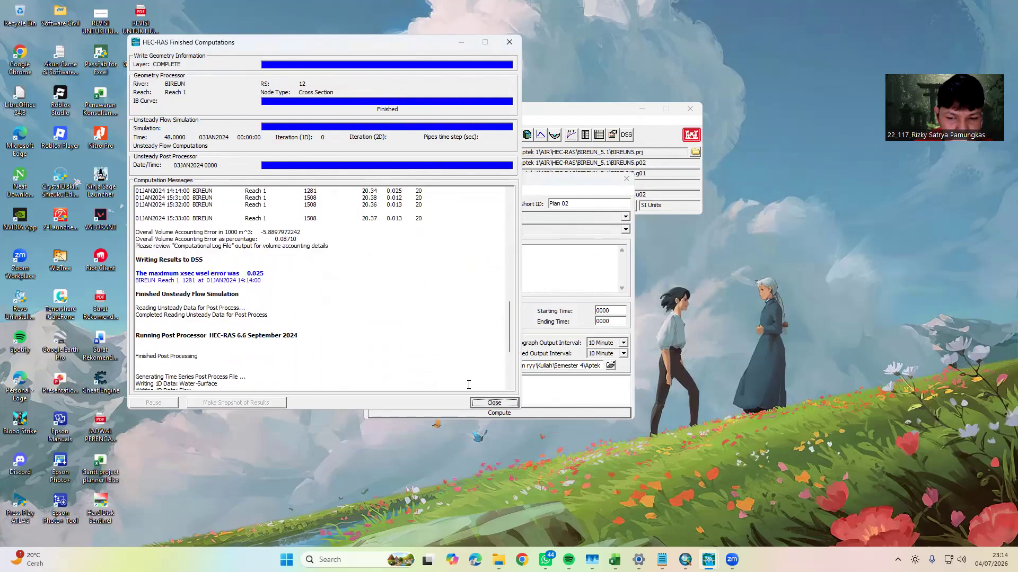
click(493, 402)
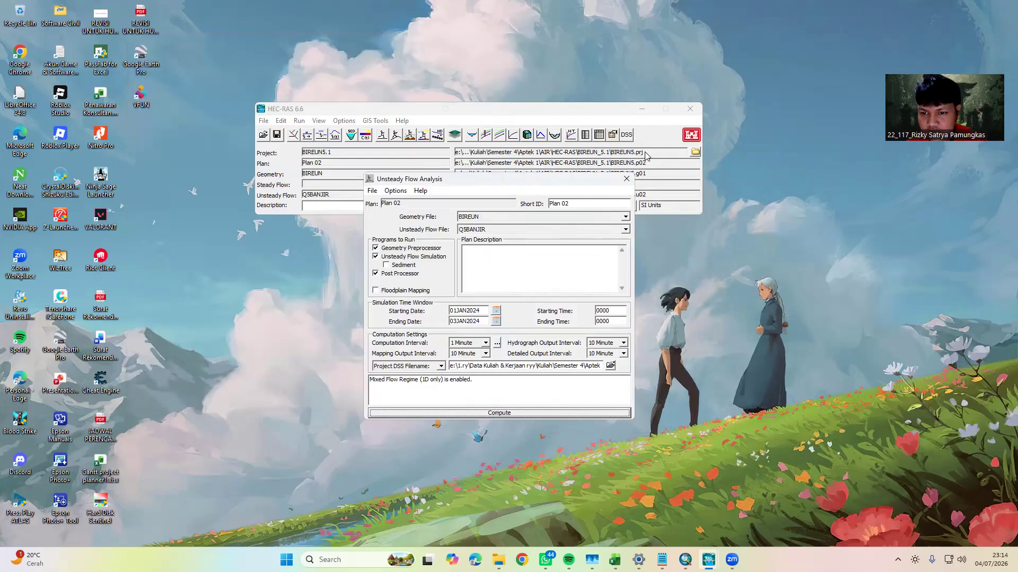
Close the unsteady flow analysis and play the Q5BANJIR water surface animation in the enlarged profile plot, closing the plot when done
click(626, 179)
click(486, 136)
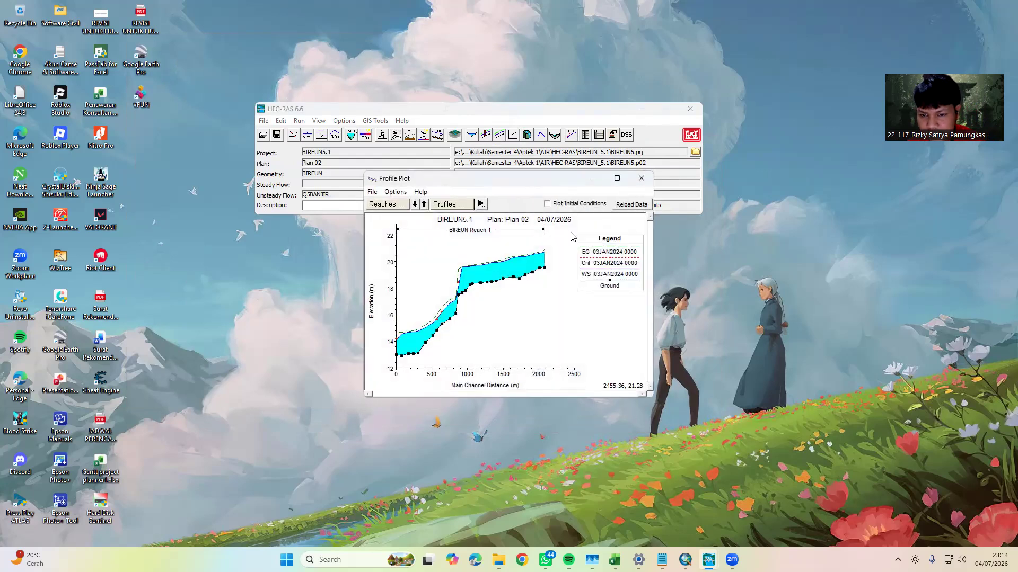
click(618, 180)
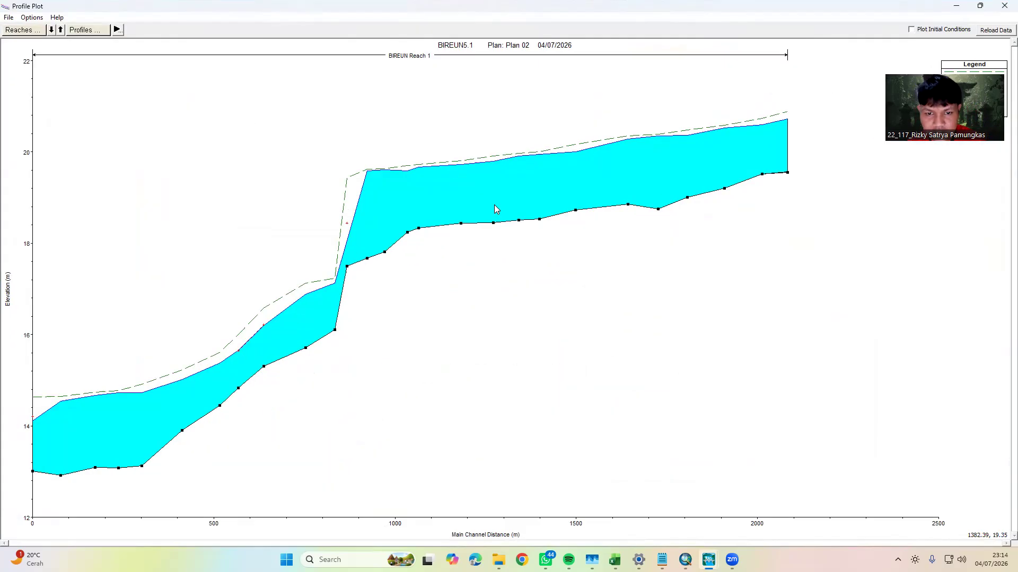
click(118, 31)
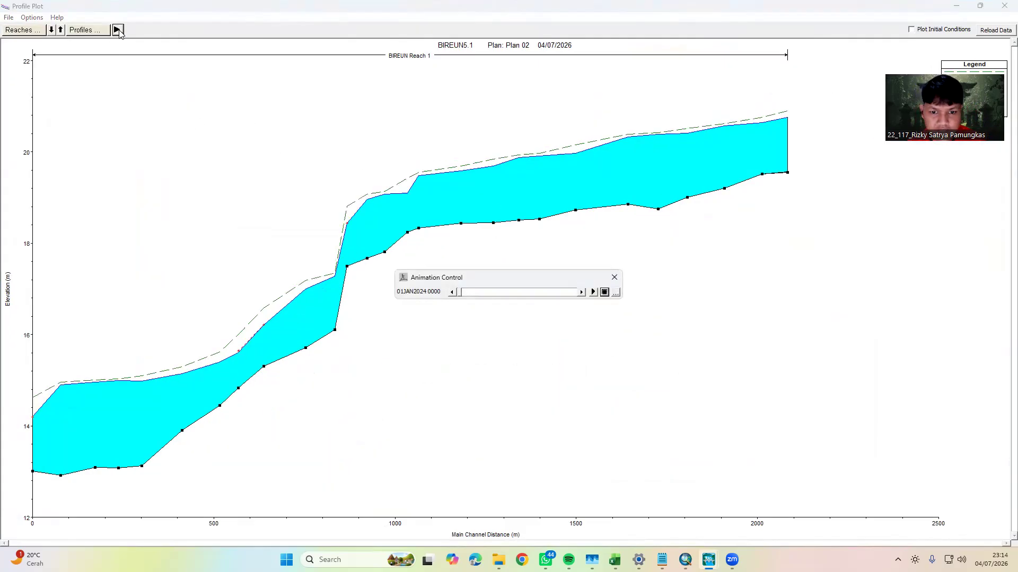
click(593, 292)
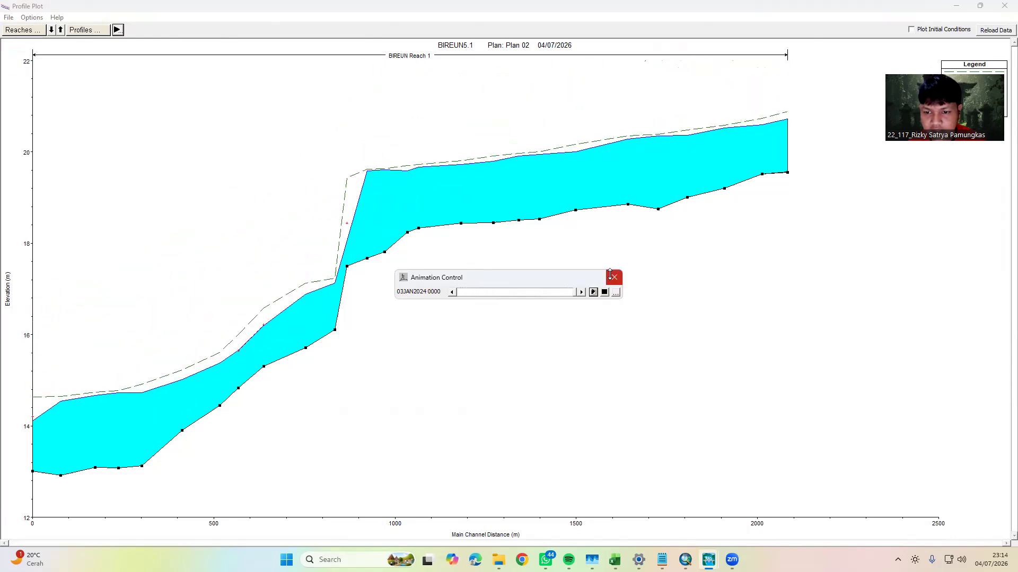
click(614, 277)
click(1005, 5)
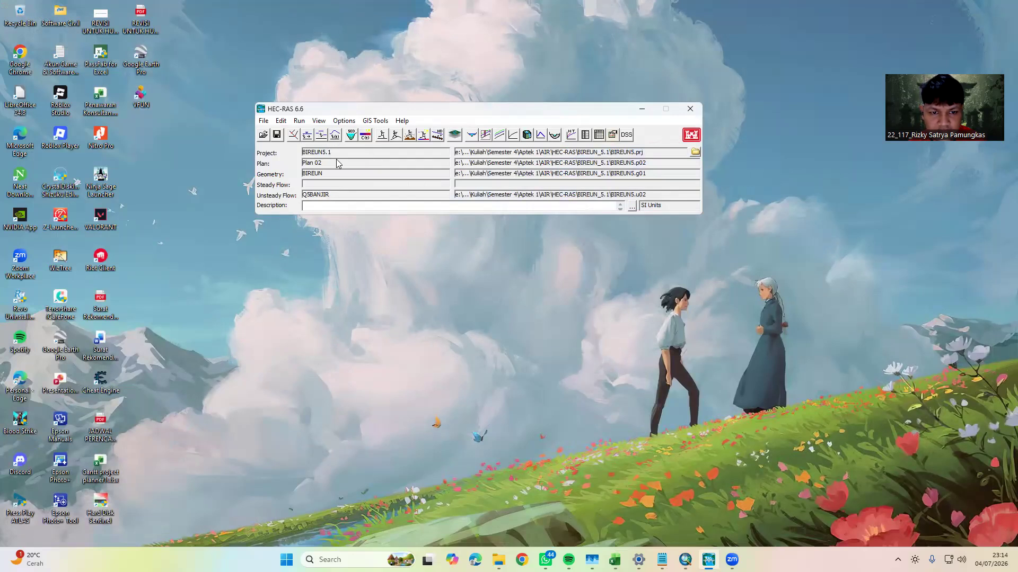
Compute the unsteady flow analysis with Q100BANJIR as the unsteady flow file, review the computation messages and close the analysis windows
click(396, 135)
click(625, 229)
click(478, 274)
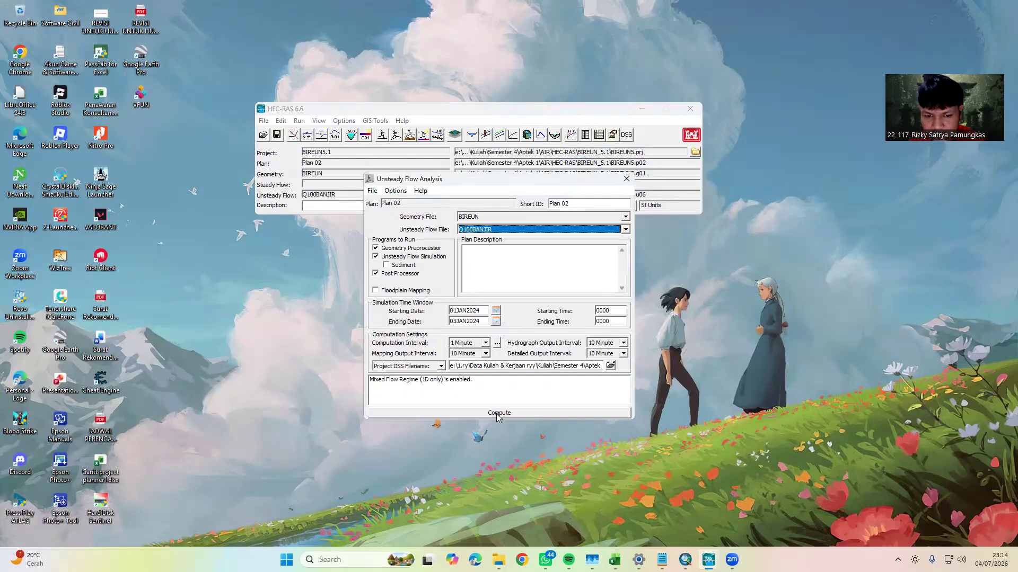
click(497, 413)
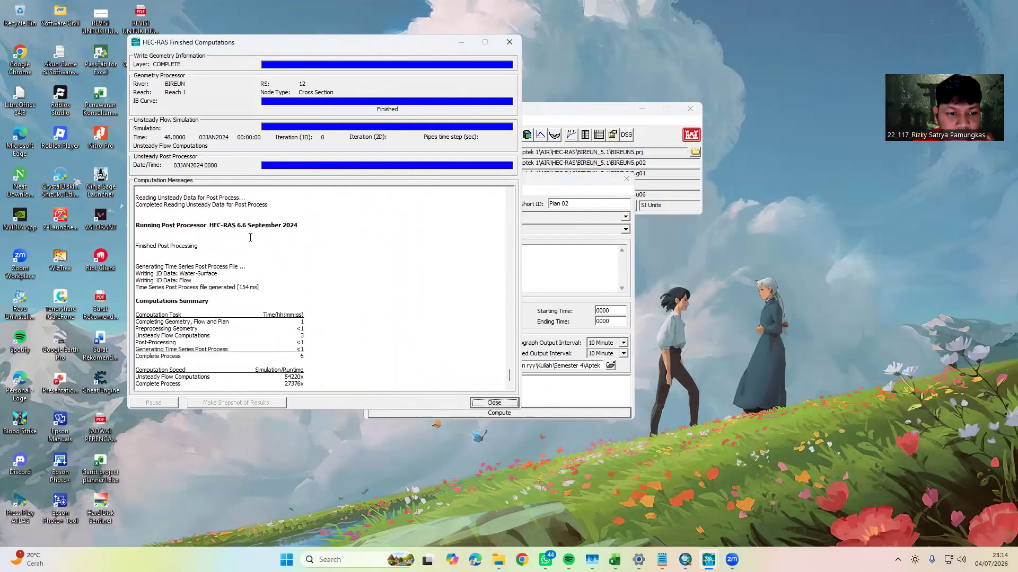
scroll(481, 321, up, 6)
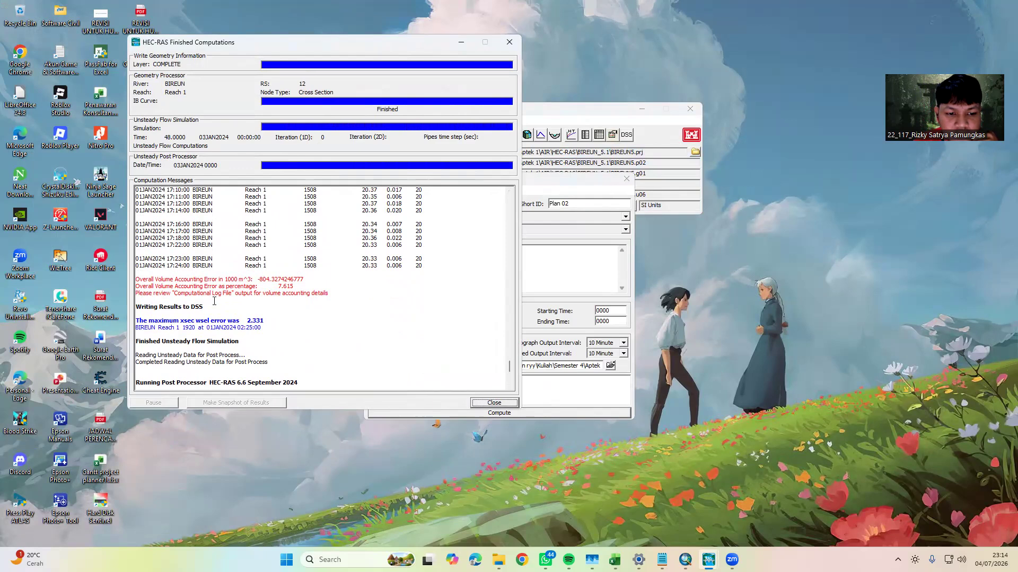
scroll(513, 367, down, 6)
click(494, 403)
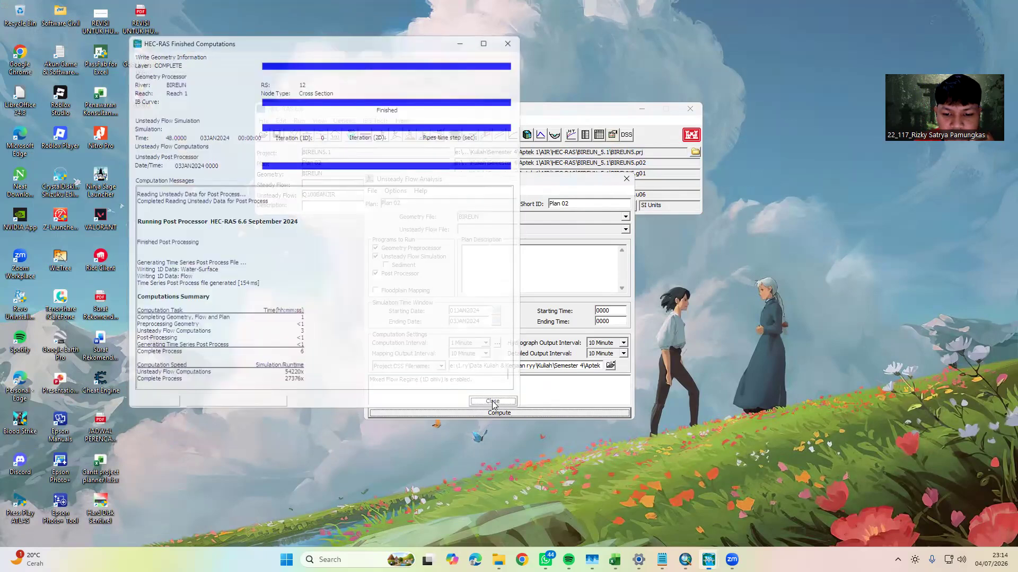
click(626, 179)
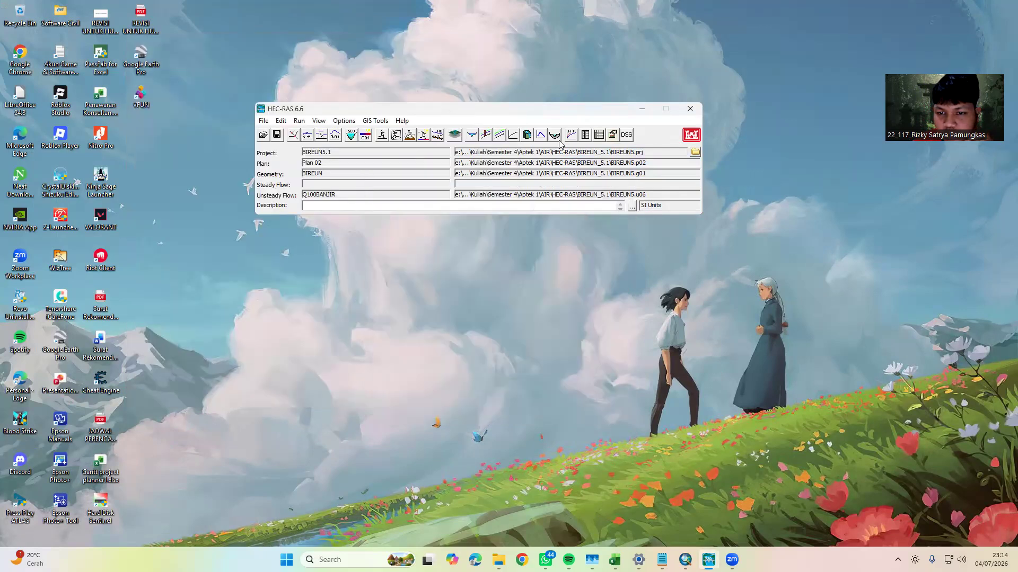
Play the Q100BANJIR water surface animation in the enlarged profile plot and close the animation control
click(485, 135)
click(617, 178)
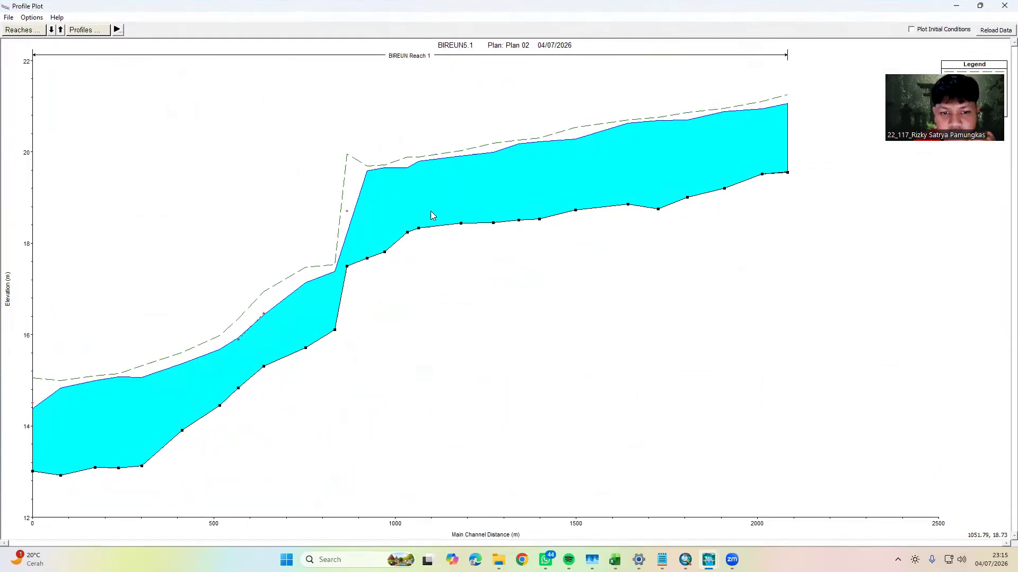
click(117, 30)
click(593, 292)
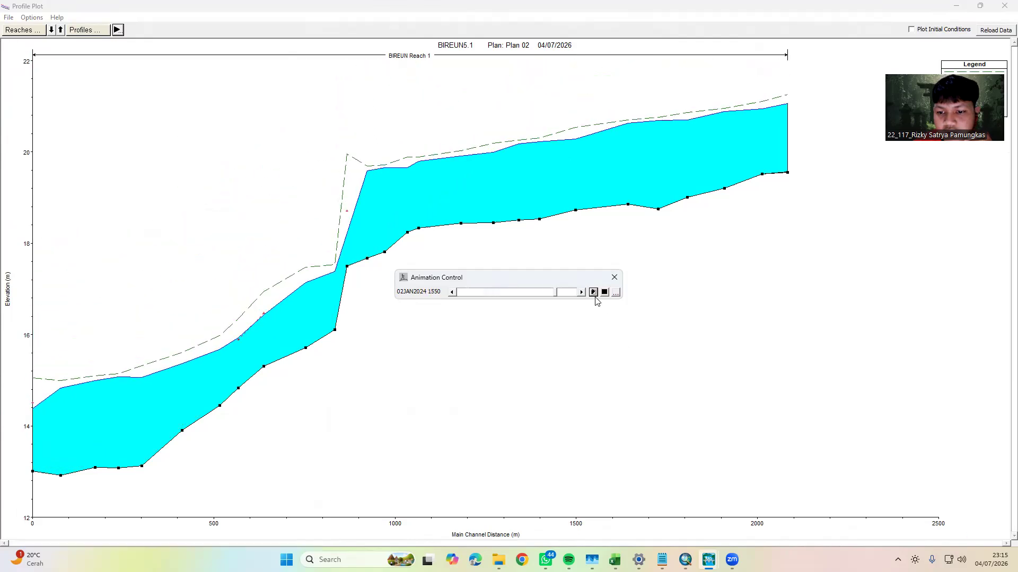
click(615, 278)
Overlay the 01JAN2024 profiles from 0010 to 0040 on the profile plot, examine the resulting lines and close the plot
click(89, 31)
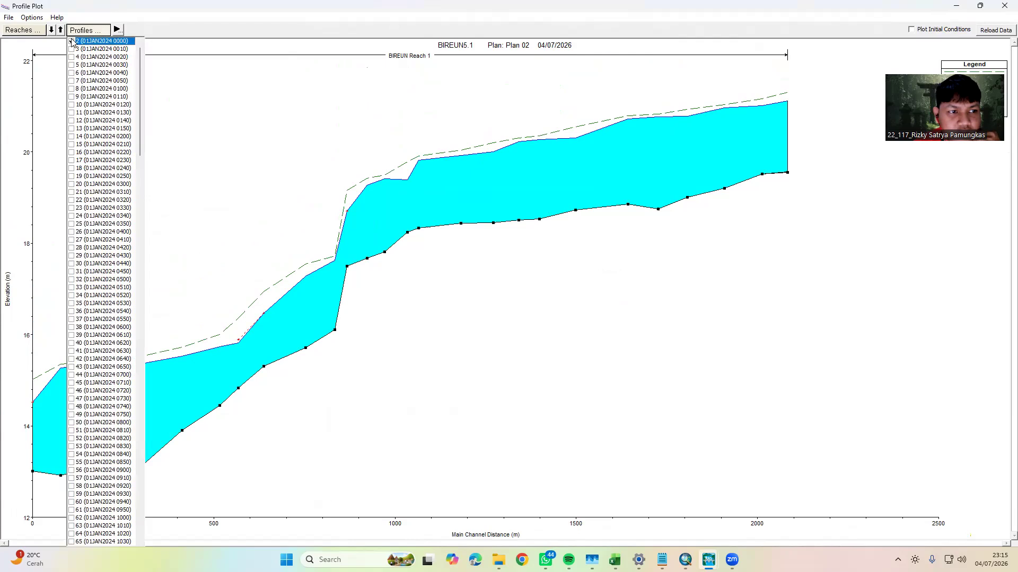
click(72, 50)
click(72, 57)
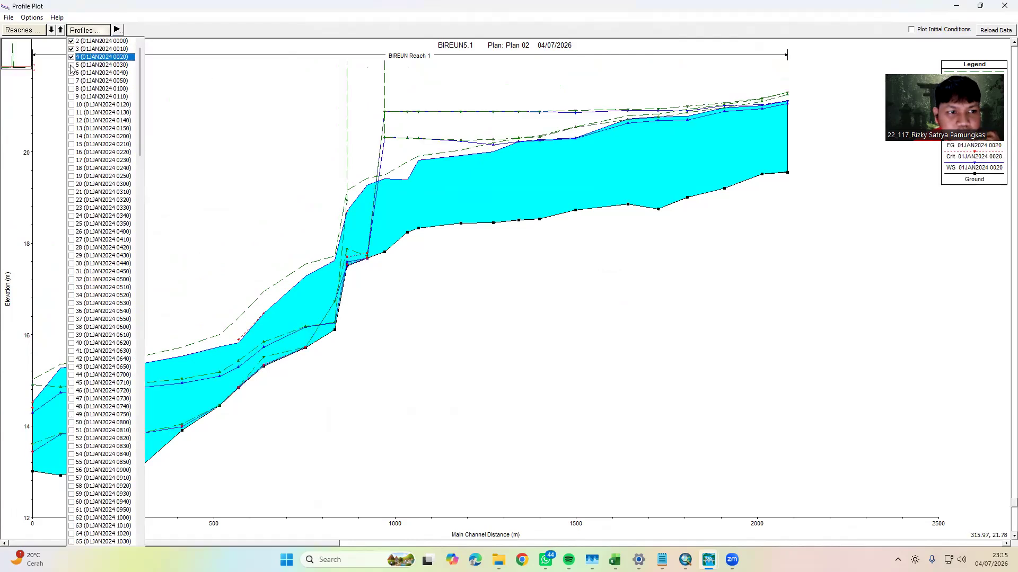
click(72, 65)
click(72, 73)
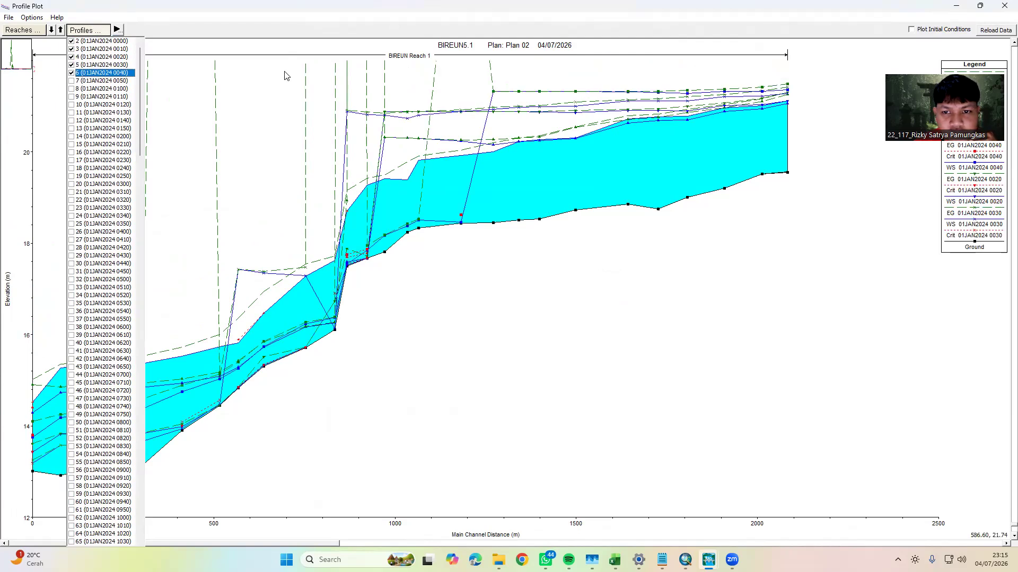
click(79, 31)
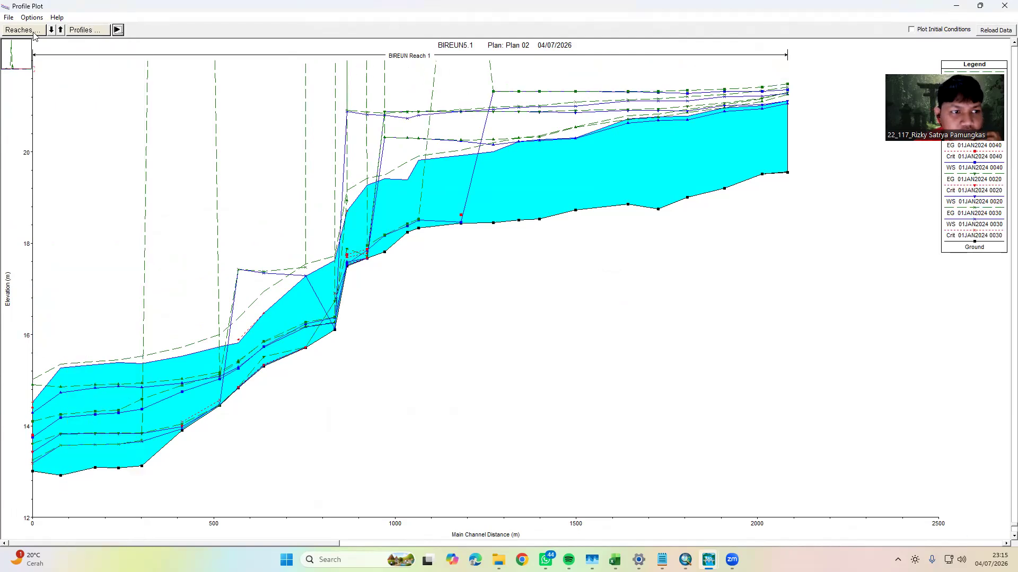
click(21, 31)
click(51, 30)
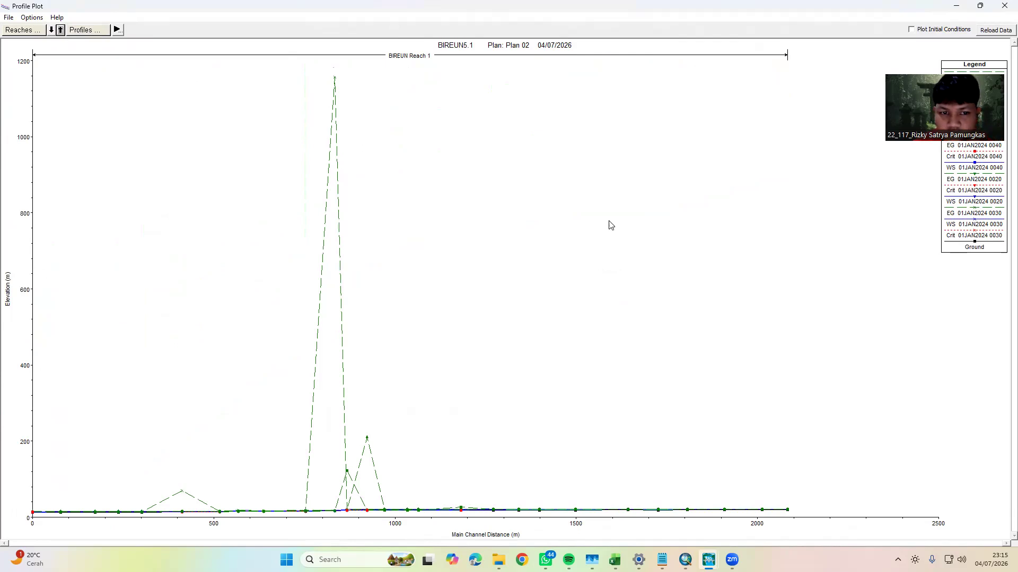
key(alt+F4)
Compute the unsteady flow analysis with Q50BANJIR as the unsteady flow file and close the computation and analysis windows
click(395, 136)
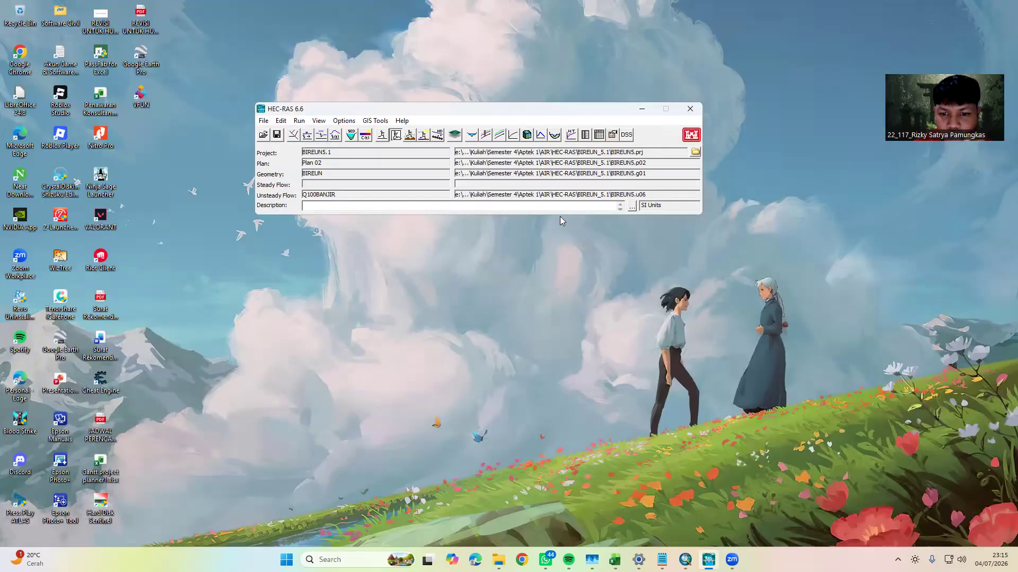
click(625, 230)
click(509, 261)
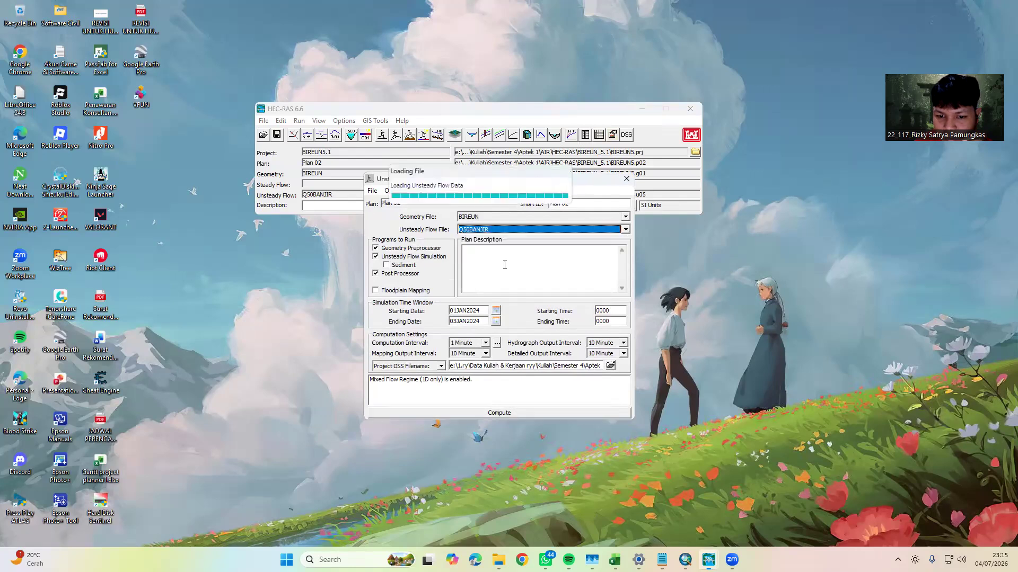
click(517, 413)
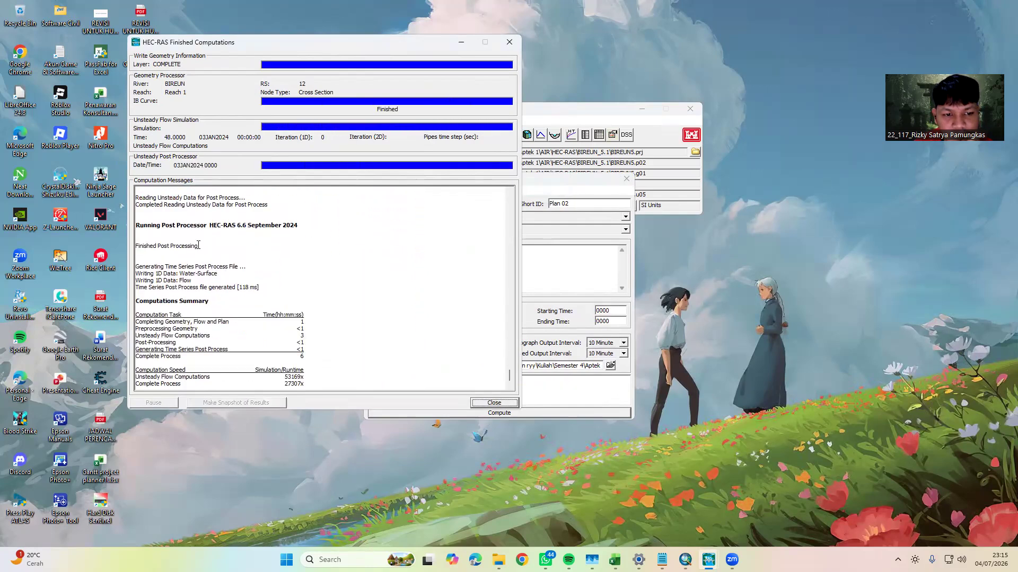
click(494, 403)
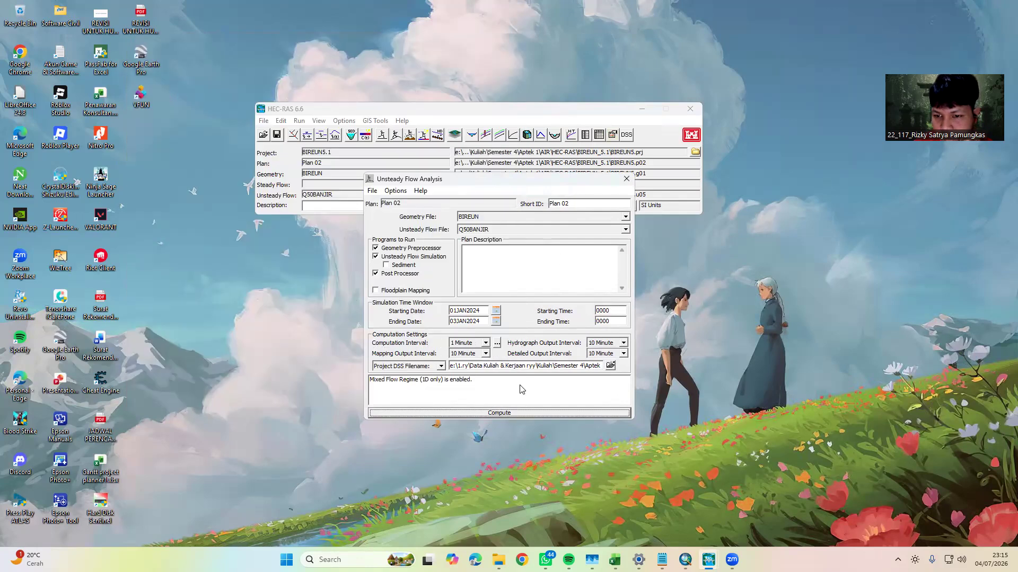
click(626, 178)
Play the Q50BANJIR water surface animation in the enlarged profile plot and close the animation control
click(485, 135)
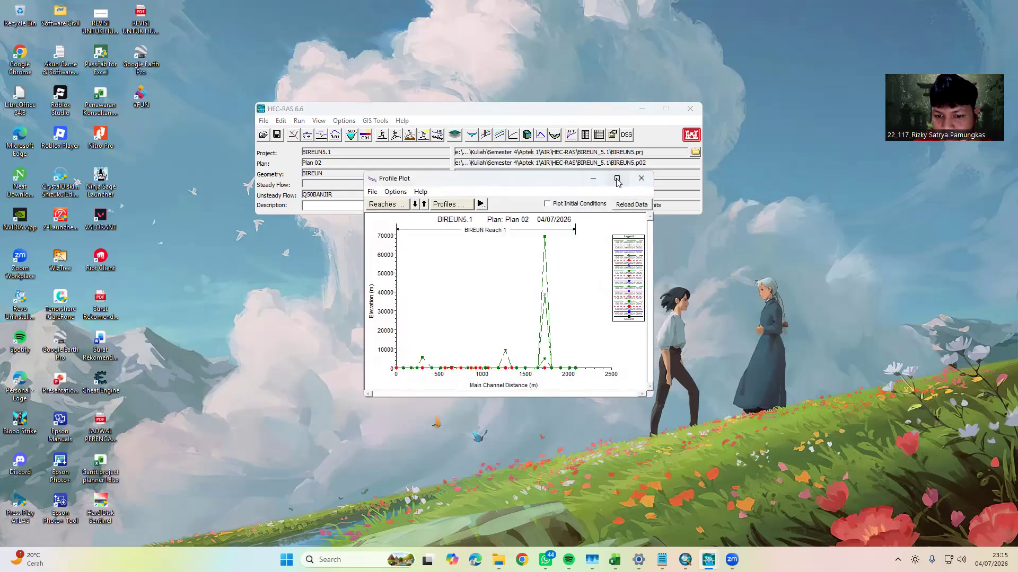
click(616, 179)
click(118, 30)
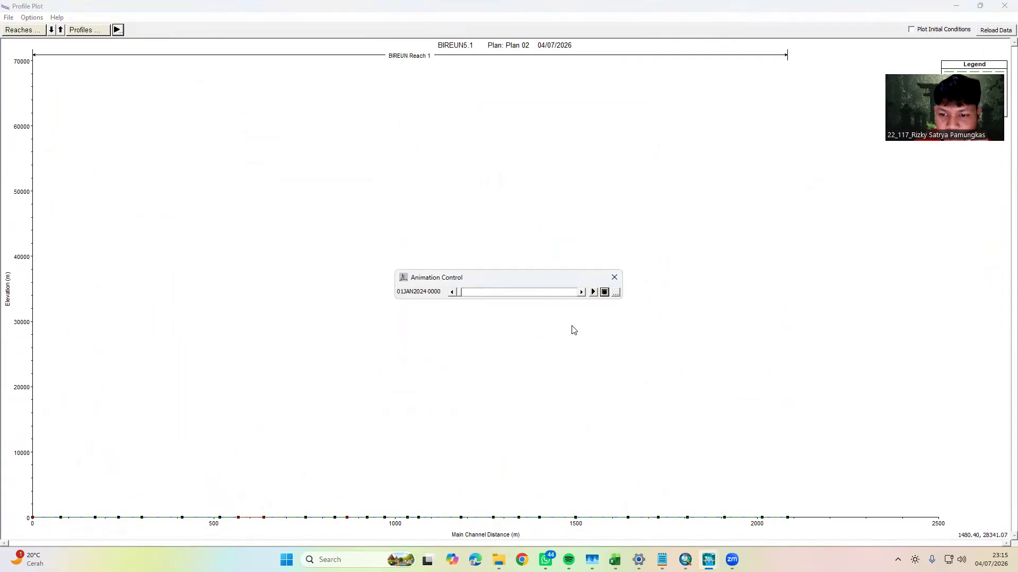
click(592, 292)
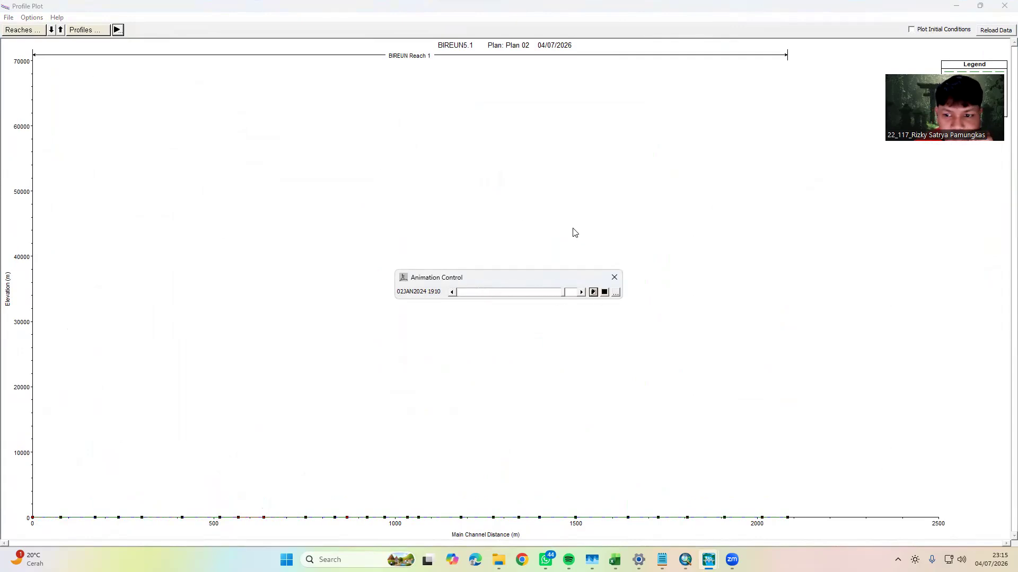
click(614, 277)
Add the Max WS profile to the profile plot, replay the animation and close the plot
click(78, 31)
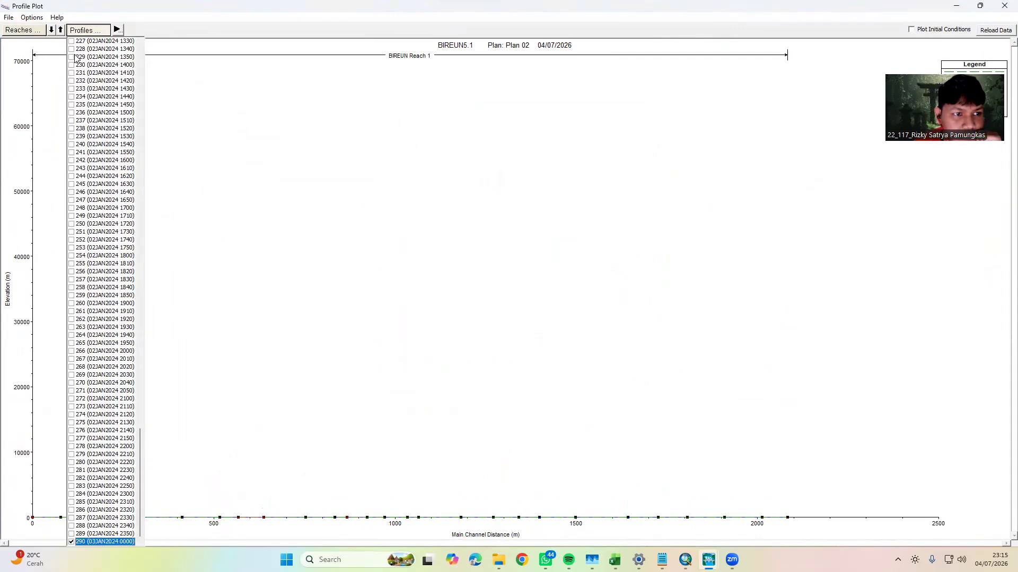
drag(140, 405, 78, 28)
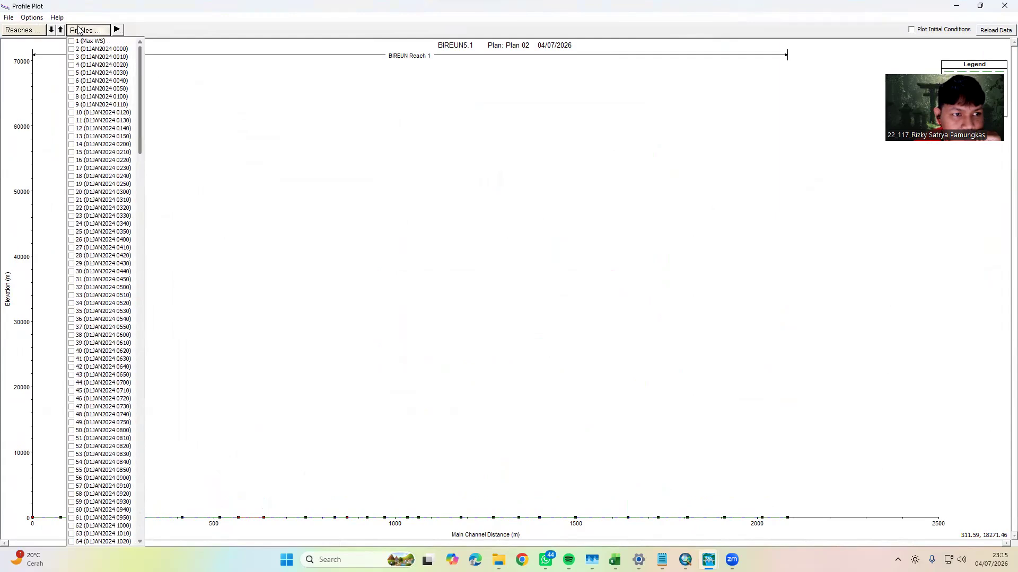
click(72, 42)
click(223, 81)
click(117, 30)
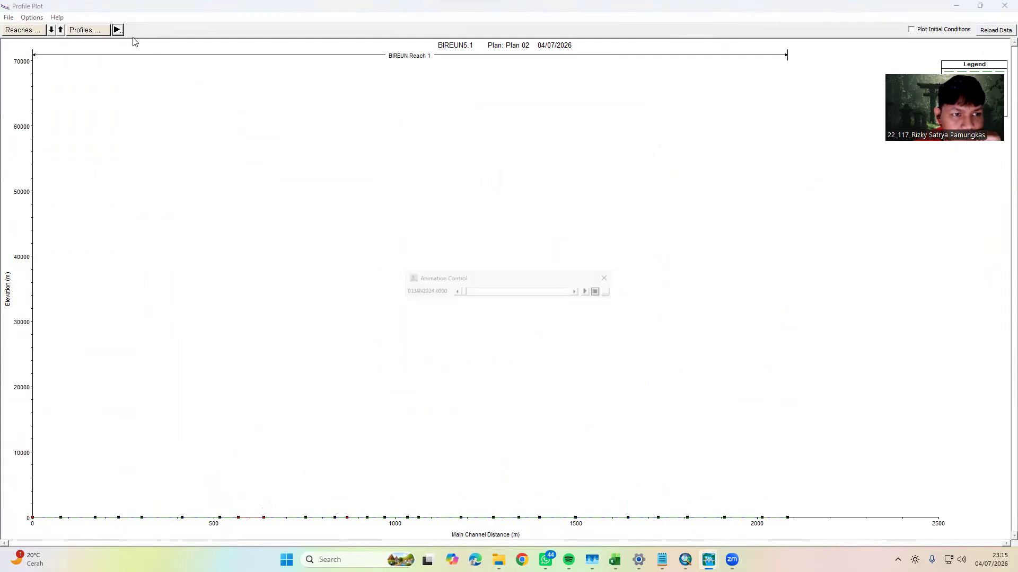
click(594, 292)
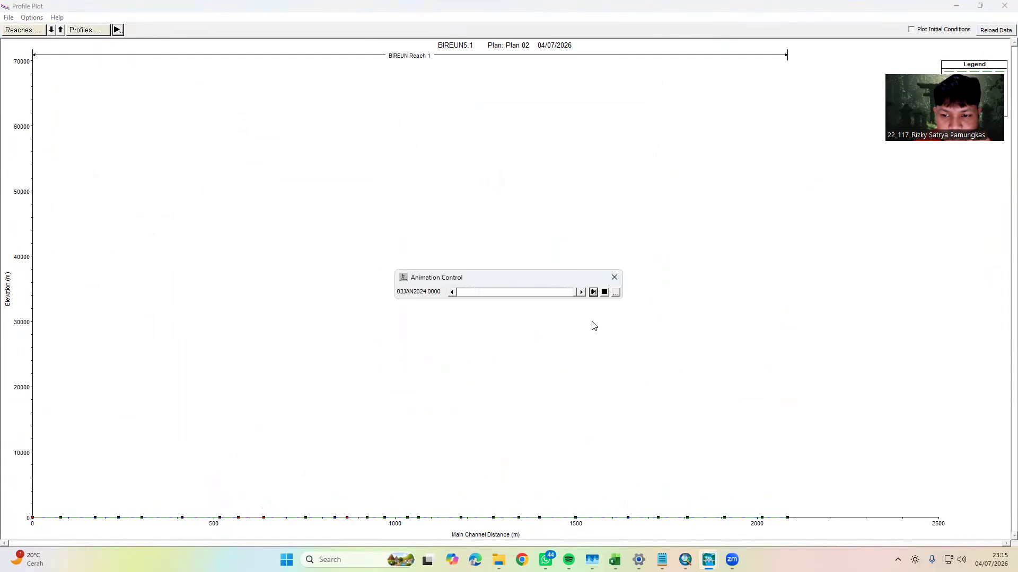
click(614, 277)
click(1005, 6)
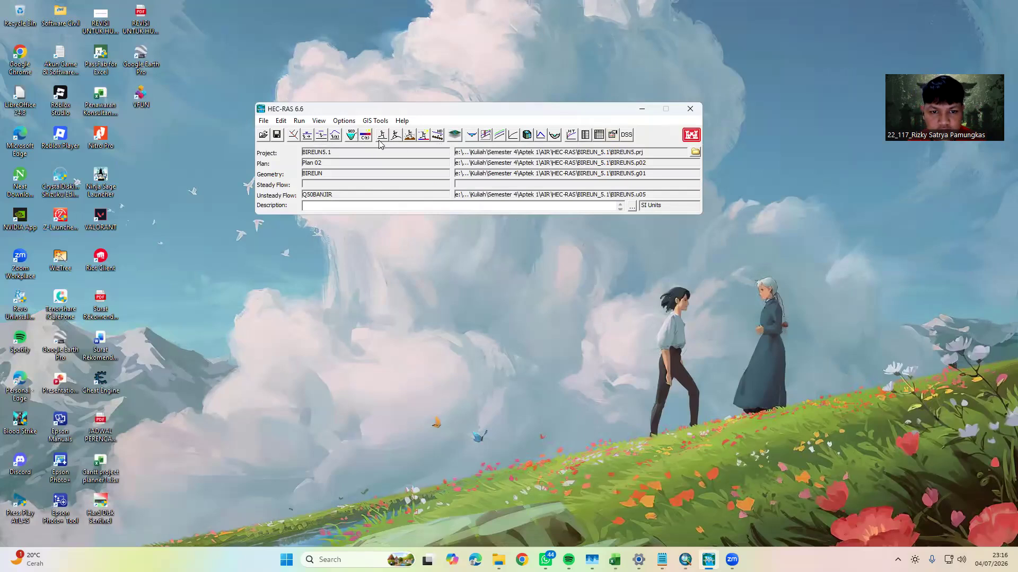
Open the unsteady flow analysis and choose Q10BANJIR as the unsteady flow file
click(395, 136)
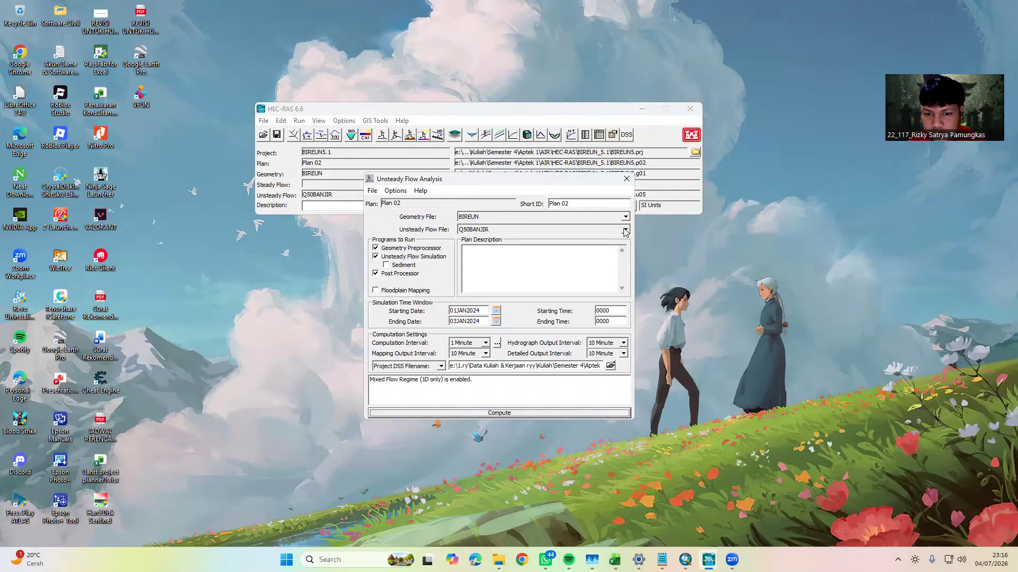
click(625, 230)
click(504, 252)
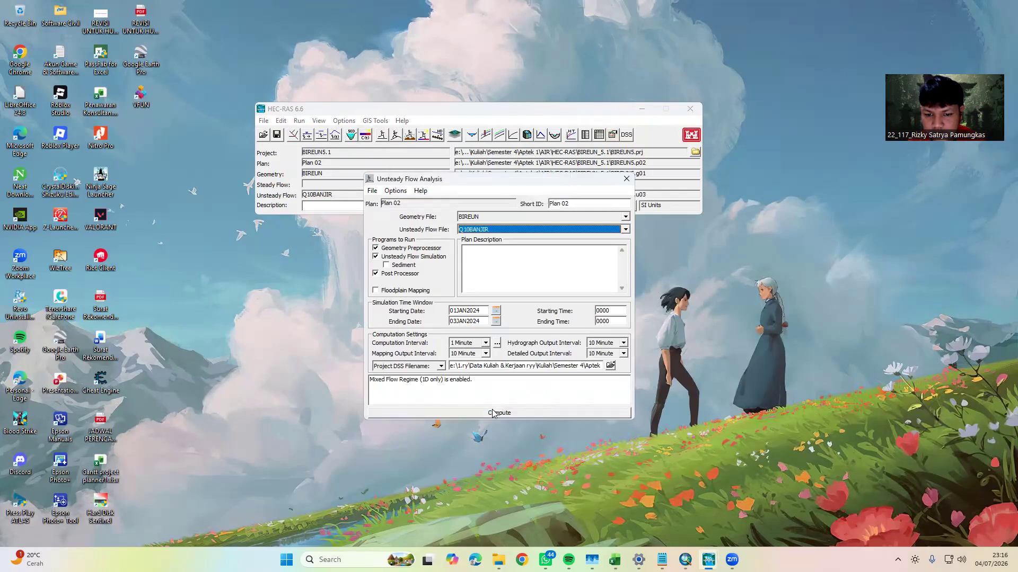
Try the Q10BANJIR computation with a computation interval of 5 Minute and close the computation window
click(485, 342)
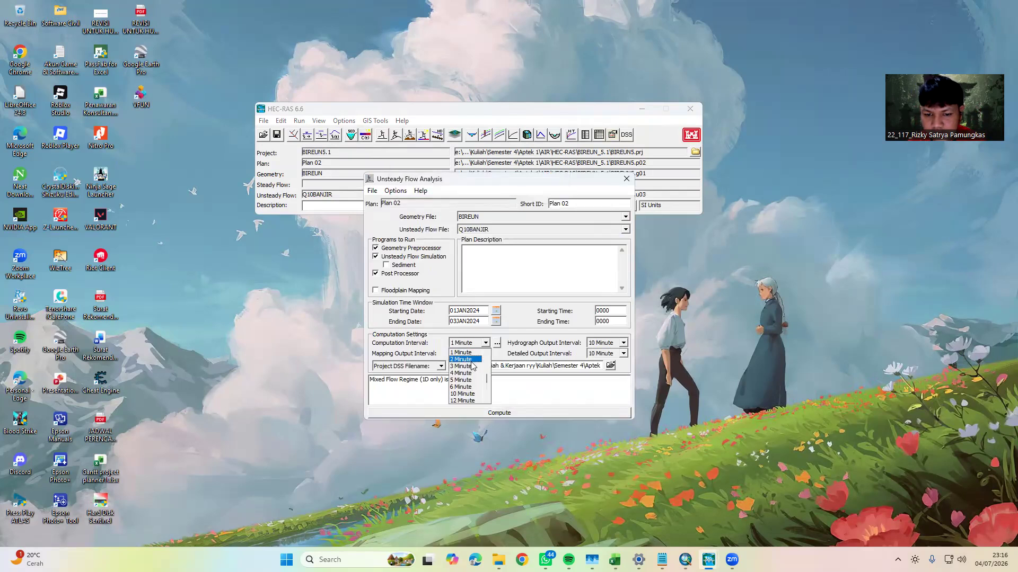
click(466, 384)
click(485, 413)
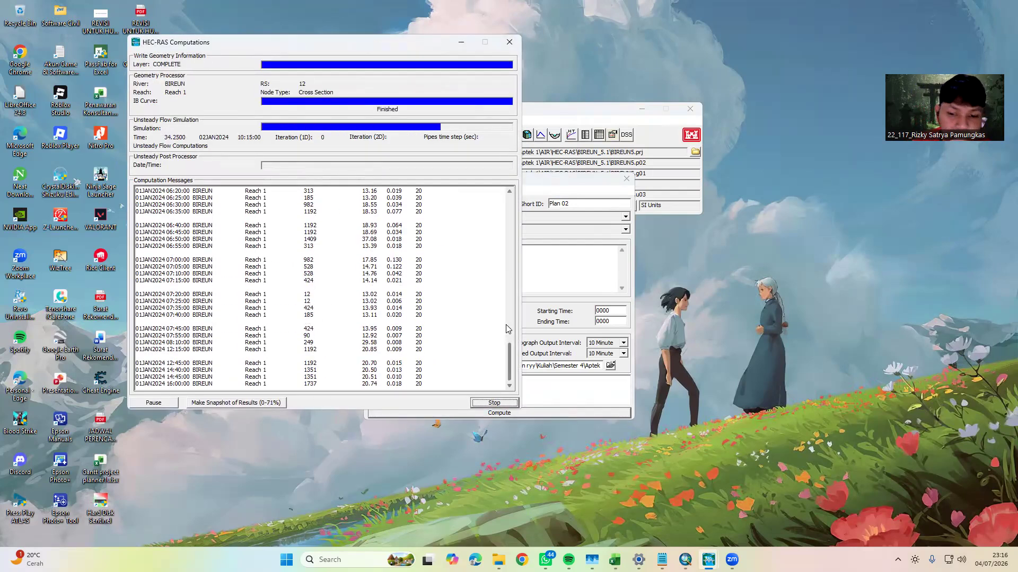
click(493, 403)
Set the computation interval to 10 Second and compute the Q10BANJIR unsteady flow analysis
click(485, 343)
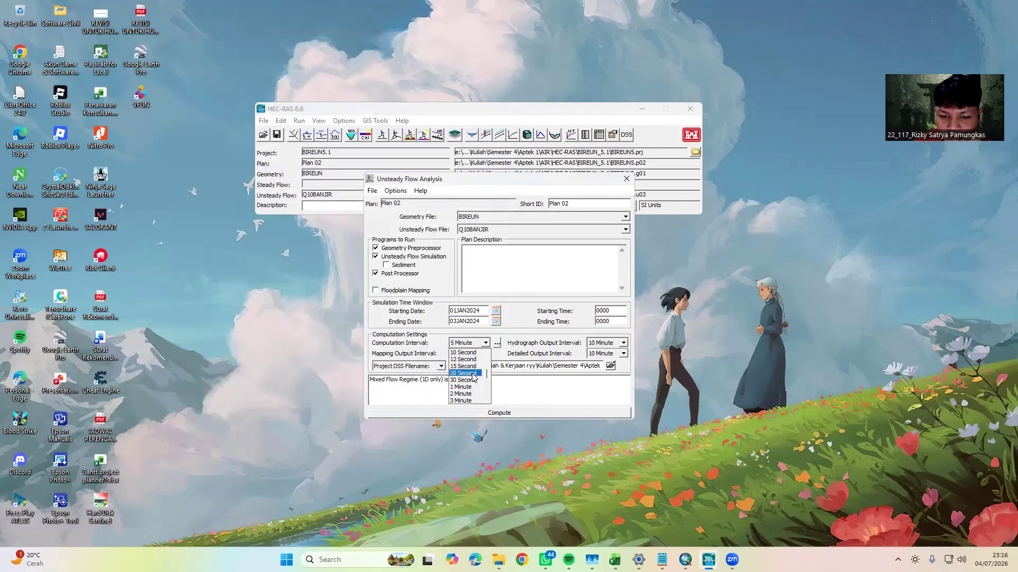
click(463, 352)
click(504, 417)
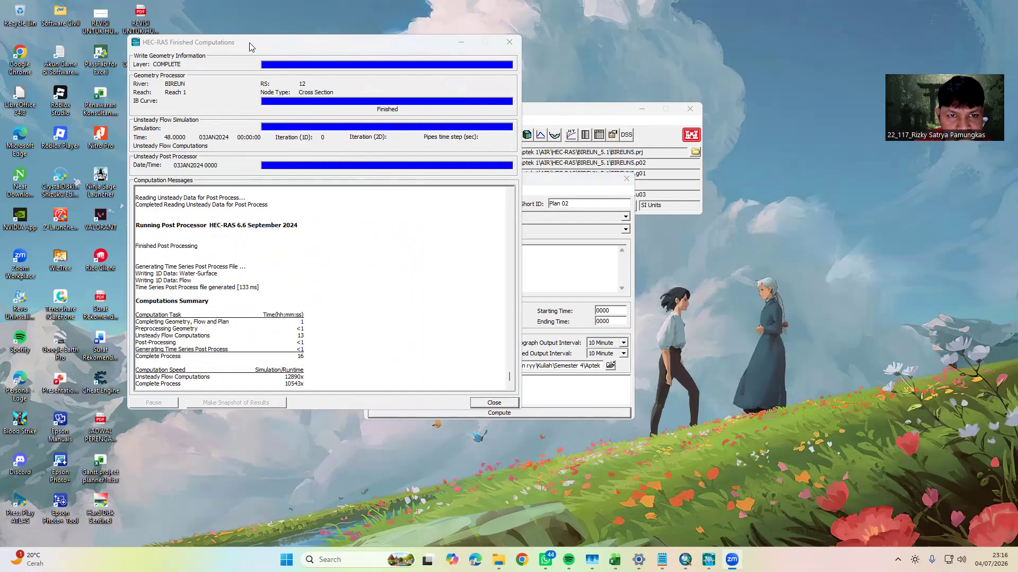
Close the finished computation and the unsteady flow analysis, and open the water surface profile plot for Plan 02
click(493, 403)
click(624, 179)
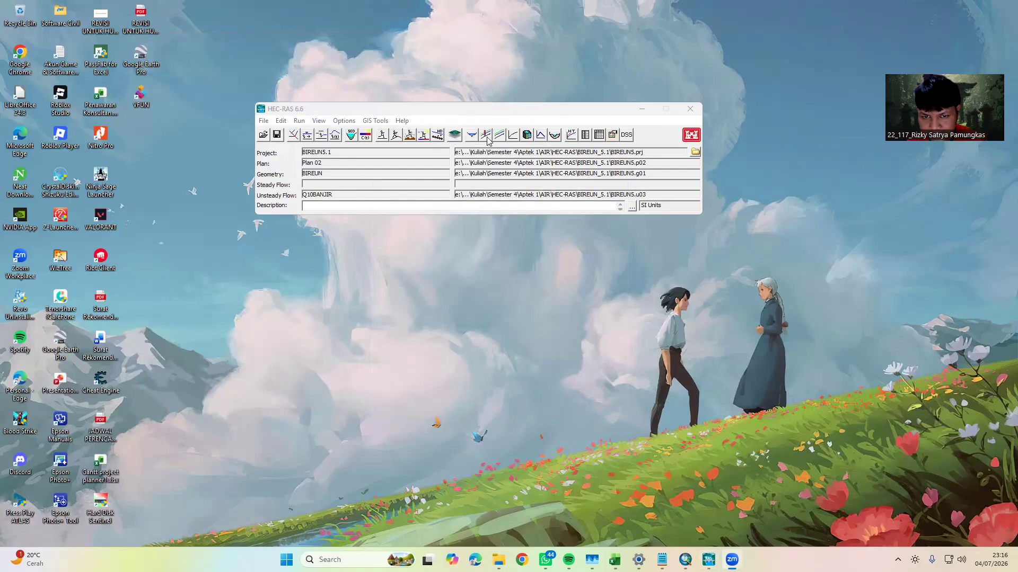
click(486, 136)
click(617, 174)
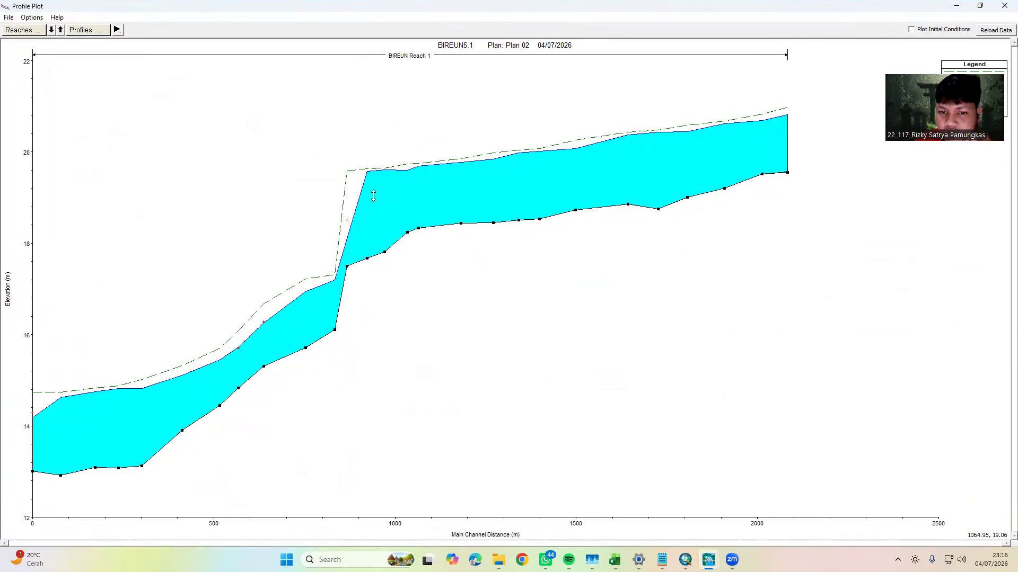
Play the water surface animation in the profile plot and advance it to 03JAN2024 0000
click(117, 27)
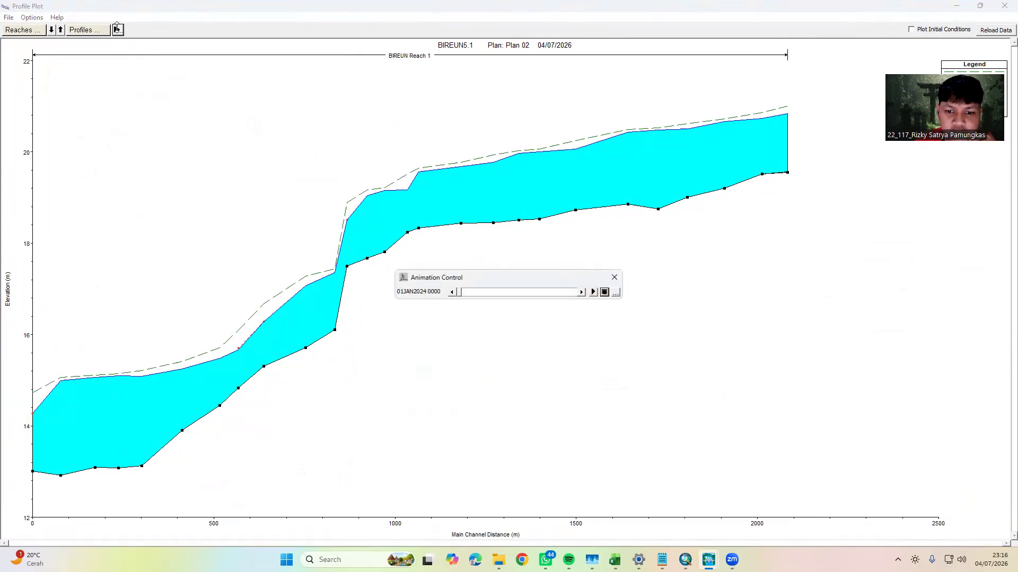
click(592, 293)
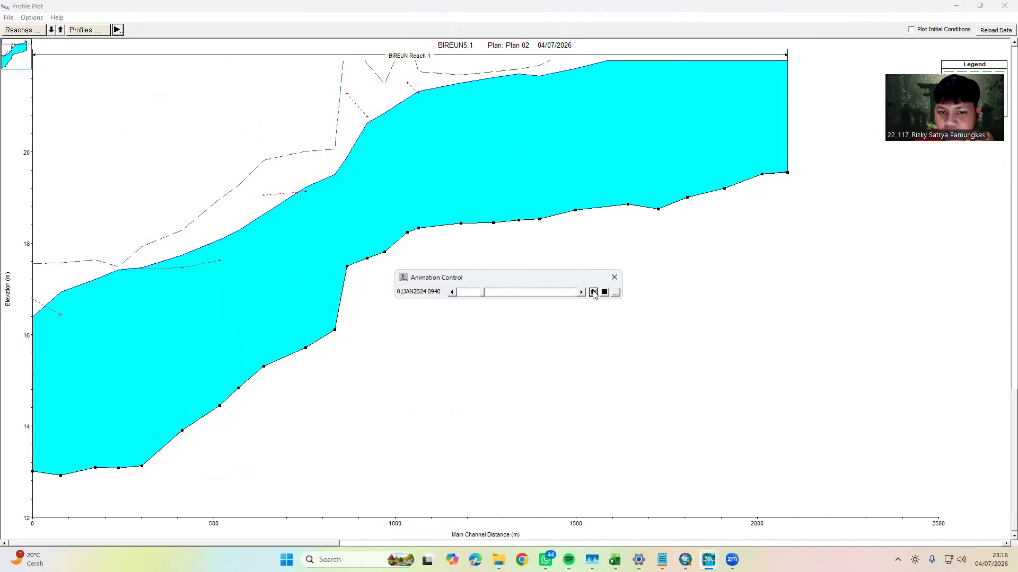
click(551, 294)
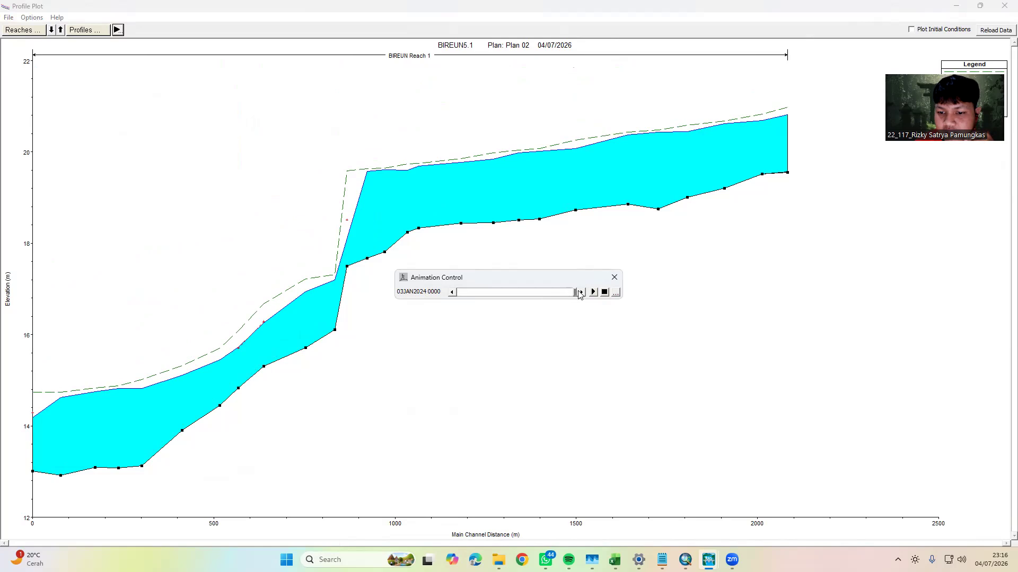
Show the animation speed settings, move the animation control clear of the water surface profile and replay the animation
click(616, 293)
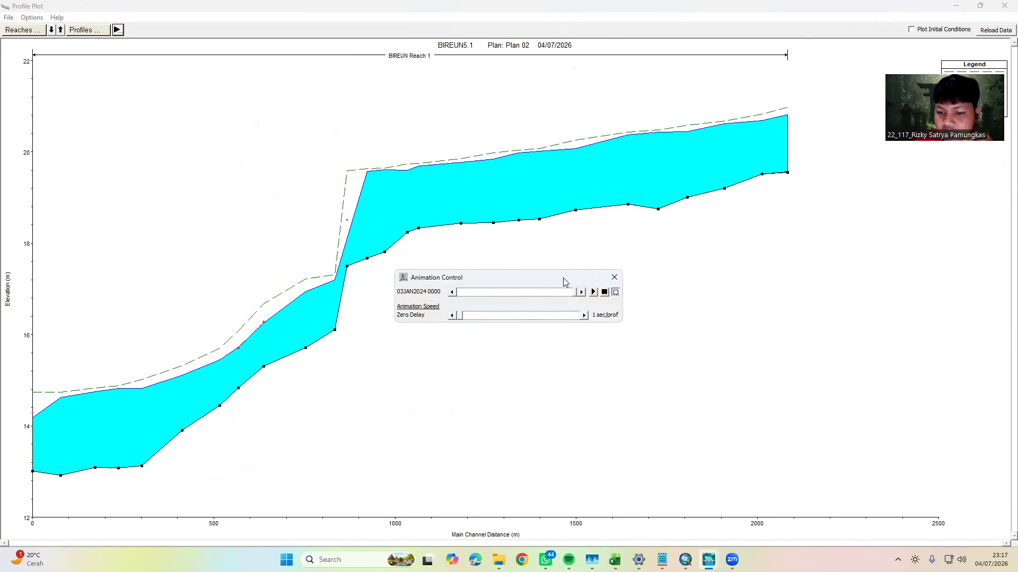
drag(565, 283, 714, 293)
click(743, 303)
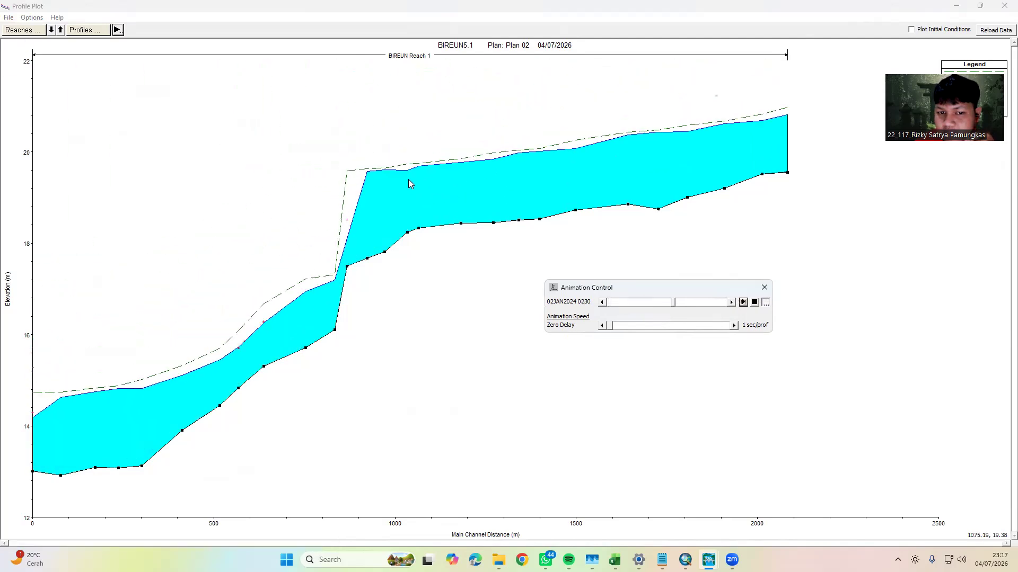